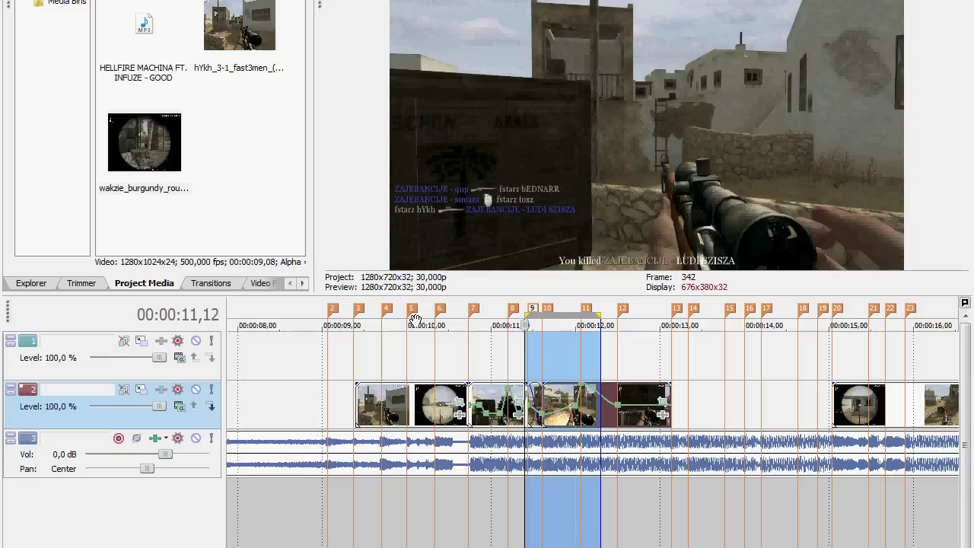
- Switch to Windows Explorer and open the Cod2 SOUNDPACK folder inside the sounds folder on drive E:
mouse_move(182, 2)
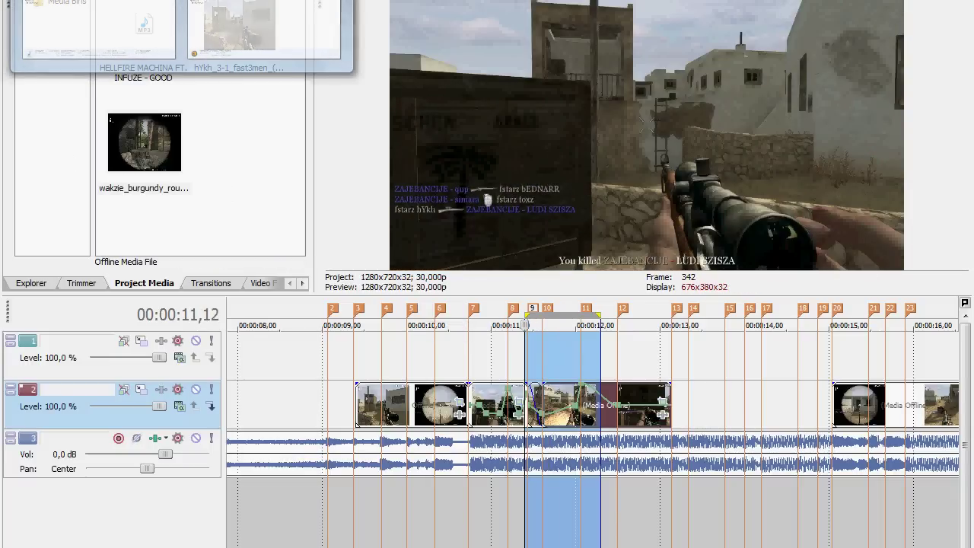
left_click(105, 3)
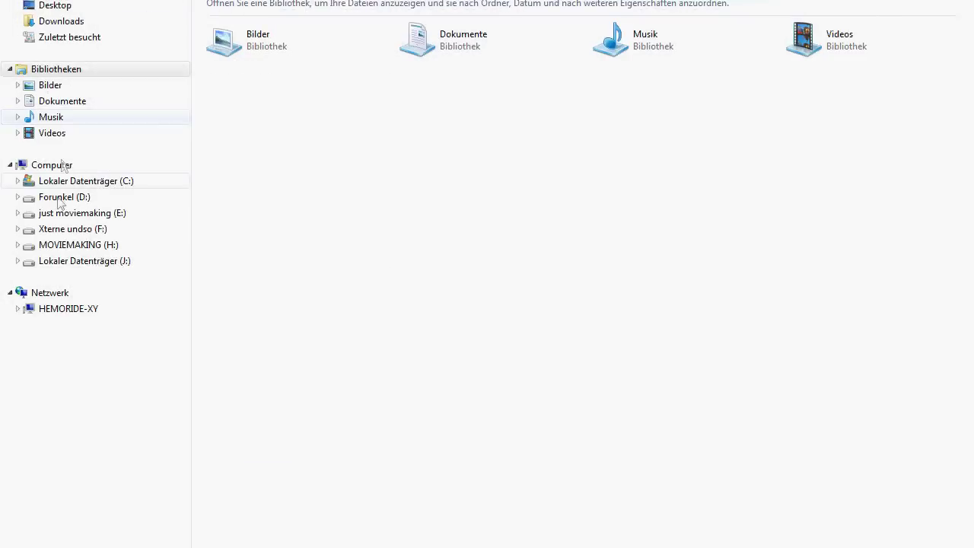
left_click(52, 247)
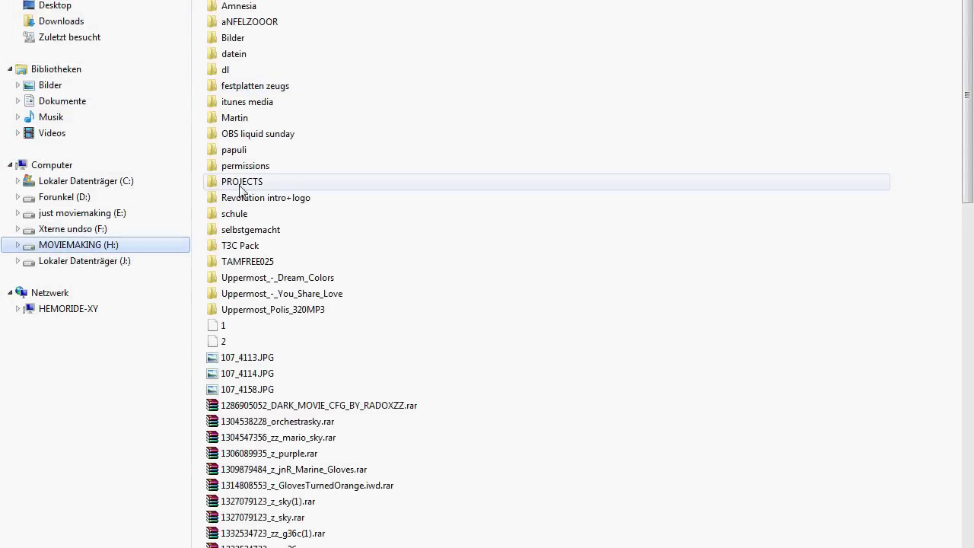
double_click(236, 183)
left_click(82, 214)
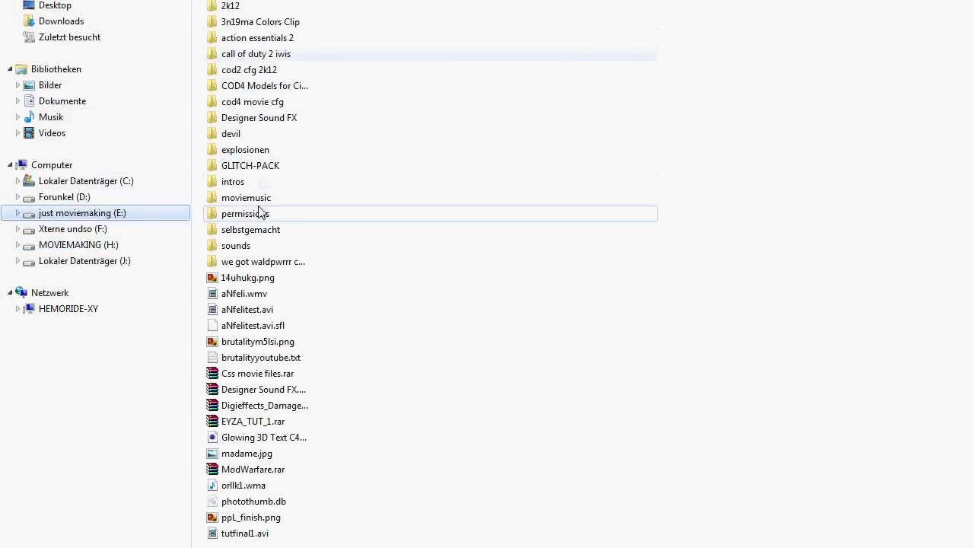
double_click(255, 246)
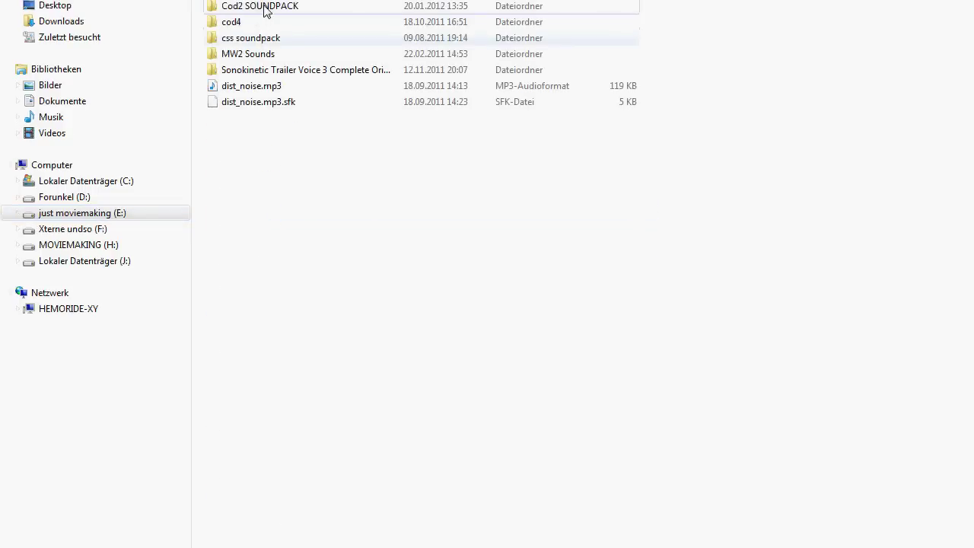
double_click(264, 8)
- Add kar98kscope.wav to the Vegas timeline on a new audio track below the music, with its shot near marker 7
left_click(287, 102)
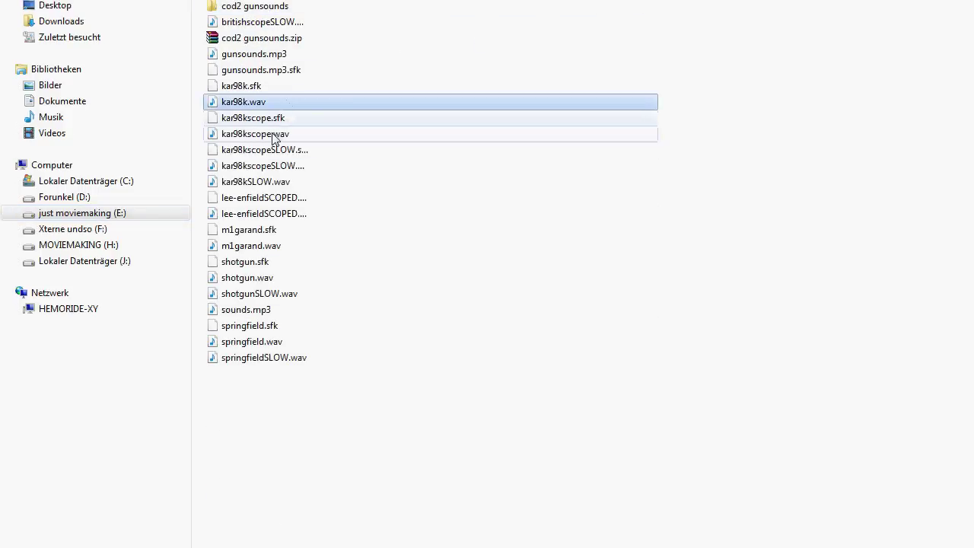
left_click(261, 137)
left_click_drag(283, 138, 646, 64)
left_click_drag(628, 32, 403, 506)
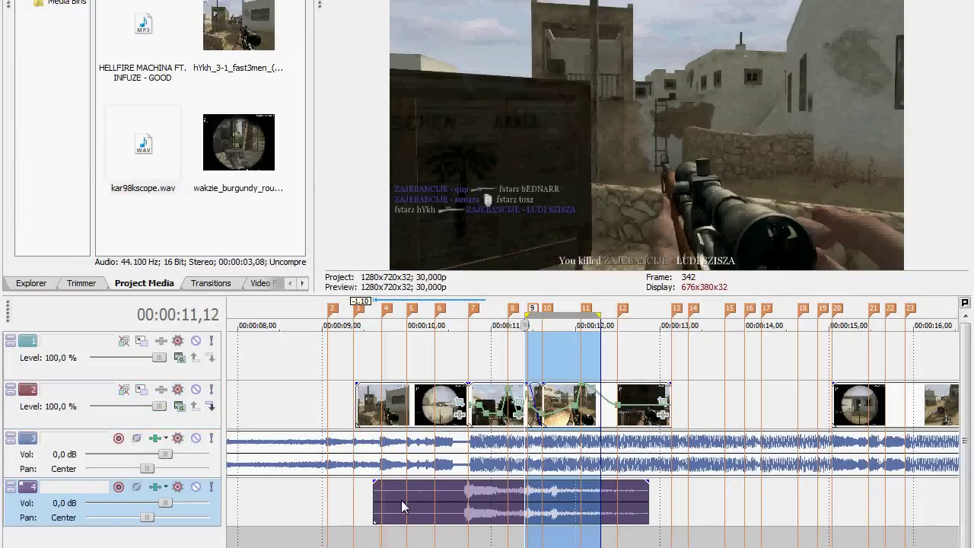
- Play back the added gunshot and set its track's volume to -3,7 dB
left_click(415, 320)
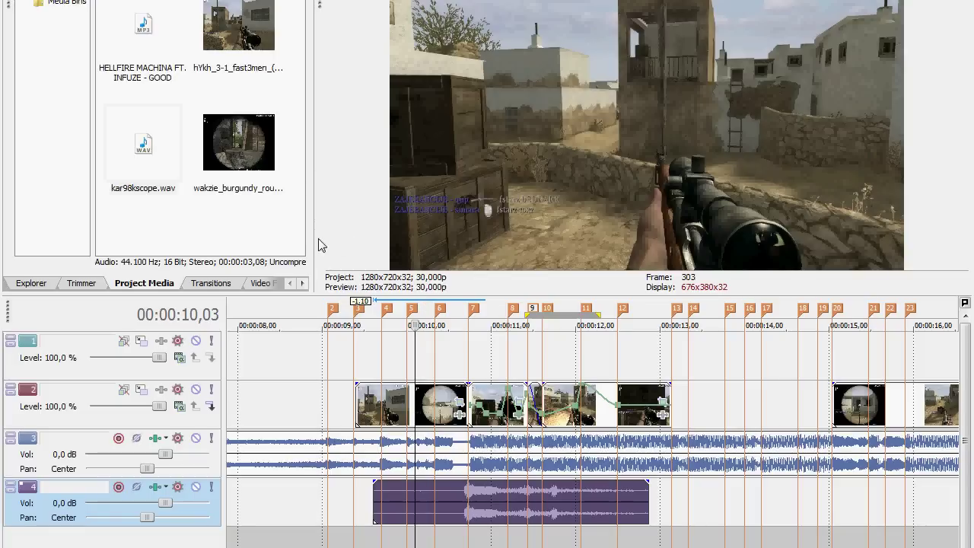
key("space")
key("space")
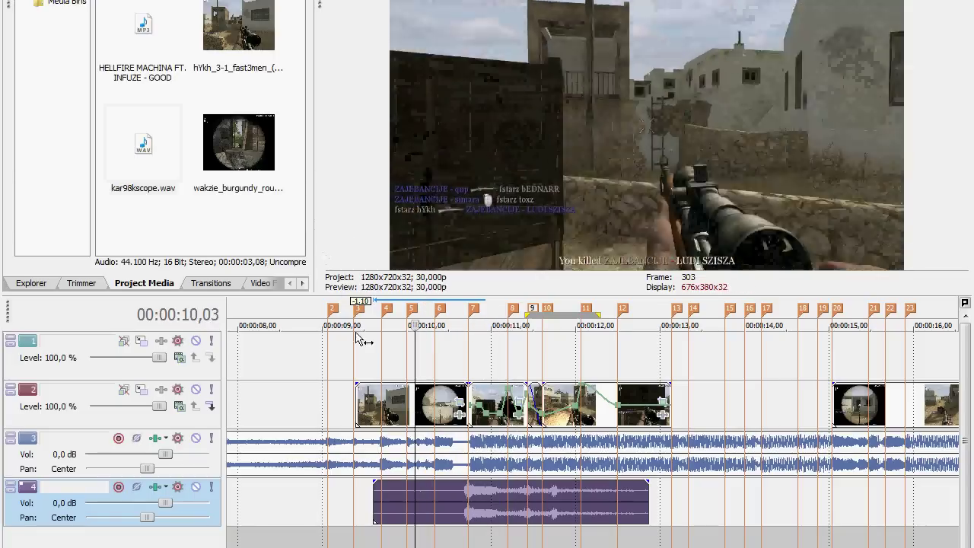
right_click(460, 515)
left_click(409, 520)
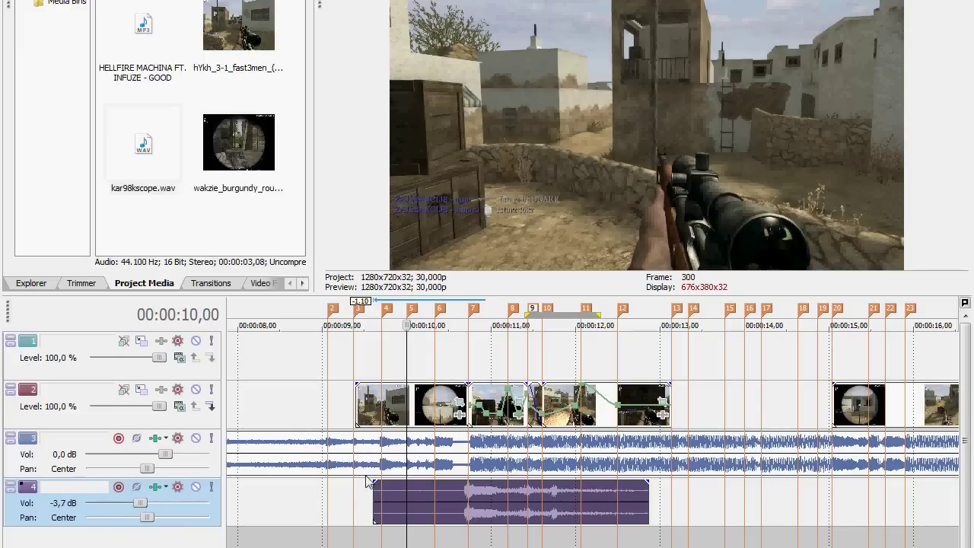
- Check the gunshot timing by playback and nudge the clip slightly later to line its shot up with marker 7
key("space")
key("o")
left_click(421, 309)
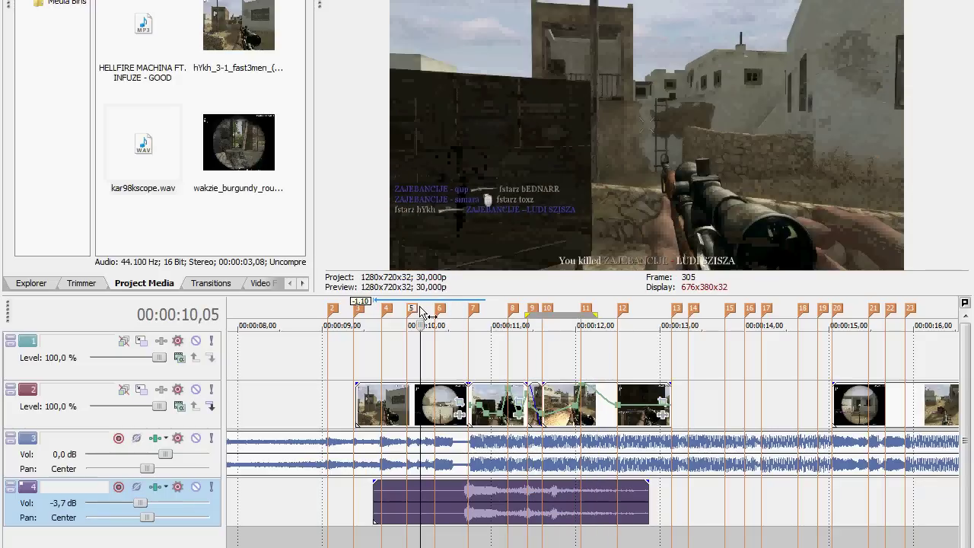
key("space")
key("space")
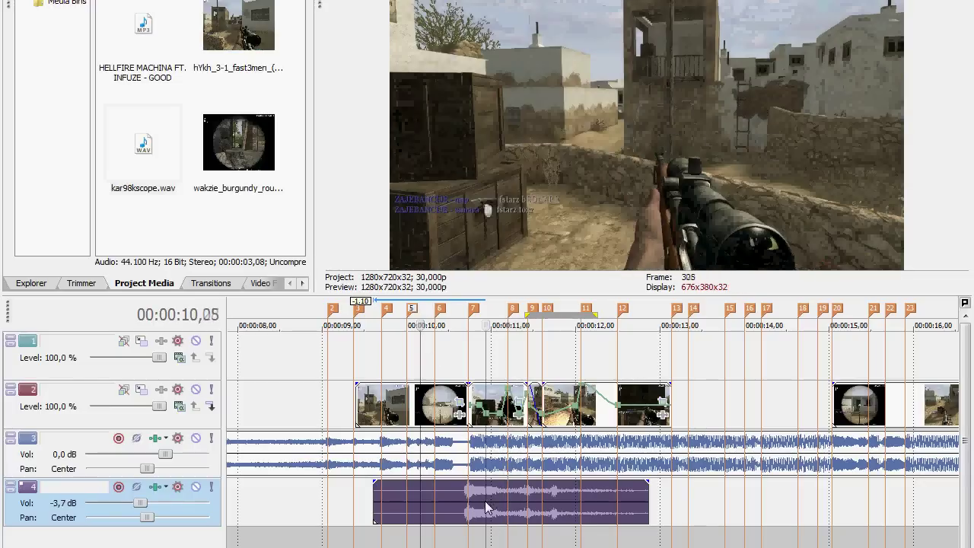
left_click(488, 508)
scroll(487, 508, "up", 3)
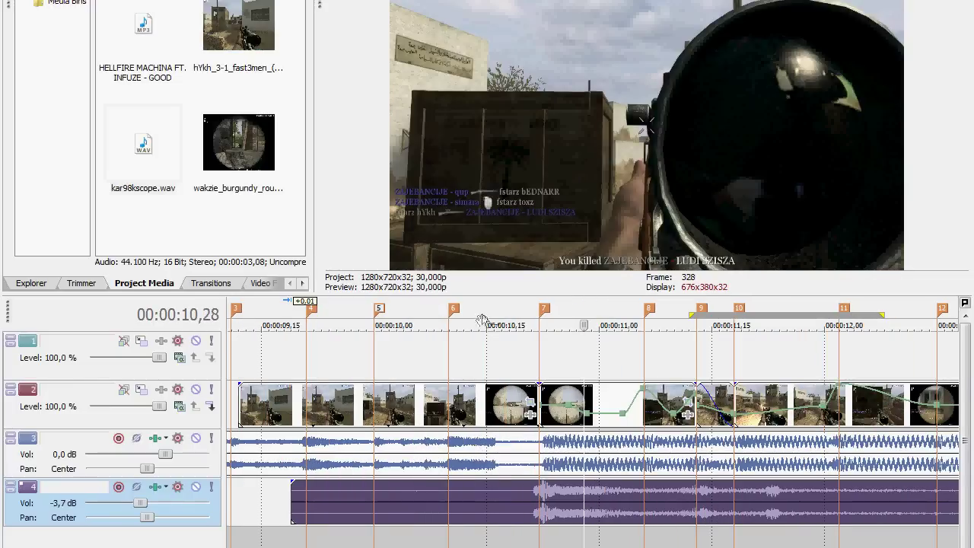
- Play back the section around marker 7 repeatedly to judge the gunshot's timing and sound against the video
left_click(482, 319)
key("space")
key("space")
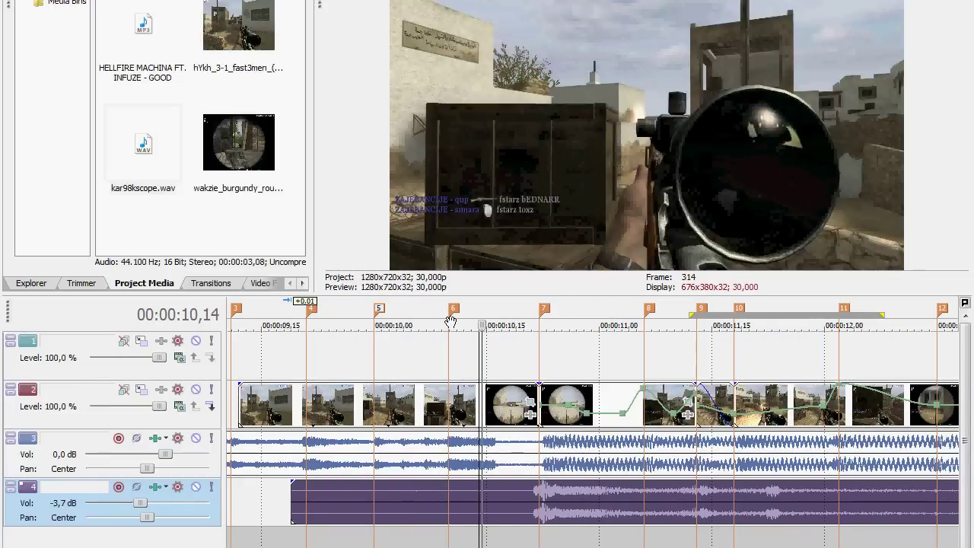
key("space")
key("space")
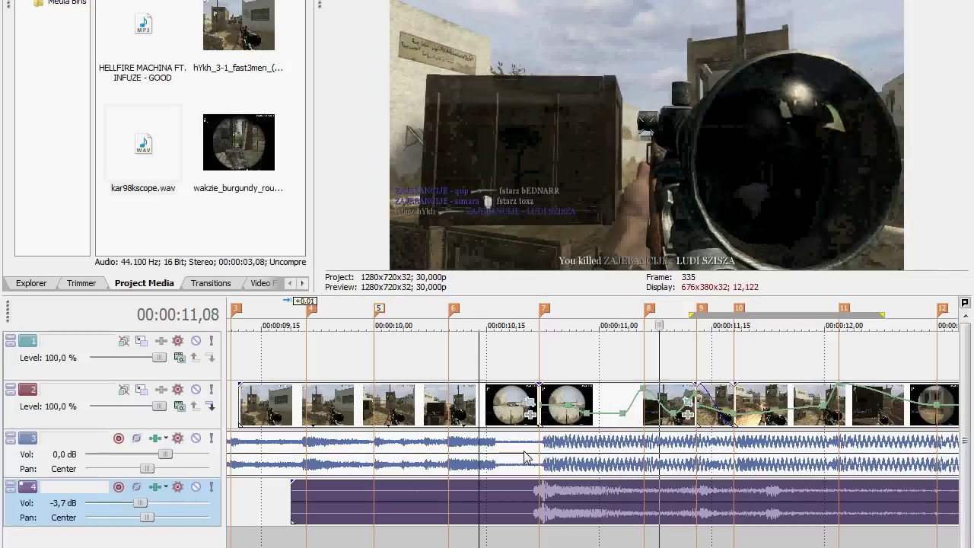
key("space")
key("space")
key("space")
- Set the gunshot clip's pitch change to -3 with the pitch locked to stretch
right_click(544, 513)
left_click(583, 499)
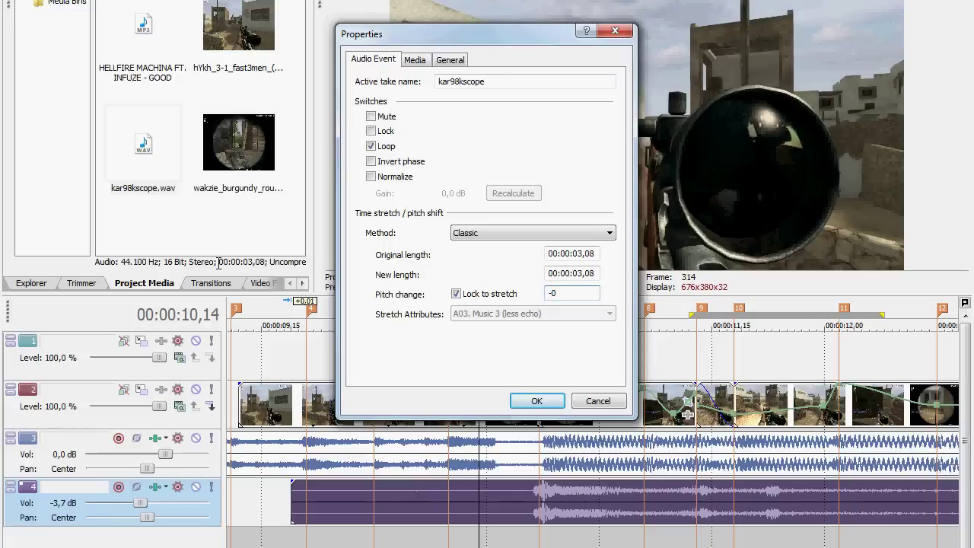
key("Return")
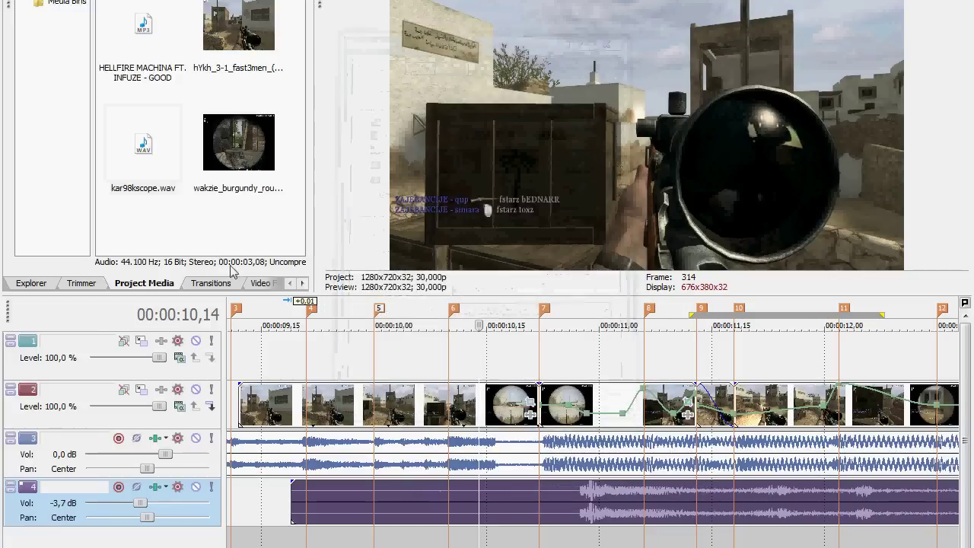
- Move the stretched gunshot clip earlier so its shot falls on marker 7 again, and play the section back
left_click_drag(593, 507, 548, 506)
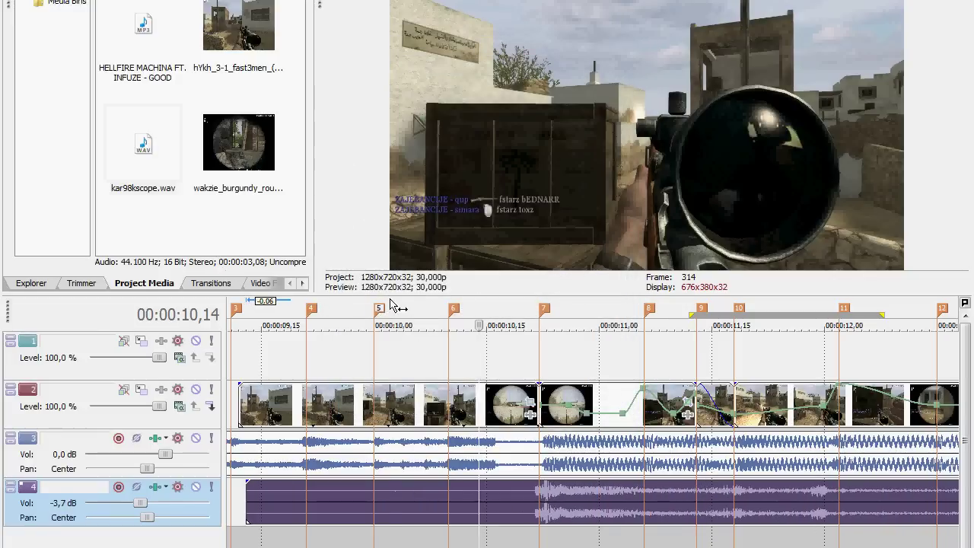
left_click(389, 306)
scroll(402, 320, "down", 5)
key("space")
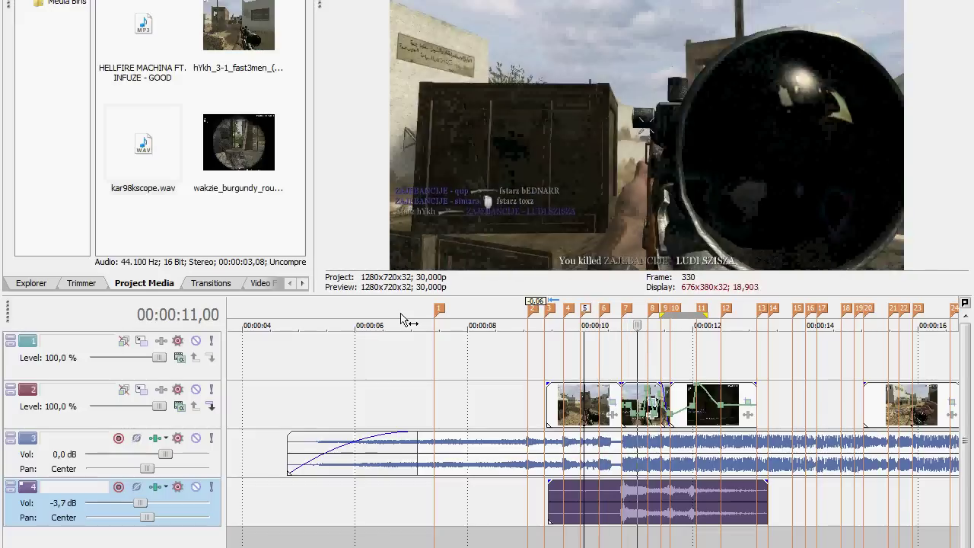
key("space")
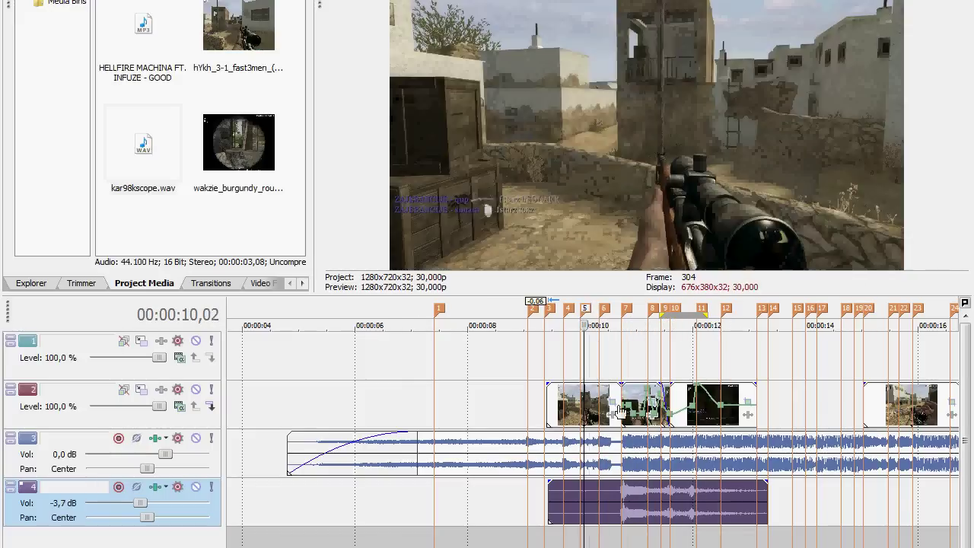
key("space")
- Paste a copy of the gunshot clip onto a new audio track with its shot at marker 11, and play the section back
scroll(624, 415, "up", 4)
scroll(734, 517, "down", 3)
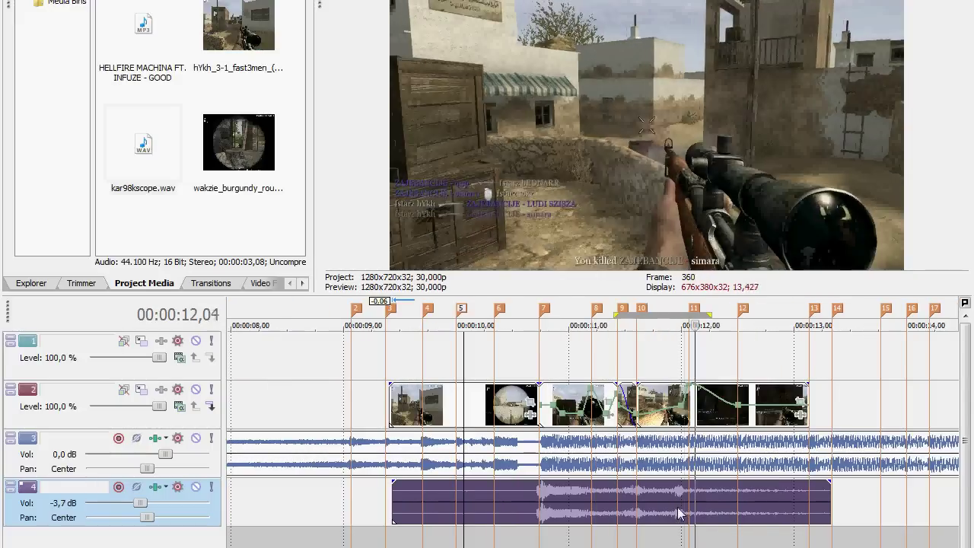
left_click(682, 536)
key("ctrl+v")
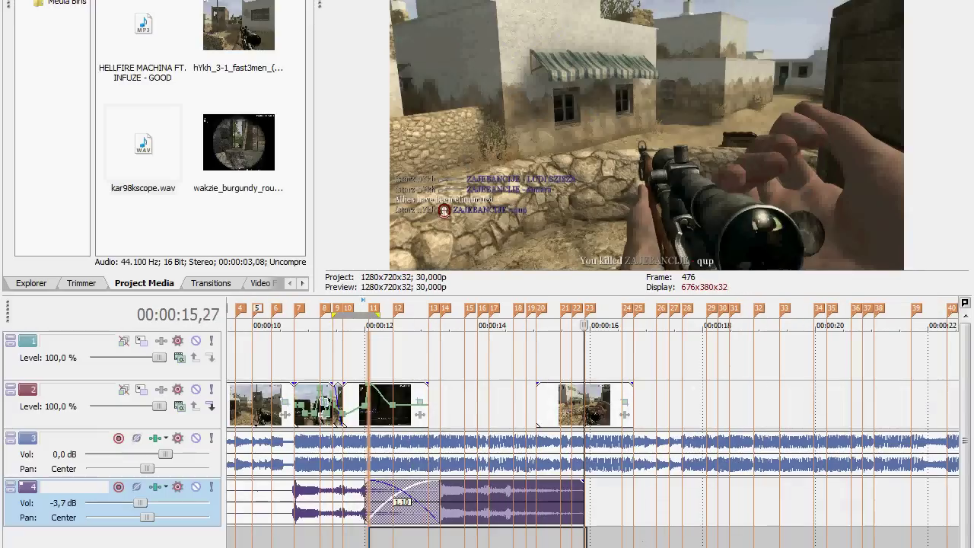
left_click_drag(472, 502, 407, 537)
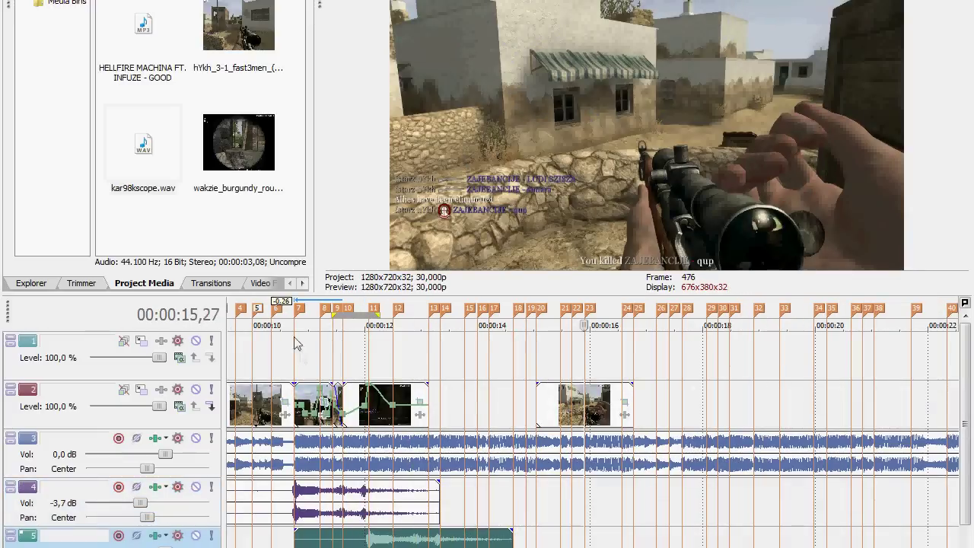
key("space")
scroll(372, 419, "up", 4)
scroll(374, 420, "down", 2)
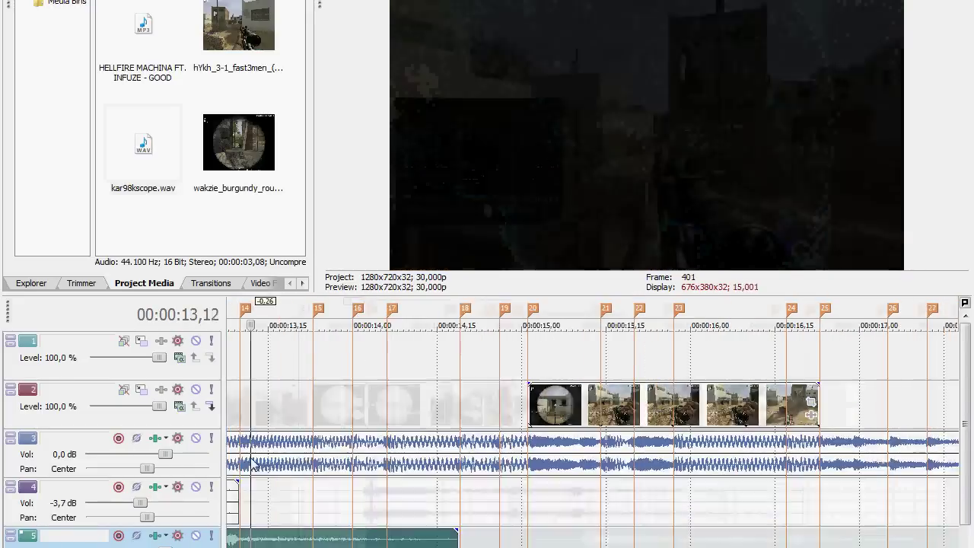
key("space")
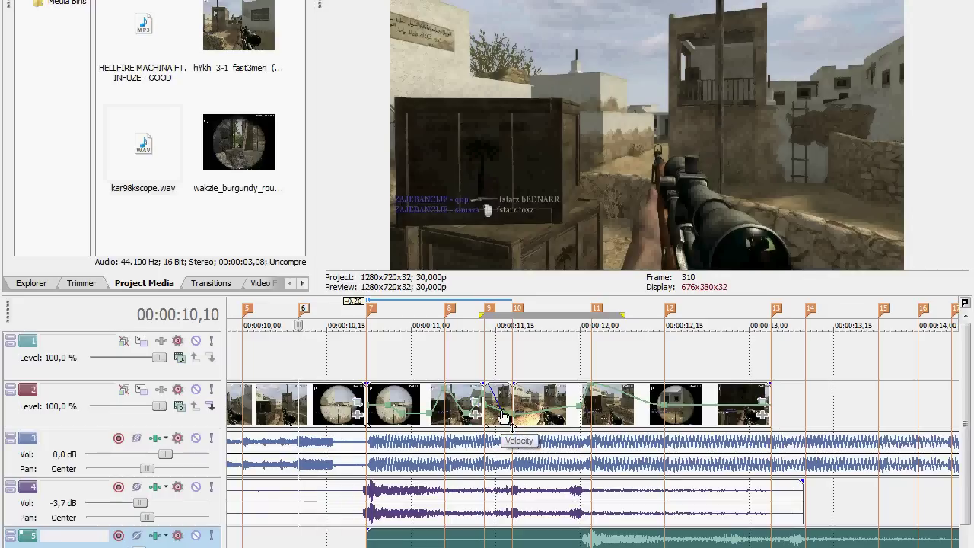
key("space")
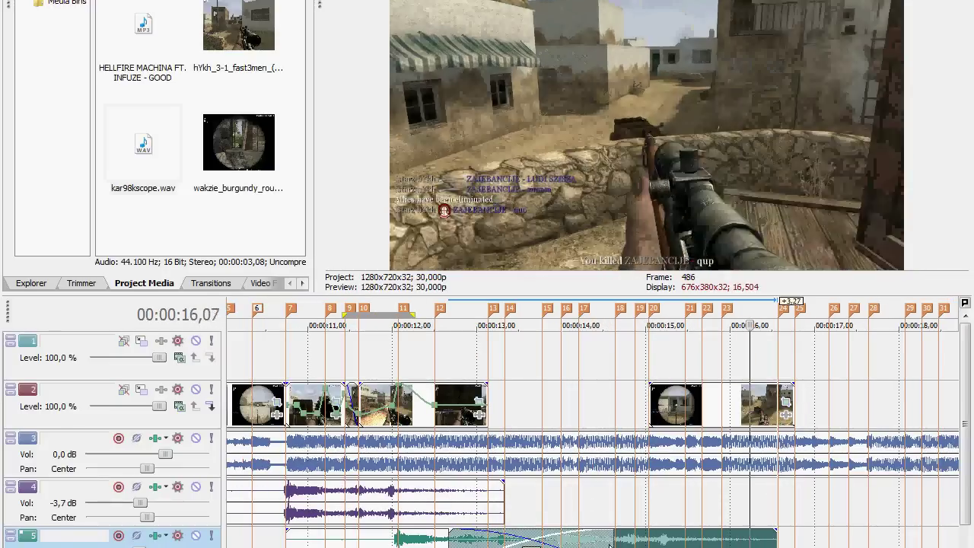
- Place another gunshot copy on the first gunshot track, near the separate video clip at marker 20, and set its pitch change to -7
left_click_drag(594, 542, 675, 493)
right_click(705, 514)
left_click(693, 490)
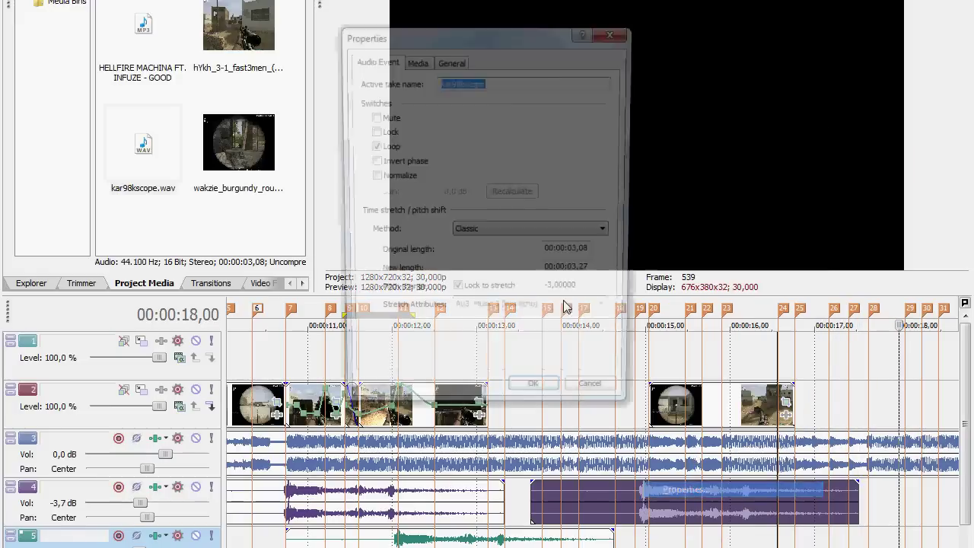
left_click(524, 236)
left_click(555, 293)
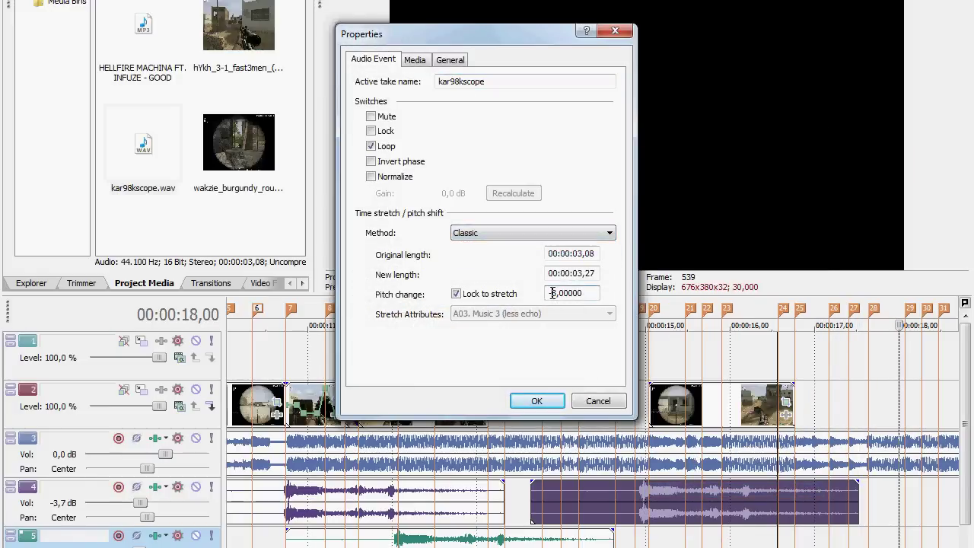
key("Return")
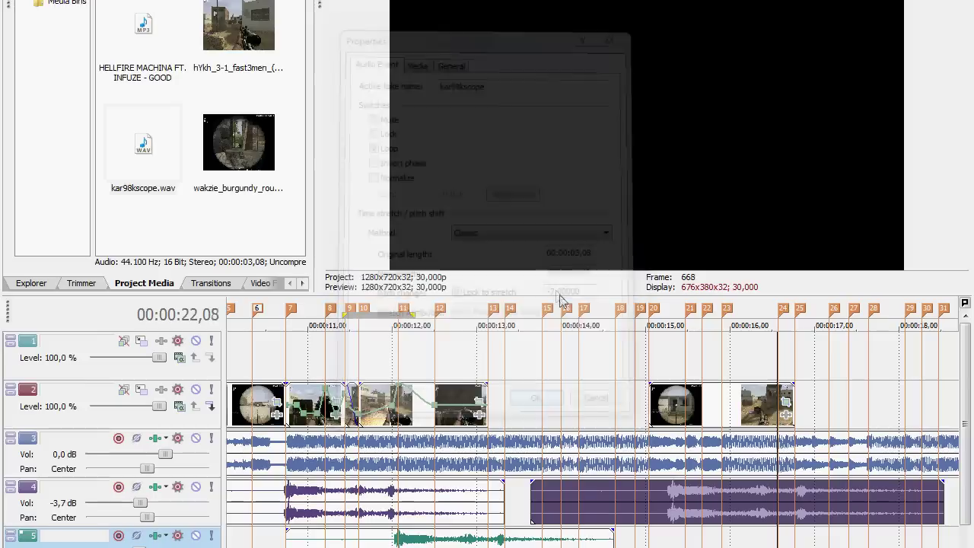
- Trim the silent start of the lowest-pitched gunshot clip and move the clip earlier so its shot falls at marker 17
left_click_drag(507, 492, 601, 492)
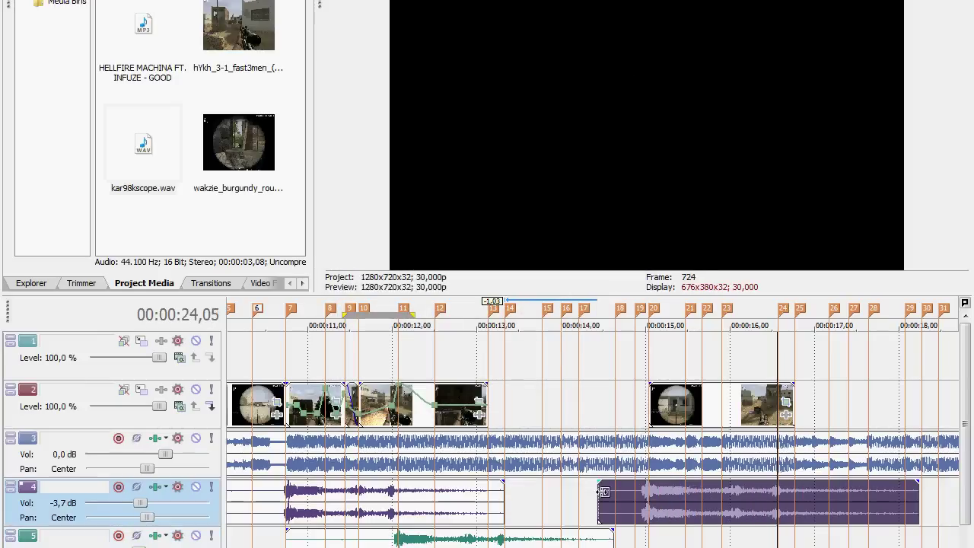
left_click_drag(668, 510, 620, 512)
left_click(291, 313)
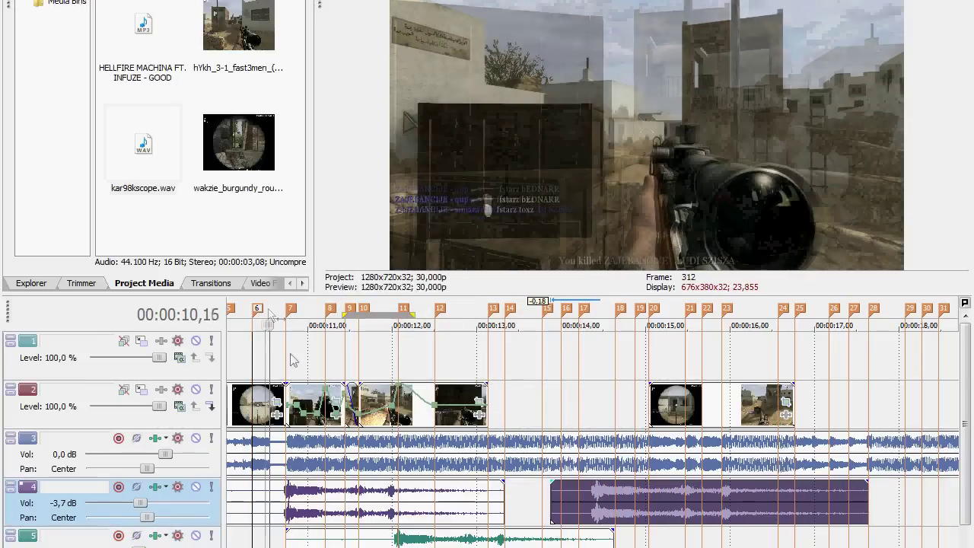
scroll(400, 412, "down", 8)
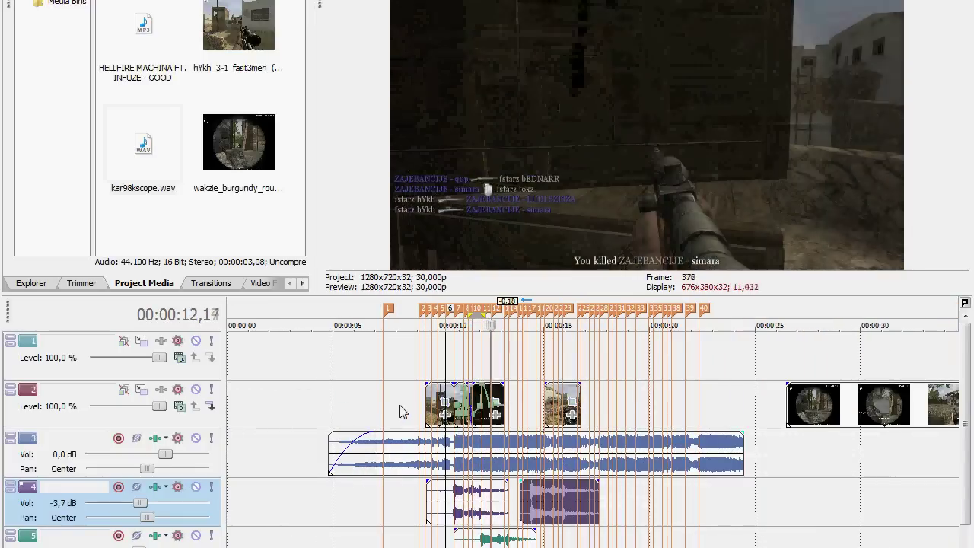
scroll(400, 412, "up", 6)
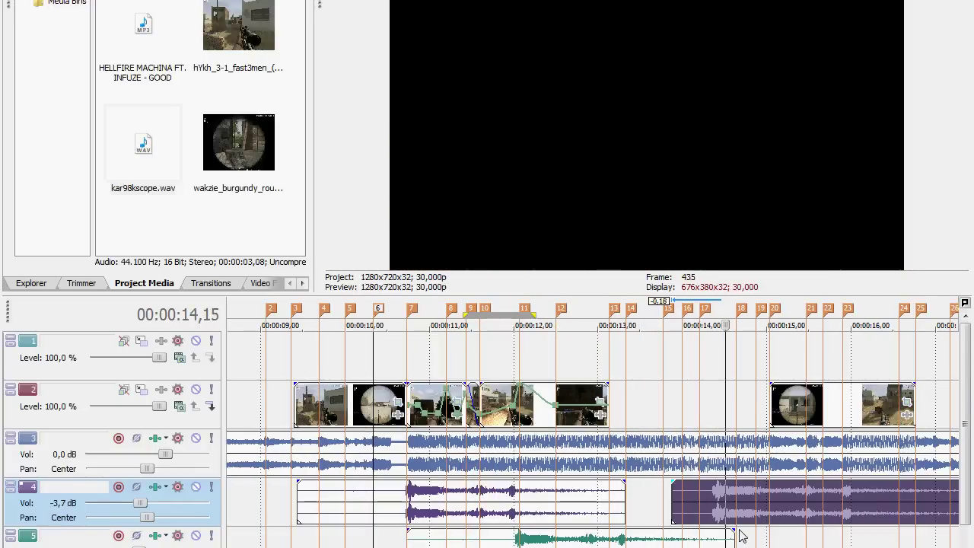
mouse_move(760, 510)
left_mouse_down()
mouse_move(734, 508)
mouse_move(751, 509)
left_mouse_up()
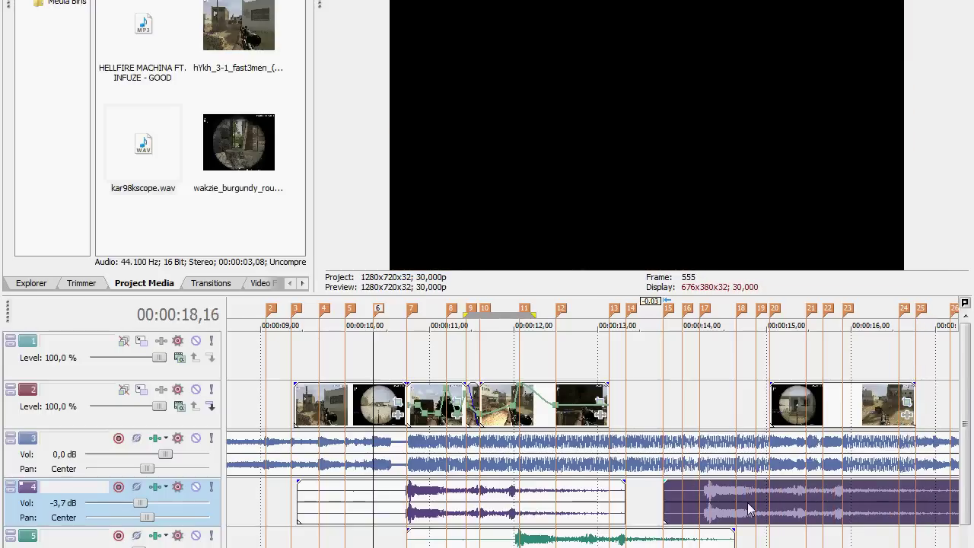
scroll(749, 509, "up", 1)
scroll(724, 512, "down", 2)
scroll(761, 503, "up", 4)
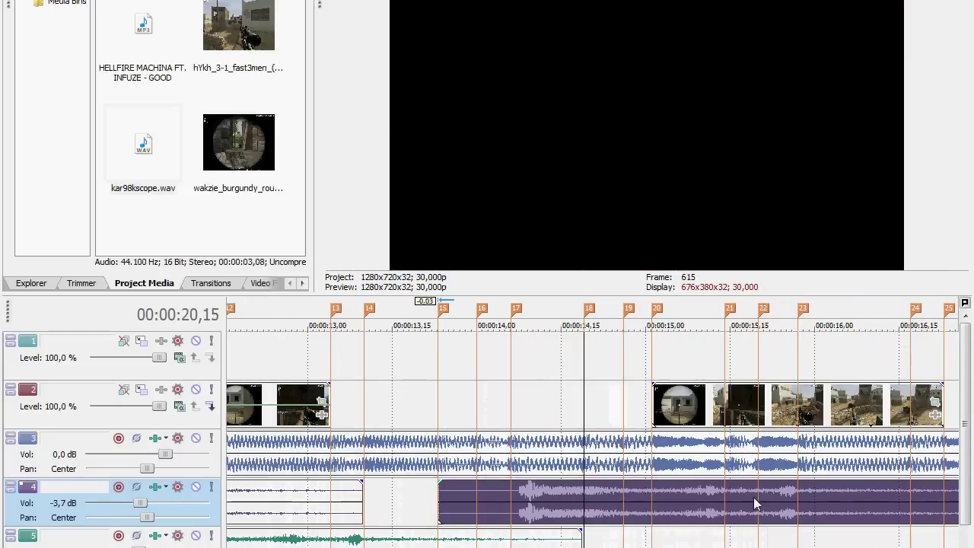
- Nudge the lowest-pitched gunshot clip earlier so its shot lands on marker 17, and play the section back
mouse_move(639, 515)
left_mouse_down()
mouse_move(613, 515)
mouse_move(641, 515)
mouse_move(627, 516)
left_mouse_up()
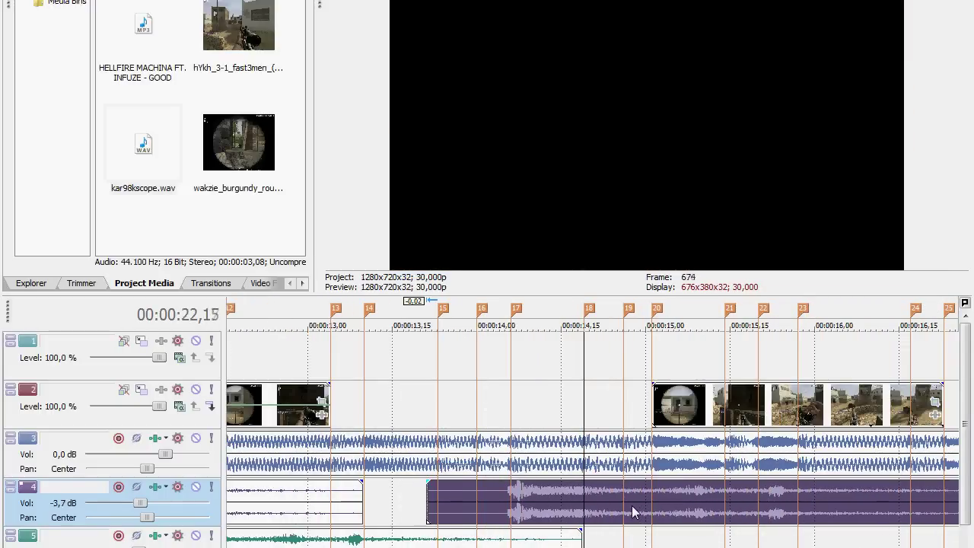
scroll(623, 517, "down", 4)
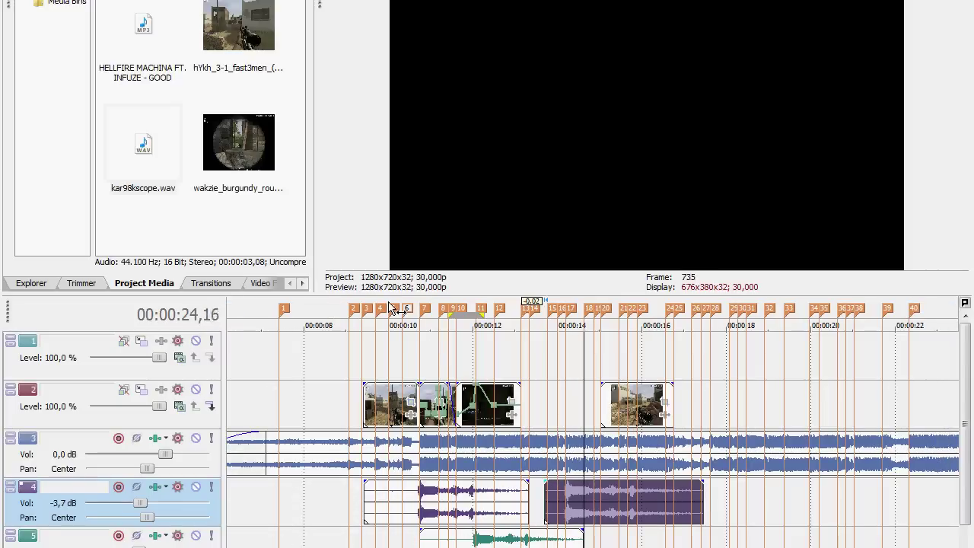
left_click(391, 308)
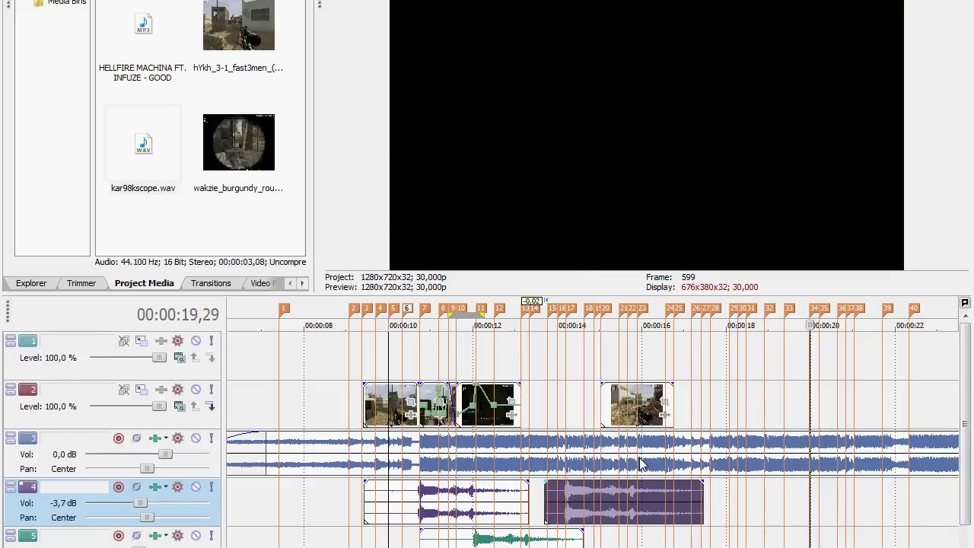
- Examine the scoped sniper clip past the end of the music and the video clips placed between markers 3 and 25
scroll(845, 520, "down", 3)
scroll(841, 520, "up", 3)
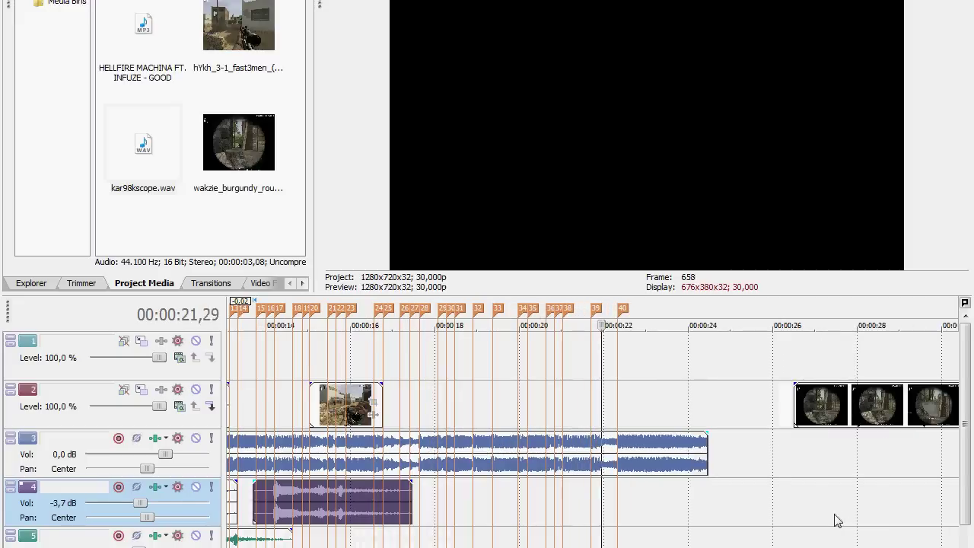
left_click(622, 510)
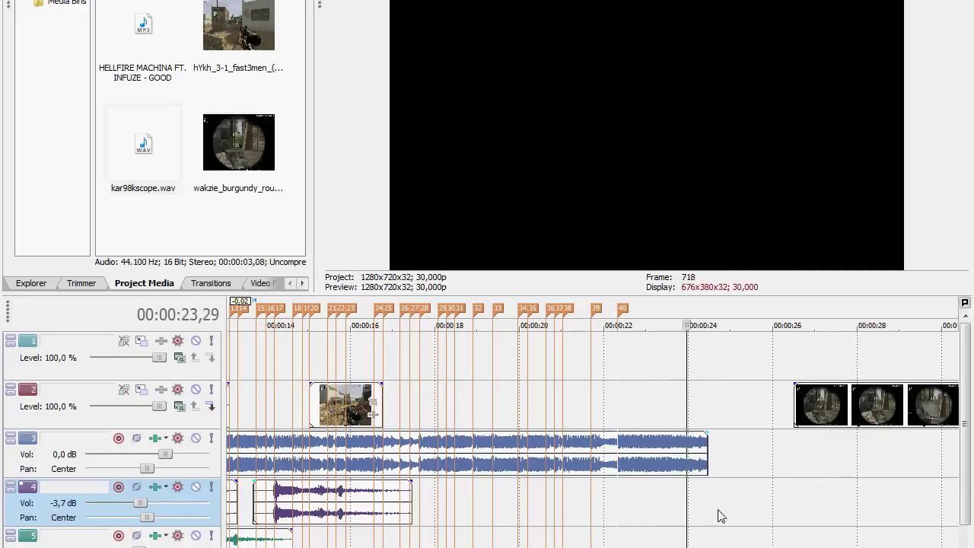
left_click(875, 419)
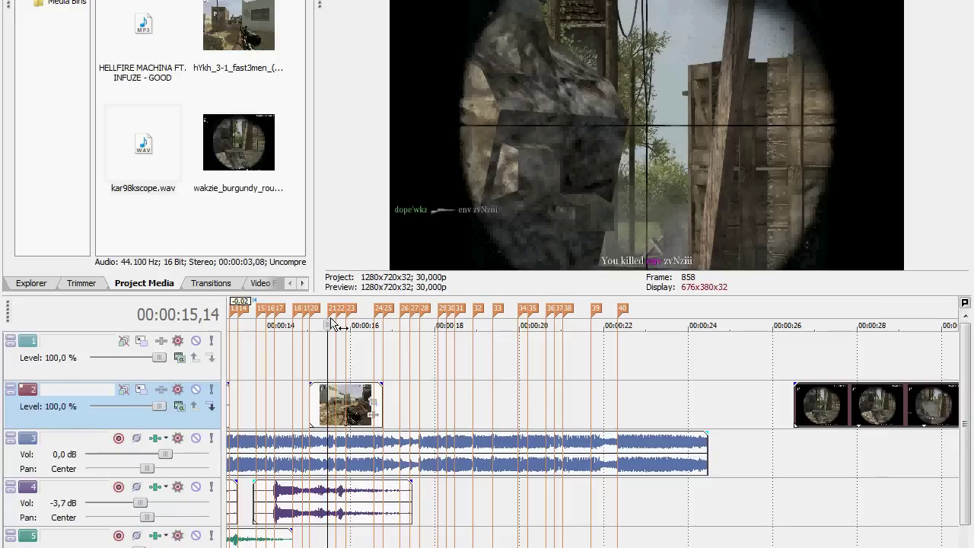
scroll(517, 410, "down", 5)
scroll(347, 325, "up", 5)
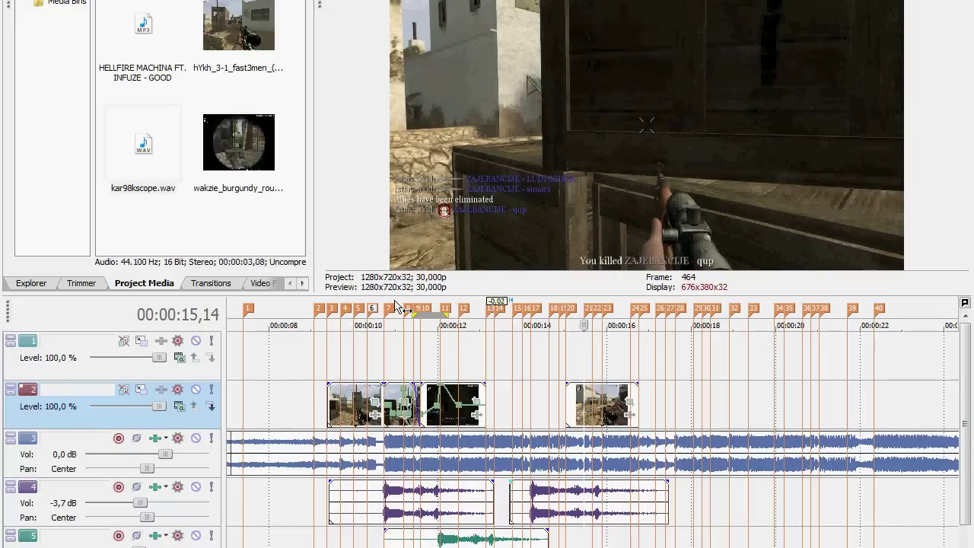
left_click(395, 328)
- Switch to the file explorer, find springfield.wav among the gun sounds, and add it to audio track 5 starting at marker 26
left_click(265, 1)
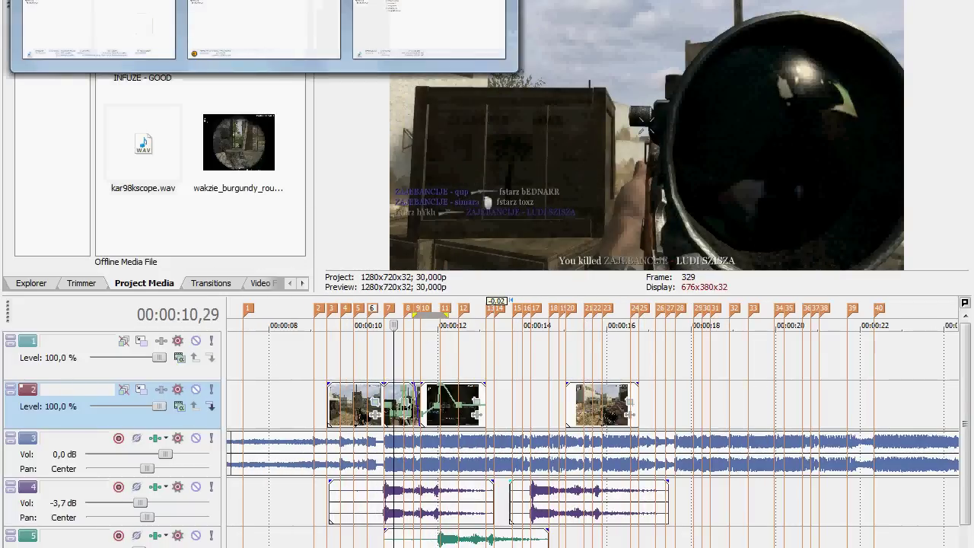
left_click(122, 15)
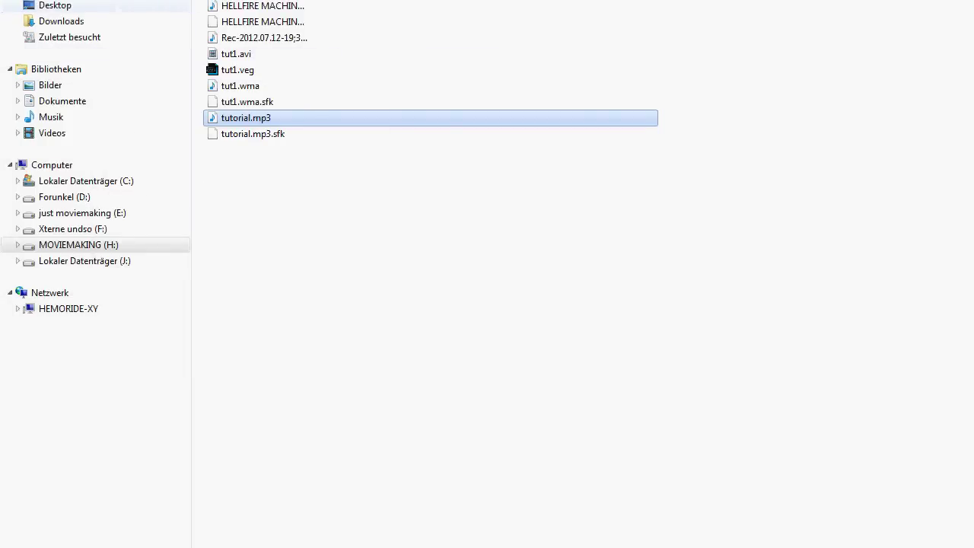
left_click(265, 2)
left_click(407, 7)
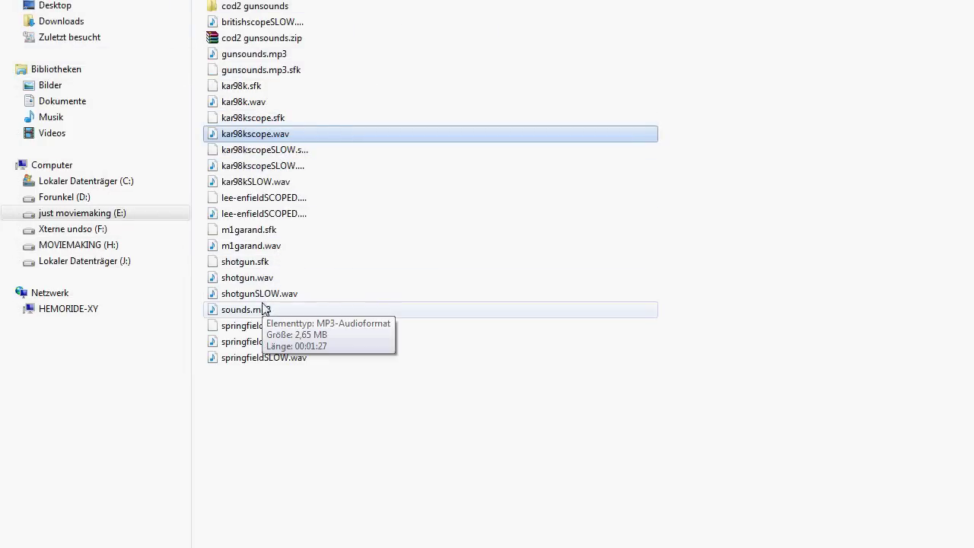
left_click(251, 326)
left_click_drag(253, 342, 492, 1)
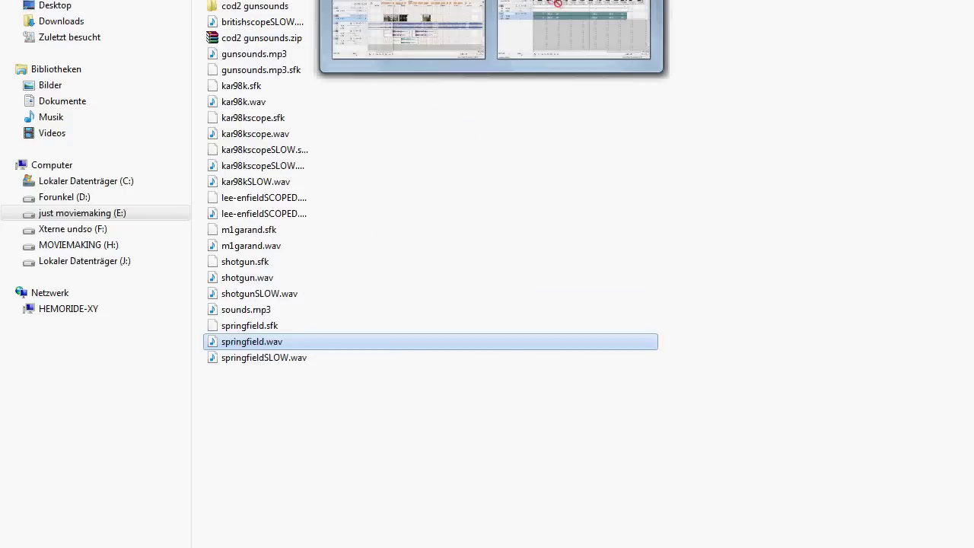
left_click_drag(558, 3, 492, 2)
left_click_drag(423, 4, 667, 541)
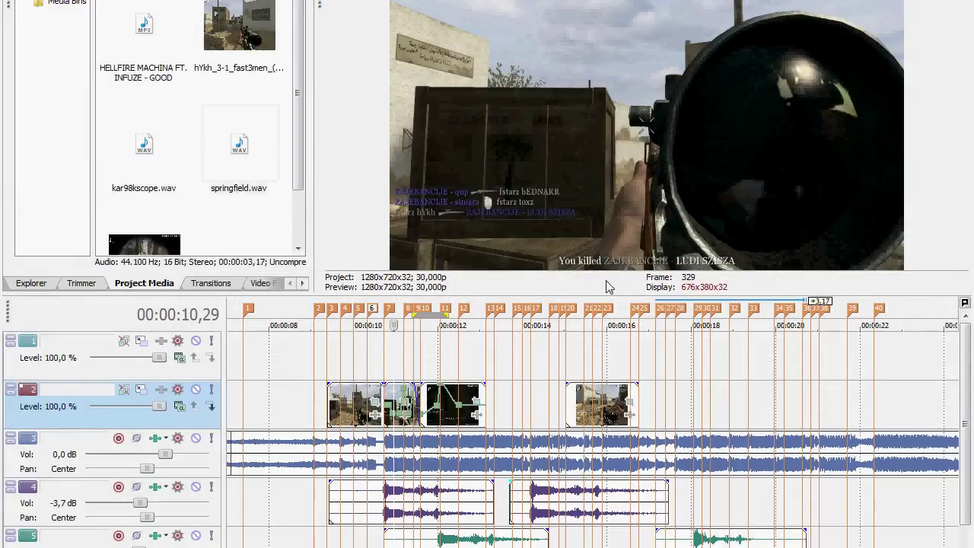
- Move the springfield clip earlier so its shot falls on marker 28, and play the section back
scroll(758, 434, "up", 3)
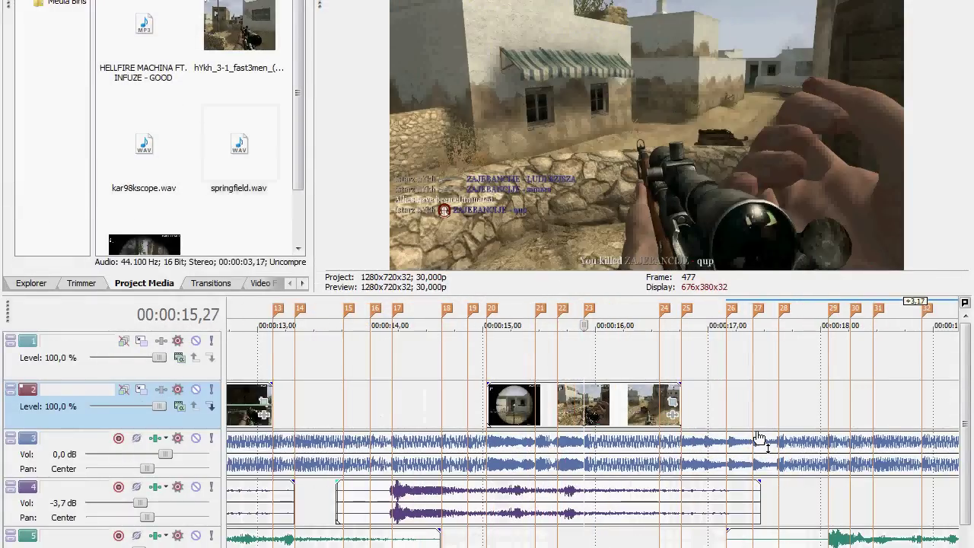
scroll(762, 444, "down", 3)
key("space")
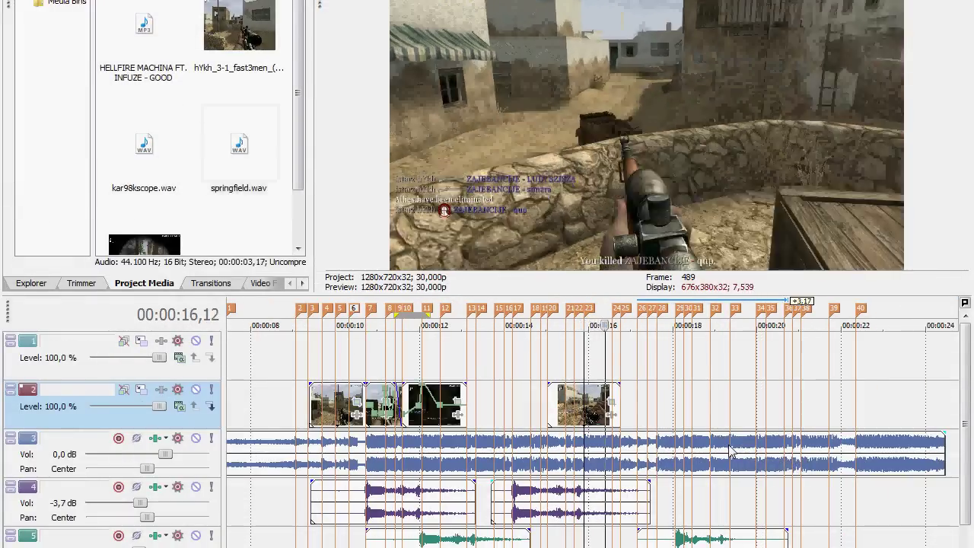
scroll(730, 453, "up", 3)
left_click_drag(731, 544, 632, 539)
left_click(492, 310)
scroll(511, 425, "down", 3)
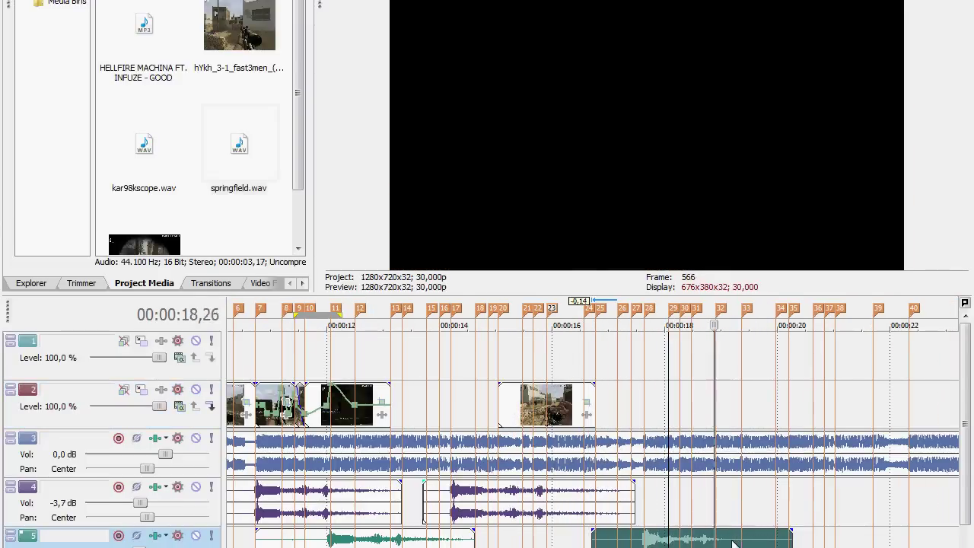
- Paste a gunshot copy and move it onto audio track 4 with its shot at marker 32, and play the section back
left_click(724, 538)
left_click(717, 496)
key("ctrl+v")
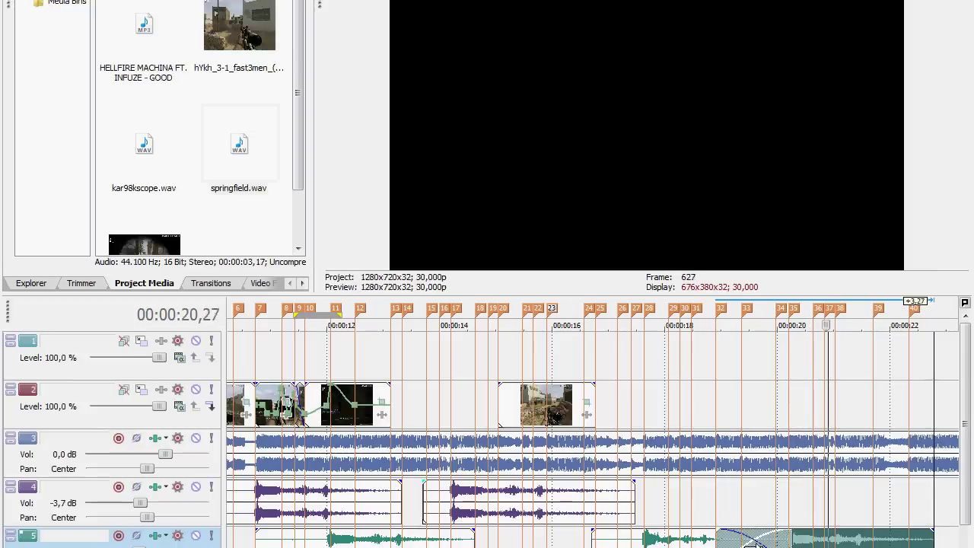
mouse_move(811, 545)
left_mouse_down()
mouse_move(796, 500)
mouse_move(745, 506)
left_mouse_up()
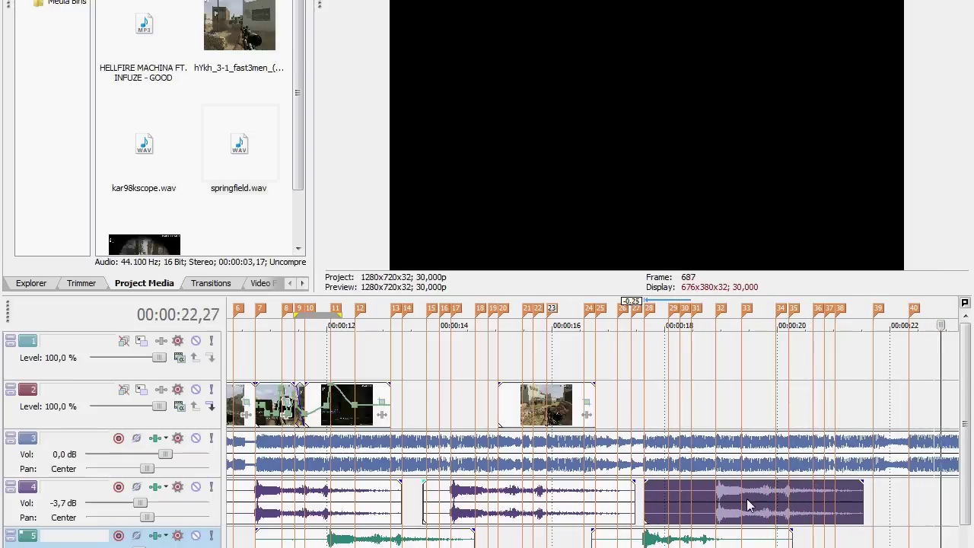
left_click(578, 325)
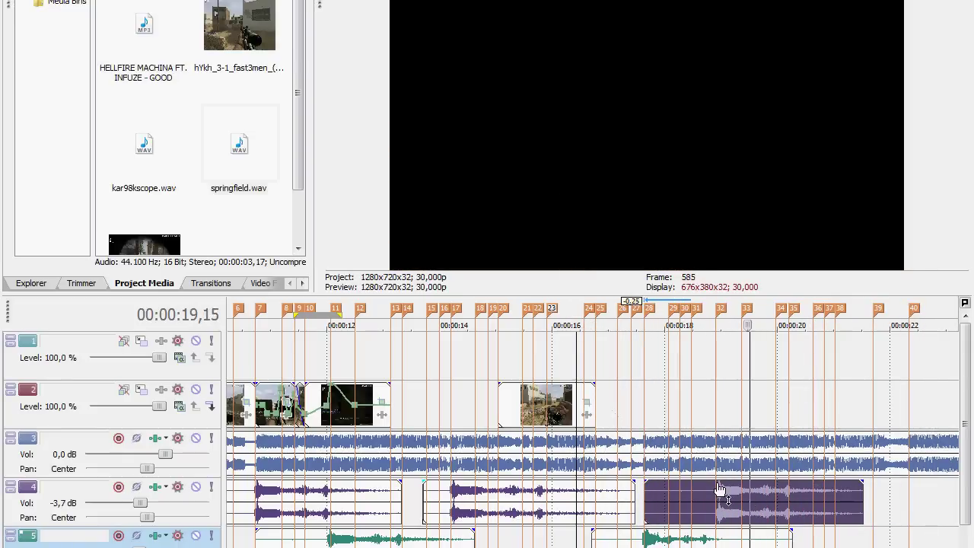
- Paste another gunshot copy on audio track 5 with its shot at marker 38, trim its silent start, and play the section back
left_click(741, 514)
left_click(835, 539)
key("ctrl+v")
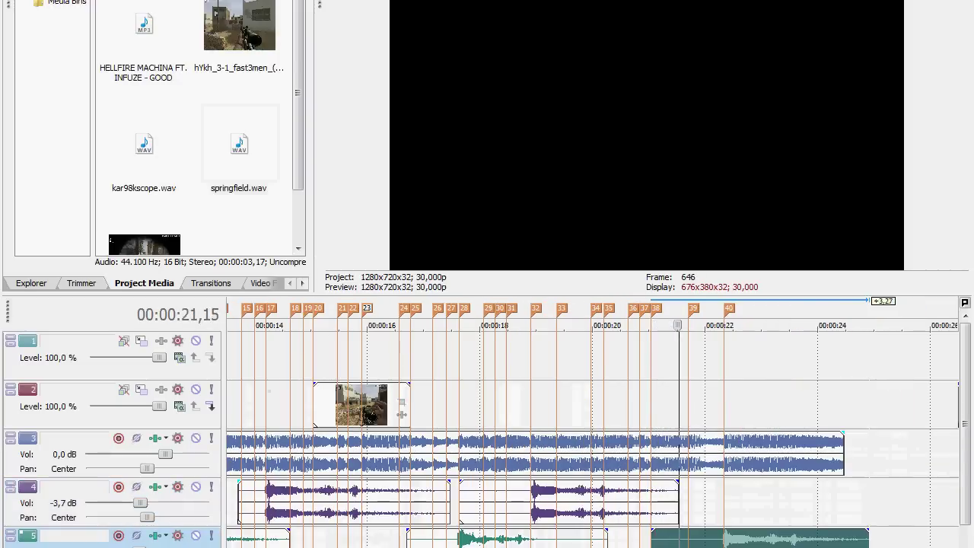
left_click_drag(742, 543, 669, 543)
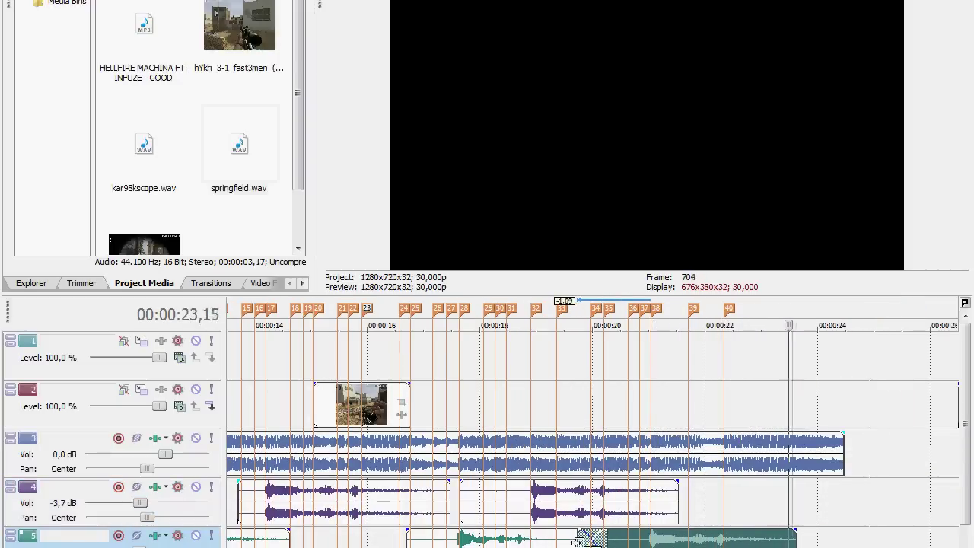
left_click_drag(576, 542, 638, 541)
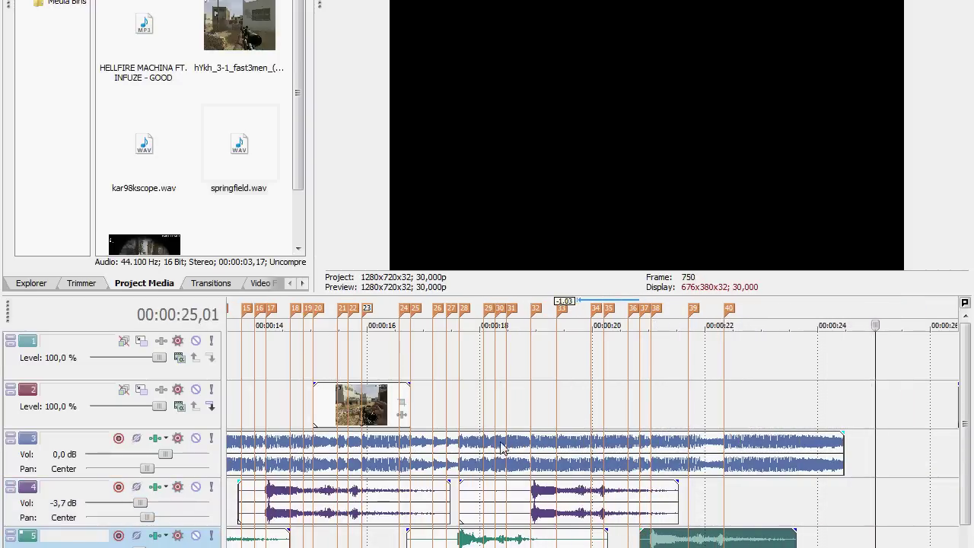
left_click(424, 307)
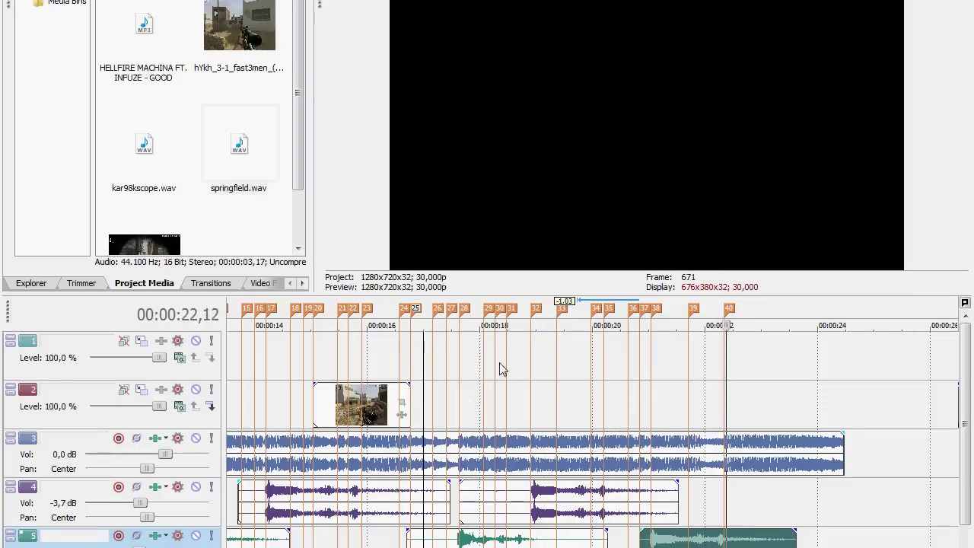
left_click(439, 308)
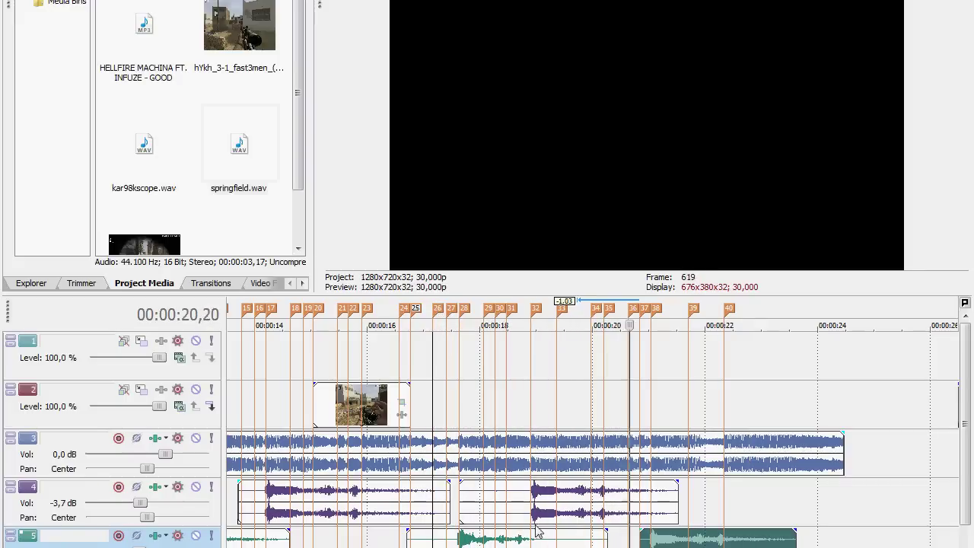
- Delete the gunshot copy whose shot is at marker 32 on audio track 4
right_click(560, 513)
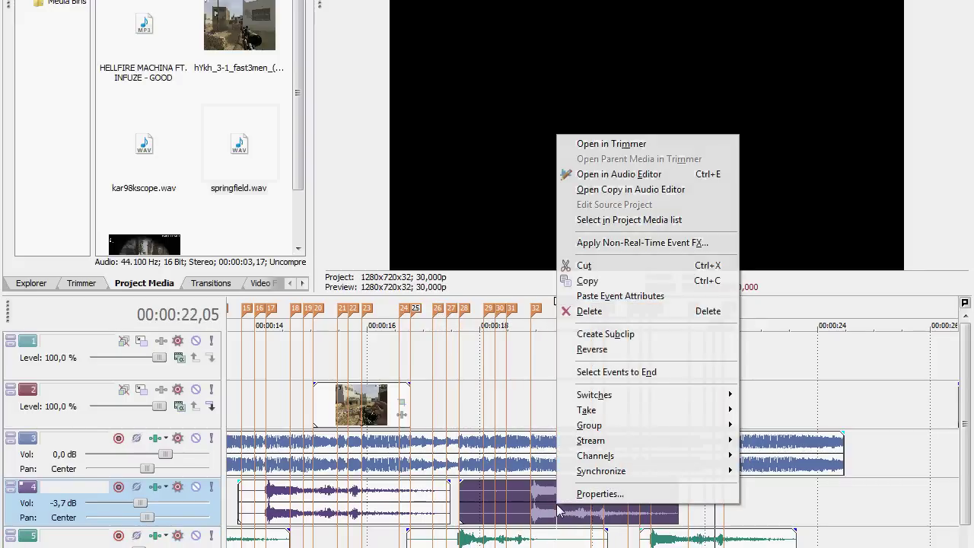
left_click(534, 514)
key("Delete")
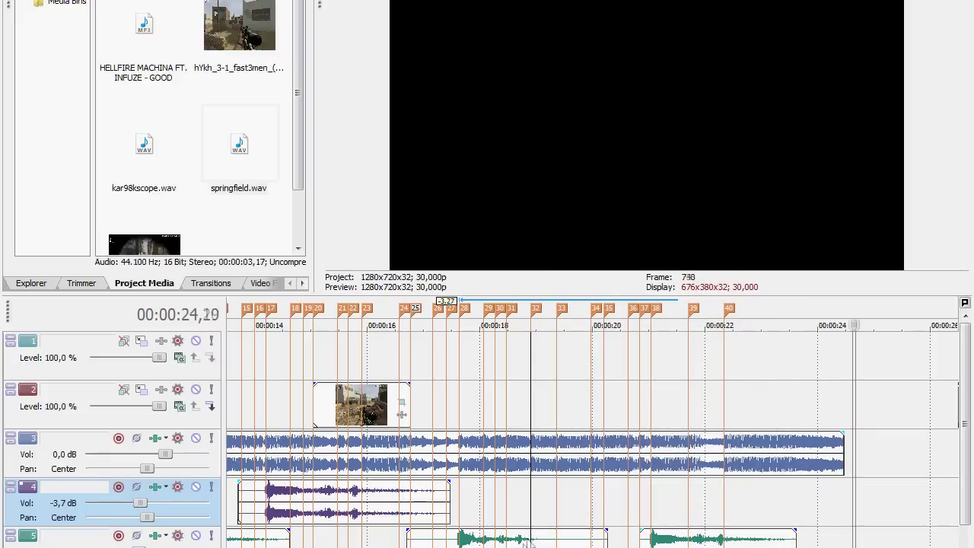
- Check the event properties of the gunshot copy at marker 38 on audio track 5, and remove that copy
right_click(524, 544)
right_click(706, 544)
left_click(742, 543)
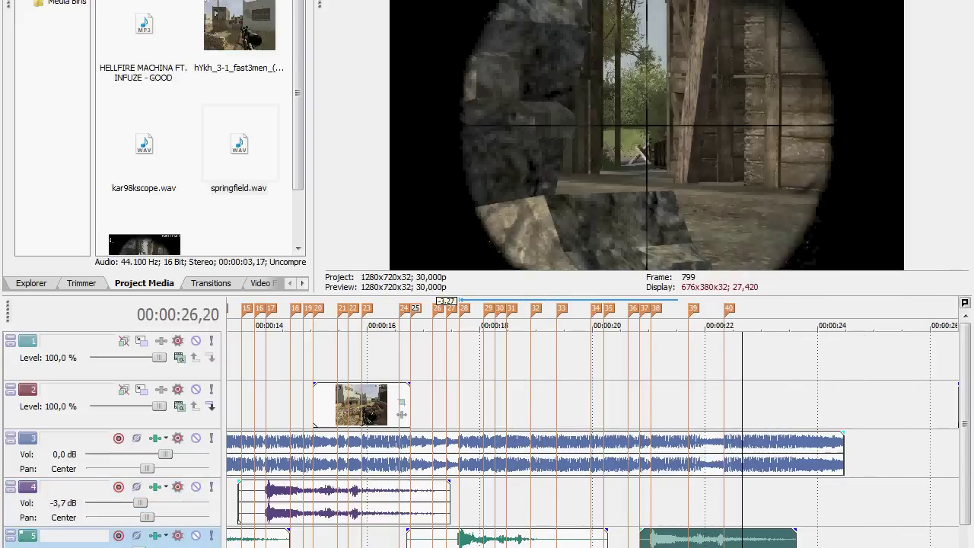
right_click(751, 546)
left_click(759, 539)
left_click(627, 34)
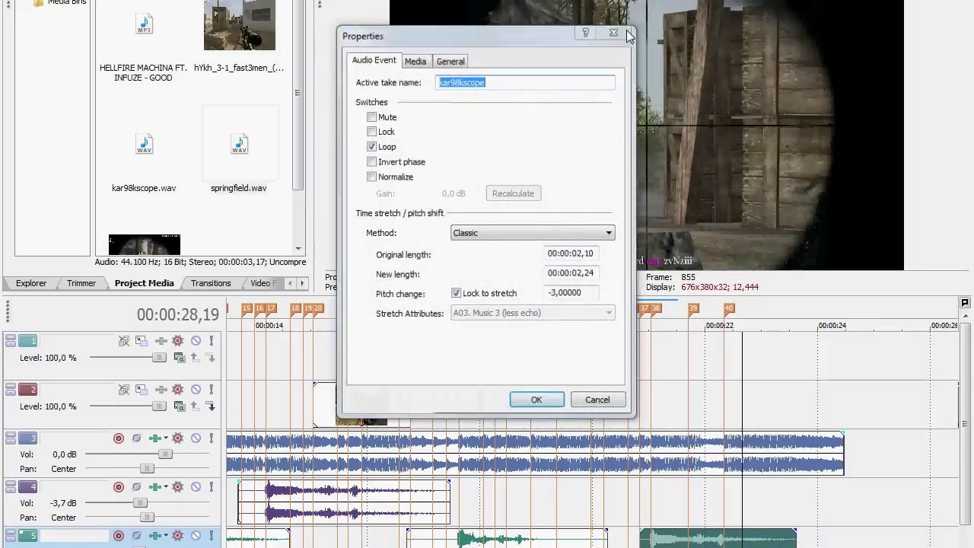
- Check the event properties of the gunshot clip at marker 28 on audio track 5
left_click(518, 541)
right_click(516, 540)
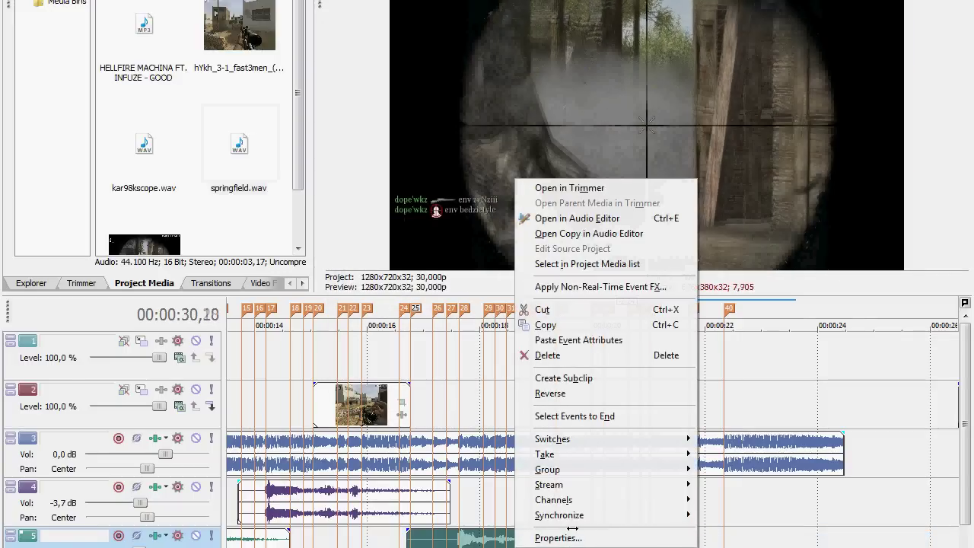
left_click(566, 538)
key("Escape")
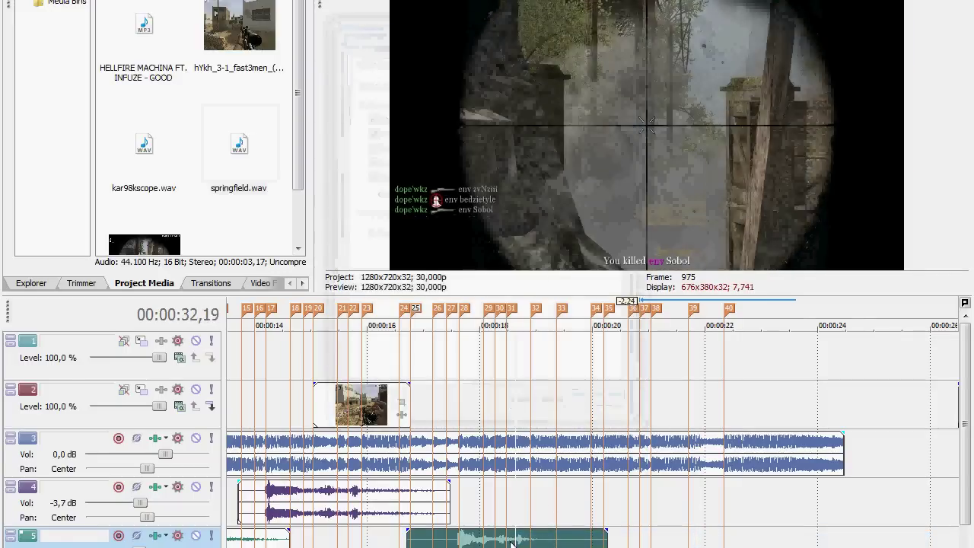
- Paste a copy of the springfield clip onto audio track 4 and move it earlier so its shot falls on marker 32
key("space")
left_click_drag(485, 515, 495, 514)
left_click(483, 505)
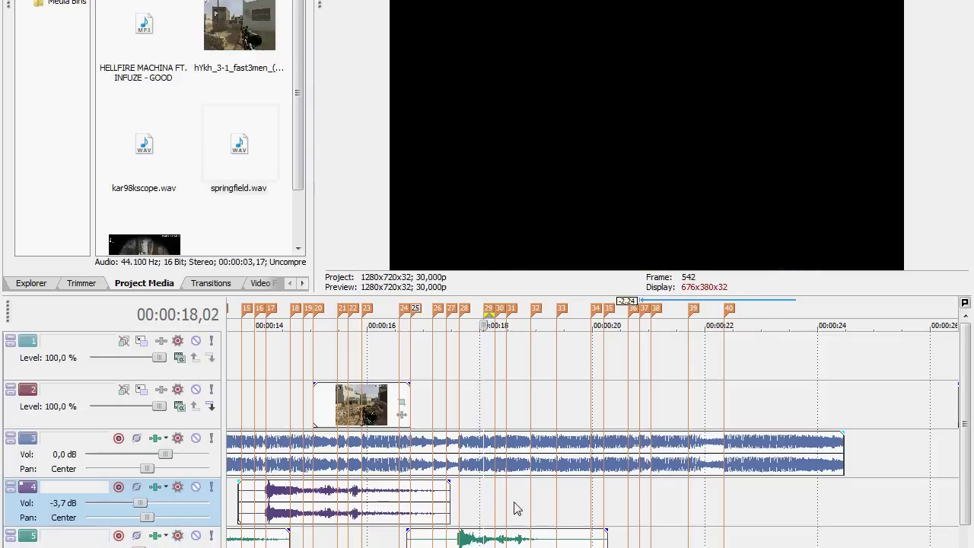
key("ctrl+v")
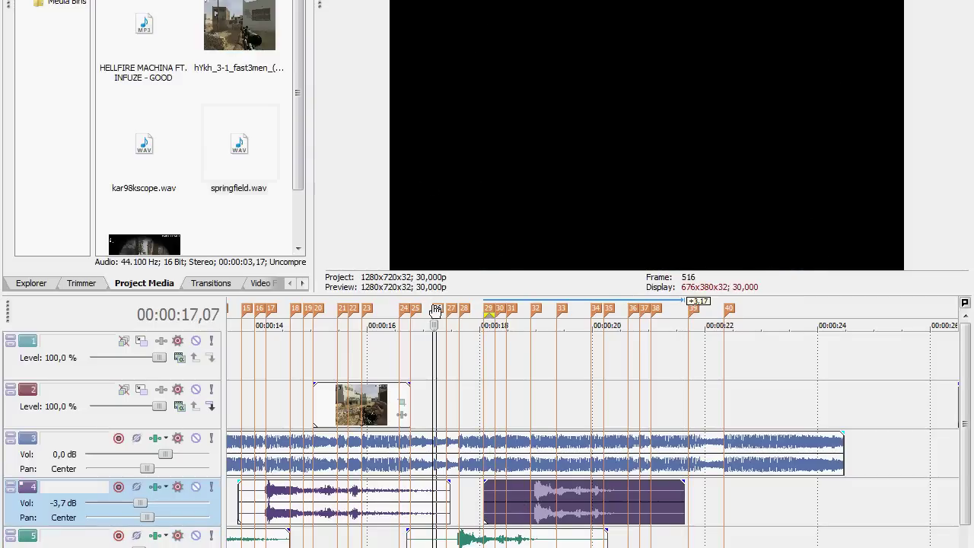
scroll(512, 398, "up", 3)
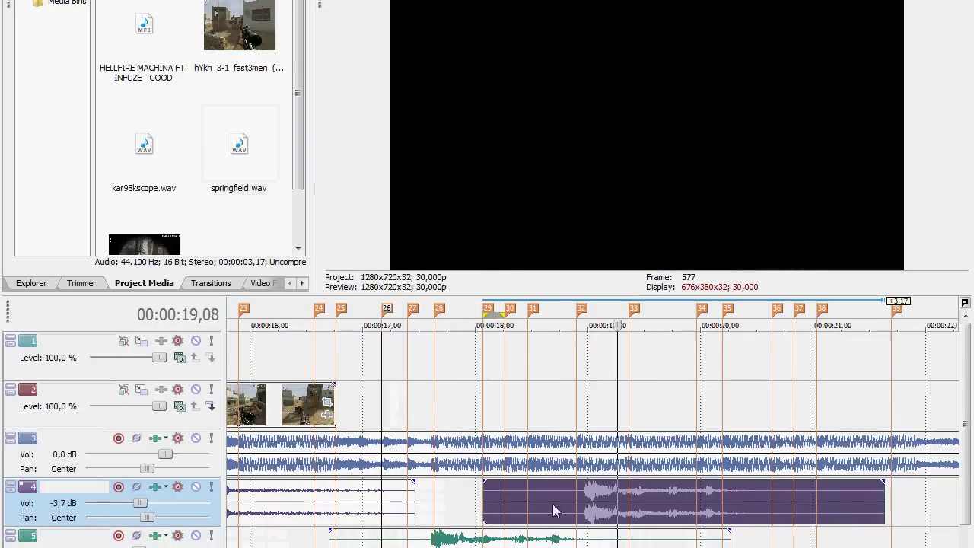
left_click(750, 513)
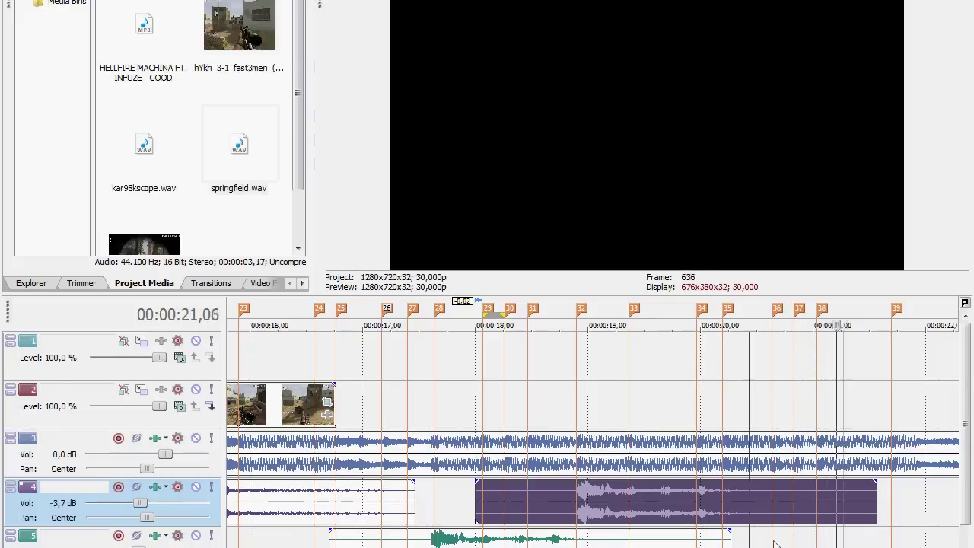
- Paste another springfield copy on audio track 5, trim its silent start, align its shot with marker 38, and play the section back
left_click(809, 538)
left_click(818, 539)
key("ctrl+v")
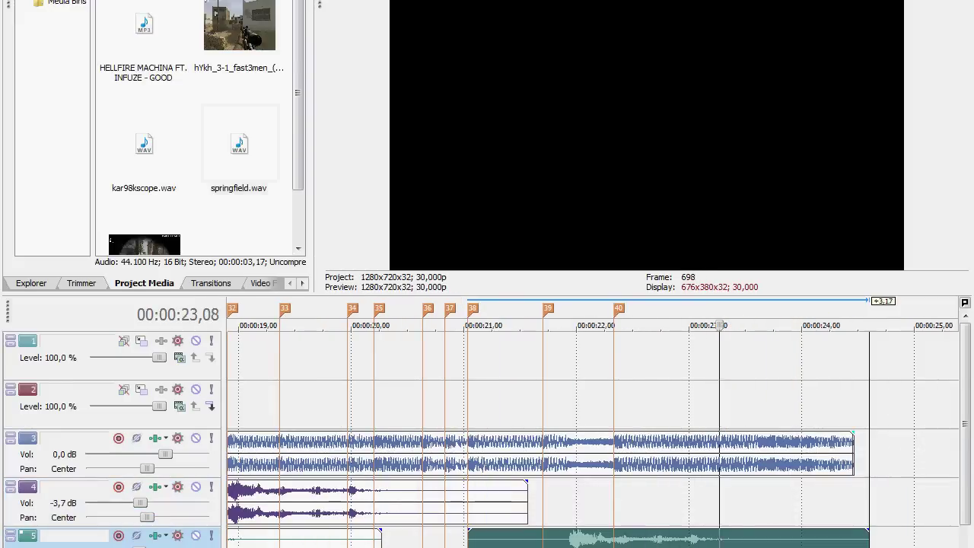
mouse_move(468, 542)
left_mouse_down()
mouse_move(555, 542)
mouse_move(459, 543)
left_mouse_up()
left_click(255, 327)
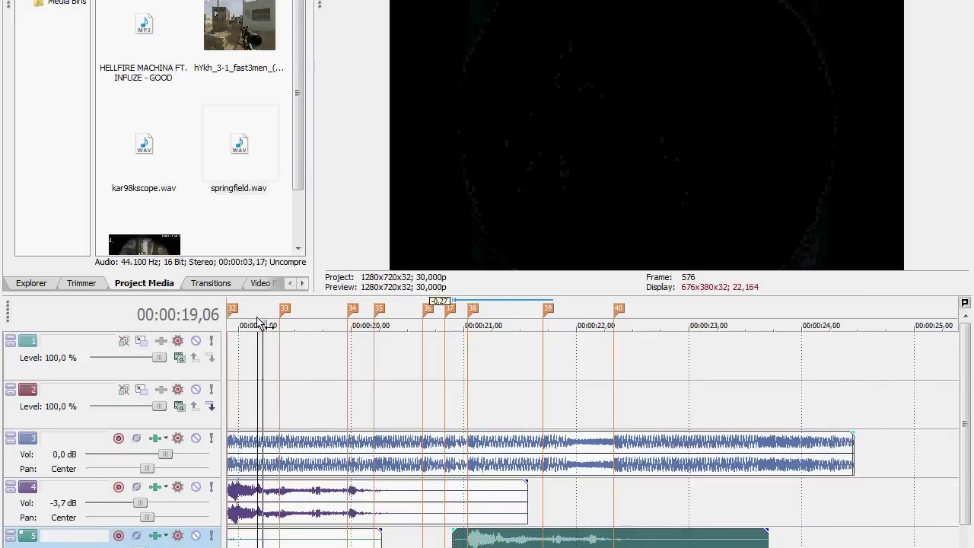
- Play back the sequence from the first frag clip to check the gunshot sounds against the video and music
scroll(261, 329, "down", 4)
left_click(311, 319)
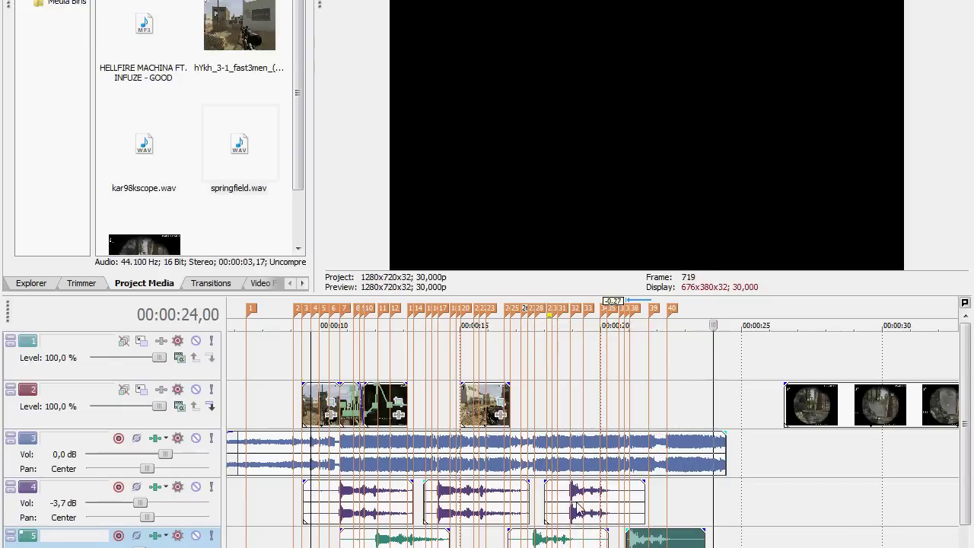
key("space")
scroll(507, 385, "up", 3)
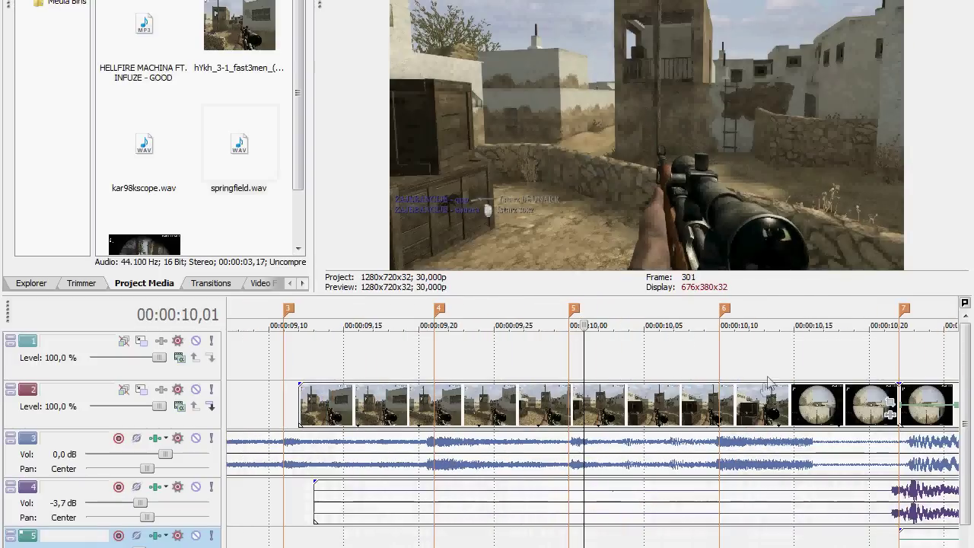
scroll(769, 384, "down", 2)
left_click(756, 342)
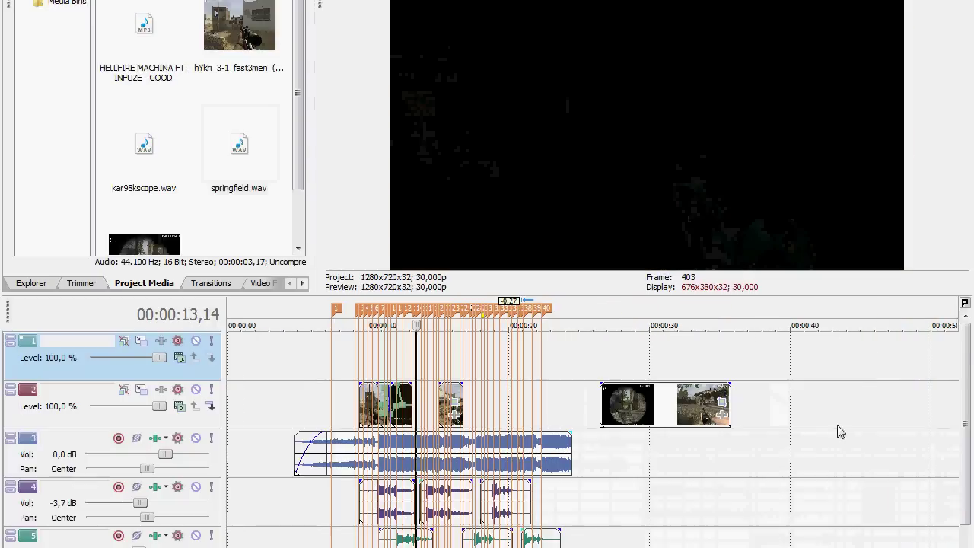
scroll(837, 431, "up", 2)
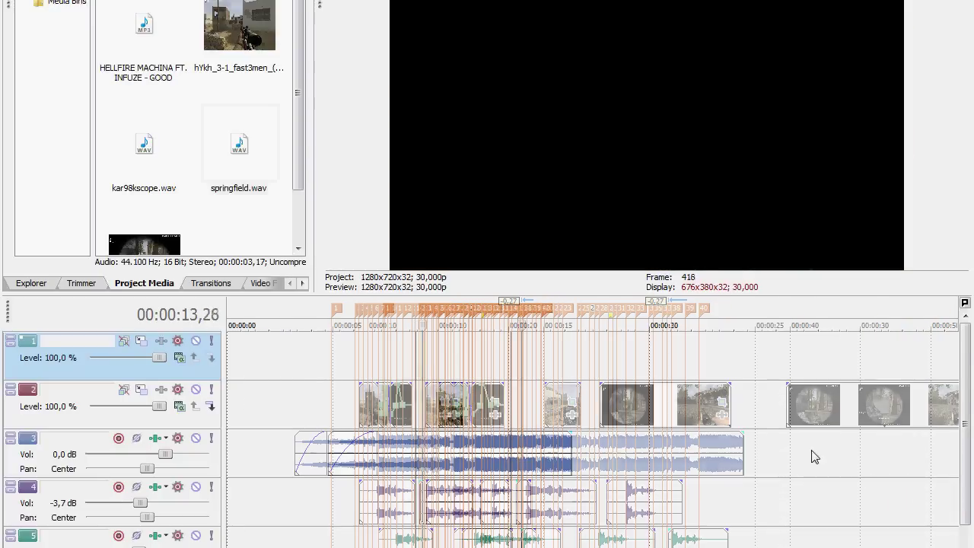
- Split the scope clip that lies after the music on video track 2 at its first and second kill shots
scroll(813, 454, "down", 3)
left_click(949, 393)
scroll(936, 396, "down", 3)
left_click(510, 404)
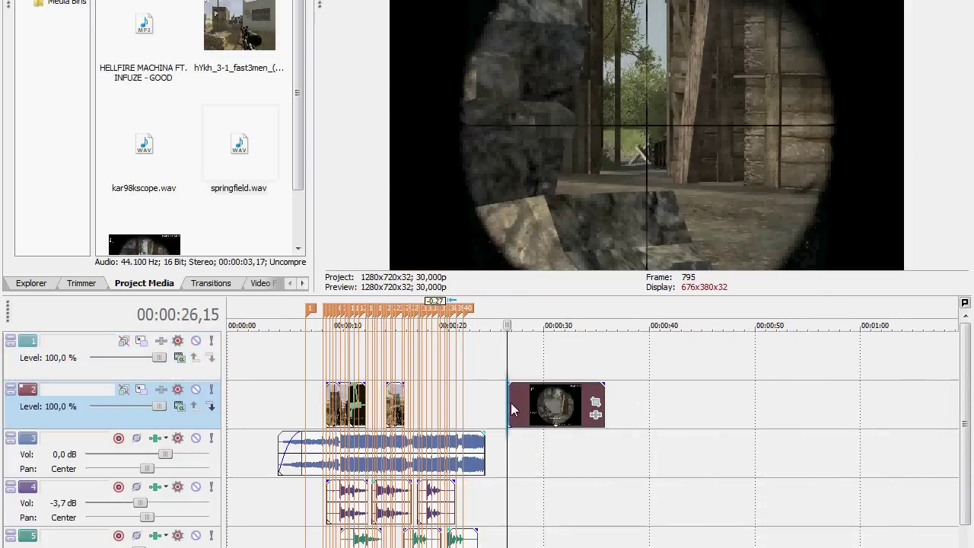
key("space")
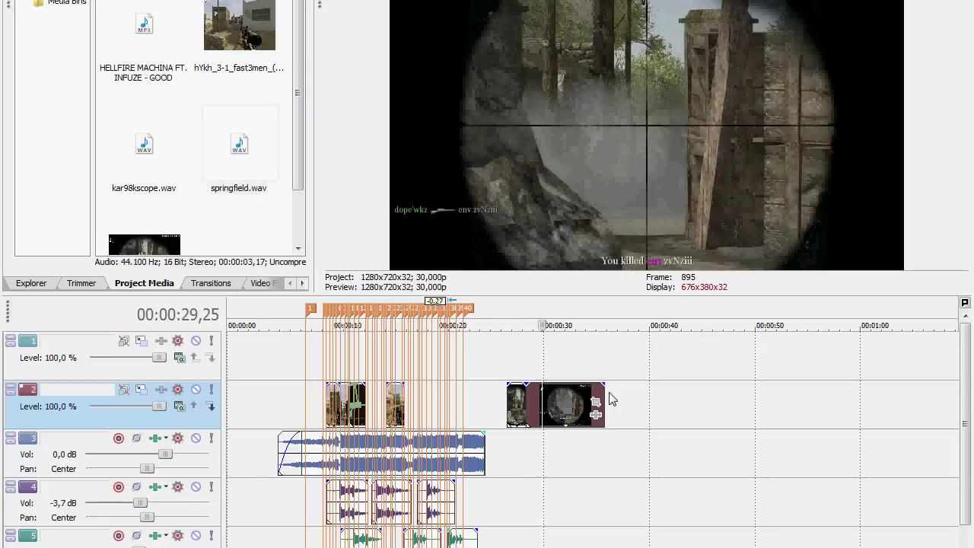
key("Right")
key("Left")
key("Left")
key("Right")
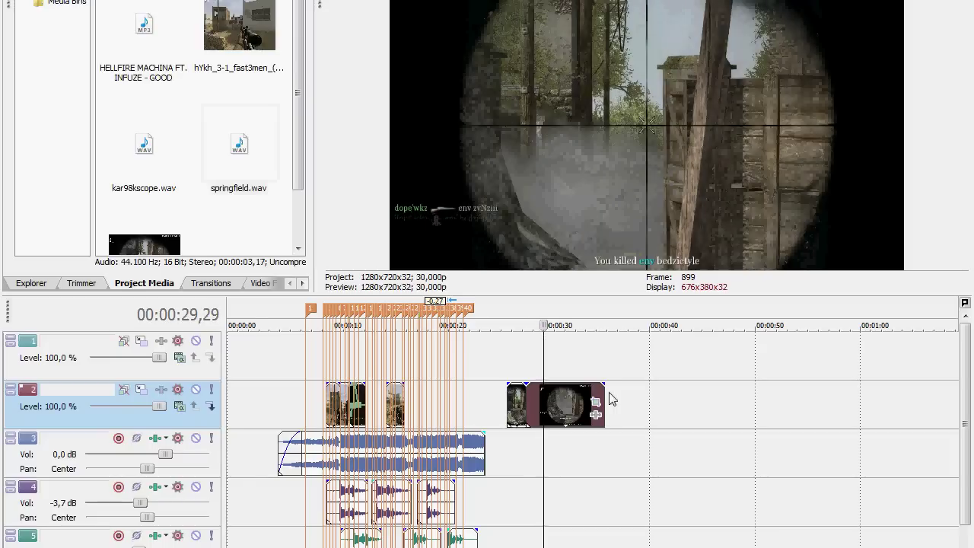
key("s")
- Split the remaining scope footage at its third kill shot, at 00:00:32,03
key("Right")
key("Right")
key("Right")
key("Right")
key("Right")
key("Right")
key("Right")
key("Right")
key("Right")
key("Right")
key("Right")
key("Right")
key("Right")
key("Right")
key("Right")
key("Right")
key("Right")
key("Right")
key("Right")
key("Right")
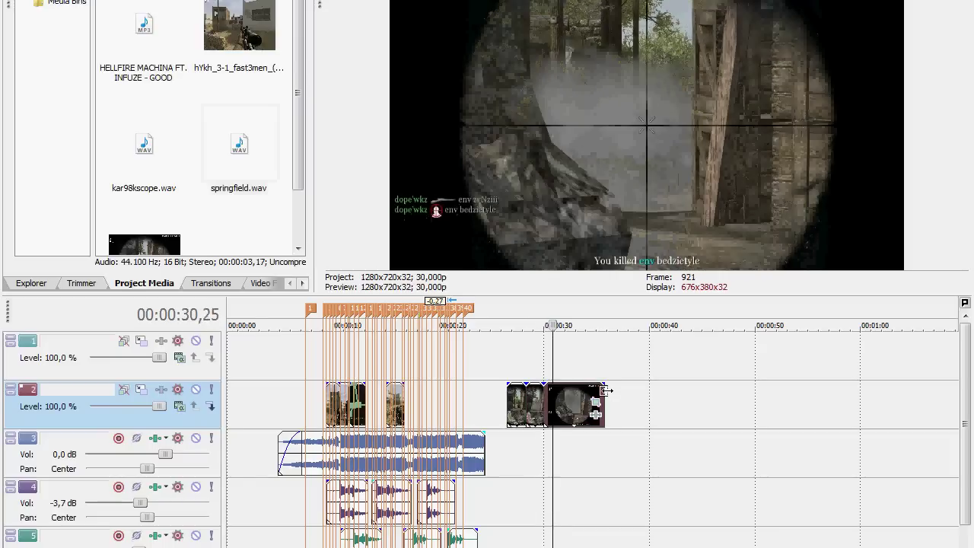
key("Right")
key("Right")
key("Right")
key("Right")
key("Right")
key("Right")
key("Right")
key("Right")
key("Right")
key("Right")
key("Right")
key("Right")
key("Right")
key("Right")
key("Right")
key("Right")
key("Right")
key("Right")
key("Right")
key("Right")
key("Left")
key("Left")
key("Left")
key("Left")
key("Left")
key("Left")
key("Left")
key("Left")
key("Left")
key("Left")
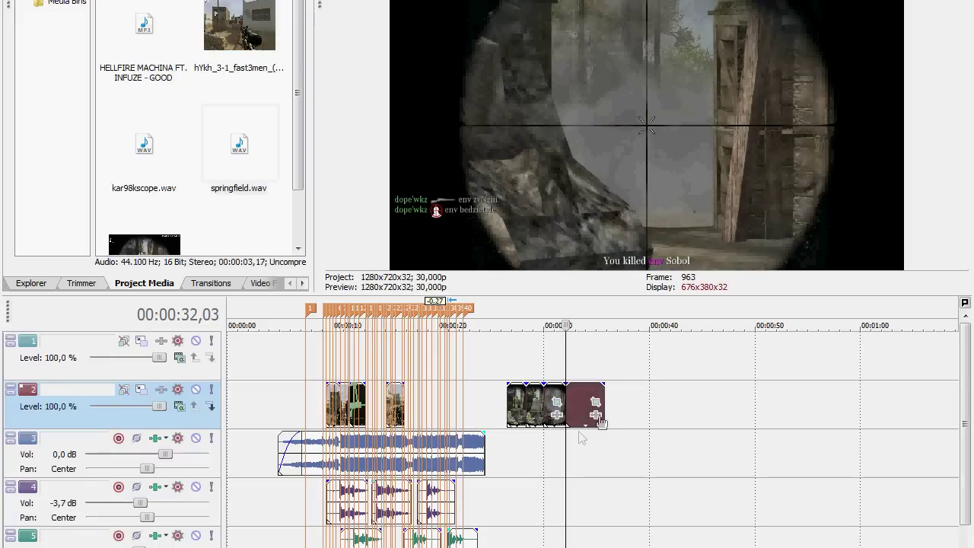
- Move the first scope segment earlier on video track 2 so it starts at marker 28
left_click(518, 379)
scroll(525, 384, "up", 3)
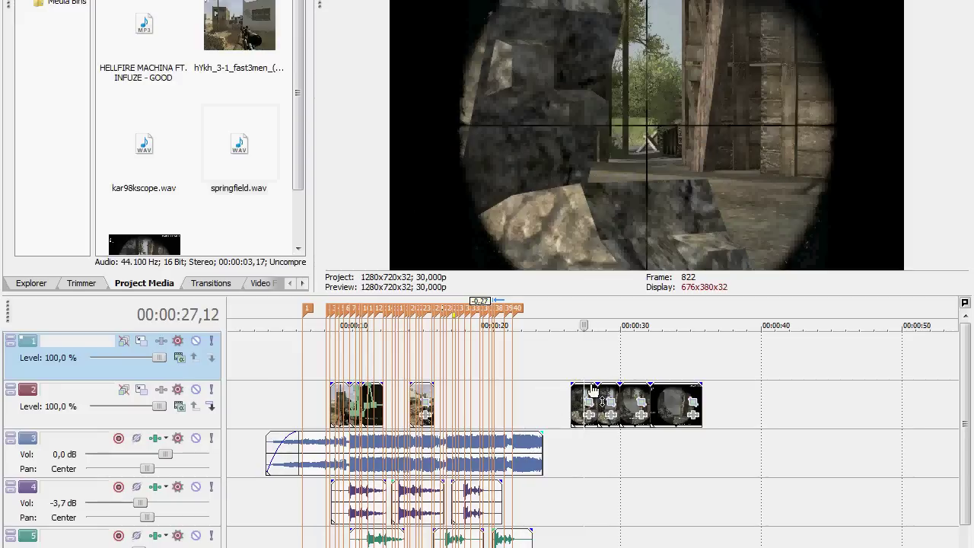
left_click_drag(578, 401, 455, 408)
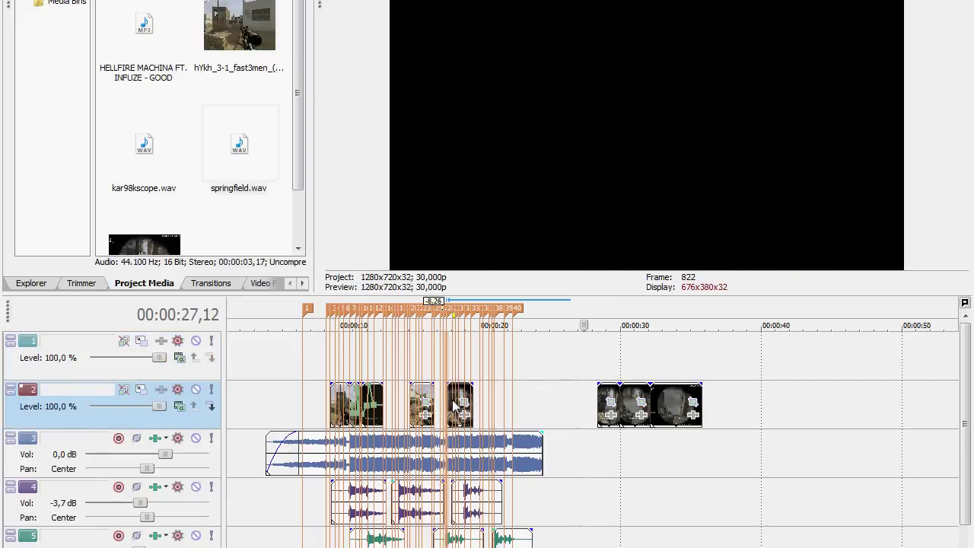
- Place the short desert clip on video track 1 at marker 11 and split the clip below it there, at 00:00:12,02
left_click(418, 367)
scroll(427, 373, "up", 4)
left_click_drag(584, 400, 433, 343)
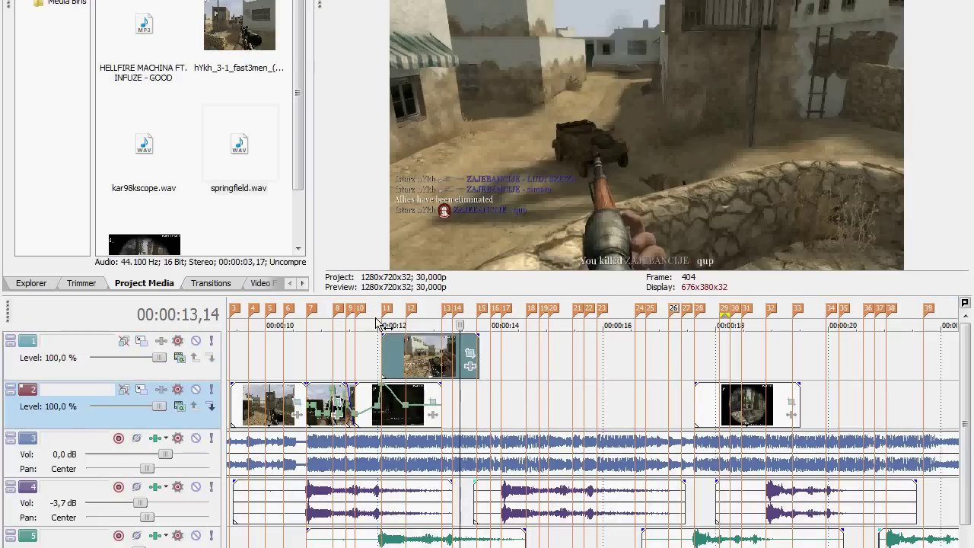
left_click(380, 324)
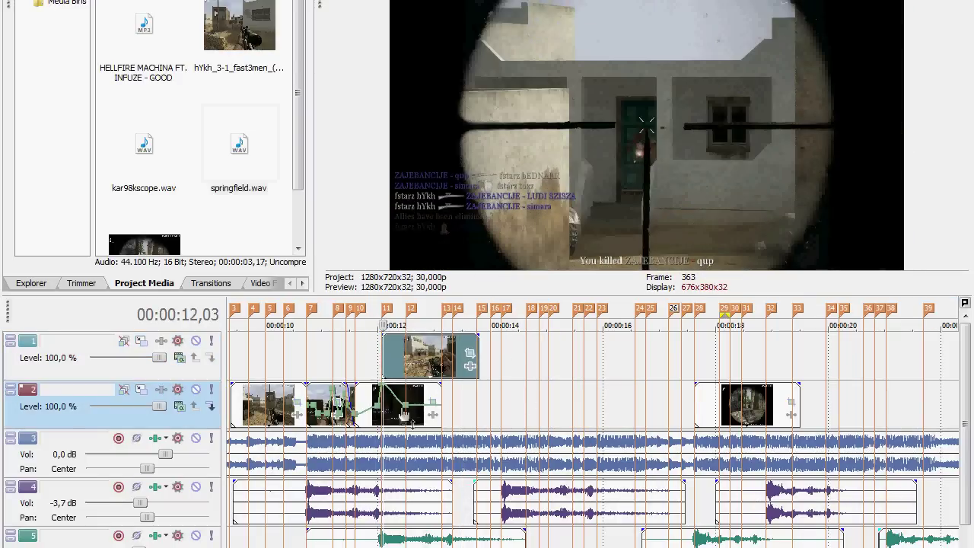
left_click(537, 375)
left_click(386, 421)
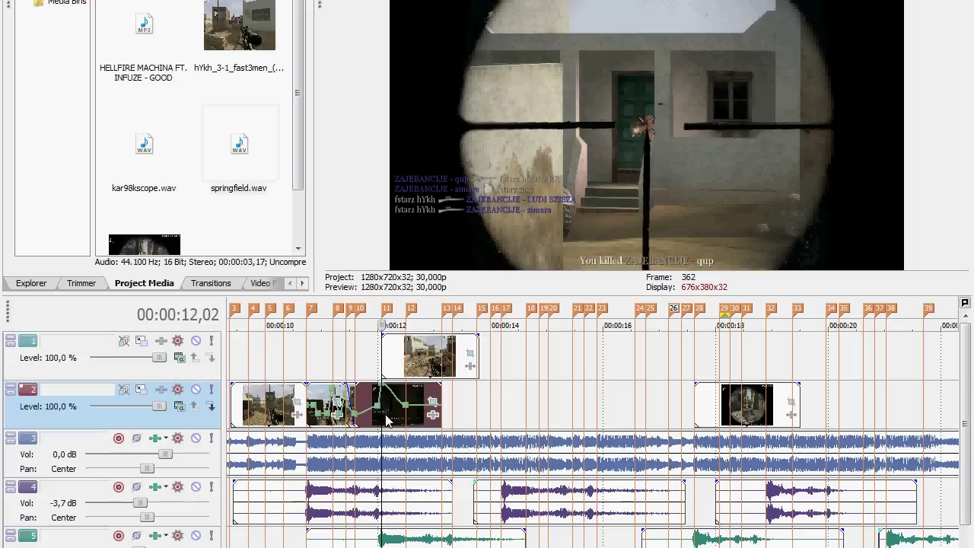
key("s")
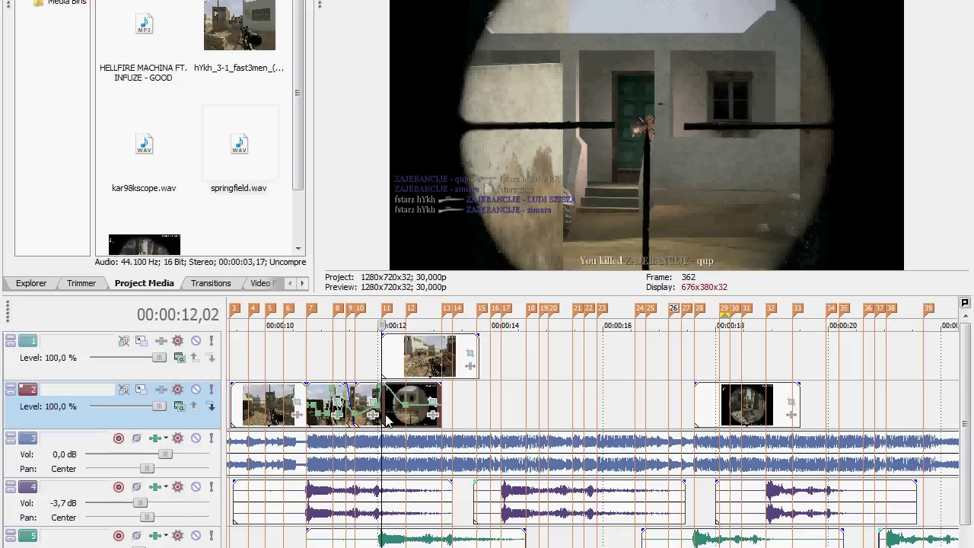
- Move the short desert clip to start at marker 17 on video track 2 and play it back
left_click_drag(442, 370, 507, 312)
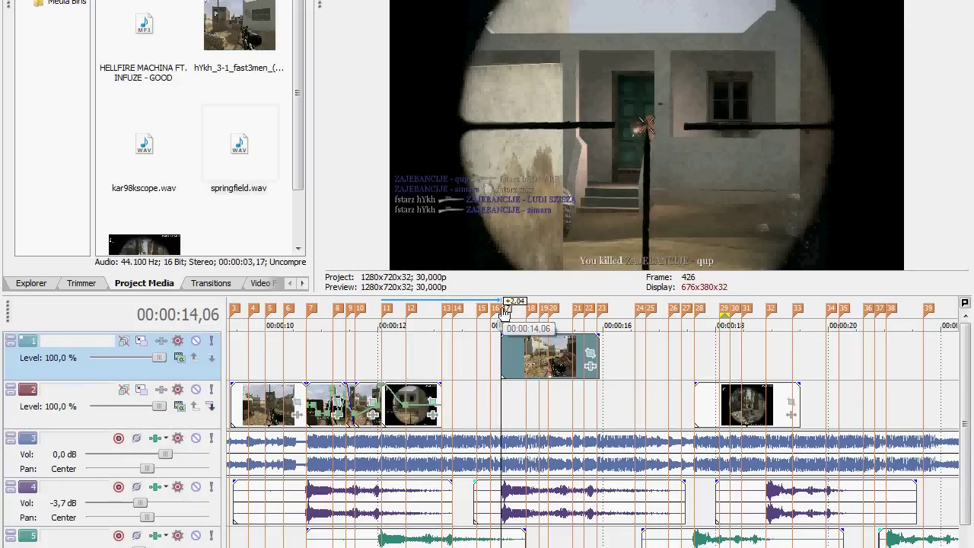
key("space")
key("space")
left_click_drag(513, 357, 517, 412)
key("space")
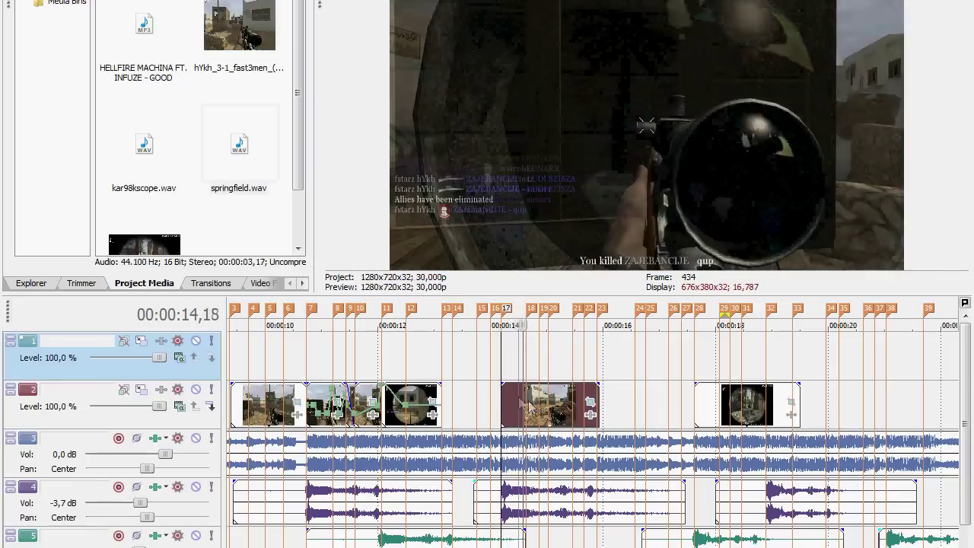
- Position the first scope segment so it ends at marker 28, and trim its start to marker 25
left_click_drag(725, 408, 631, 337)
left_click(612, 308)
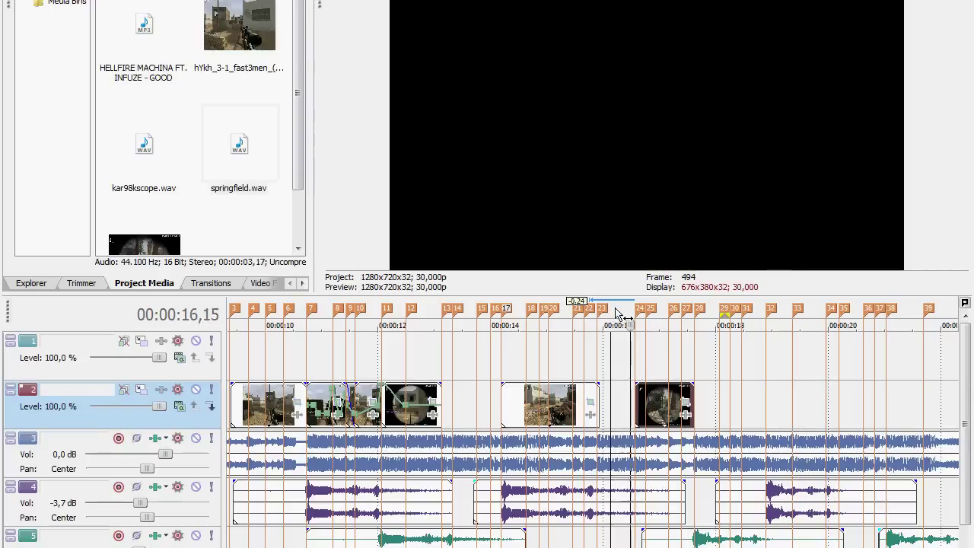
scroll(646, 358, "up", 3)
left_click(444, 308)
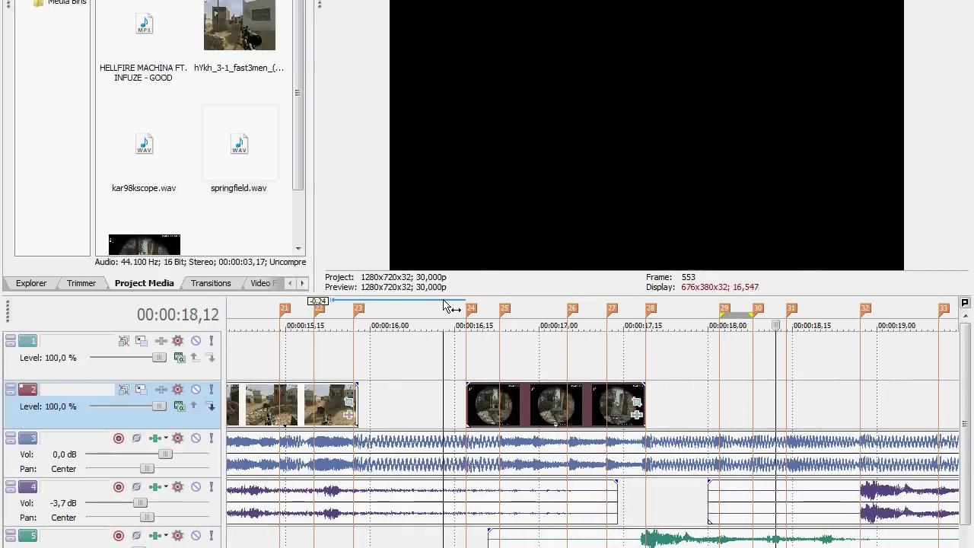
left_click_drag(469, 411, 501, 411)
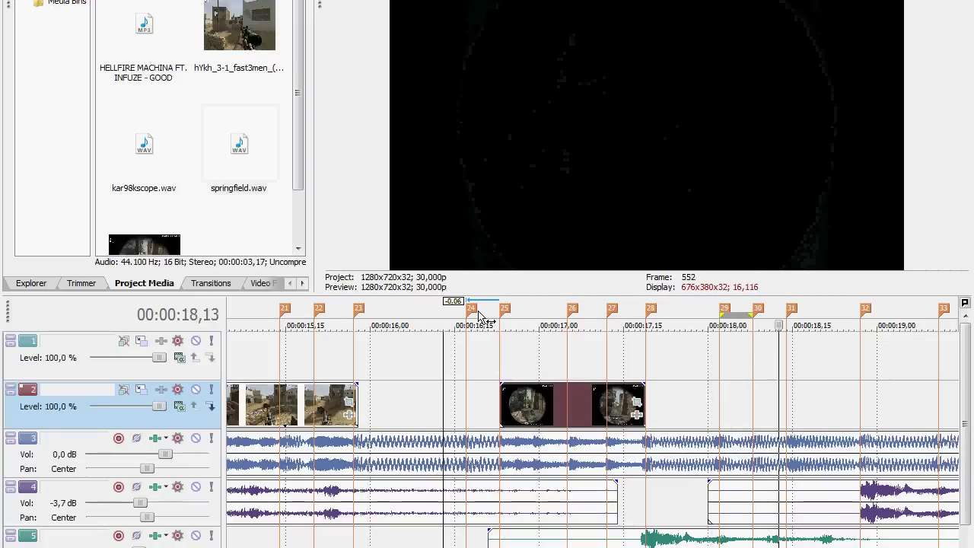
left_click(478, 314)
scroll(548, 408, "down", 2)
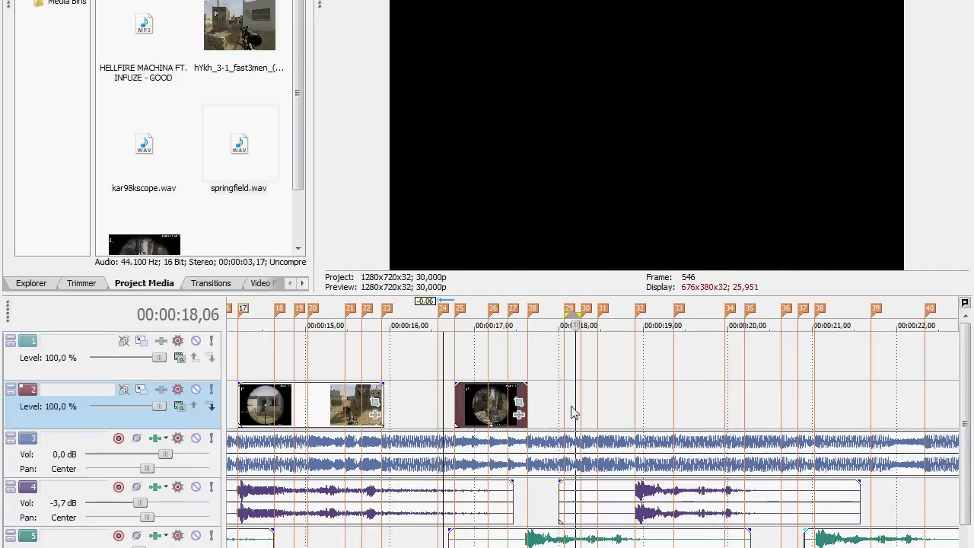
- Move the second scope segment to start at marker 28, directly after the first one
key("space")
scroll(573, 406, "down", 3)
left_click_drag(934, 401, 634, 410)
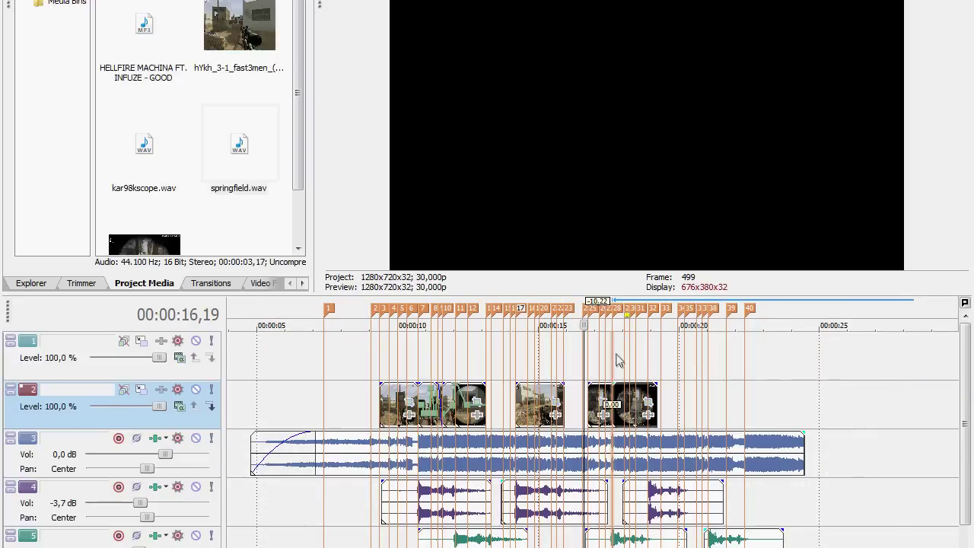
left_click(616, 354)
scroll(624, 373, "up", 4)
left_click(615, 404)
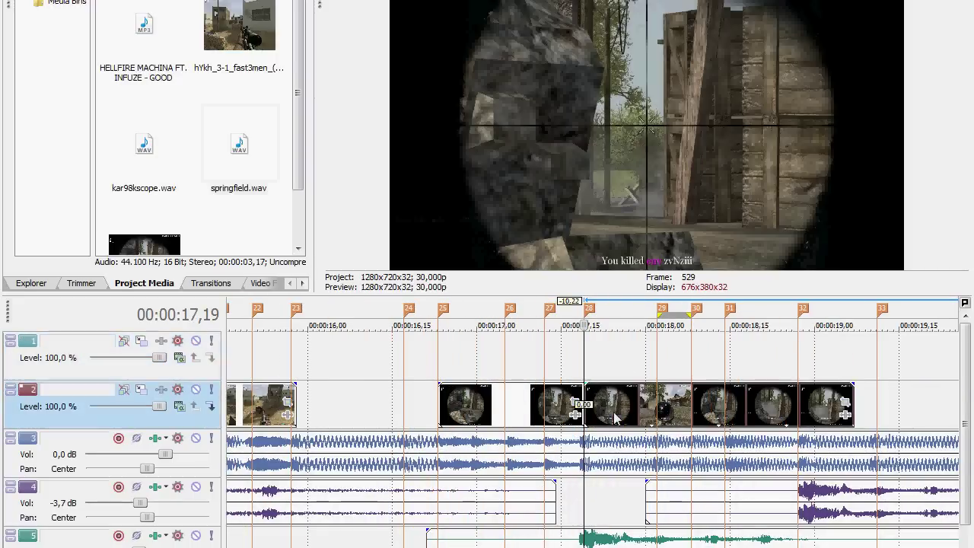
- Play back the two scope segments and trim the end of the second one to marker 32
left_click(517, 336)
scroll(601, 419, "down", 4)
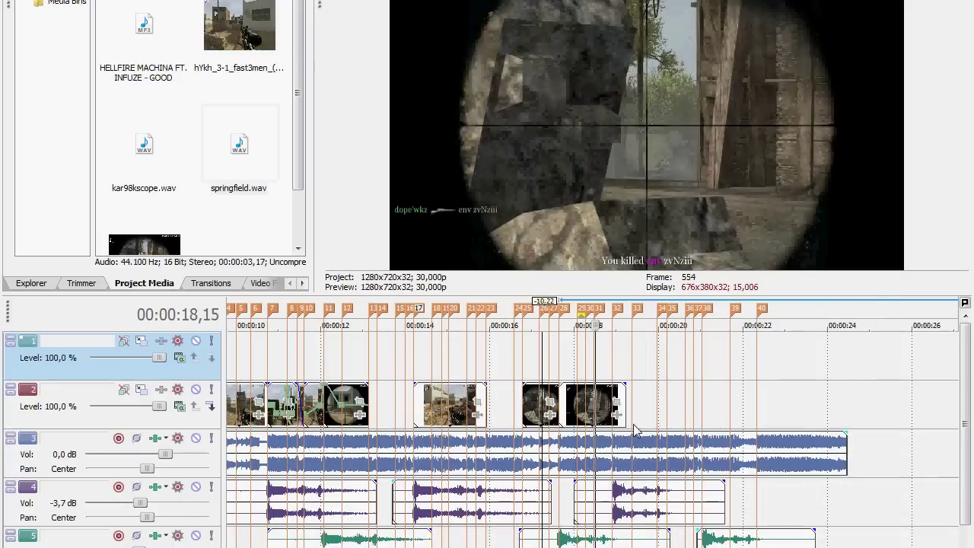
key("space")
left_click(689, 392)
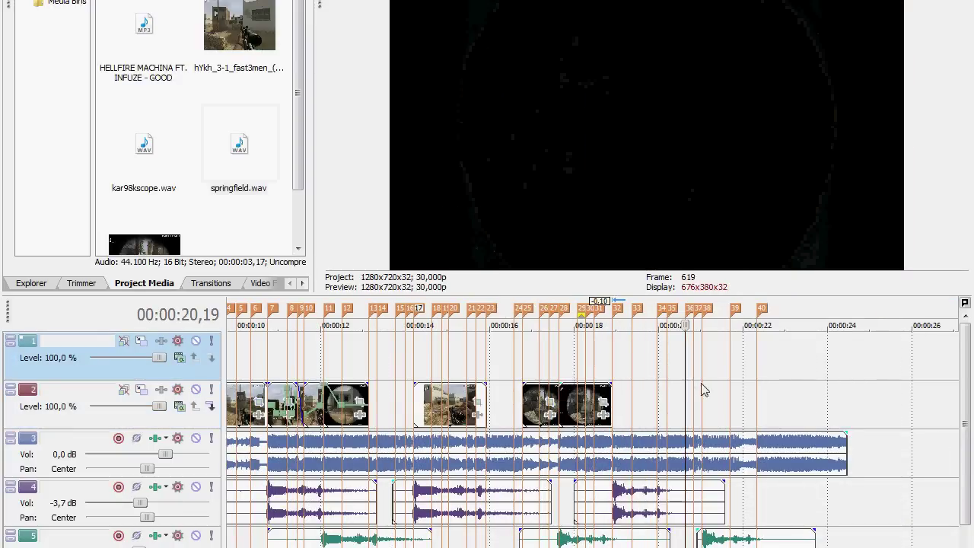
- Move the third scope segment to start at marker 32 and the fourth to start at marker 38
scroll(688, 396, "down", 4)
left_click_drag(664, 401, 512, 401)
left_click_drag(727, 391, 572, 392)
left_click(490, 339)
scroll(489, 339, "up", 5)
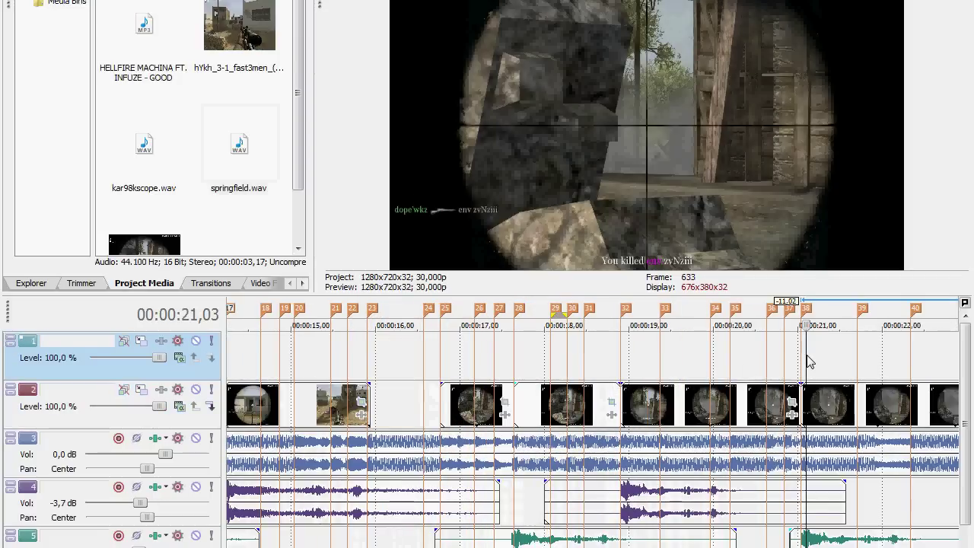
left_click(801, 362)
scroll(801, 362, "down", 4)
left_click(673, 415)
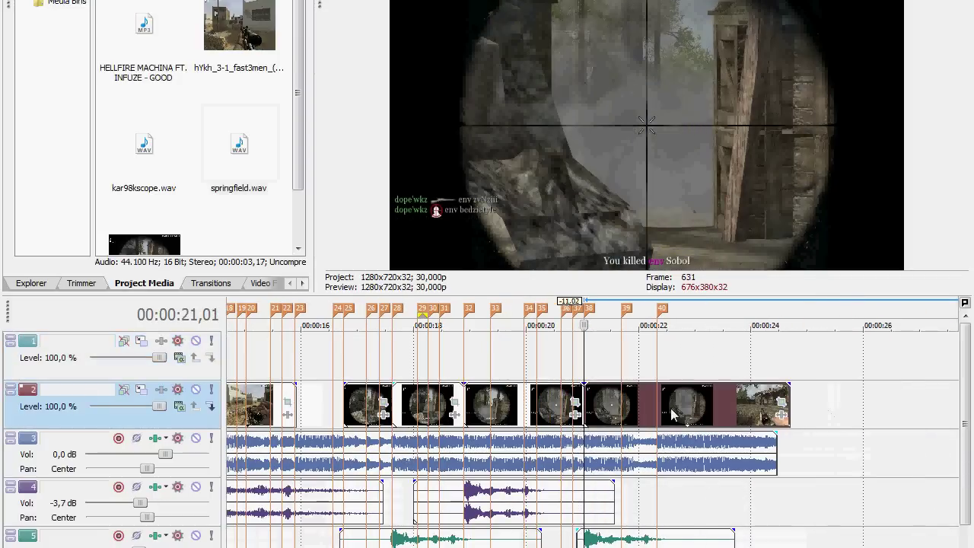
- Play back the scope section, split the last segment just after marker 39, and delete the part behind the split
left_click(430, 349)
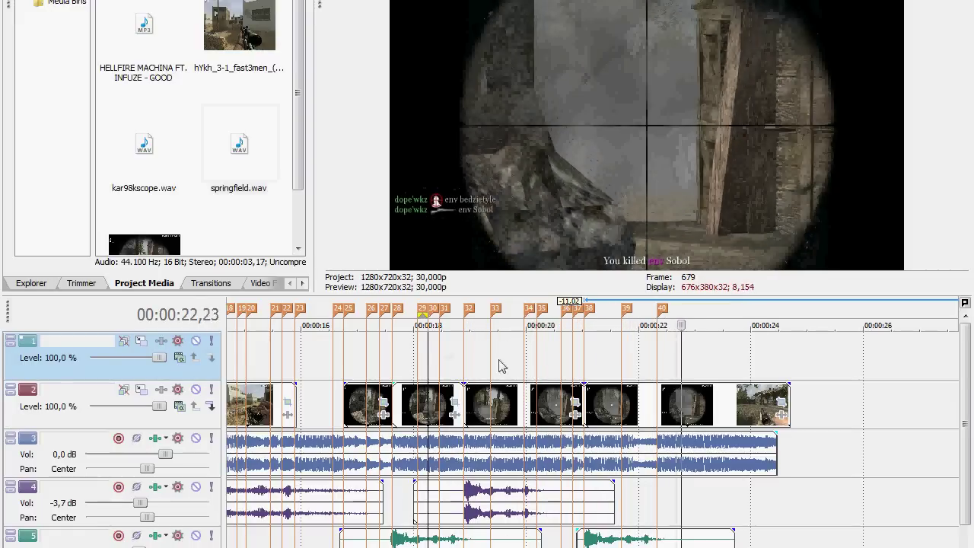
key("space")
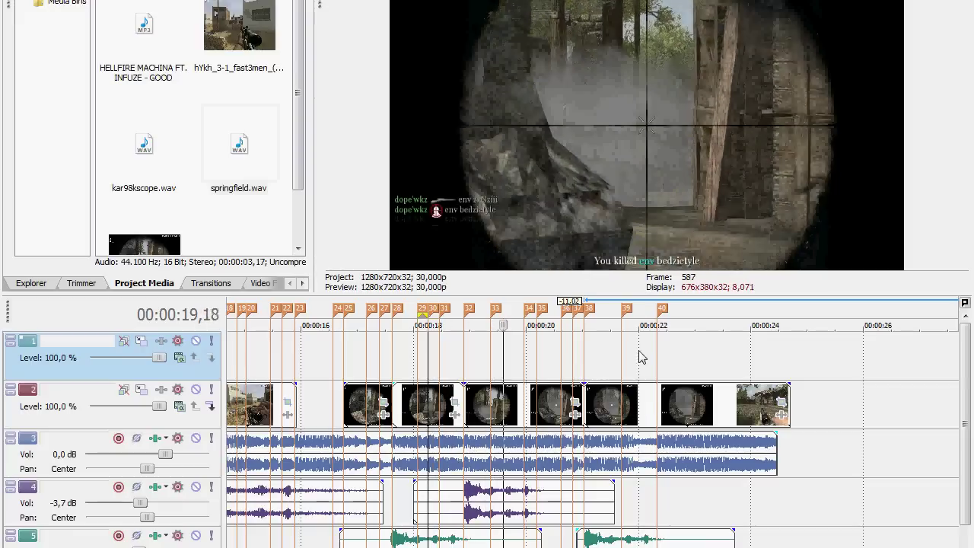
left_click(633, 404)
key("s")
left_click(652, 403)
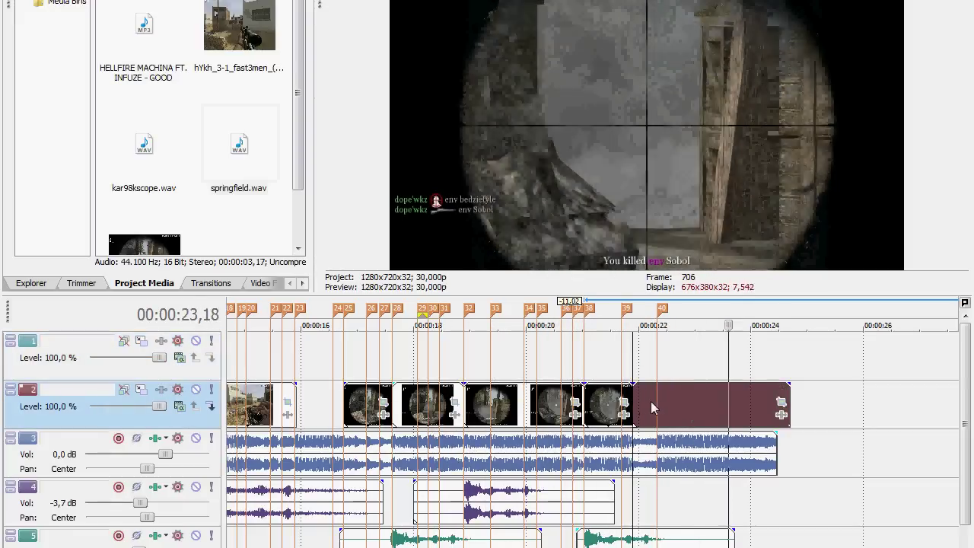
key("Delete")
- Play back the scope segments again to check each kill against the gunshots and markers
left_click(609, 359)
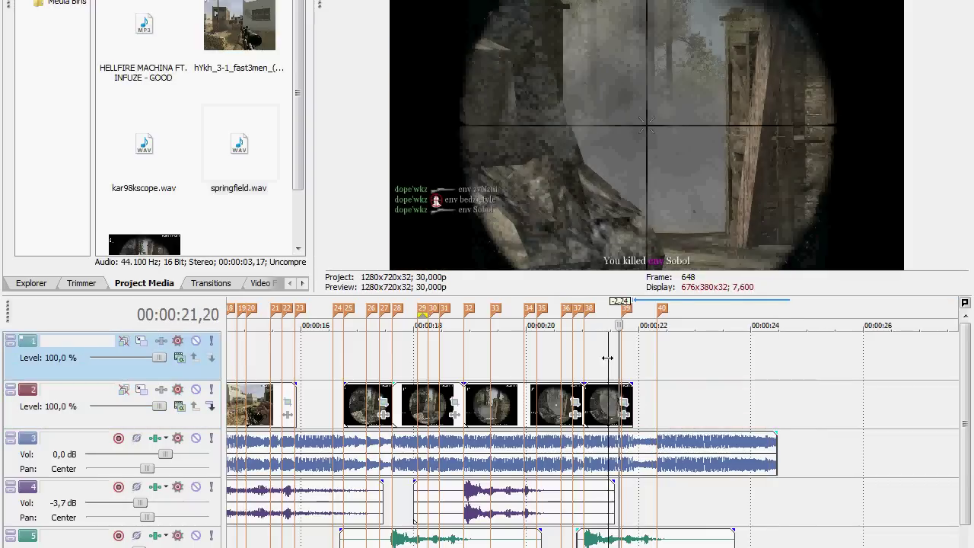
key("space")
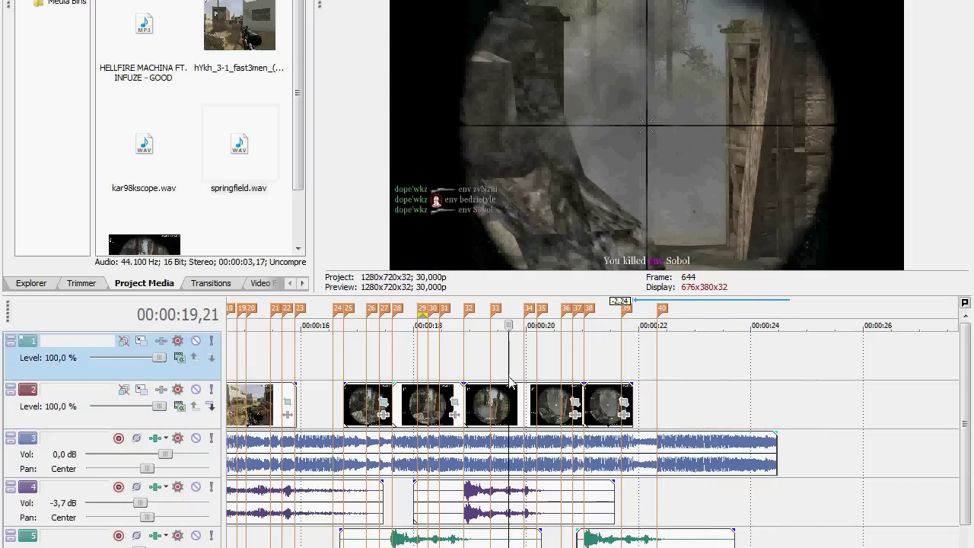
scroll(564, 384, "down", 3)
key("space")
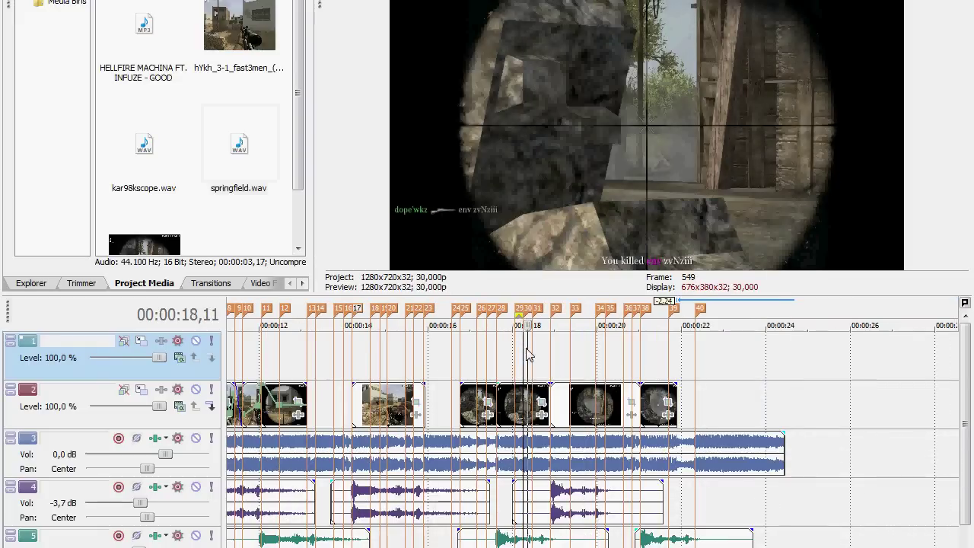
key("space")
- Play back and step through the scope segments between markers 28 and 32 to check the shots frame by frame
scroll(576, 377, "up", 3)
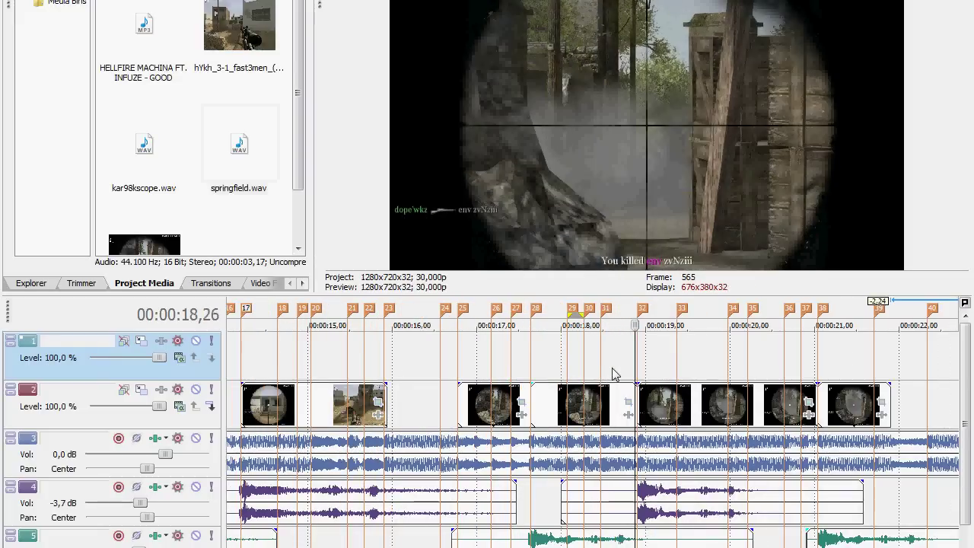
key("Left")
key("Left")
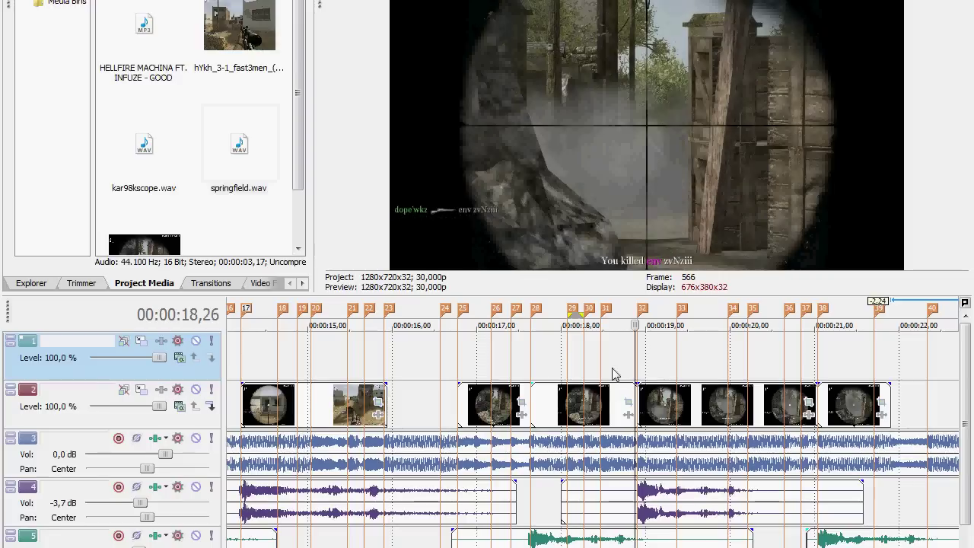
left_click(567, 371)
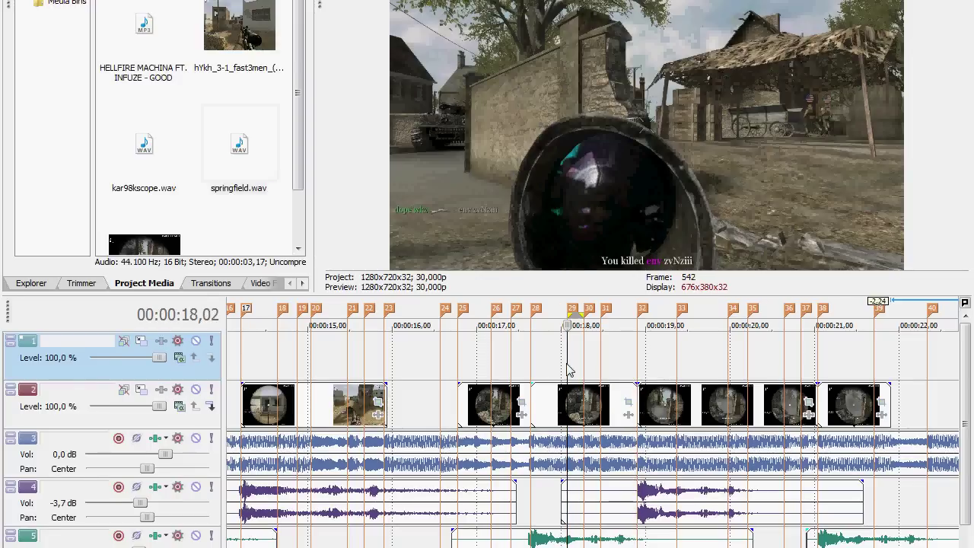
key("space")
scroll(567, 366, "up", 1)
key("space")
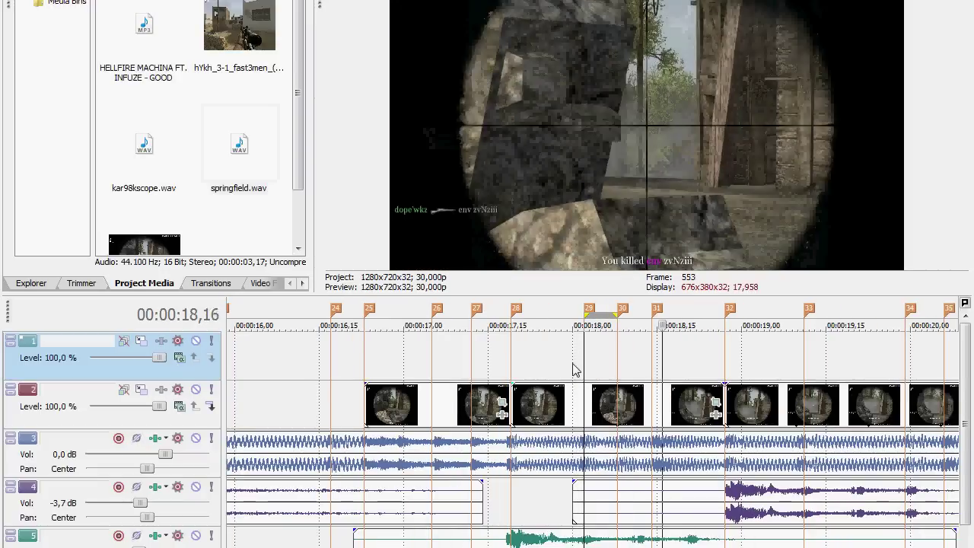
key("space")
left_click(545, 364)
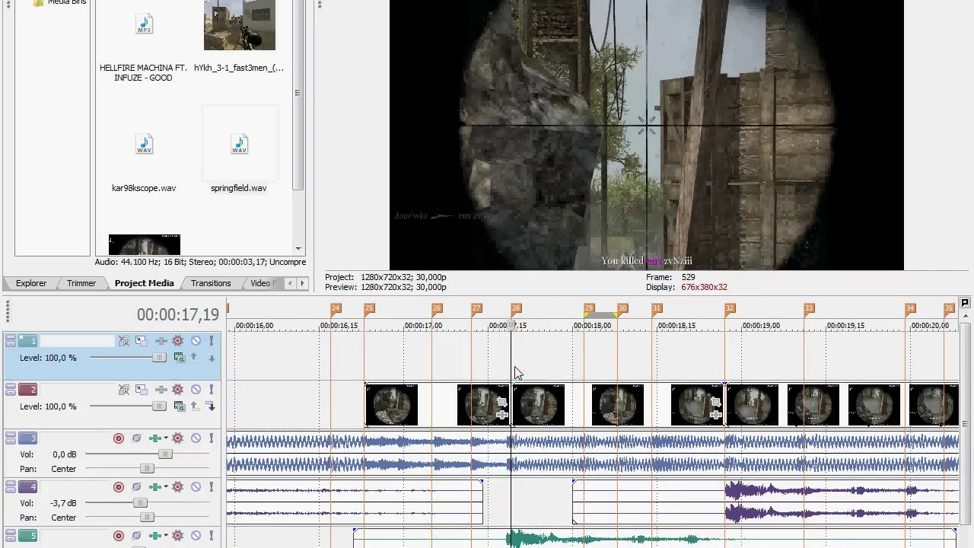
key("space")
key("space")
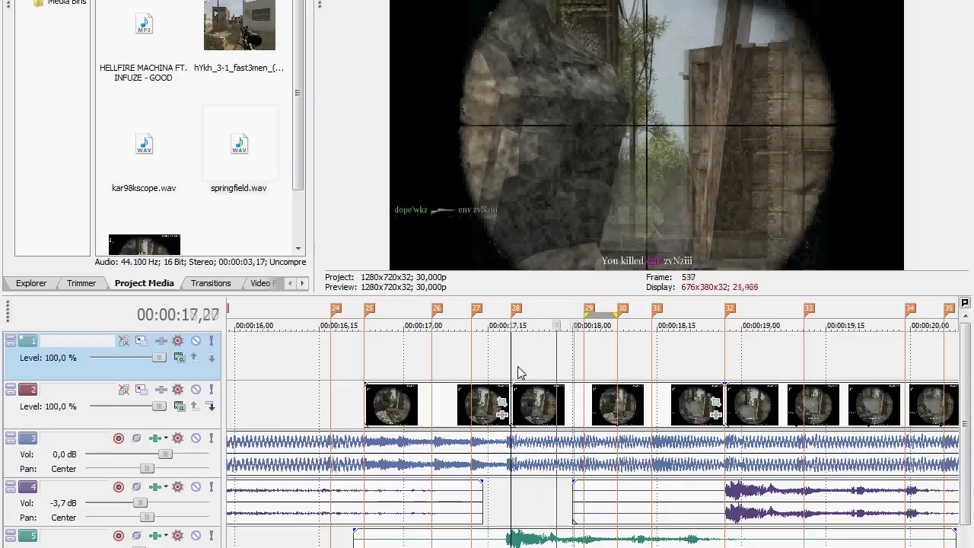
key("space")
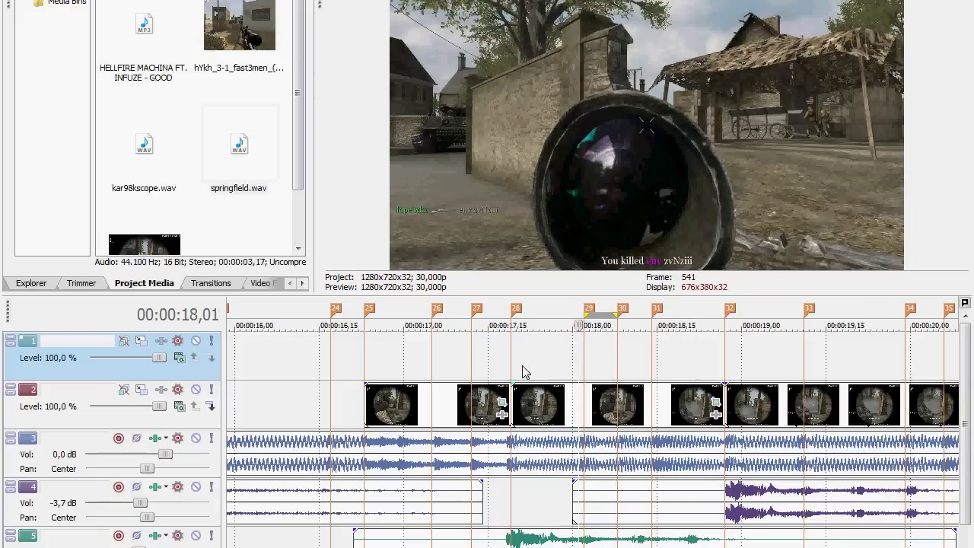
key("Left")
key("Left")
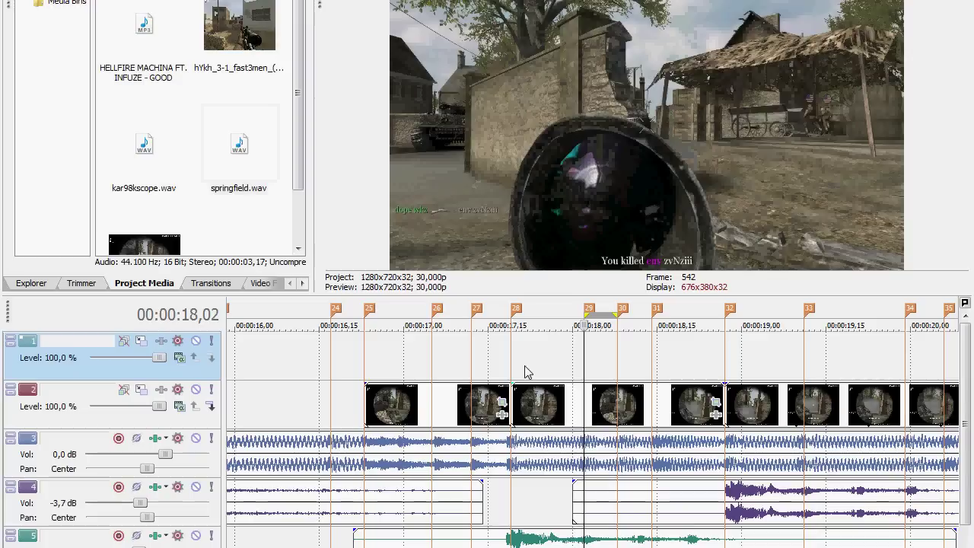
key("Right")
- Add a velocity envelope to the scope segment between markers 28 and 32, place a point at 17,28 and lower its velocity
right_click(575, 401)
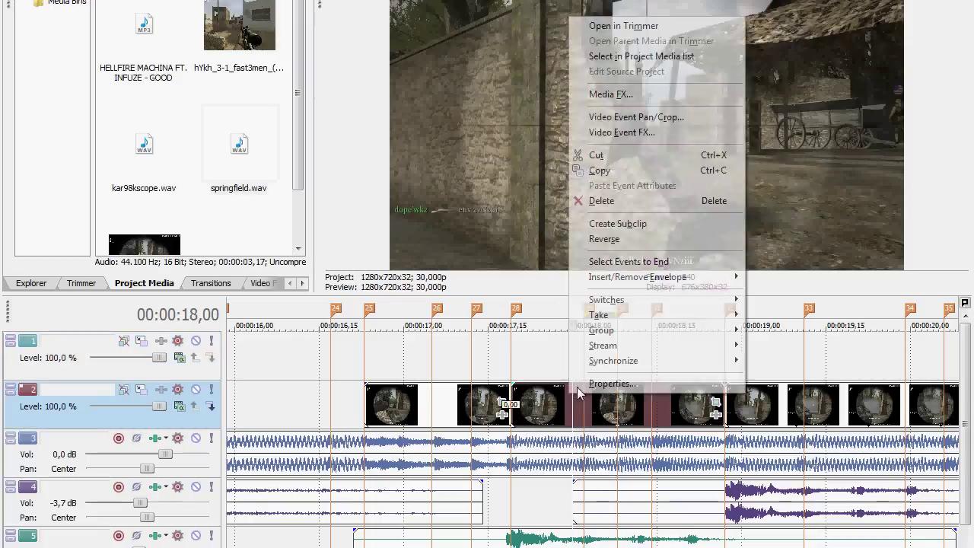
left_click(598, 446)
left_click(553, 400)
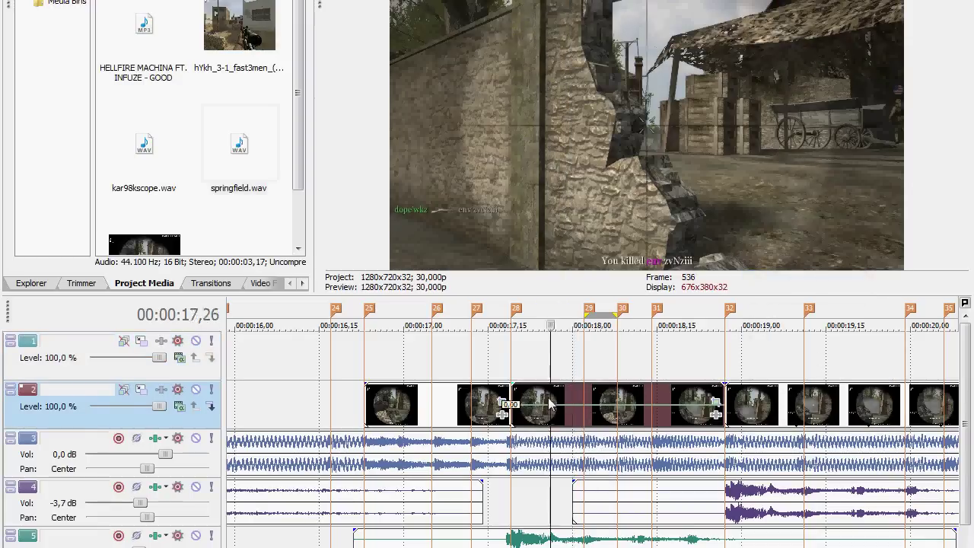
key("Right")
key("Right")
right_click(567, 411)
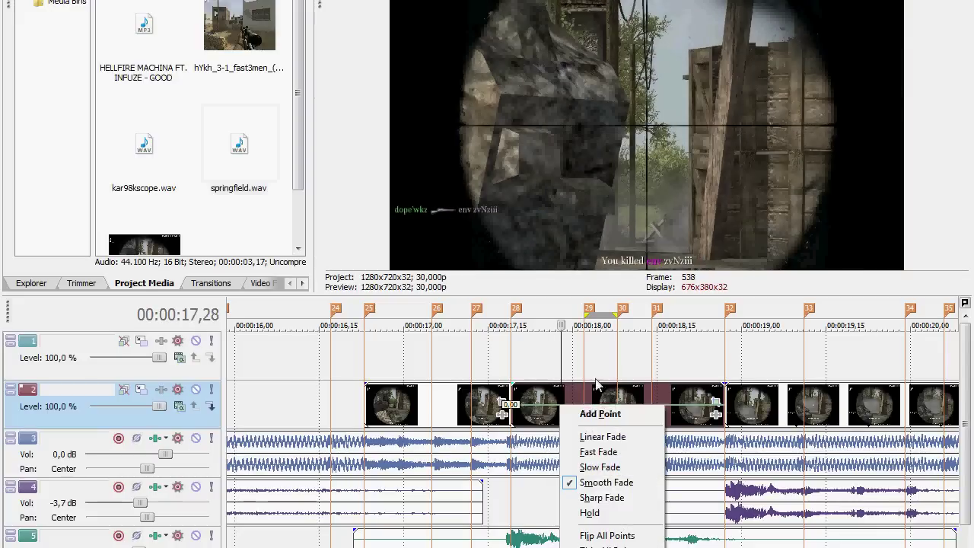
left_click(580, 414)
right_click(563, 408)
left_click(596, 468)
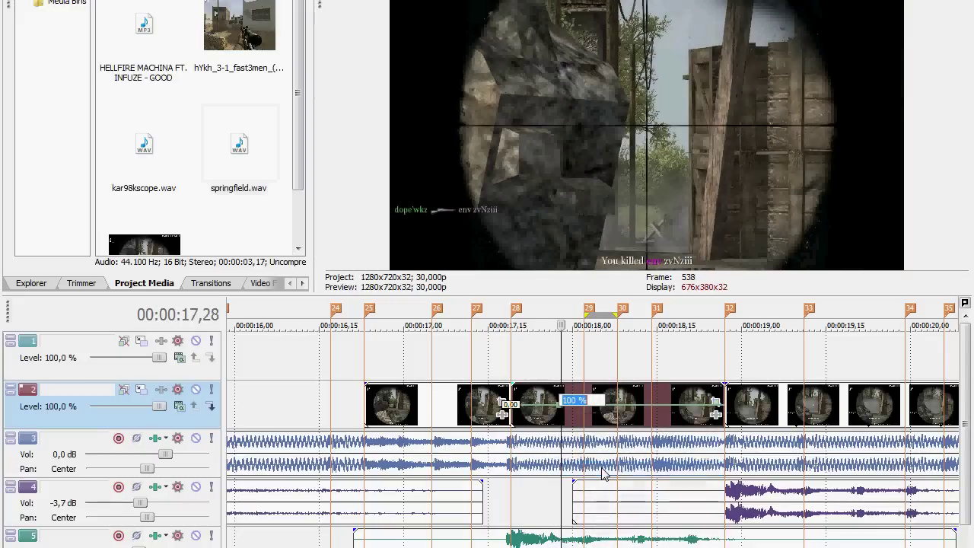
key("Return")
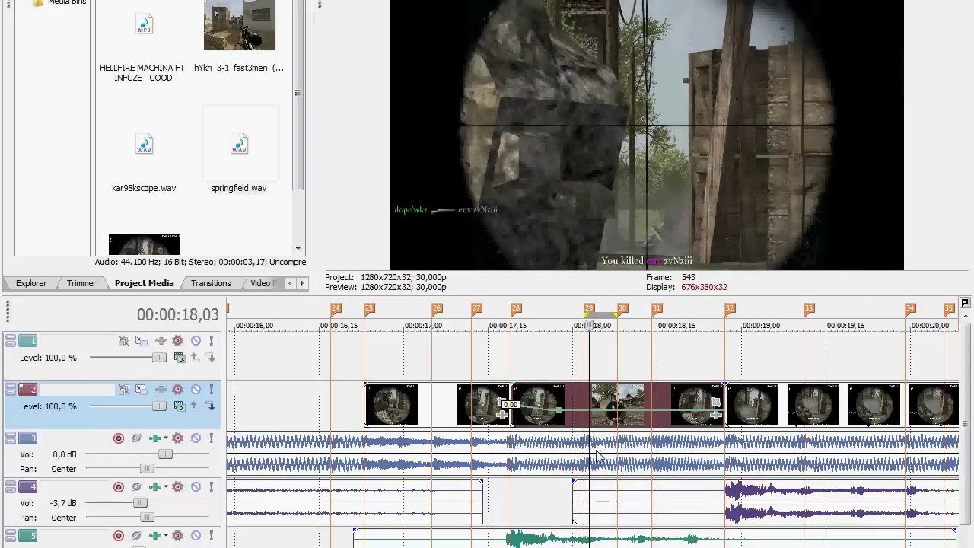
- Split the slowed scope segment at marker 29 and again at marker 31
key("s")
key("Right")
key("Right")
key("Right")
key("Right")
key("Right")
key("Right")
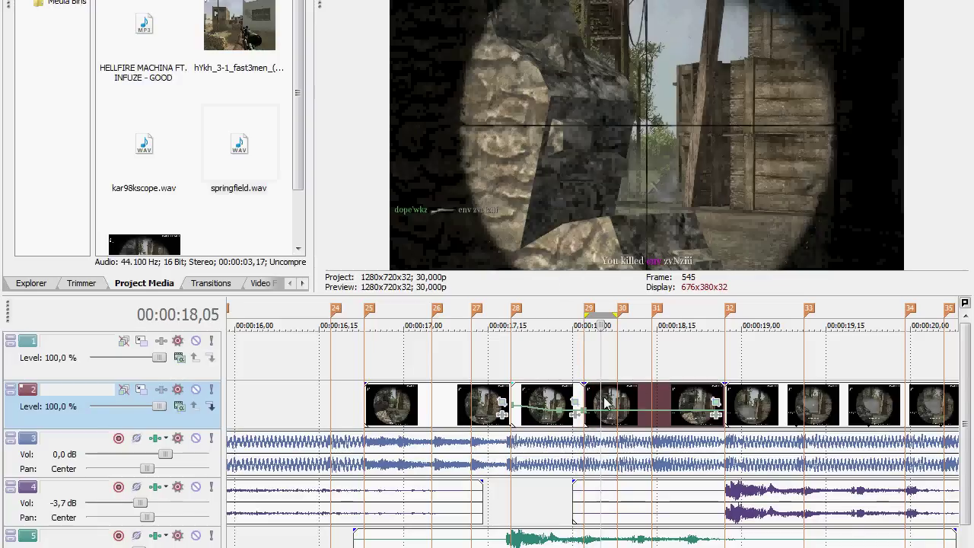
key("Right")
key("Right")
key("Right")
key("Right")
key("Right")
key("Right")
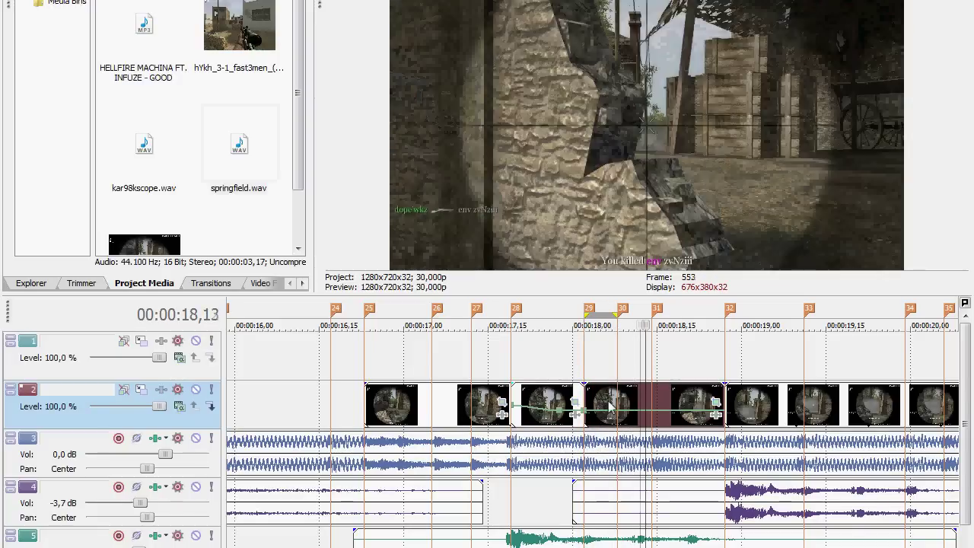
key("s")
- Delete the piece between markers 29 and 31 and fill the gap up to marker 32 with the moved and extended following piece
left_click(623, 411)
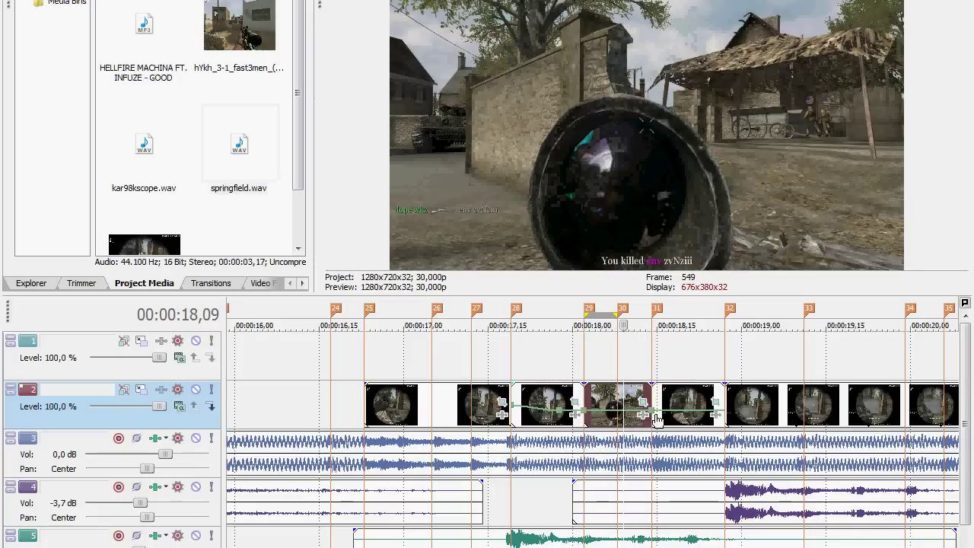
key("Delete")
mouse_move(674, 405)
left_mouse_down()
mouse_move(609, 397)
mouse_move(722, 395)
left_mouse_up()
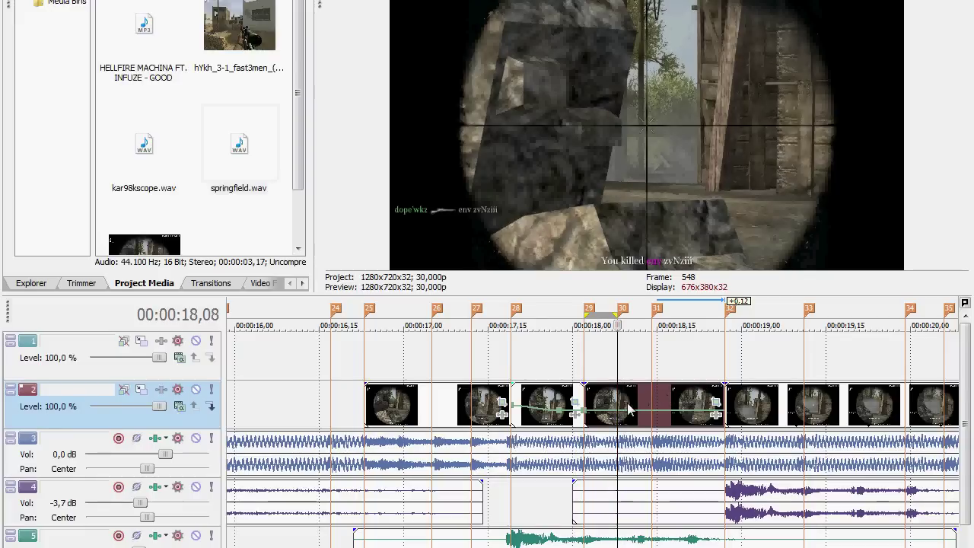
- Cut out the part between markers 30 and 31 and move the remaining piece to start at marker 30
key("s")
left_click(652, 402)
key("s")
left_click(624, 405)
key("Delete")
left_click_drag(673, 402, 638, 401)
- Play back the new cuts and extend the end of the last shortened piece to marker 32
left_click(567, 356)
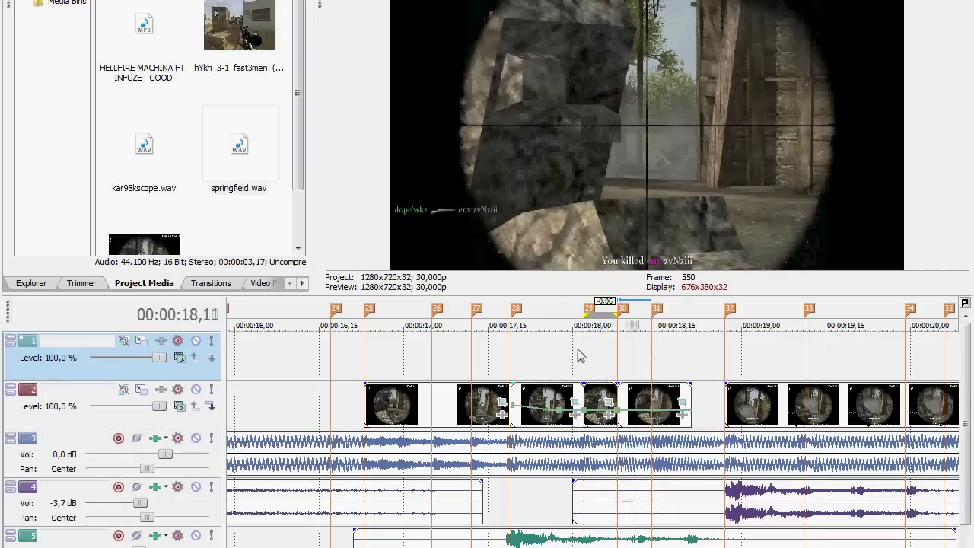
left_click(640, 388)
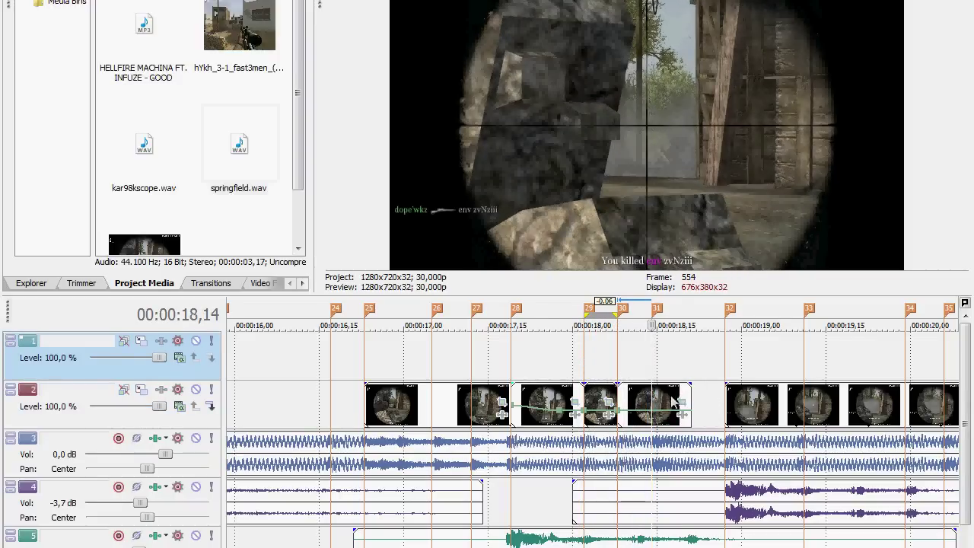
key("Right")
left_click_drag(690, 395, 725, 397)
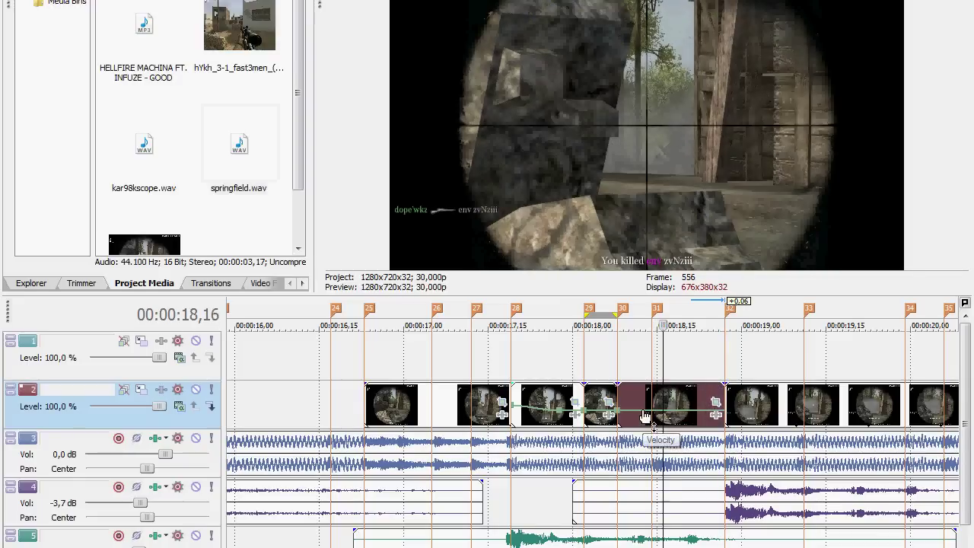
- Move the piece at marker 30 up to track 1, extend its end to 19,20 and step through it for the next kill
left_click_drag(648, 417, 647, 357)
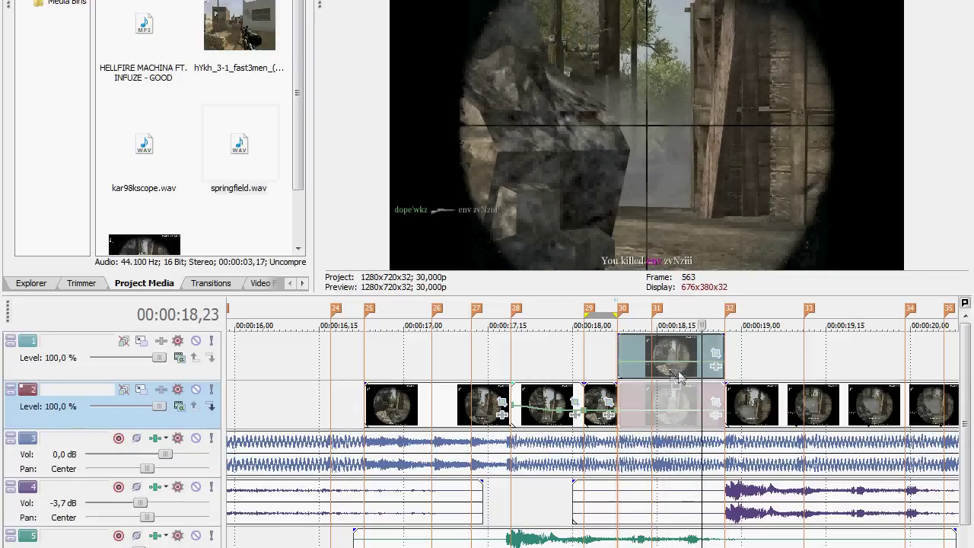
left_click_drag(724, 355, 845, 337)
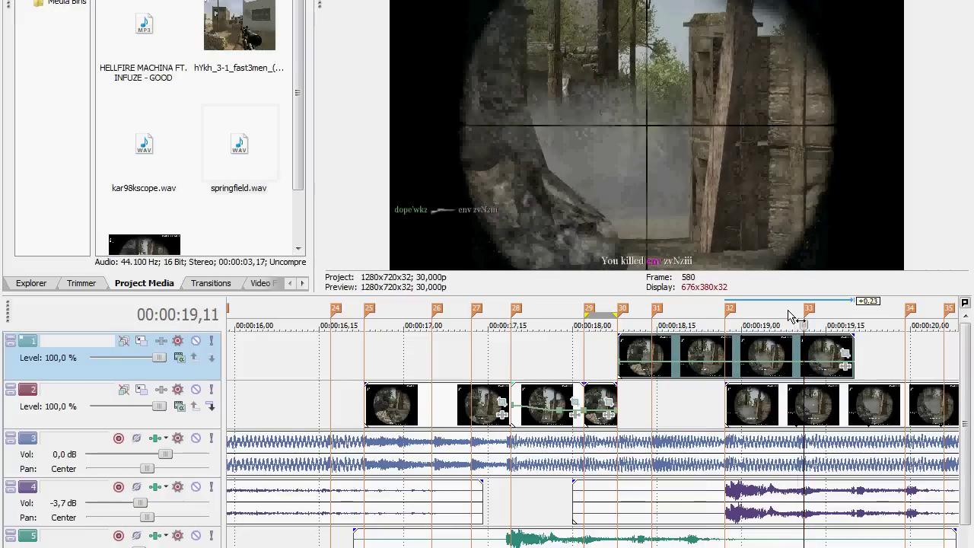
key("Right")
key("Right")
key("Right")
key("Right")
key("Right")
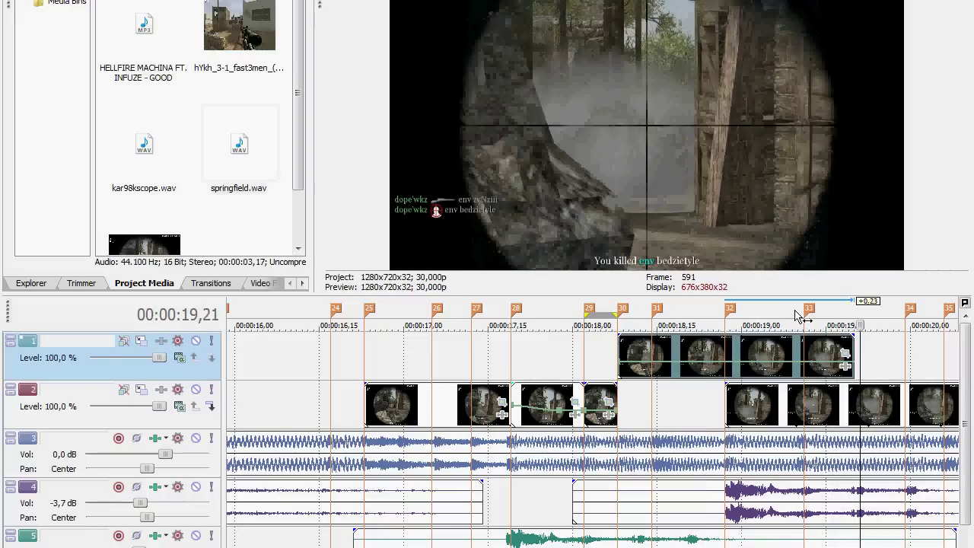
key("Left")
key("Left")
key("Left")
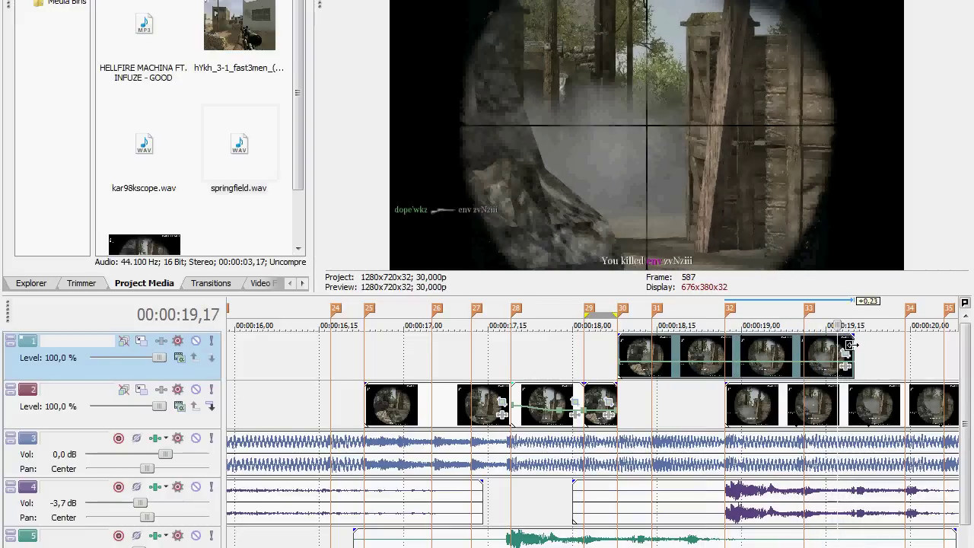
key("Right")
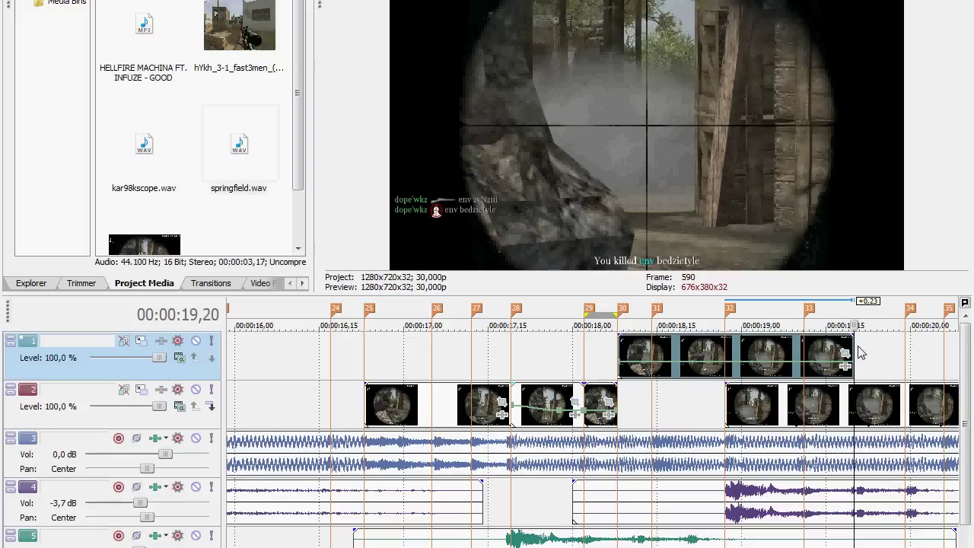
- Extend the end of the track 1 segment past marker 37 and step forward to frame 20,00
left_click_drag(853, 347, 900, 352)
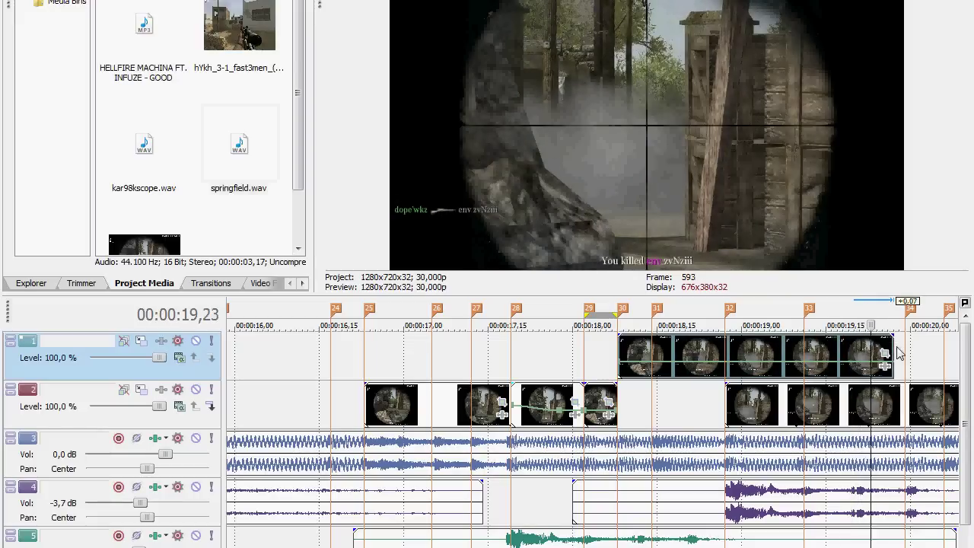
key("Right")
key("Right")
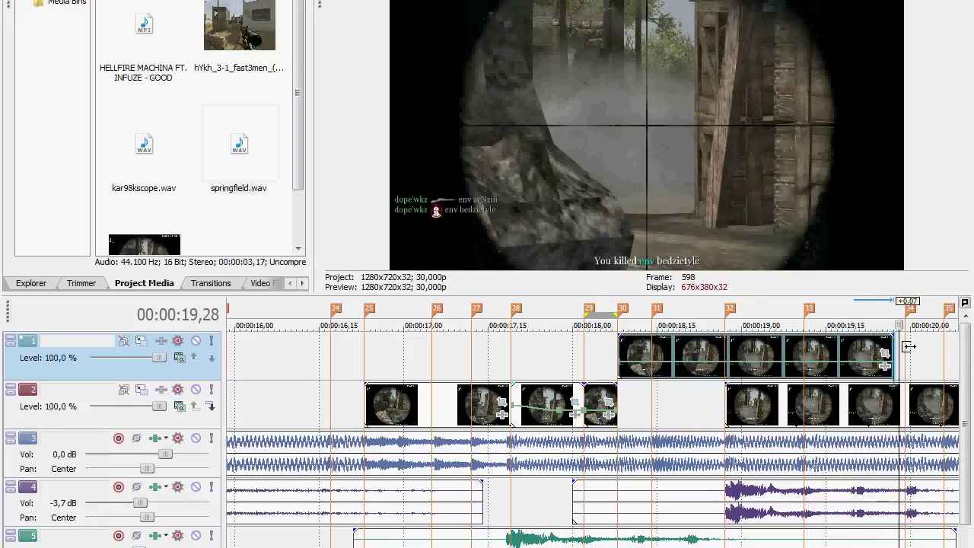
left_click_drag(905, 348, 967, 350)
key("Right")
key("Right")
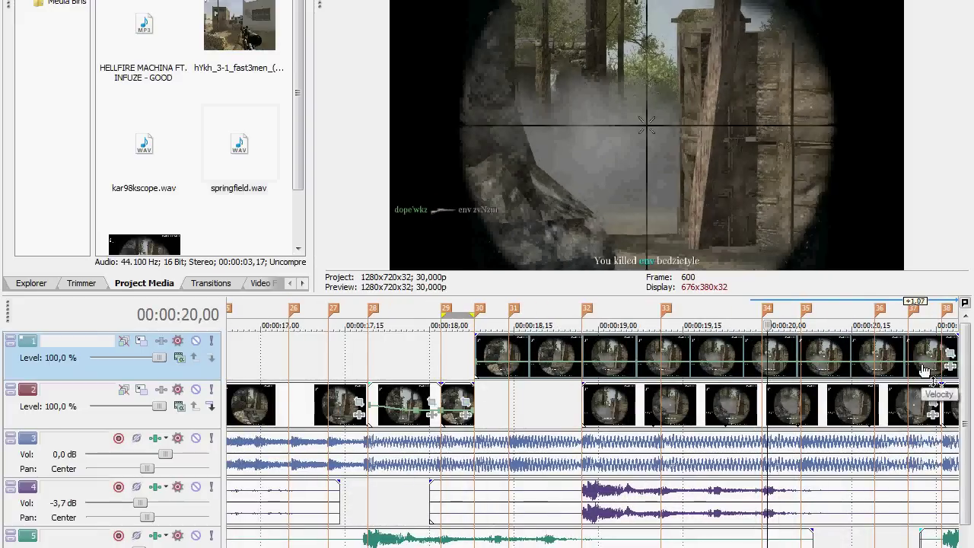
- Find the kill frame at marker 34 and cut away the part of the track 1 segment behind it
key("Right")
key("Left")
key("Left")
key("Right")
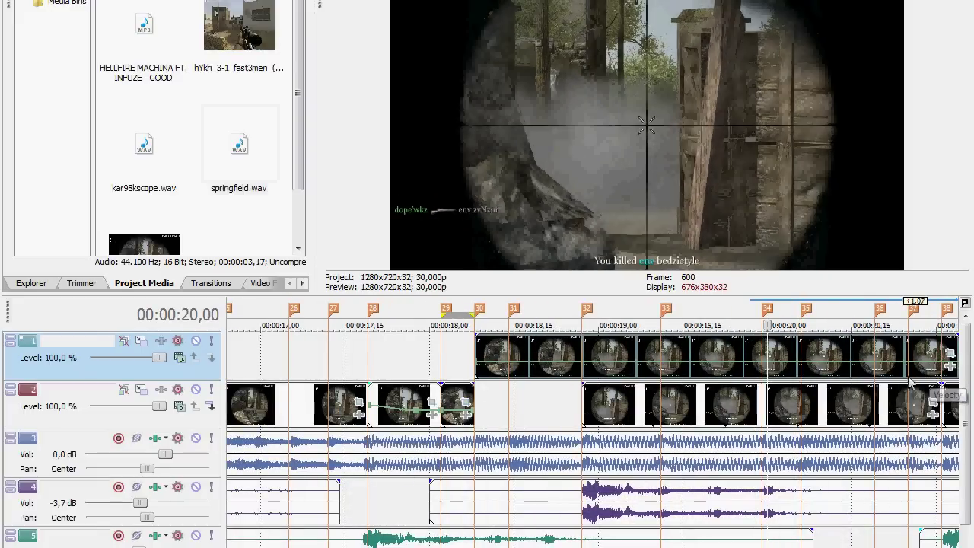
key("s")
key("Delete")
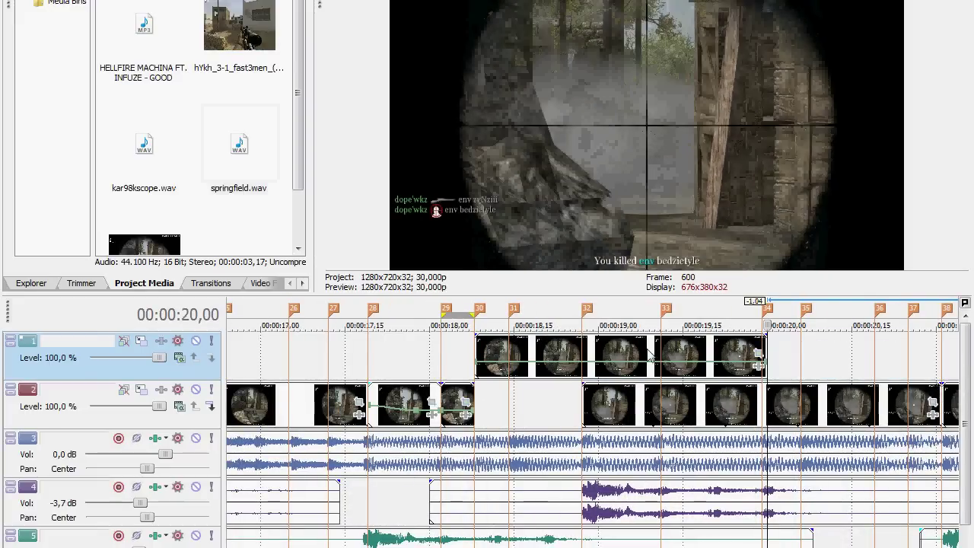
- Split the track 1 segment at marker 32, delete the front part and move the rest to start at marker 30
mouse_move(645, 344)
left_mouse_down()
mouse_move(618, 343)
mouse_move(652, 348)
left_mouse_up()
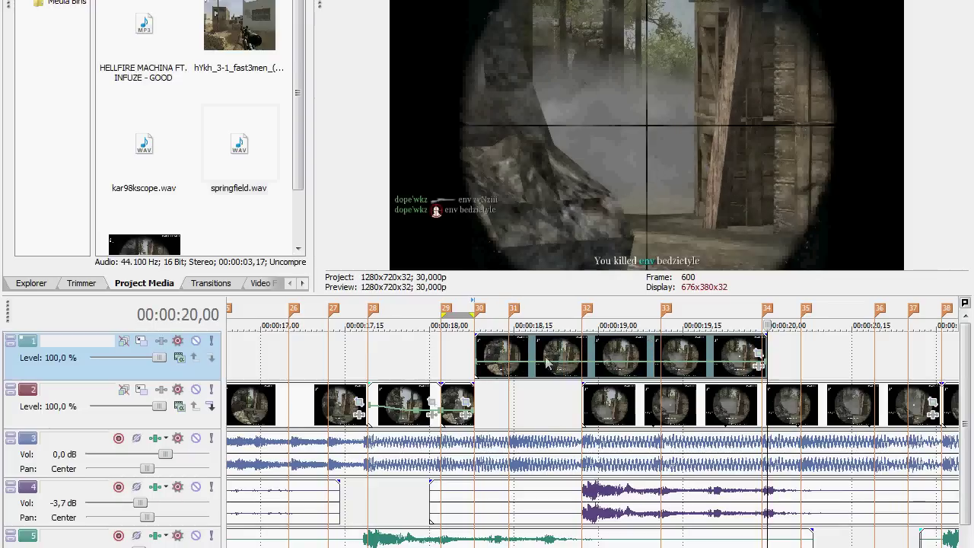
key("s")
left_click(543, 356)
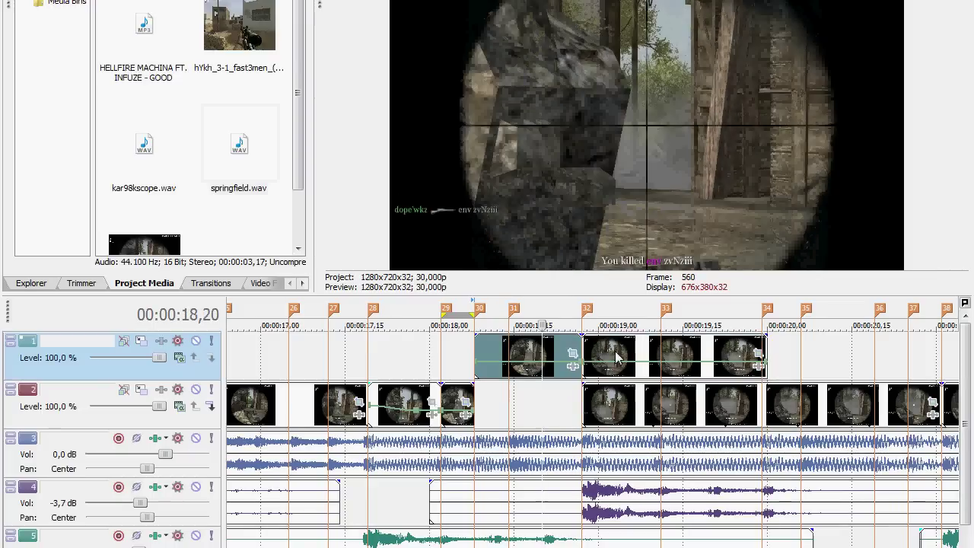
key("Delete")
left_click_drag(620, 355, 515, 358)
- Cut out a piece of the track 1 segment from marker 31 to just before marker 32 and move the last piece to marker 31
left_click(510, 349)
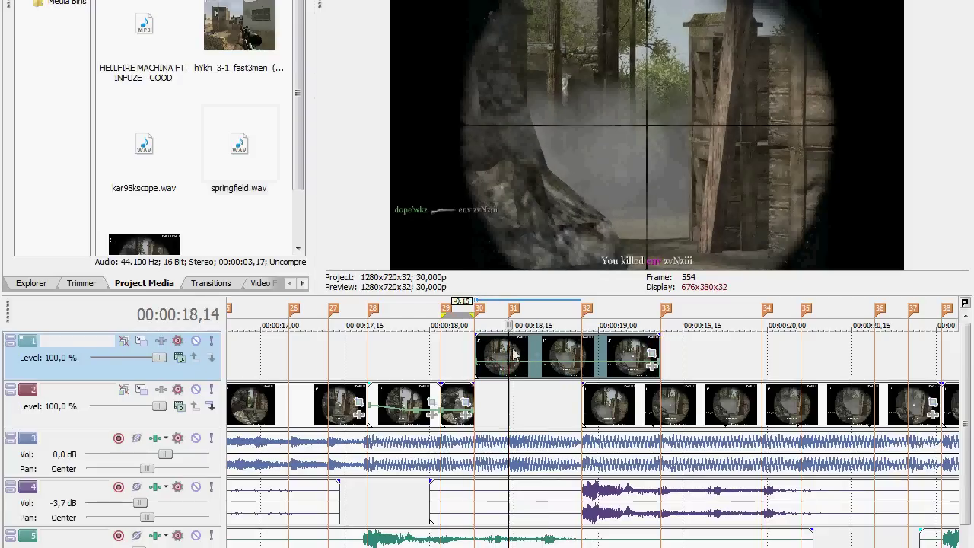
key("s")
left_click(561, 346)
key("s")
left_click(532, 351)
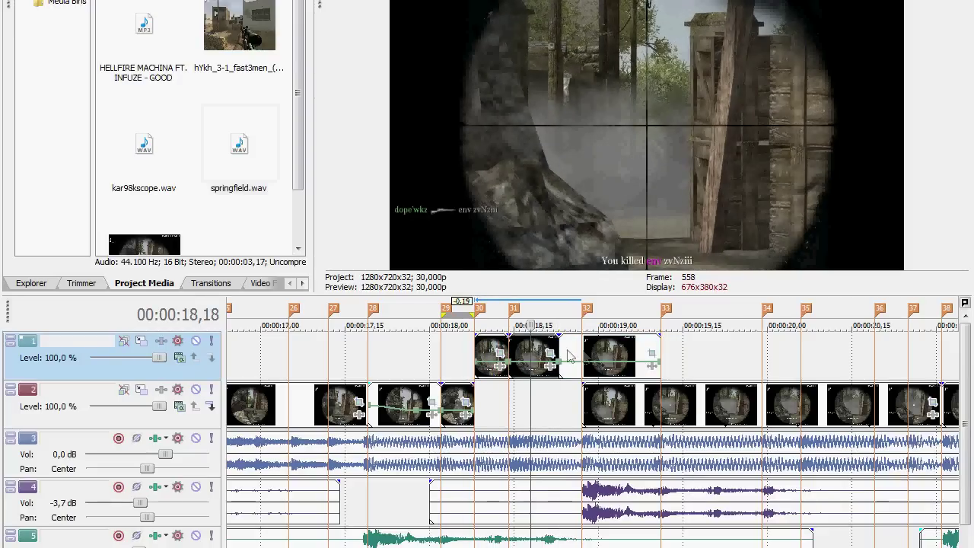
key("Delete")
mouse_move(595, 356)
left_mouse_down()
mouse_move(527, 358)
mouse_move(548, 400)
mouse_move(531, 404)
left_mouse_up()
- Cut off the start of the last piece, then place the two remaining pieces on track 2 at markers 30 and 31
left_click(537, 354)
key("s")
left_click(516, 355)
key("Delete")
left_click_drag(491, 352, 510, 393)
left_click(486, 367)
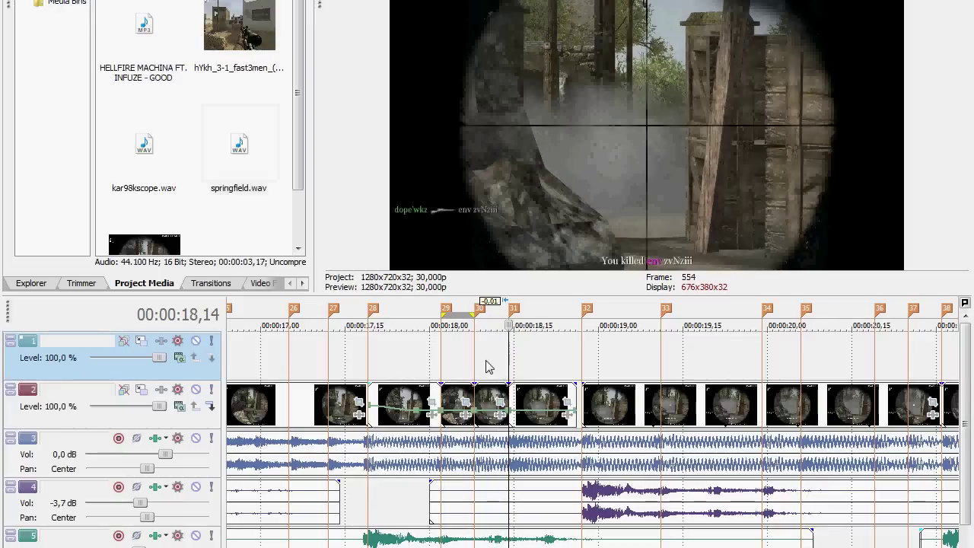
- Play the cuts between markers 29 and 32 in a loop and extend the track 2 piece at marker 31 to end at marker 32
key("space")
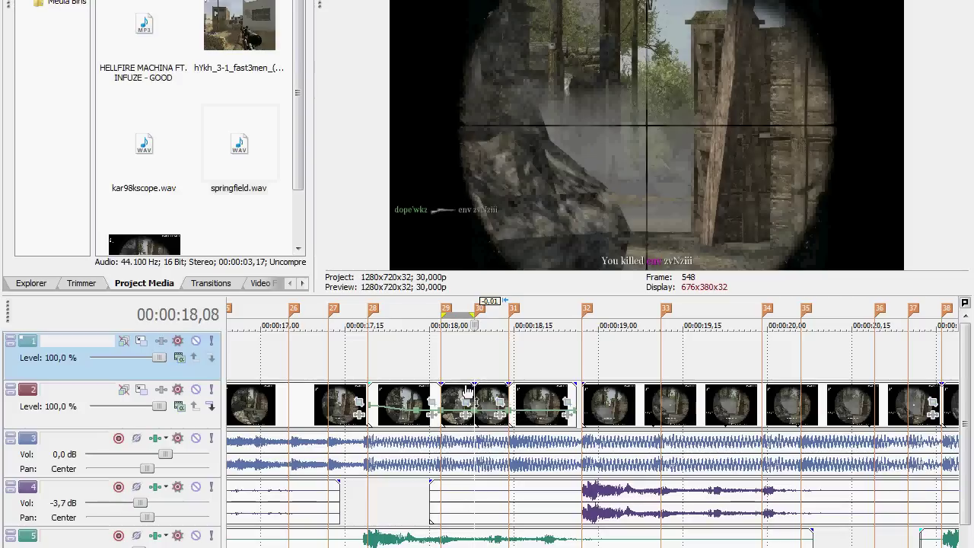
left_click_drag(418, 315, 571, 315)
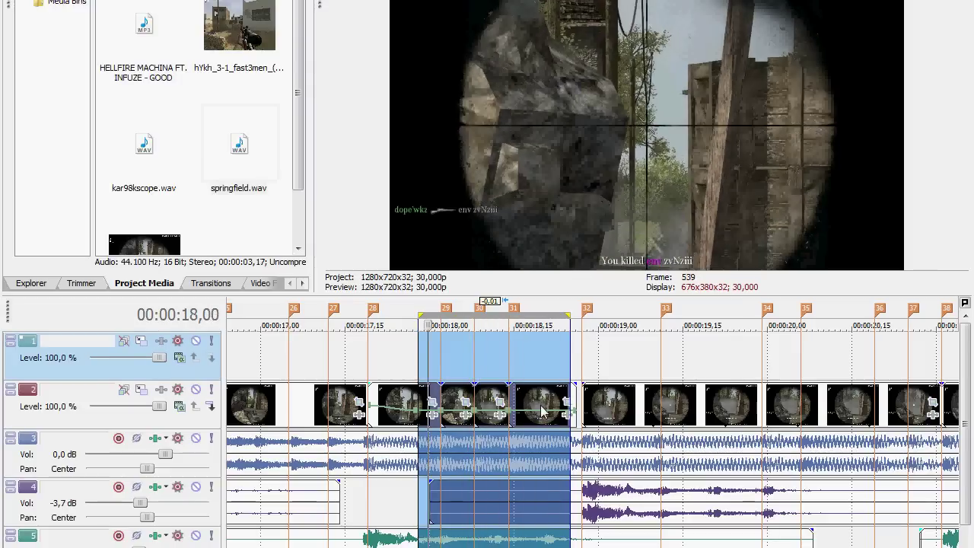
left_click(509, 379)
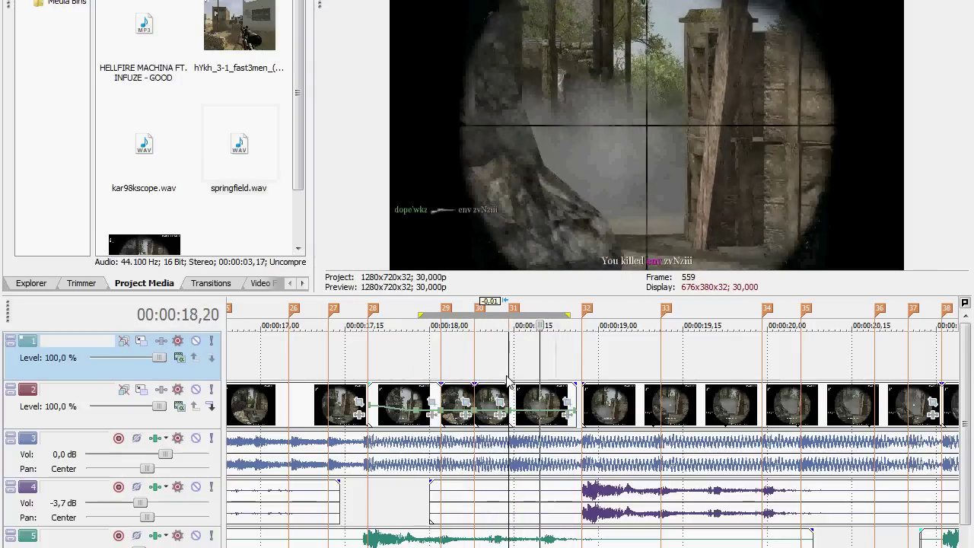
key("space")
left_click_drag(574, 392, 570, 391)
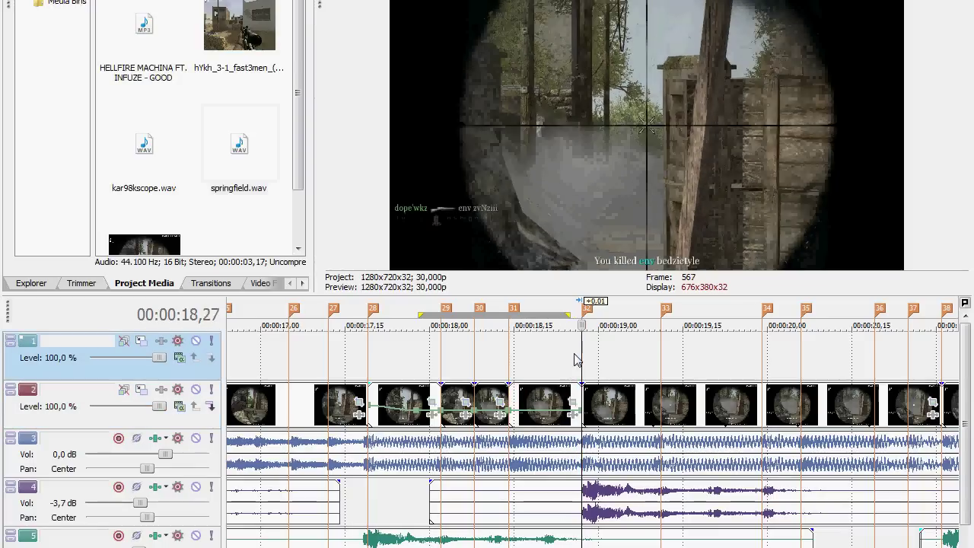
left_click(571, 398)
mouse_move(556, 397)
left_mouse_down()
mouse_move(561, 365)
mouse_move(509, 348)
left_mouse_up()
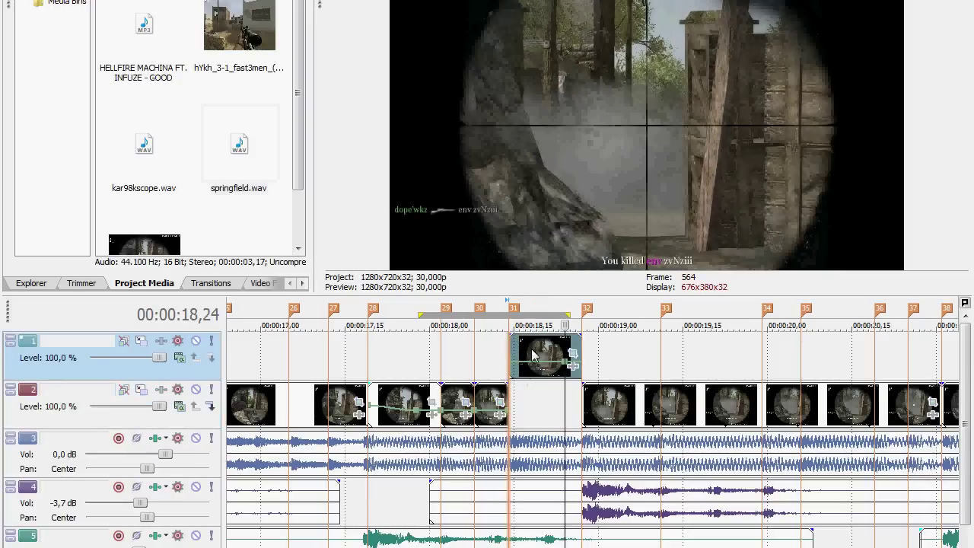
key("ctrl+z")
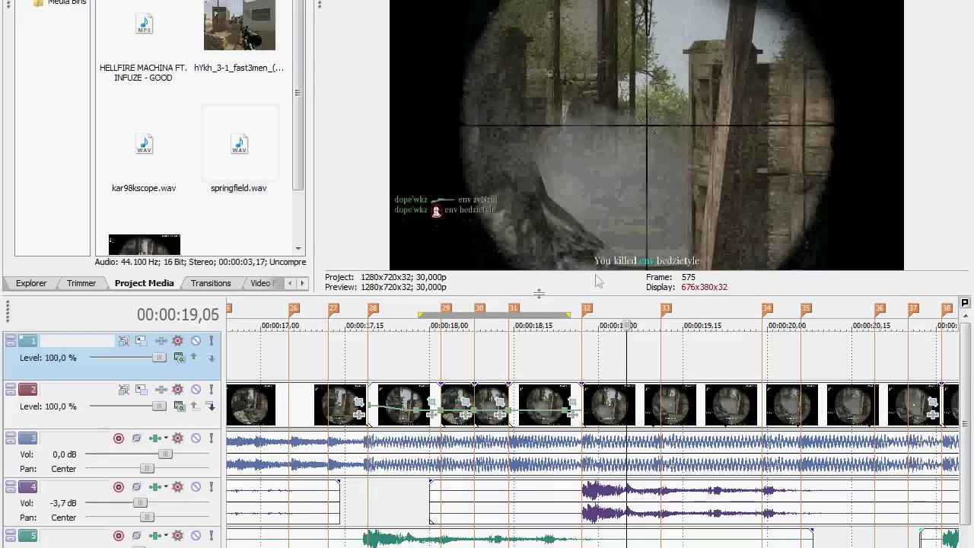
- Play back the track 2 pieces from just before marker 31 to check the cut's timing
left_click(499, 357)
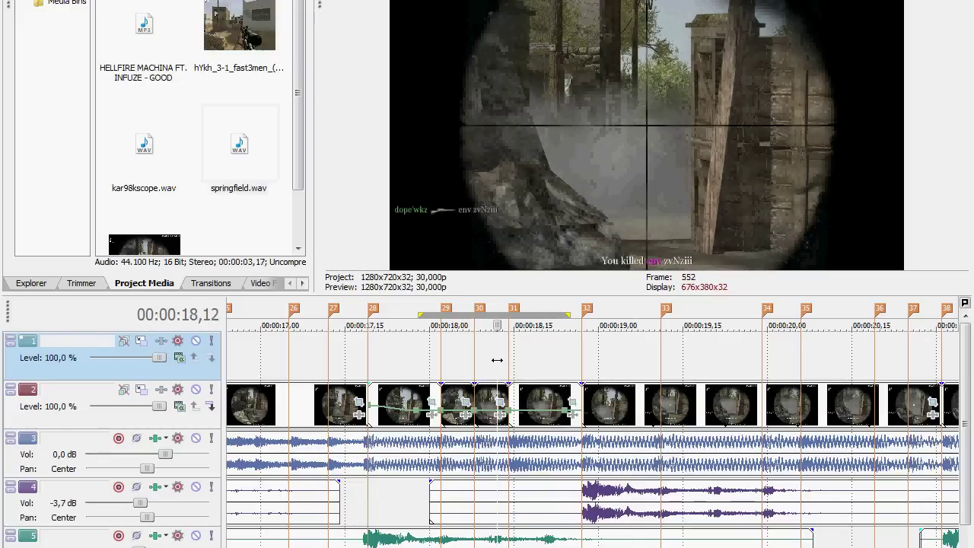
key("space")
key("space")
key("space")
key("space")
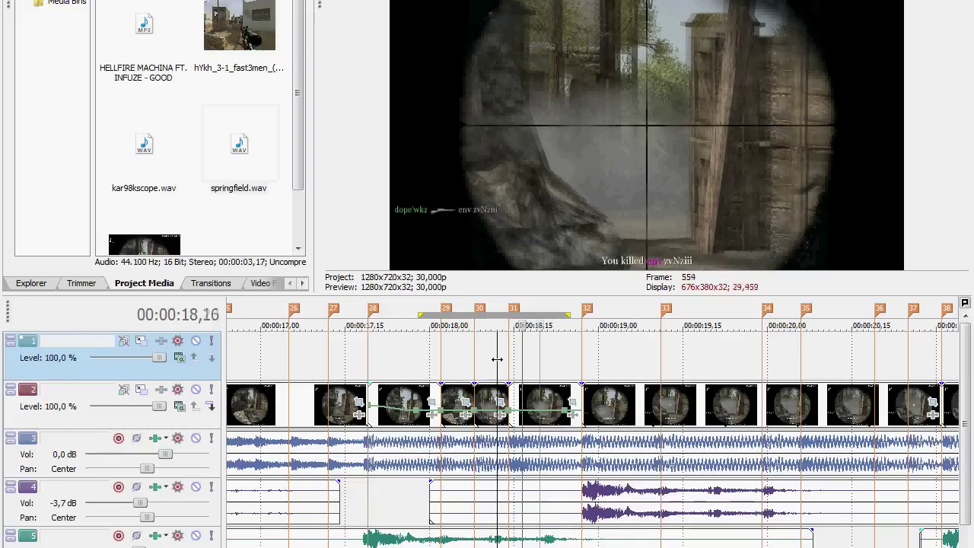
- Animate the crop of the piece between markers 31 and 32 from about 1,096.6 × 616.9 rotated 6.3° to unrotated widescreen framing, and preview it
left_click(515, 392)
left_click(573, 402)
scroll(532, 397, "down", 3)
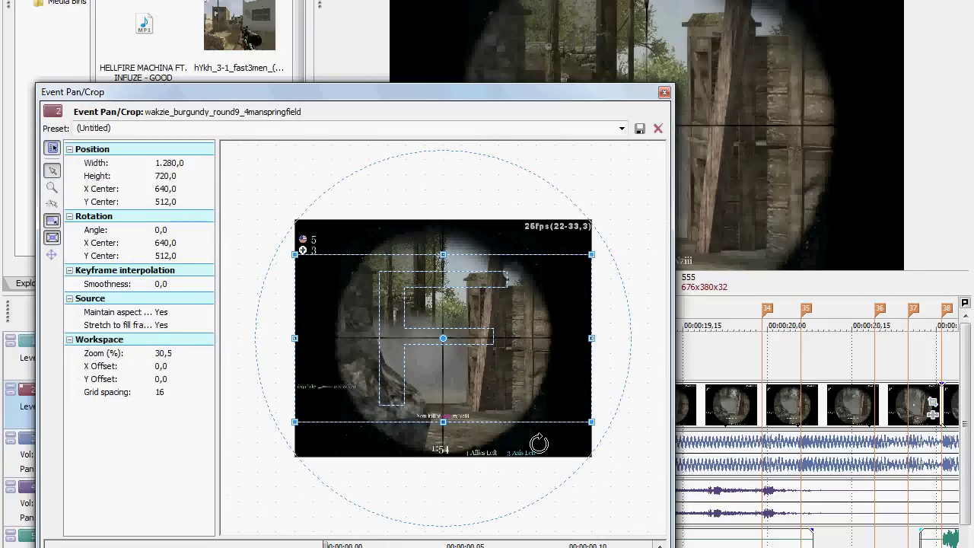
left_click_drag(595, 424, 572, 411)
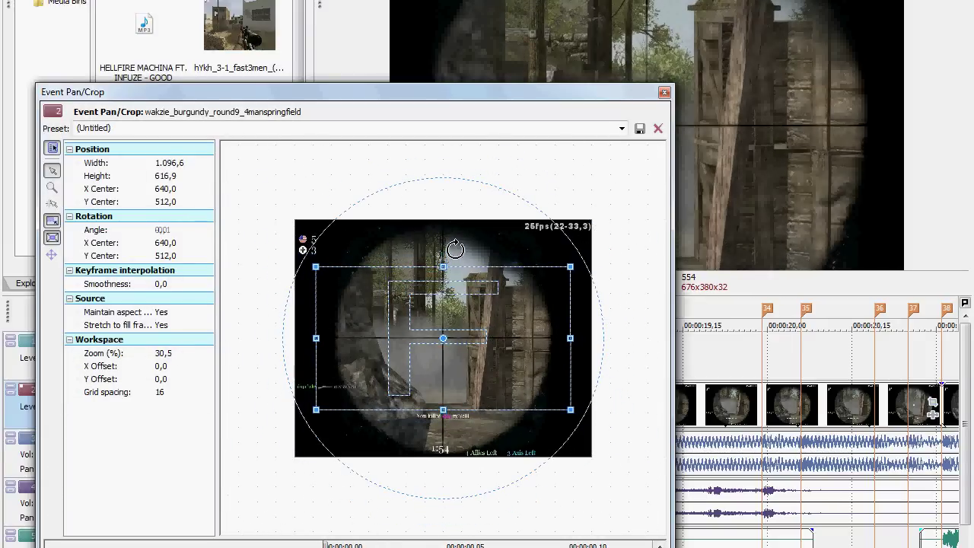
left_click_drag(455, 249, 466, 251)
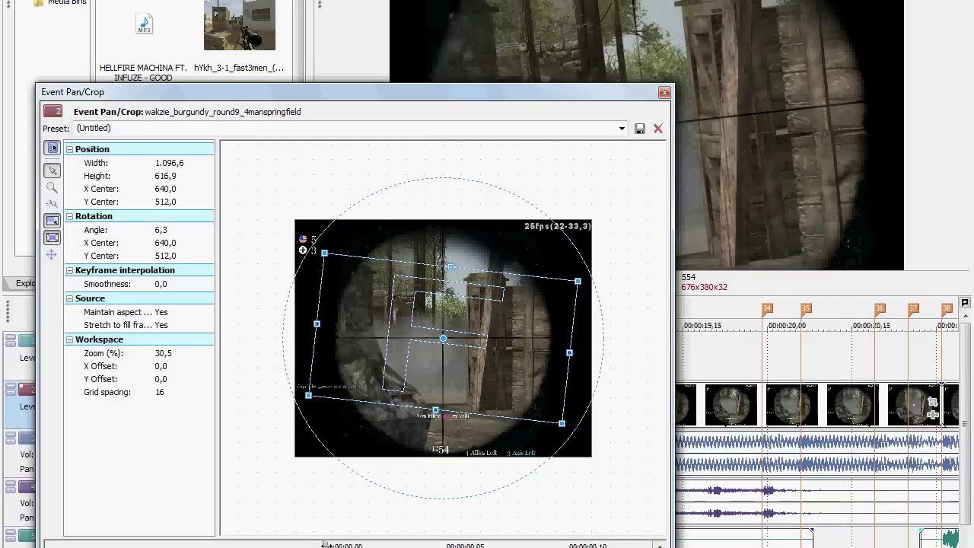
left_click(622, 127)
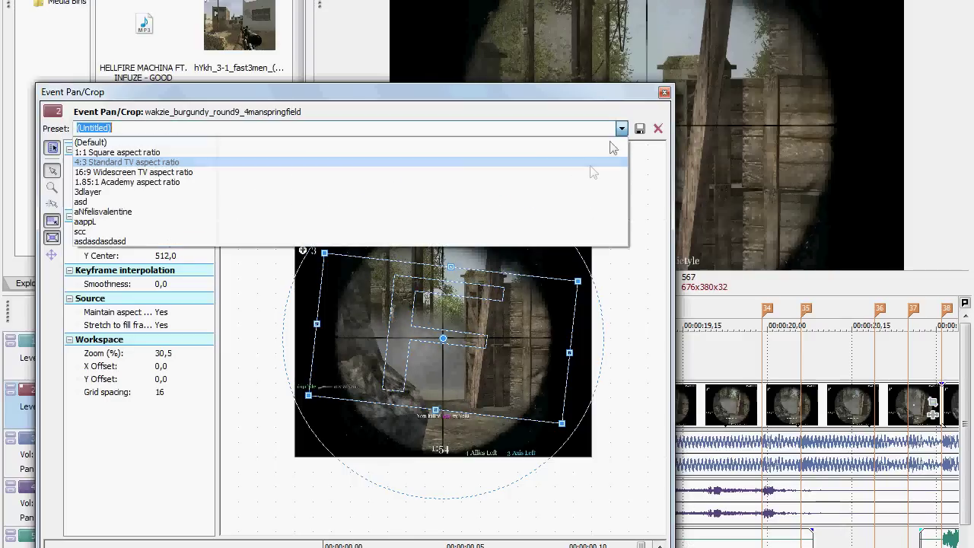
left_click(587, 176)
left_click(664, 92)
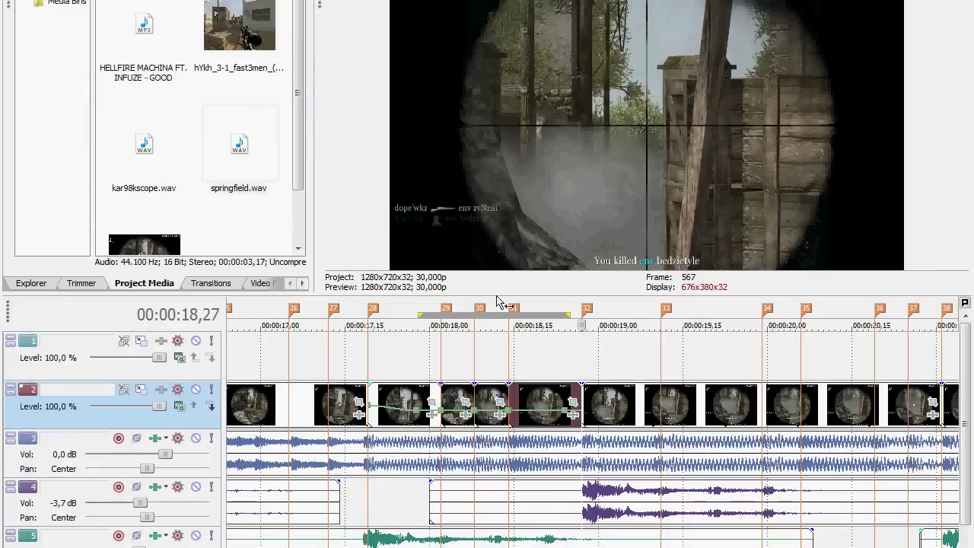
left_click_drag(494, 314, 636, 314)
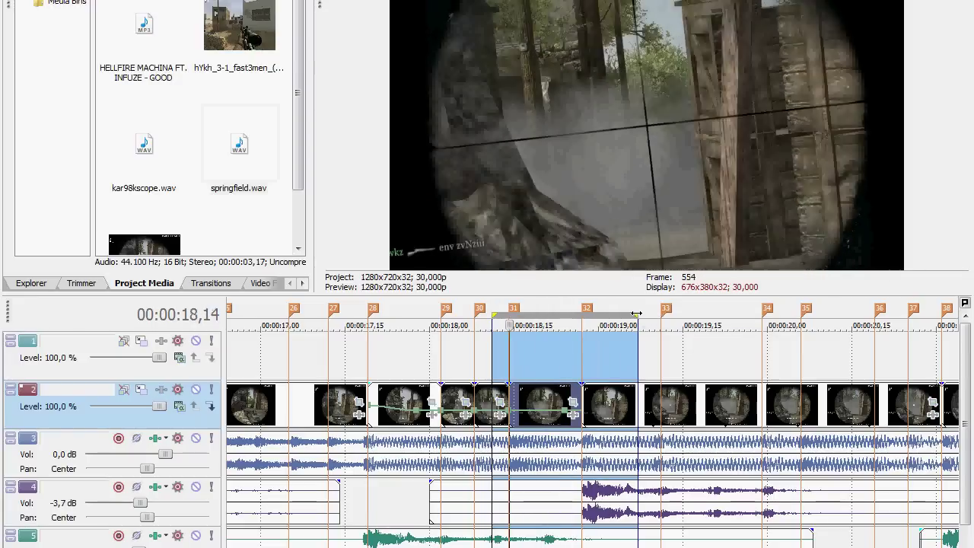
left_click(587, 372)
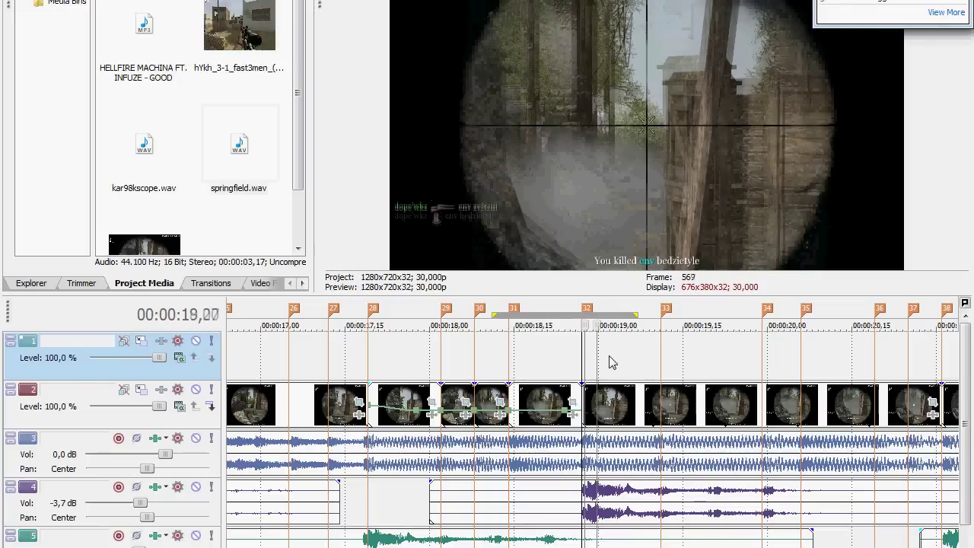
- Play the track 2 segment after marker 32 and split it at marker 33
left_click(656, 408)
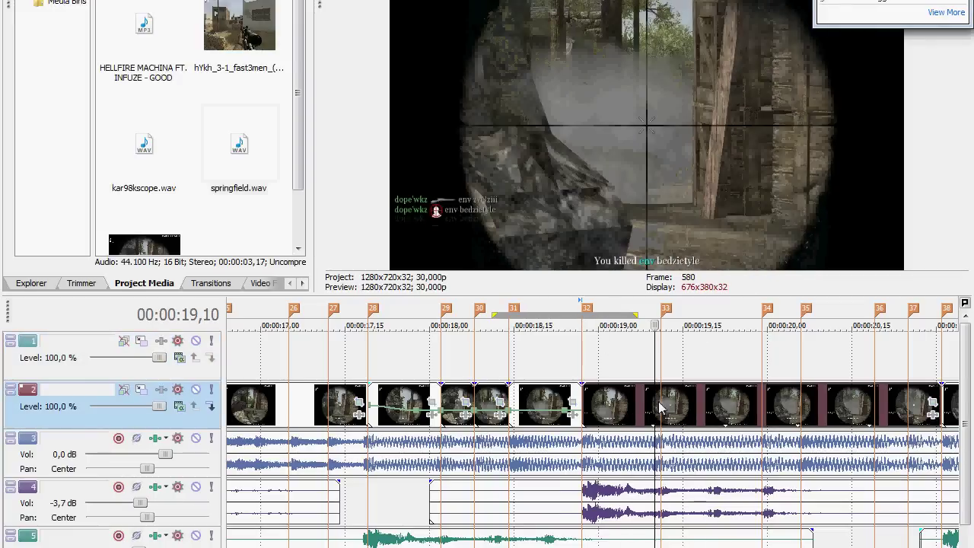
scroll(661, 407, "down", 2)
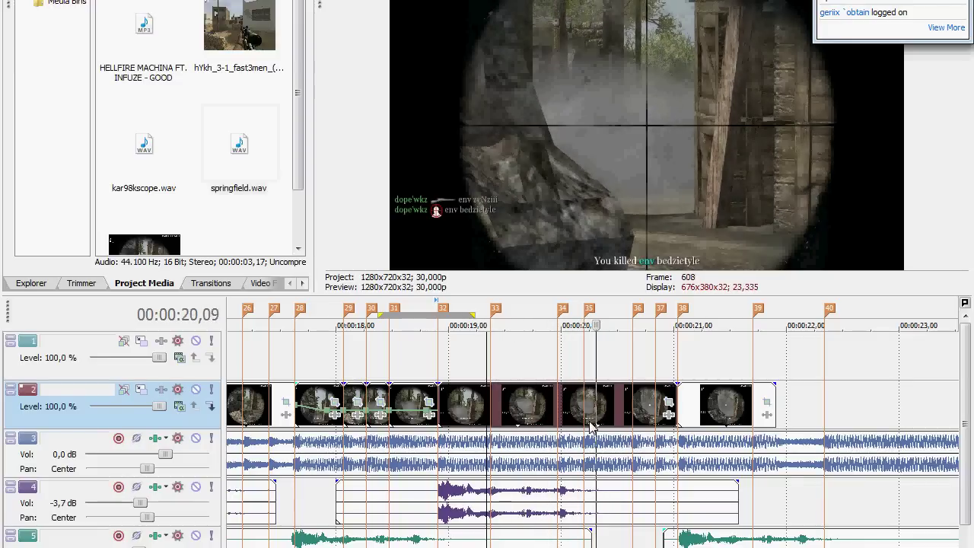
key("space")
key("space")
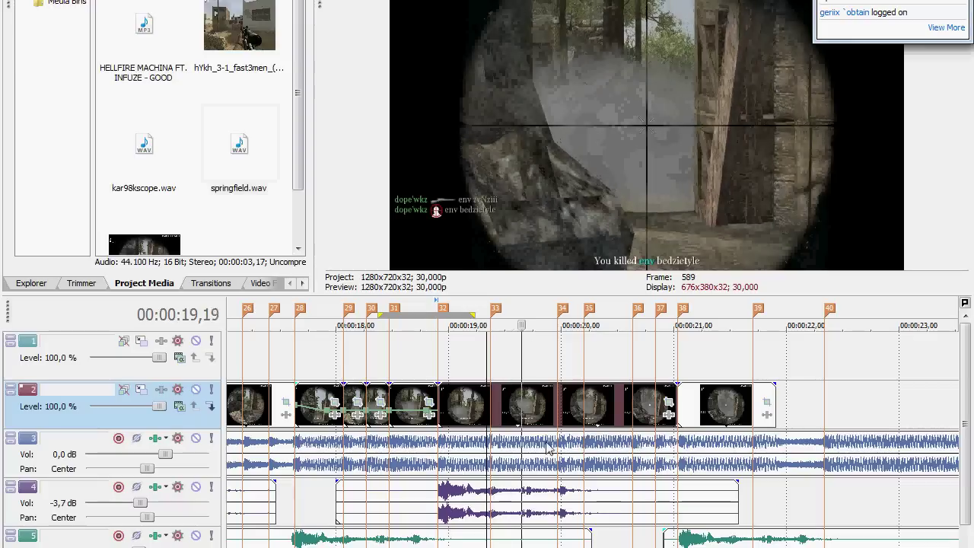
key("space")
left_click(496, 415)
key("s")
key("space")
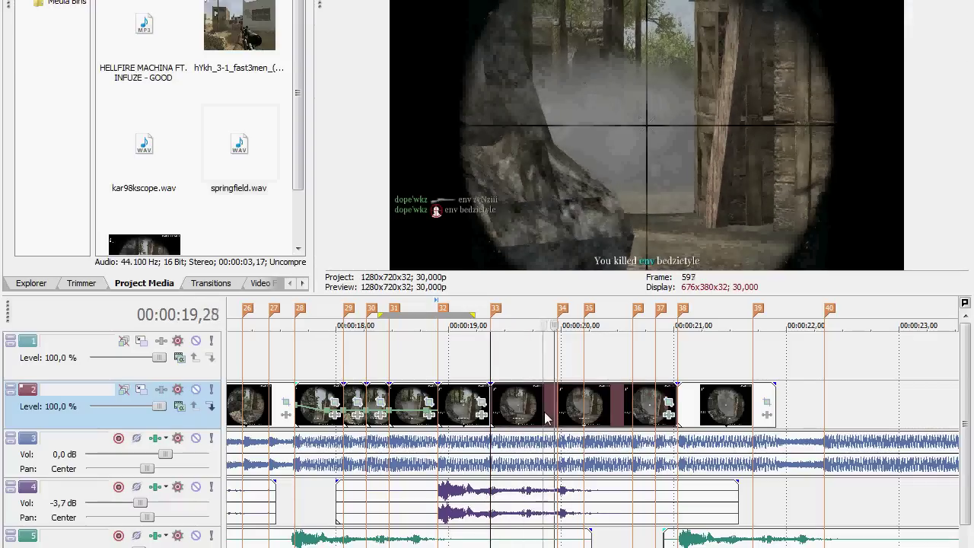
- Split the remaining track 2 segment at markers 34, 35 and 36
key("space")
left_click(558, 414)
key("s")
left_click(584, 408)
left_click(584, 405)
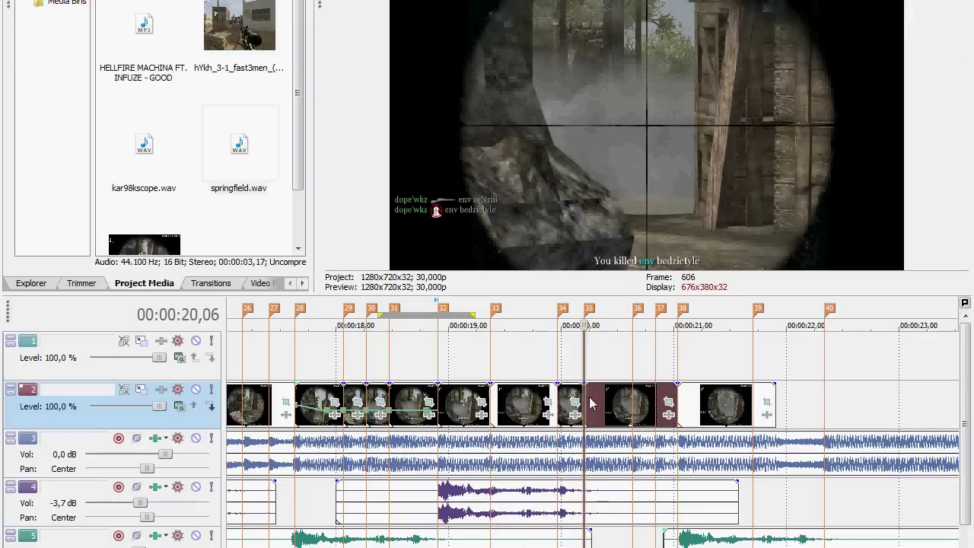
left_click(595, 395)
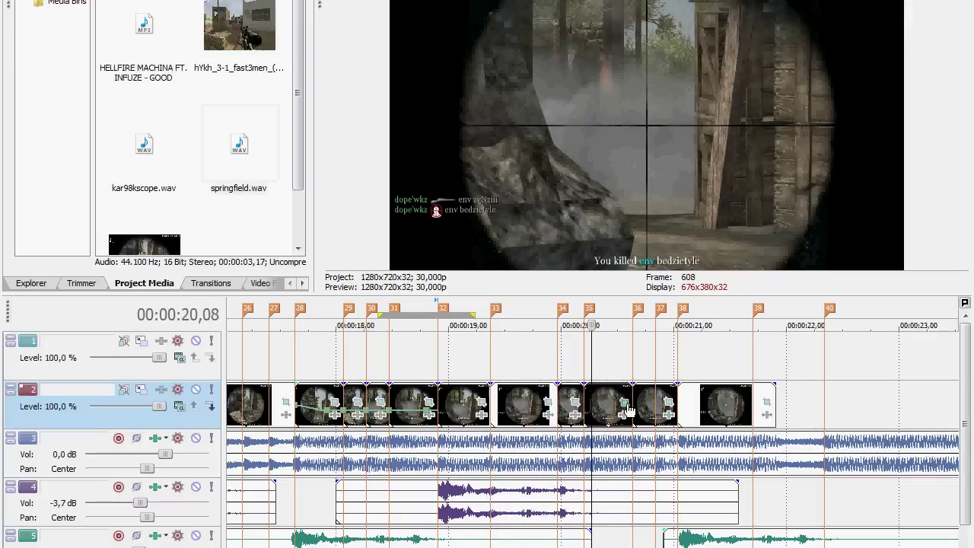
- Animate the crop of the piece between markers 35 and 36 from about 1,126.5 × 633.7 rotated -4.5° to unrotated widescreen framing, and preview it
left_click(625, 404)
scroll(527, 433, "down", 2)
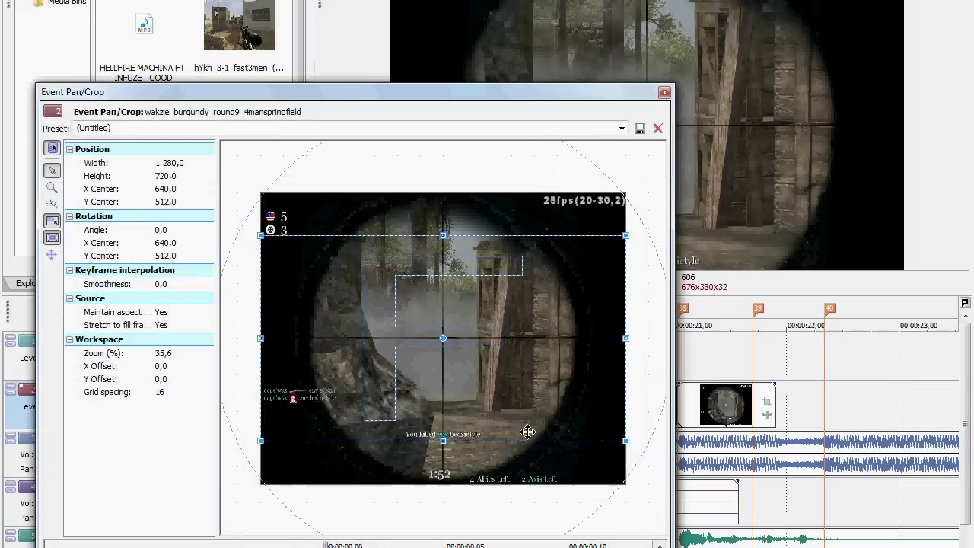
left_click_drag(616, 435, 595, 424)
left_click_drag(469, 234, 460, 233)
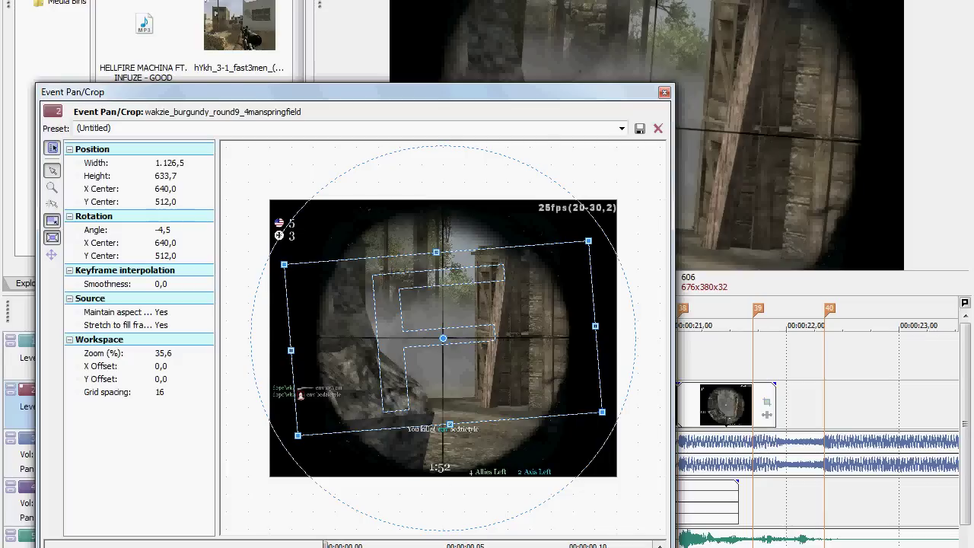
left_click(445, 546)
key("Delete")
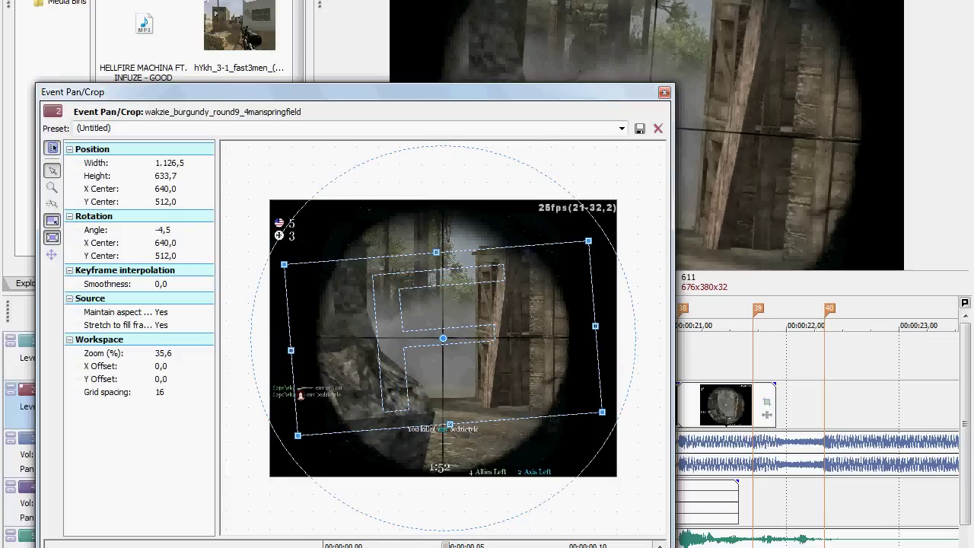
left_click(622, 128)
left_click(609, 181)
left_click(665, 92)
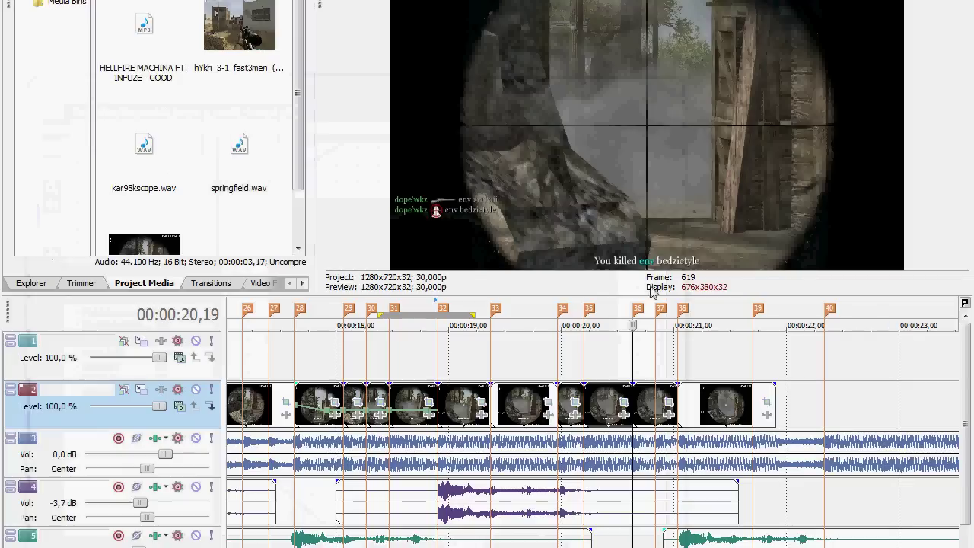
left_click_drag(537, 316, 681, 319)
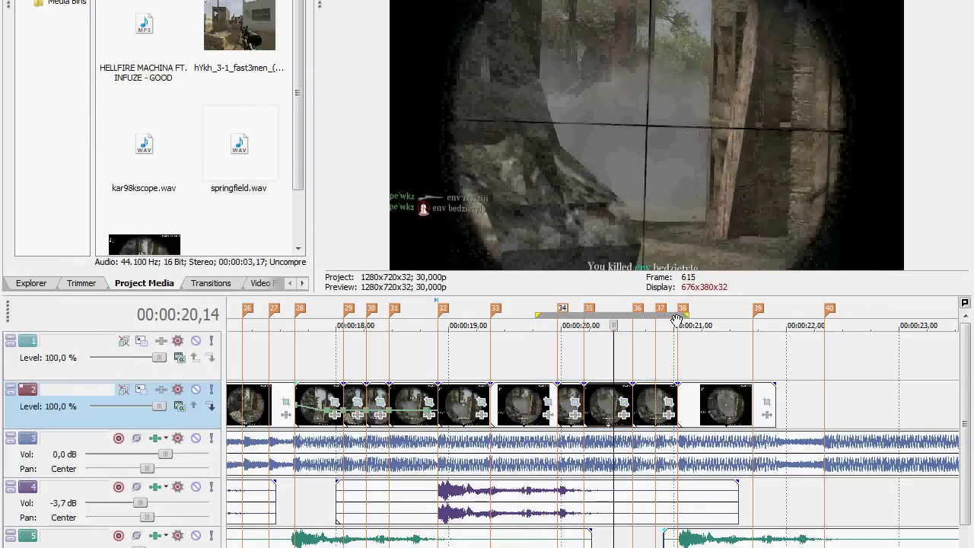
key("o")
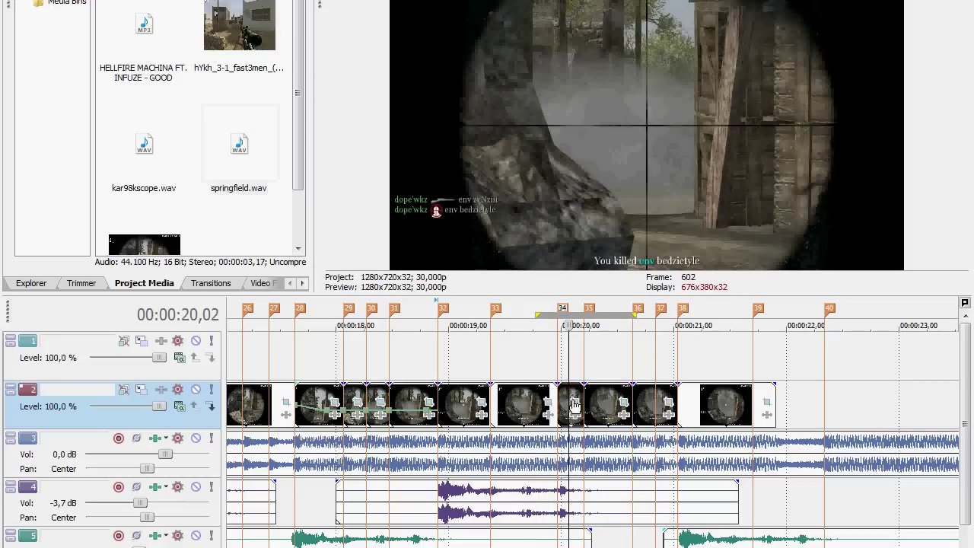
- Animate the crop of the piece between markers 34 and 35 from about 1,207.8 × 679.4 at its start to 1,280 × 720 at its end
left_click(623, 401)
left_click_drag(643, 453, 635, 449)
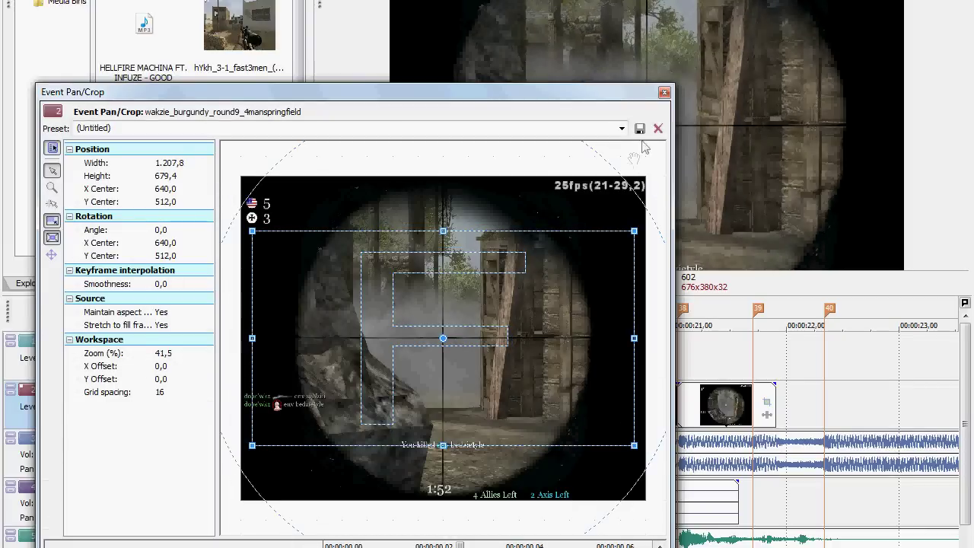
left_click(326, 546)
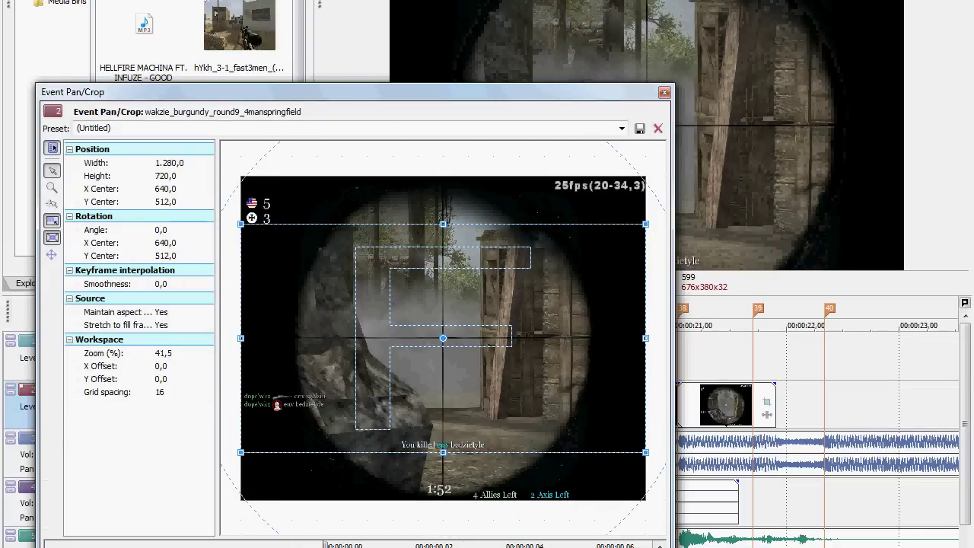
key("ctrl+shift+z")
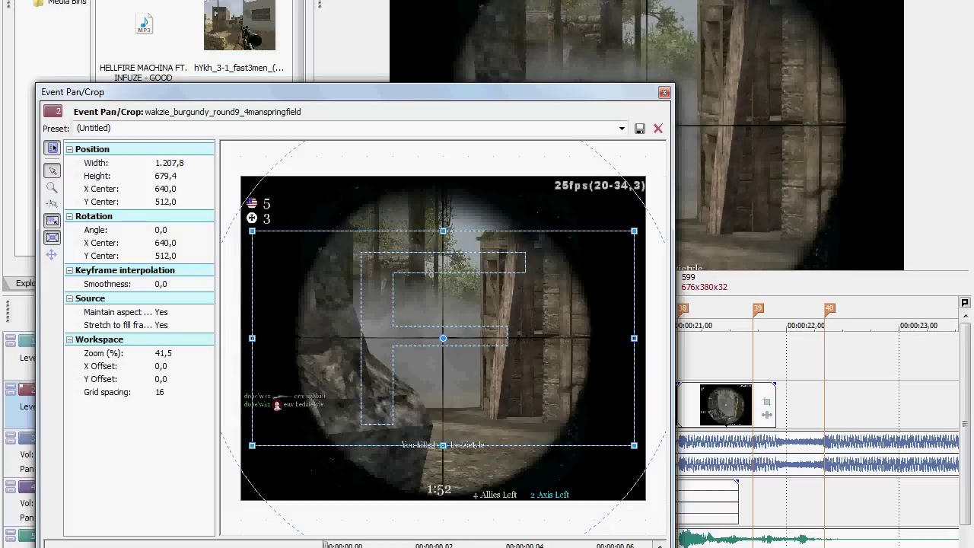
key("ctrl+z")
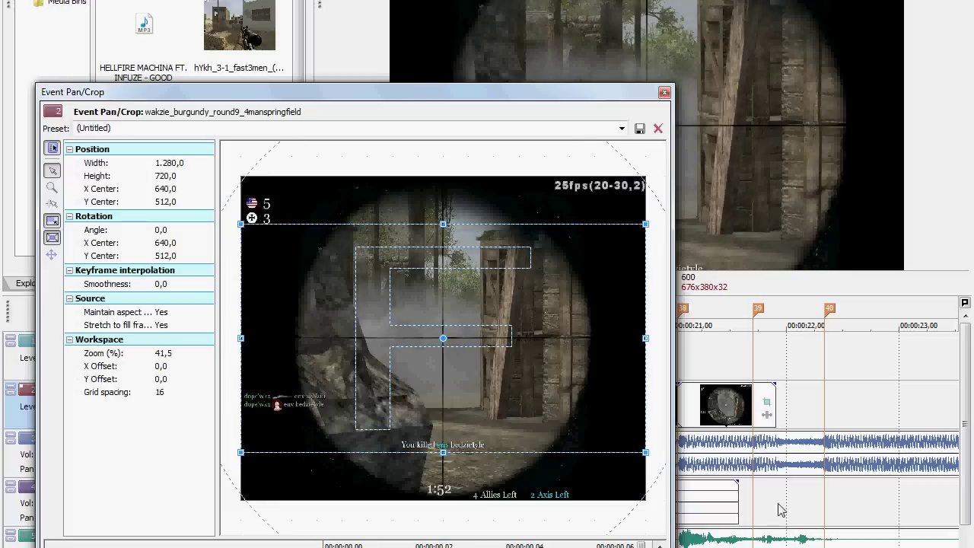
left_click(664, 93)
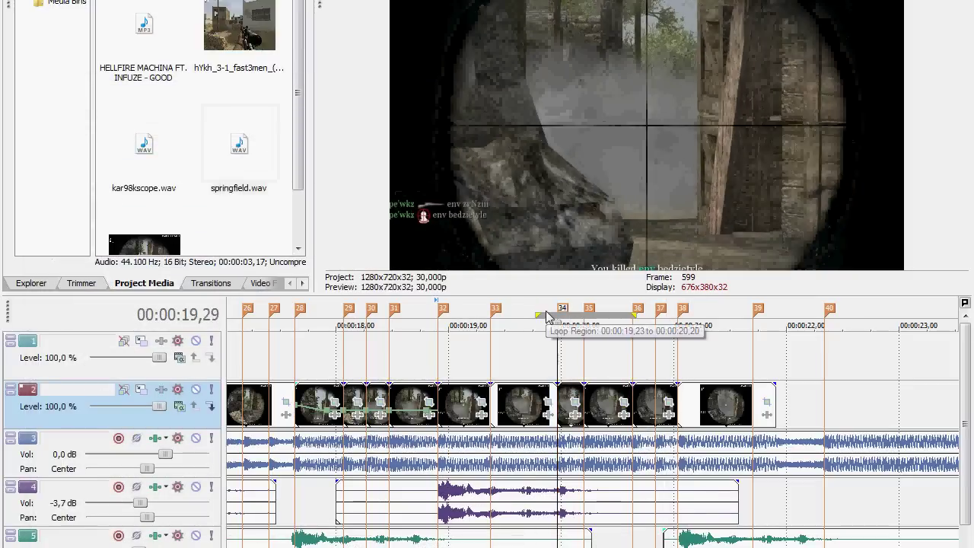
- Play the looped region around markers 34 to 36, then play on from just after marker 32 to check the zoom effects
double_click(545, 314)
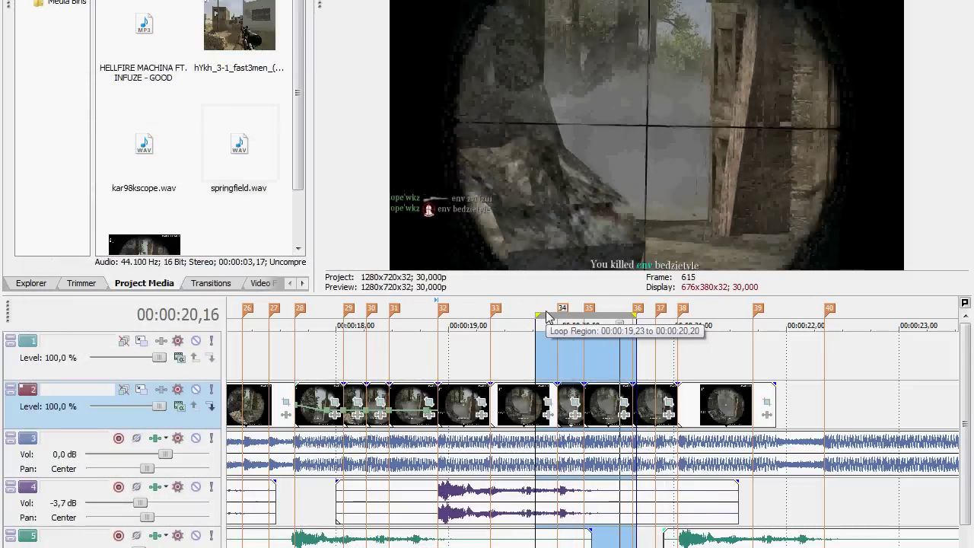
key("space")
left_click(455, 367)
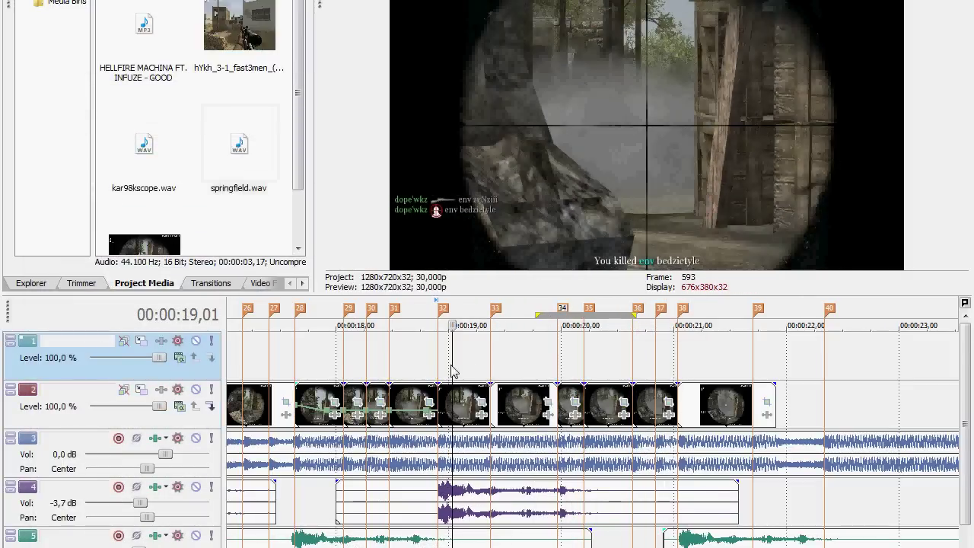
key("space")
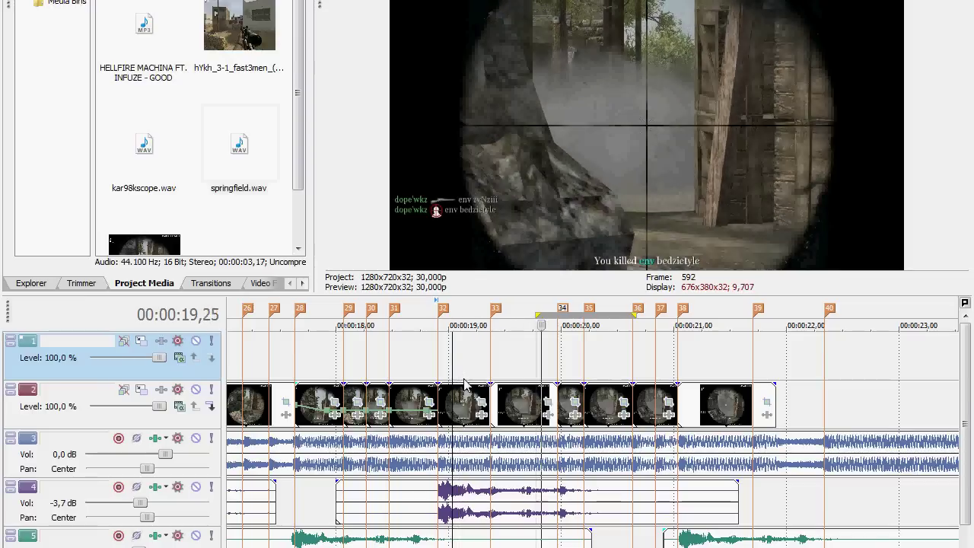
- Animate the crop of the piece between markers 33 and 34 from 1,280 × 720 at its start to about 1,178.9 × 663.1 at its end
left_click(520, 410)
key("space")
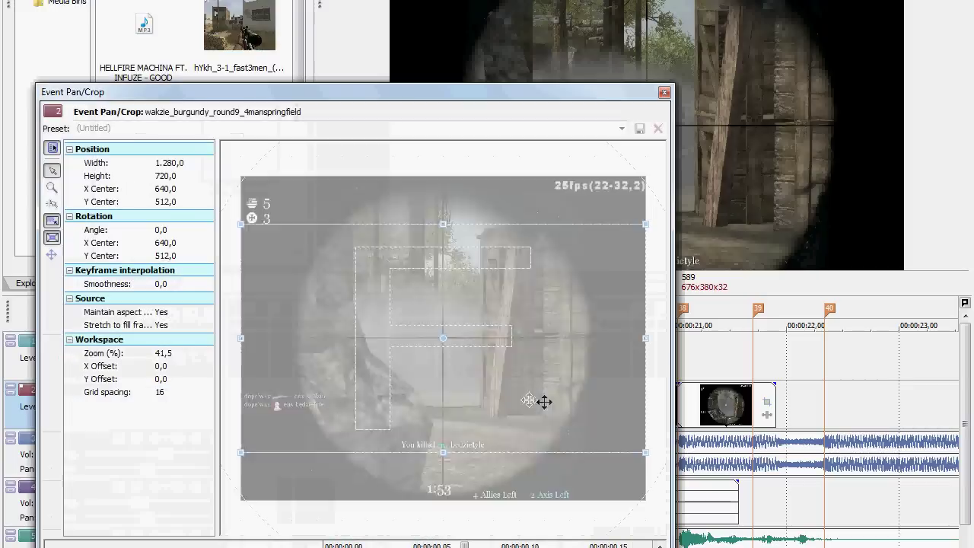
left_click(548, 402)
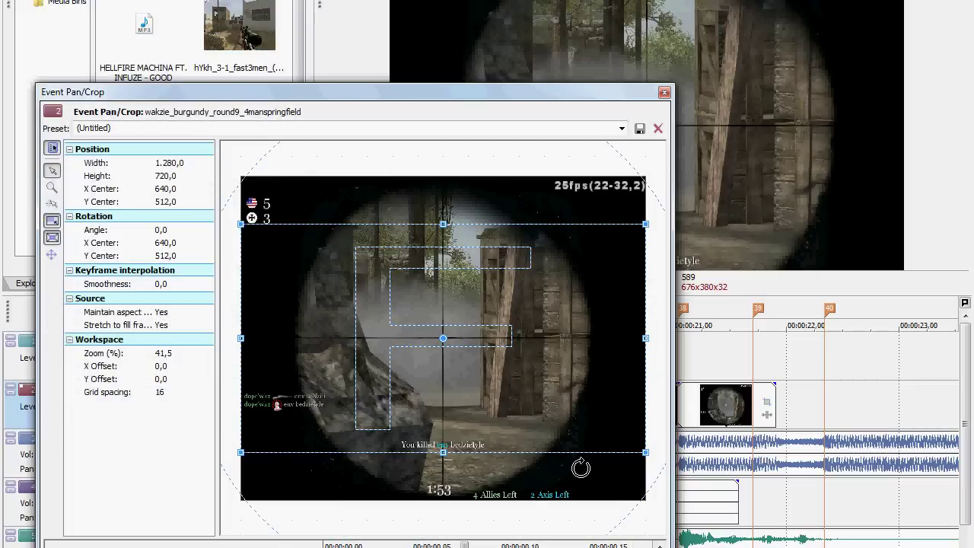
left_click_drag(447, 546, 325, 546)
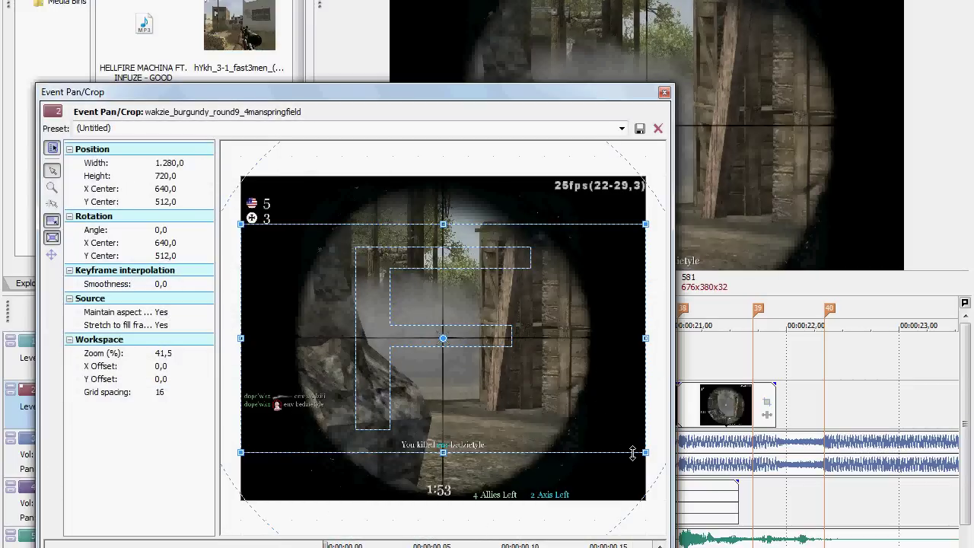
left_click_drag(644, 449, 630, 444)
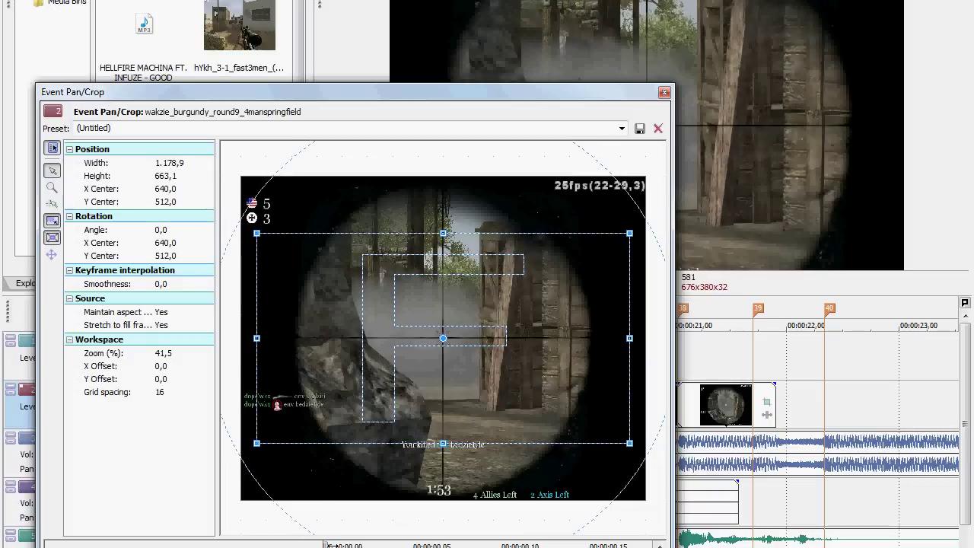
left_click_drag(332, 545, 644, 546)
left_click(664, 92)
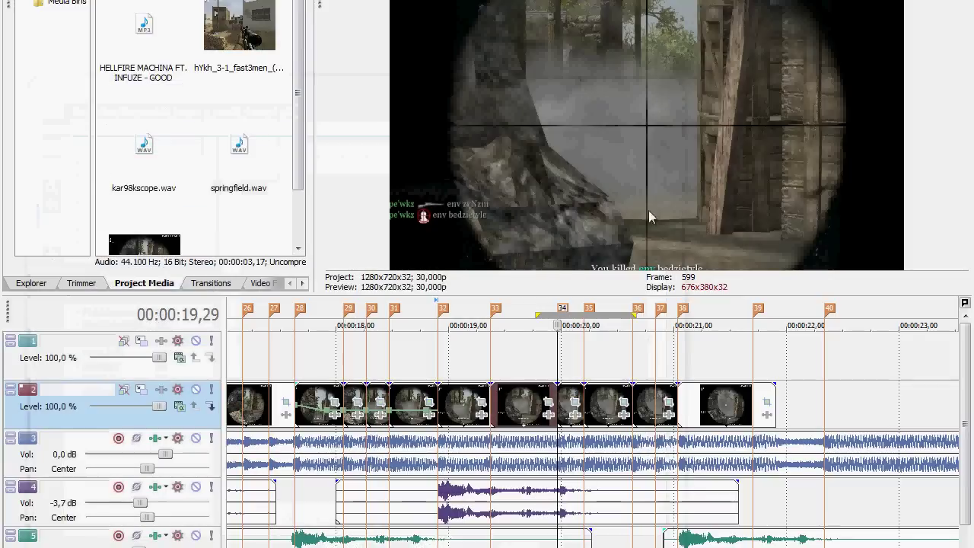
- Loop and play the stretches between markers 33 and 37 to check how the zoom effects follow the music
left_click_drag(472, 310, 644, 306)
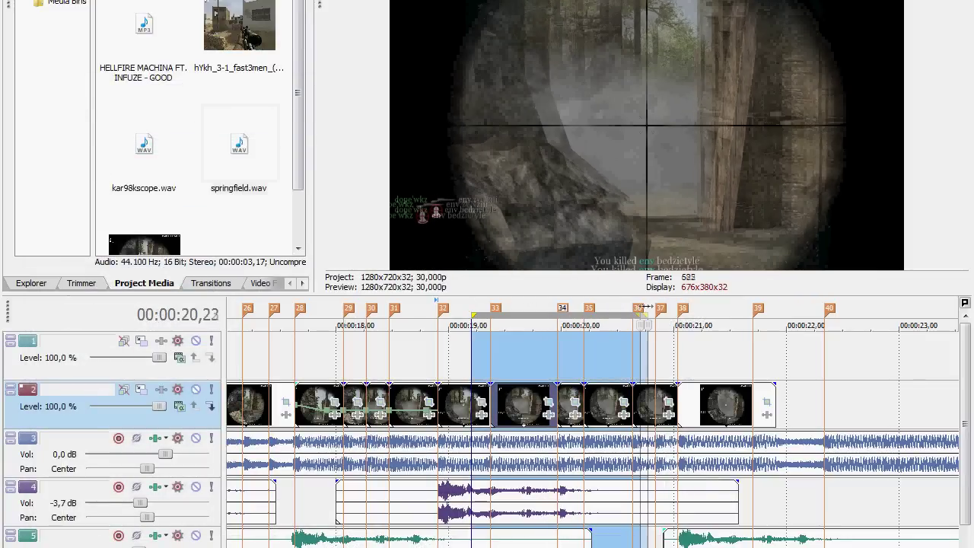
key("space")
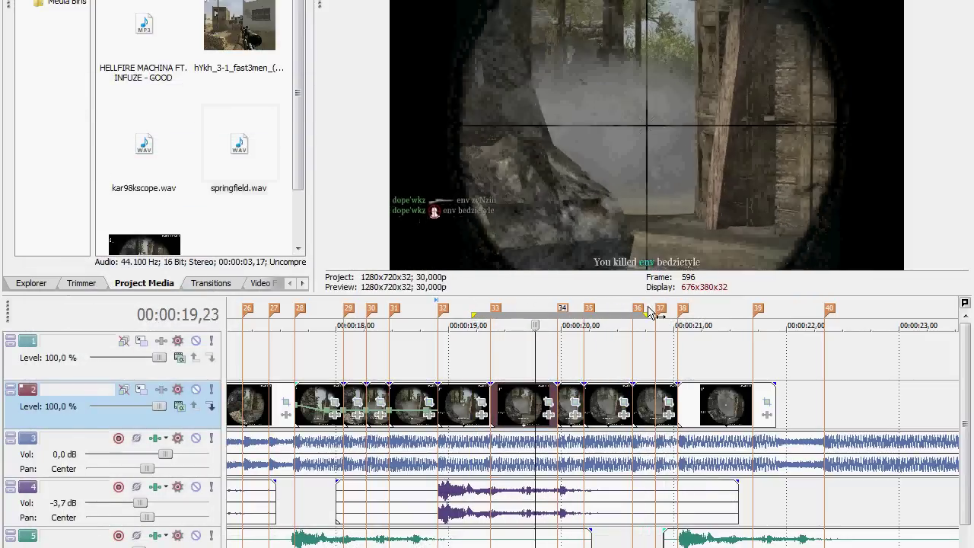
key("o")
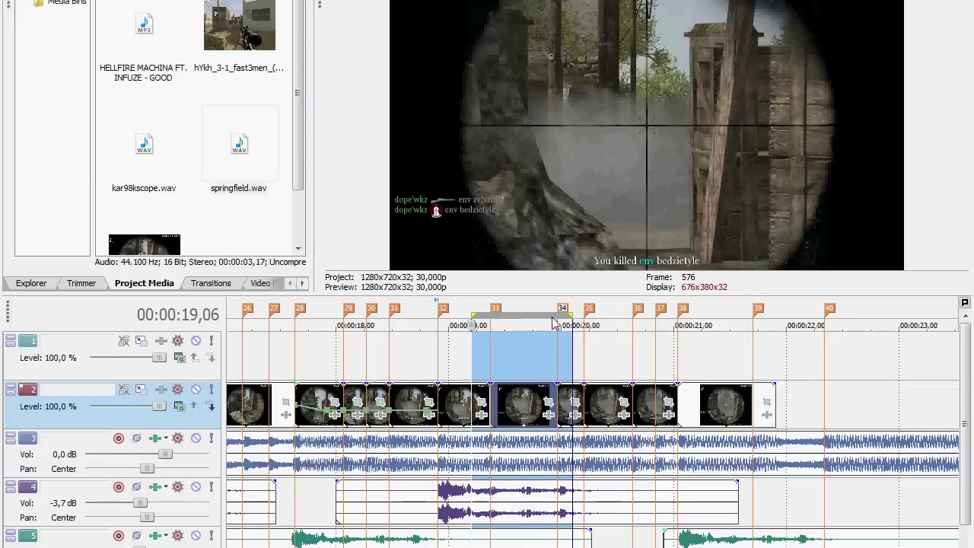
left_click_drag(536, 321, 606, 320)
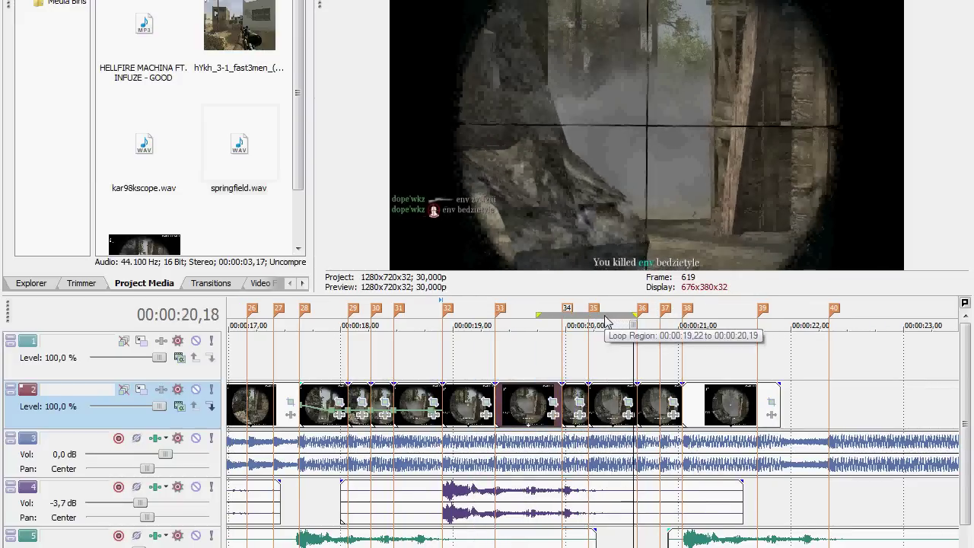
left_click_drag(605, 320, 628, 320)
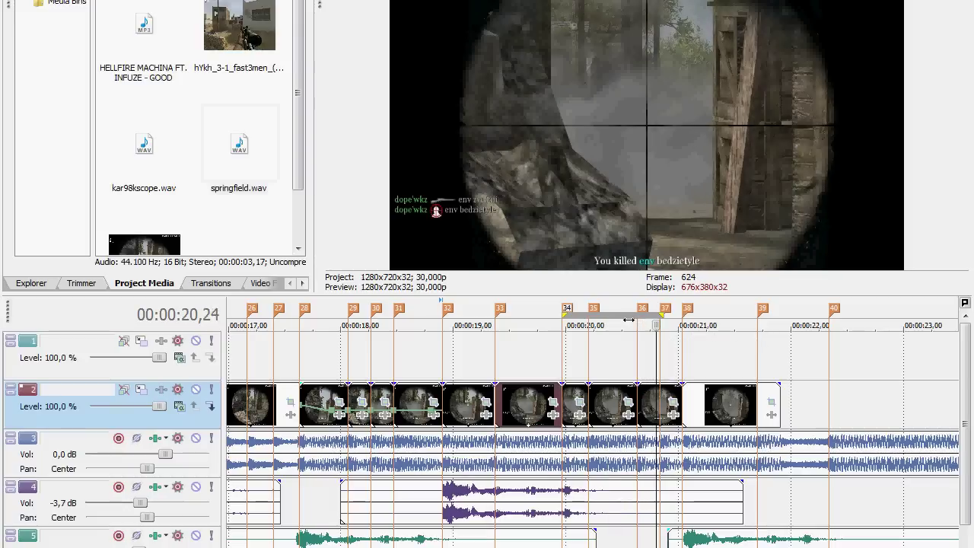
left_click(629, 320)
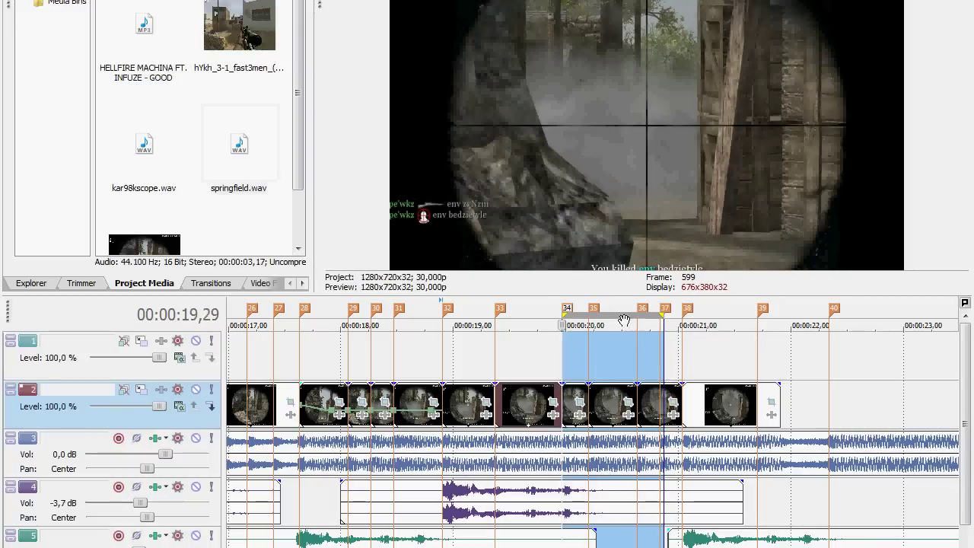
left_click(644, 309)
- Add a text event reading "cinema" on track 2 directly after the last clip and trim it to the end of the music
scroll(619, 376, "up", 2)
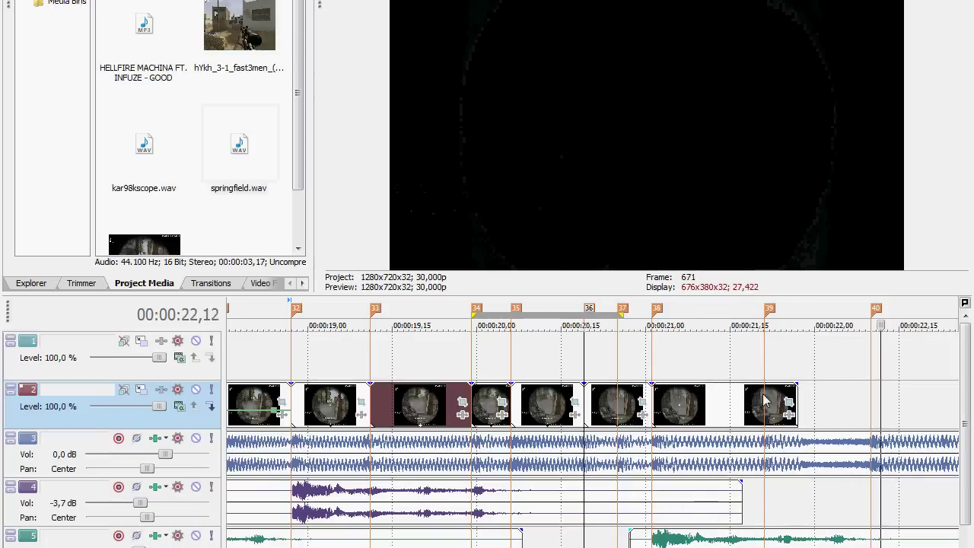
left_click(792, 370)
right_click(819, 396)
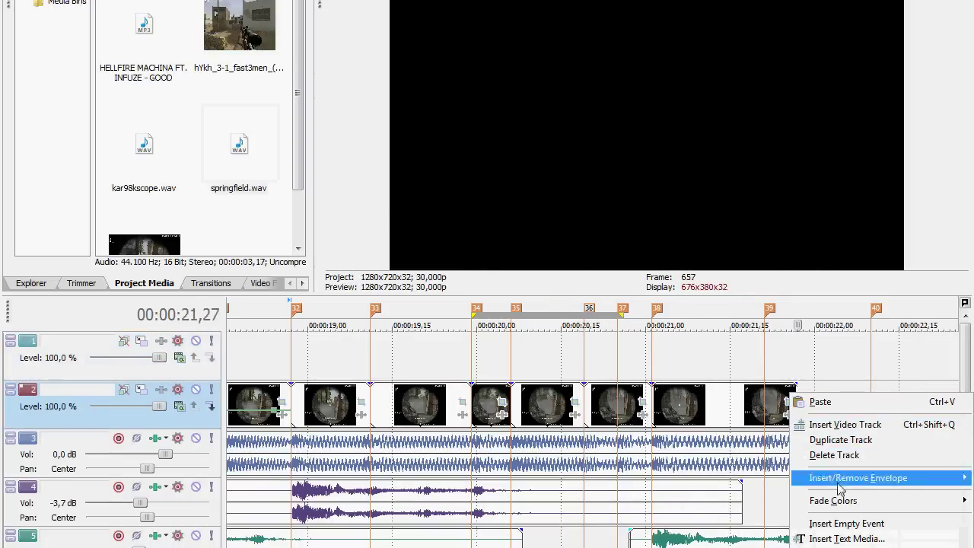
left_click(846, 539)
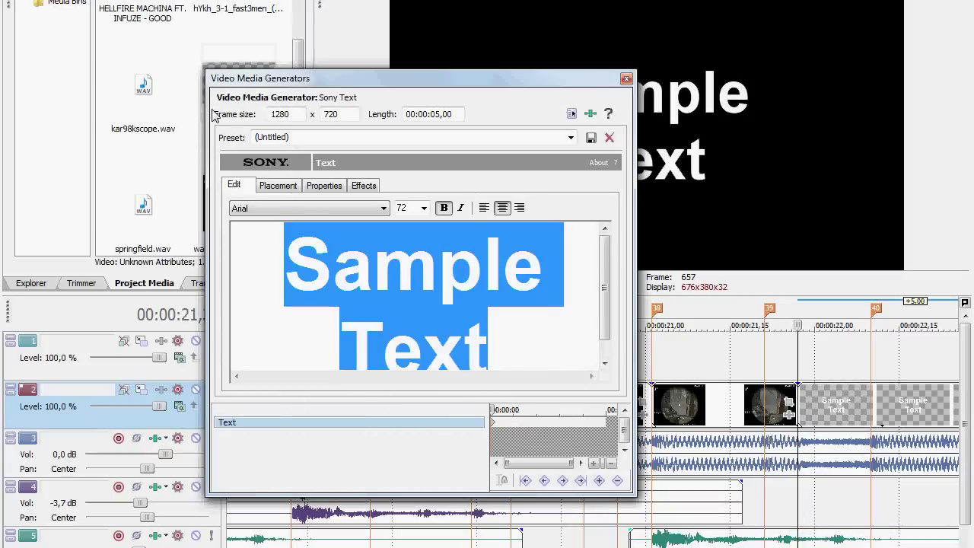
type("cinema")
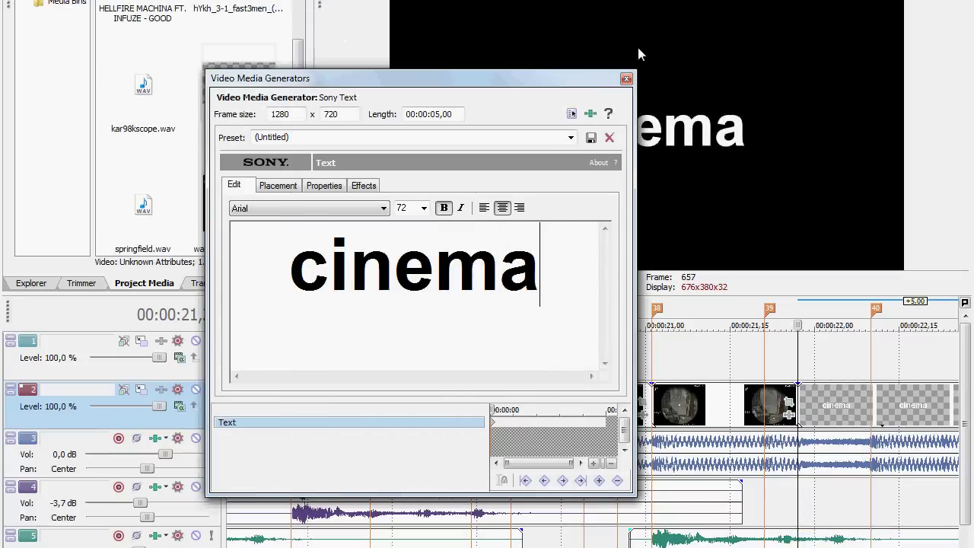
scroll(842, 402, "down", 3)
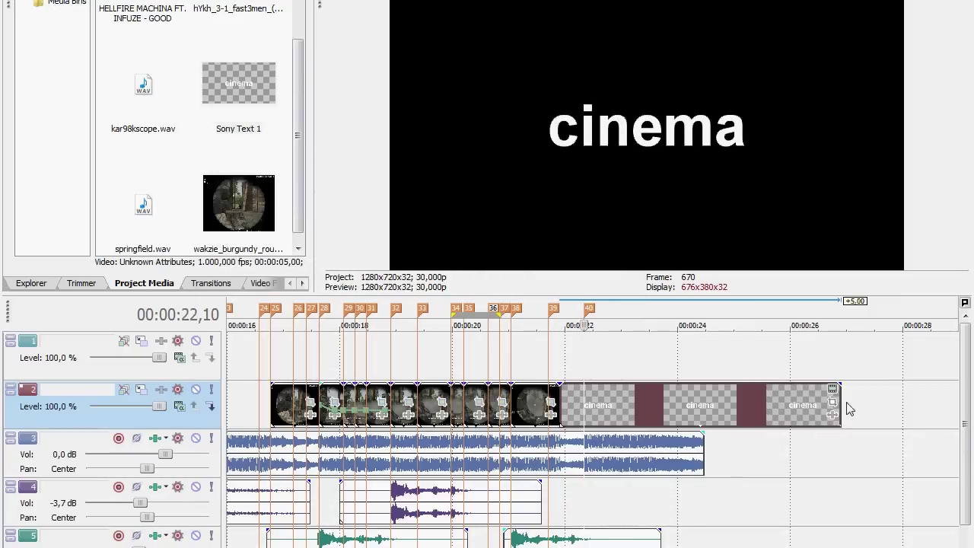
left_click_drag(837, 402, 704, 402)
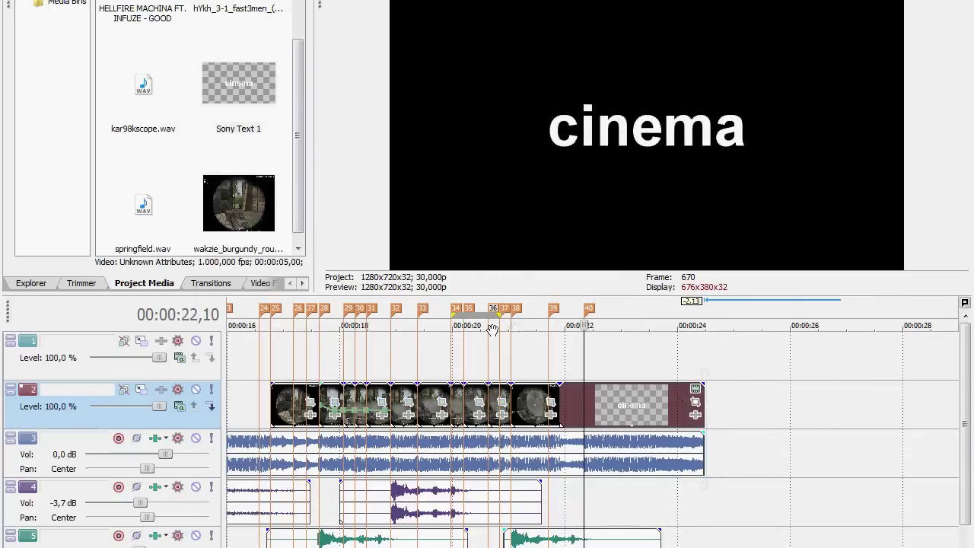
- Play the movie from its first clip and check the kill clips around markers 7 to 11 against the music
left_click(321, 358)
scroll(297, 363, "down", 3)
left_click(426, 357)
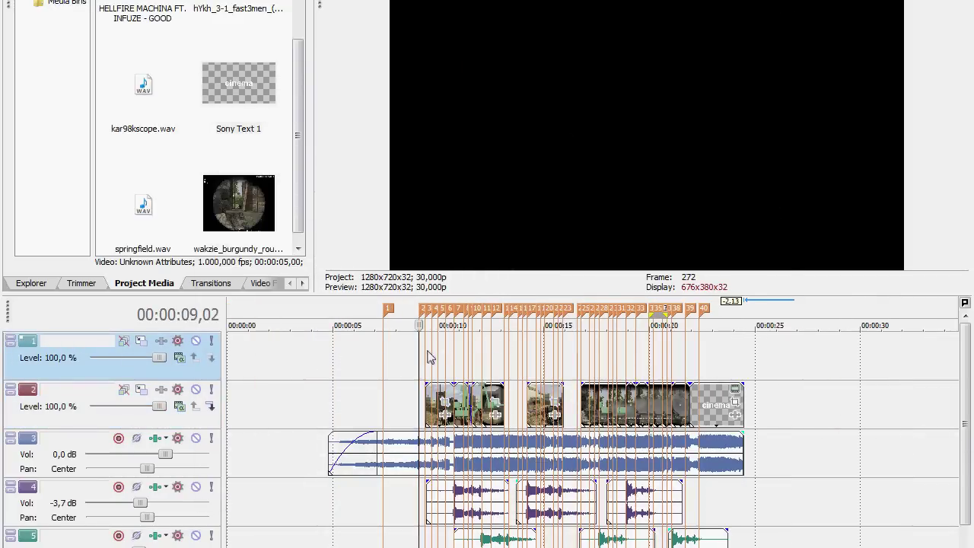
scroll(428, 357, "up", 3)
key("space")
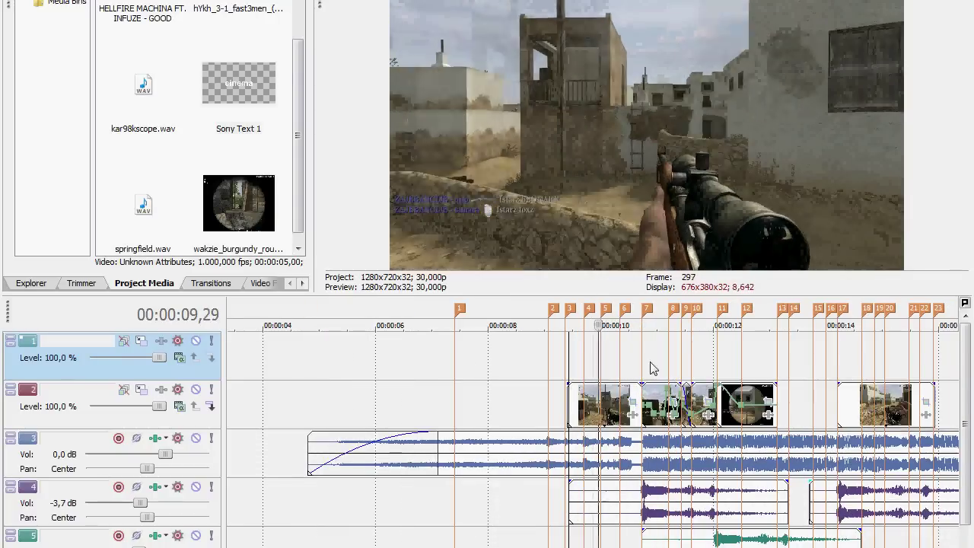
key("space")
key("space")
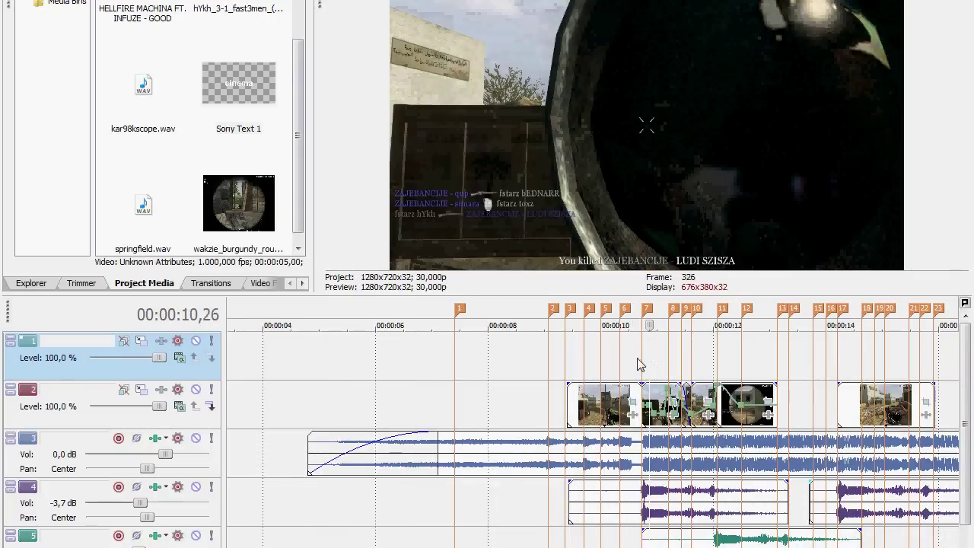
scroll(643, 366, "up", 3)
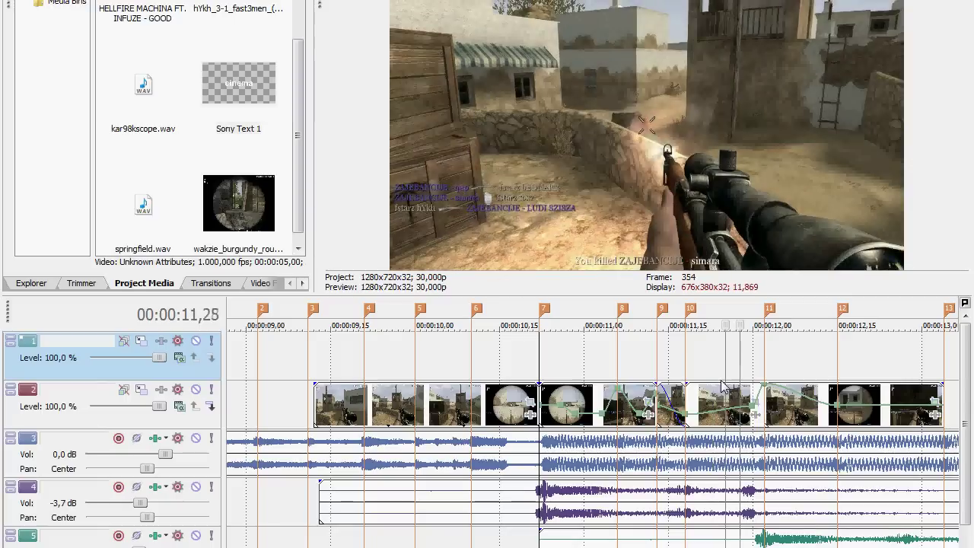
key("space")
- Lower the velocity point just before marker 11, delete the piece's last velocity point at that marker, and loop markers 8 to 11 for preview
left_click(785, 366)
key("Right")
scroll(785, 366, "up", 1)
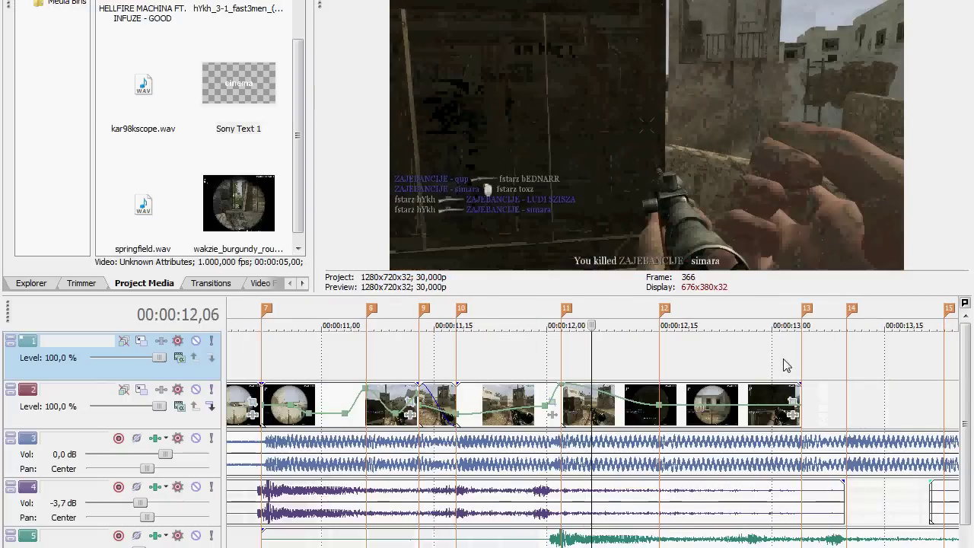
key("Right")
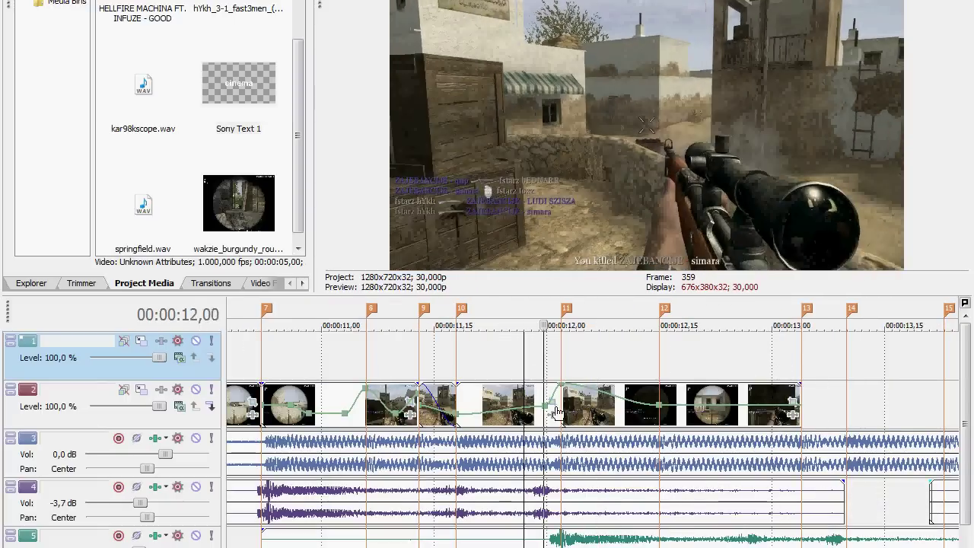
right_click(547, 409)
left_click(564, 468)
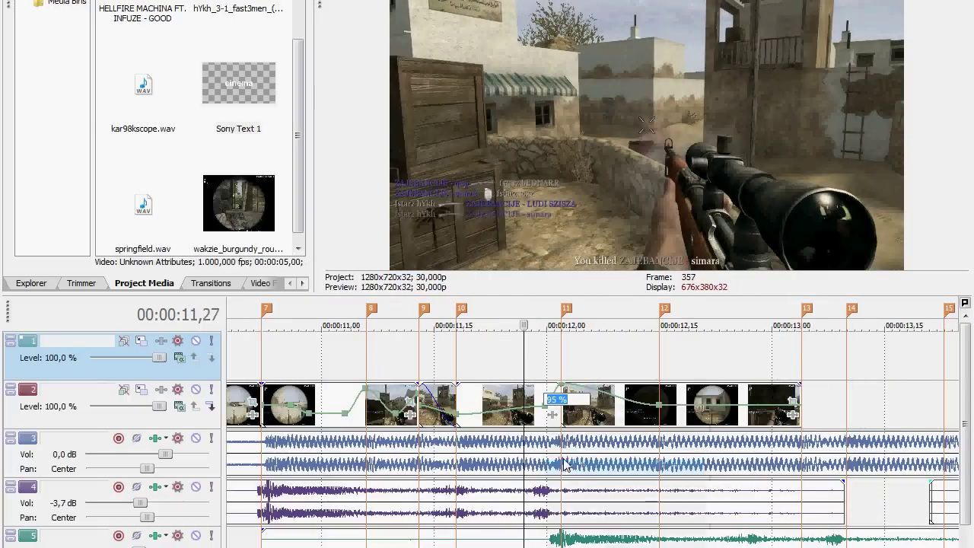
key("Return")
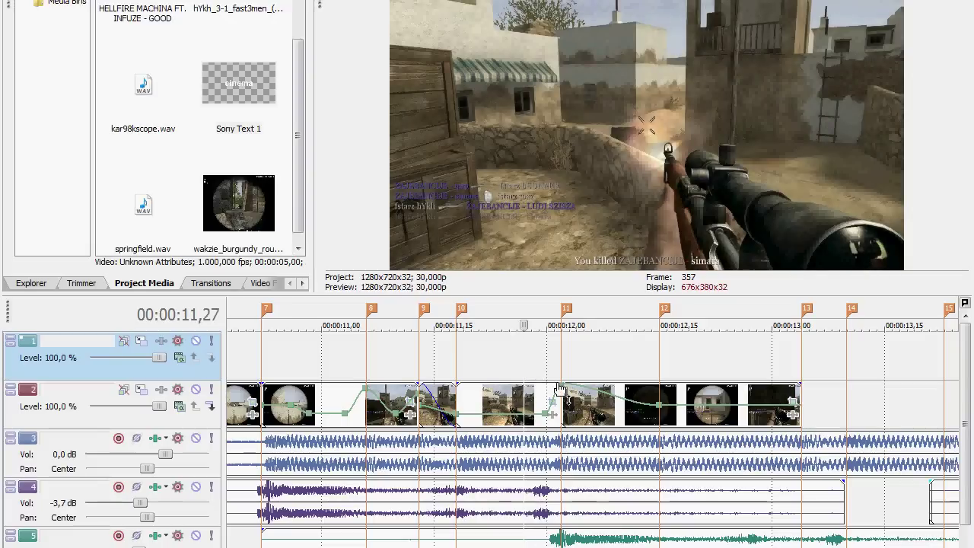
right_click(563, 389)
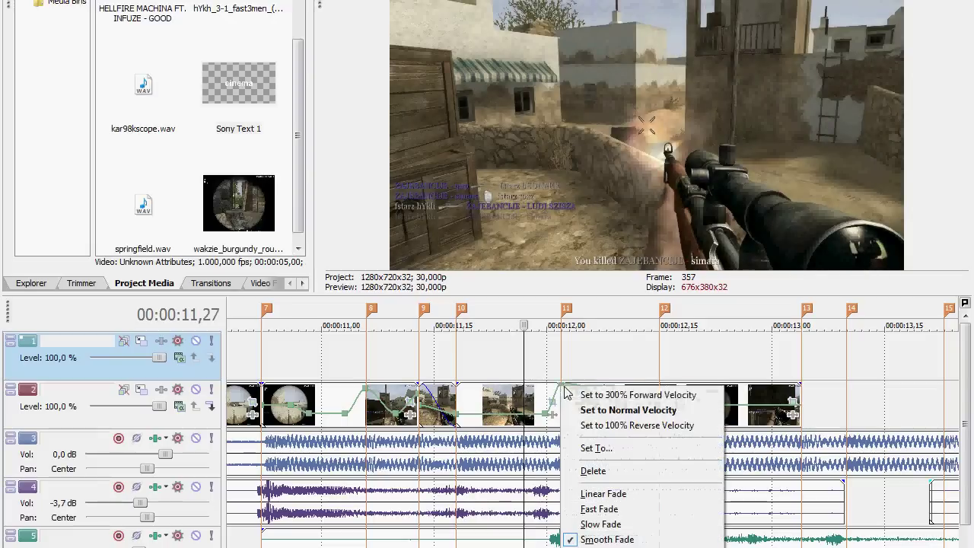
left_click(593, 471)
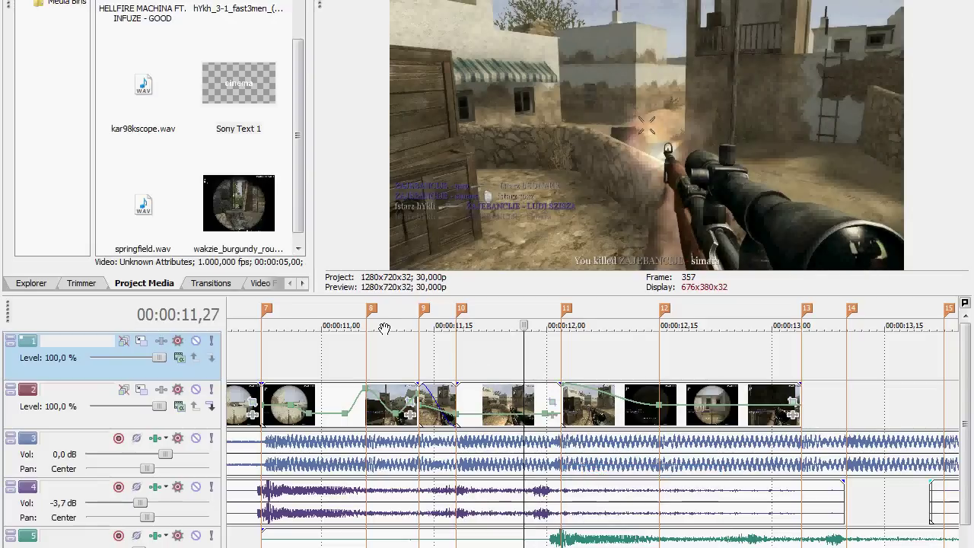
left_click_drag(352, 310, 569, 308)
key("space")
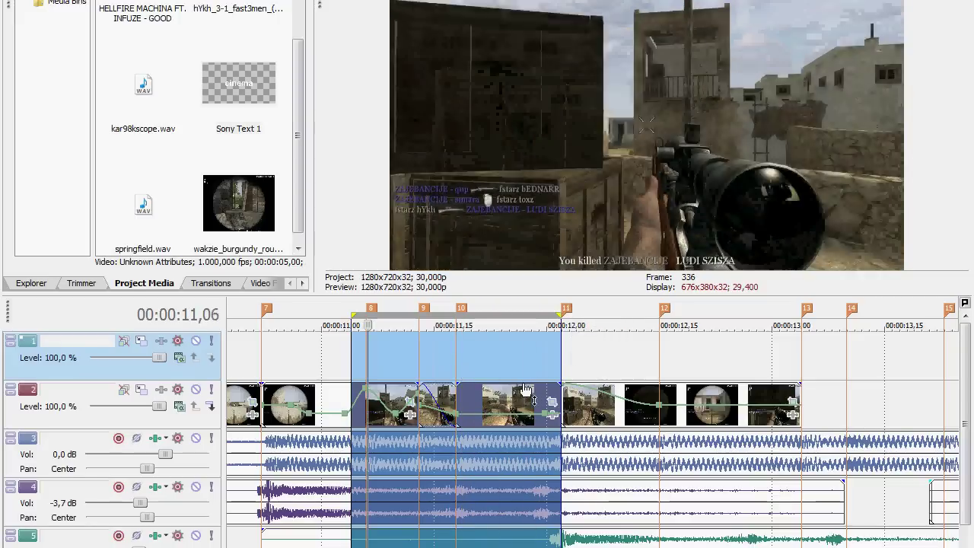
- Delete the track 2 clip after marker 11 and move the piece between markers 10 and 11 to start at marker 11
left_click(579, 410)
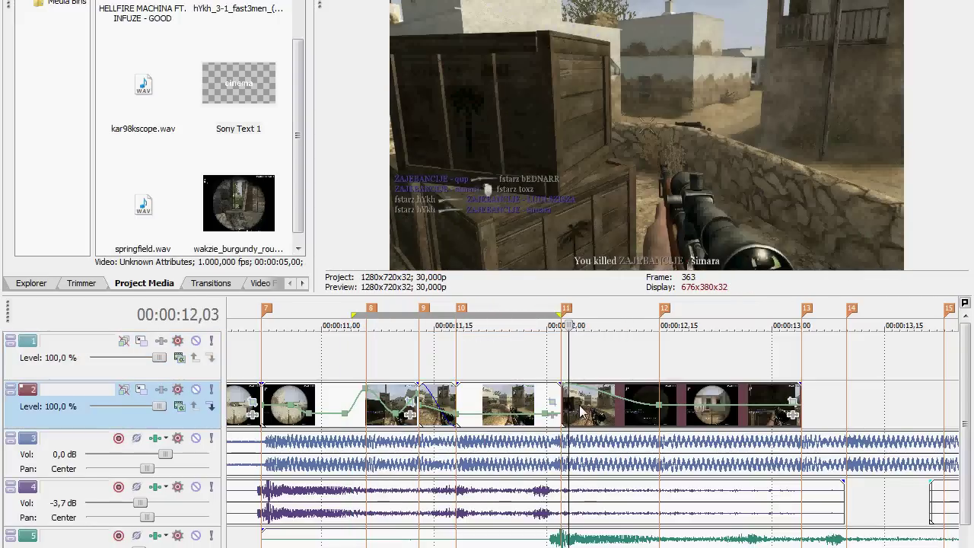
key("Delete")
mouse_move(494, 398)
left_mouse_down()
mouse_move(607, 396)
mouse_move(598, 395)
left_mouse_up()
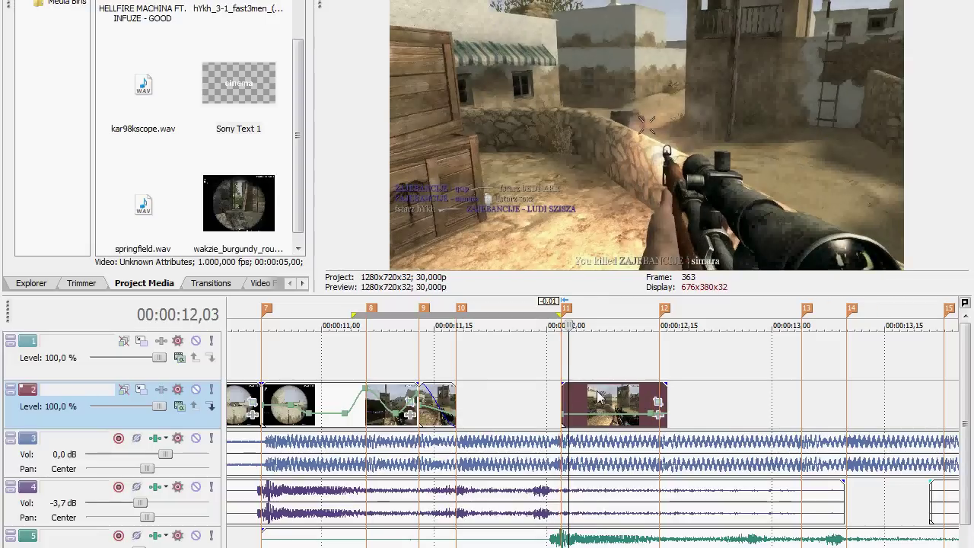
- Remove the piece between markers 9 and 10, extend the preceding clip to marker 10, and set its end velocity point to normal velocity
left_click_drag(455, 395, 551, 396)
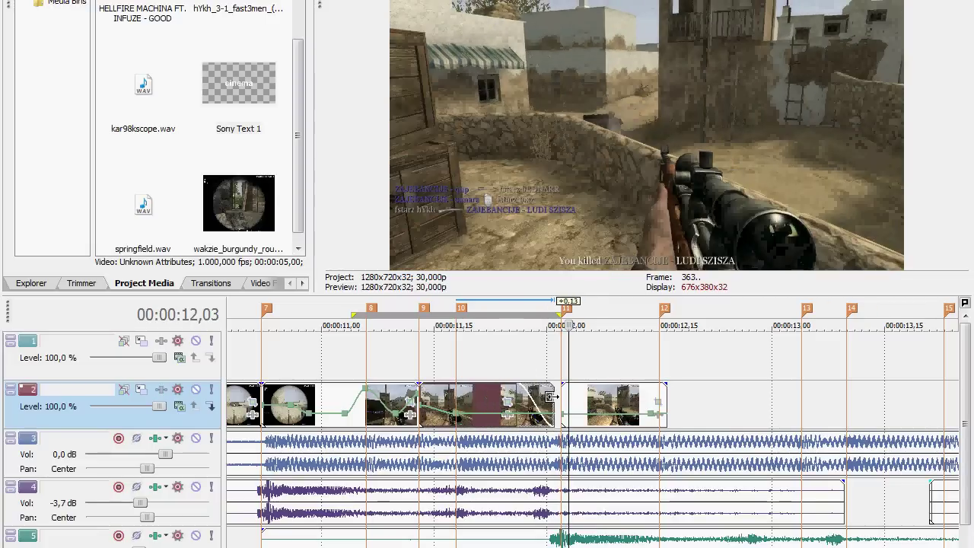
left_click_drag(440, 417, 458, 392)
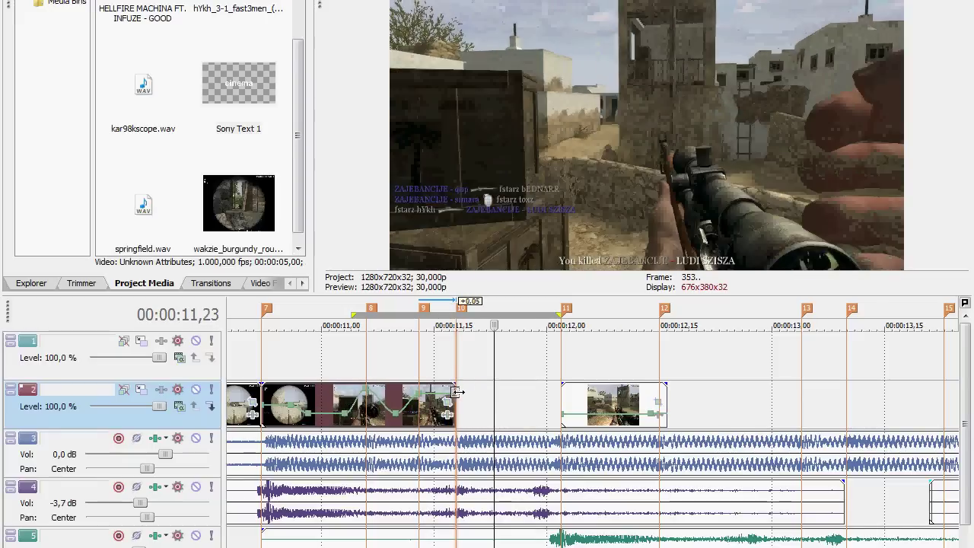
right_click(456, 399)
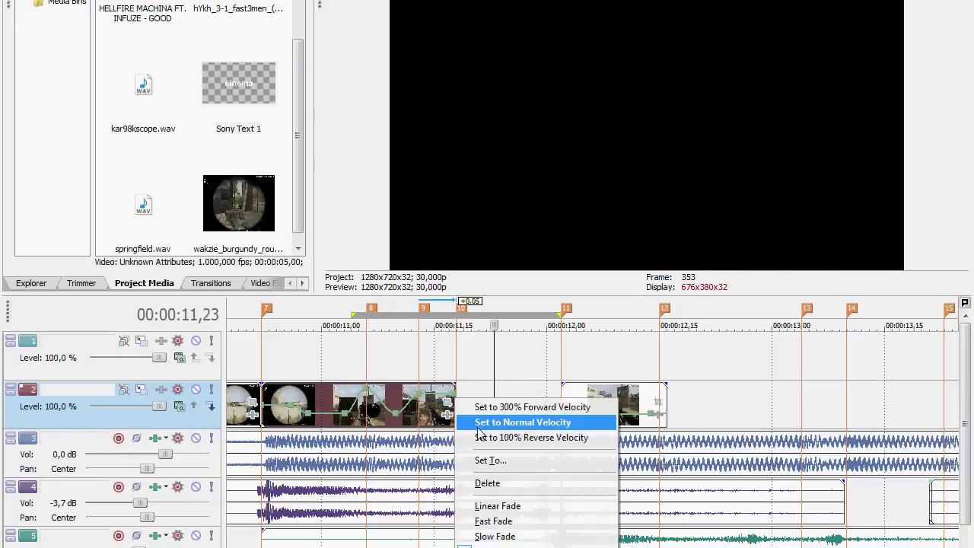
left_click(481, 425)
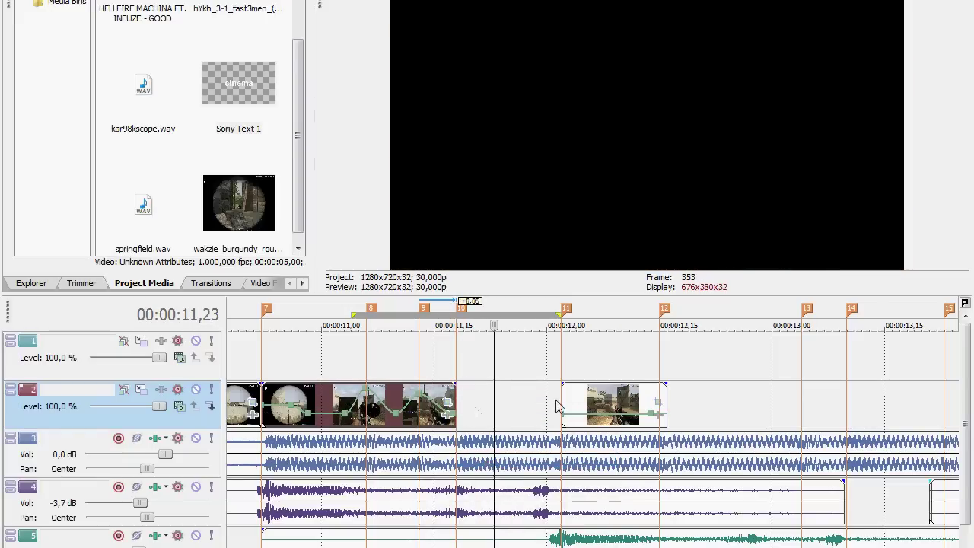
- Copy the clip after marker 11 onto track 1 and set the copy's start and end velocity points to normal velocity
left_click_drag(575, 406, 590, 362)
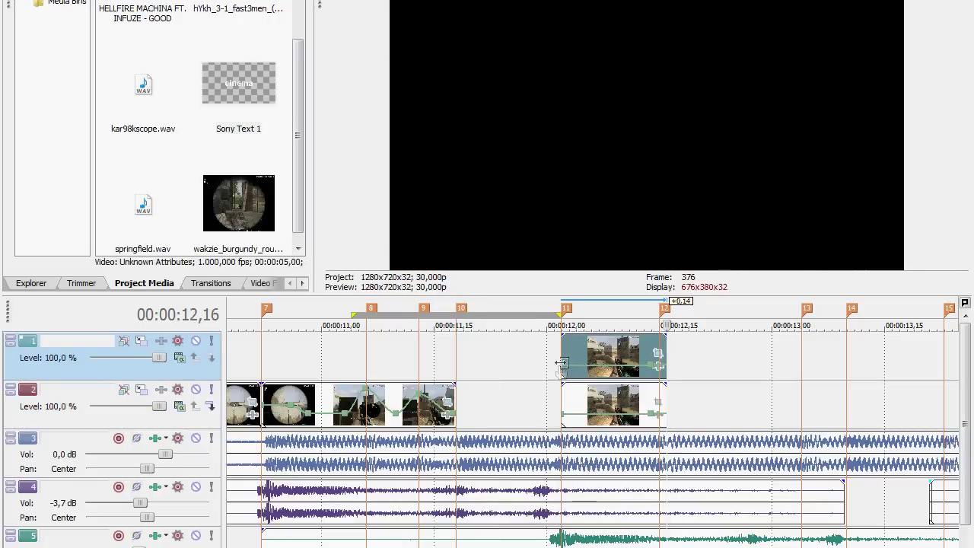
right_click(564, 362)
left_click(601, 387)
right_click(656, 371)
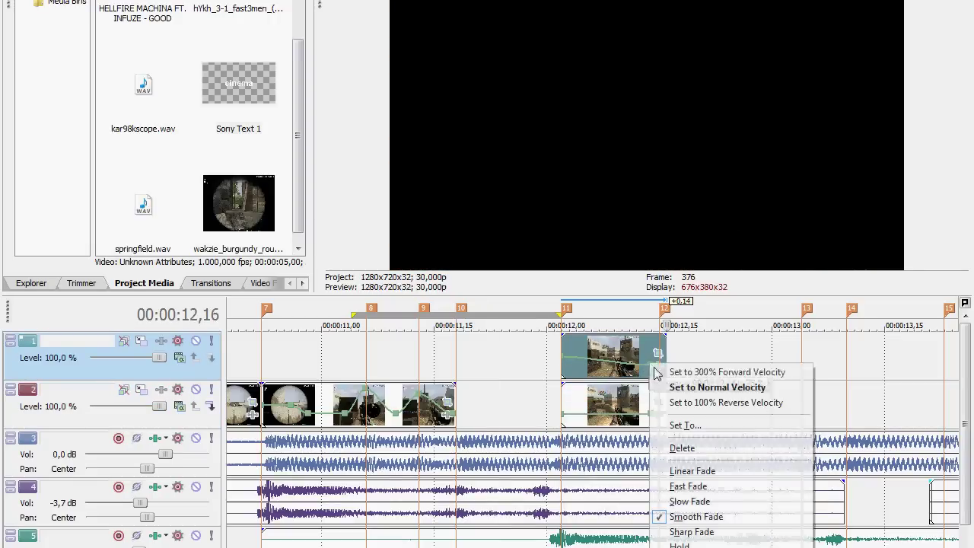
left_click(715, 386)
- Extend the track 1 copy's start back to marker 10, then split it at marker 11 and delete the part after that marker
left_click_drag(563, 354, 457, 355)
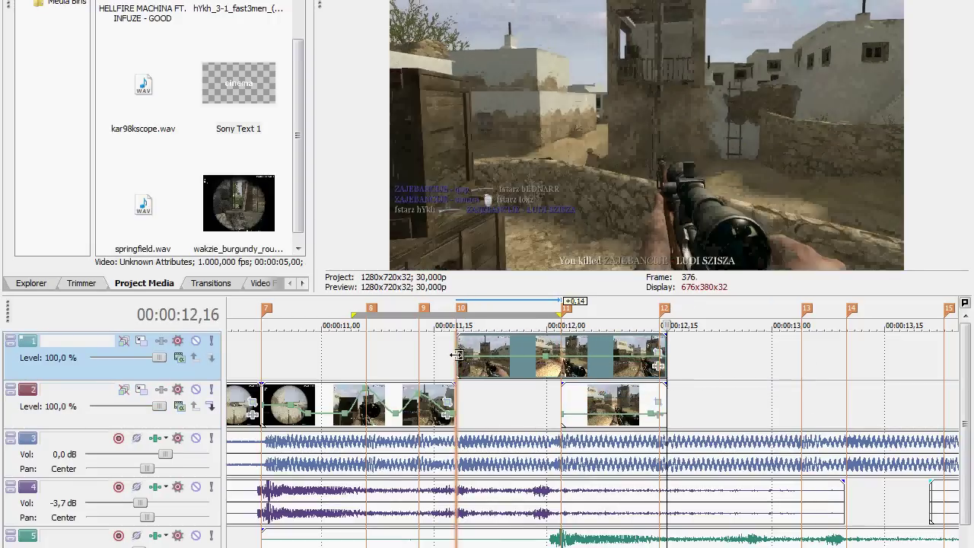
left_click(562, 349)
key("s")
left_click(584, 355)
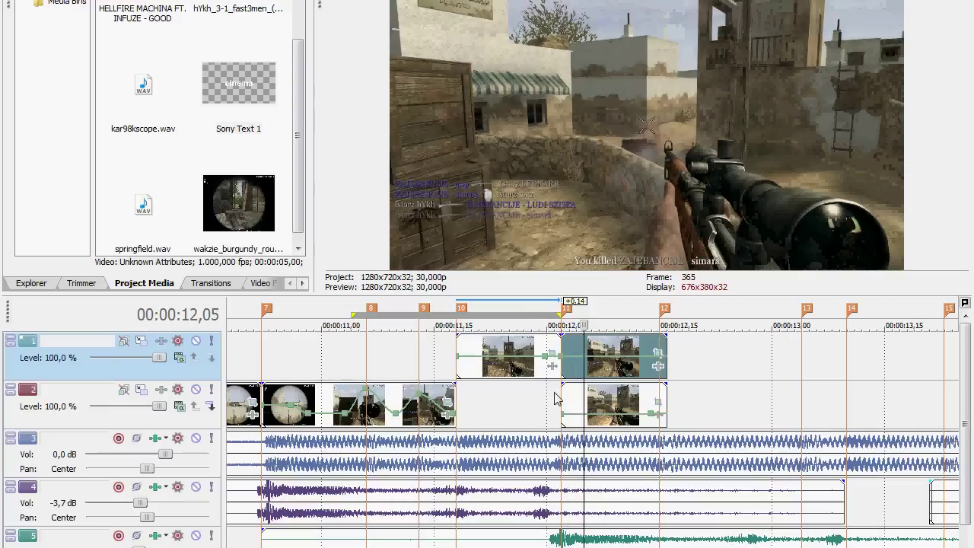
key("Delete")
- Move the remaining track 1 piece down to track 2, filling the gap between markers 10 and 11
left_click(525, 346)
left_click_drag(527, 347, 531, 402)
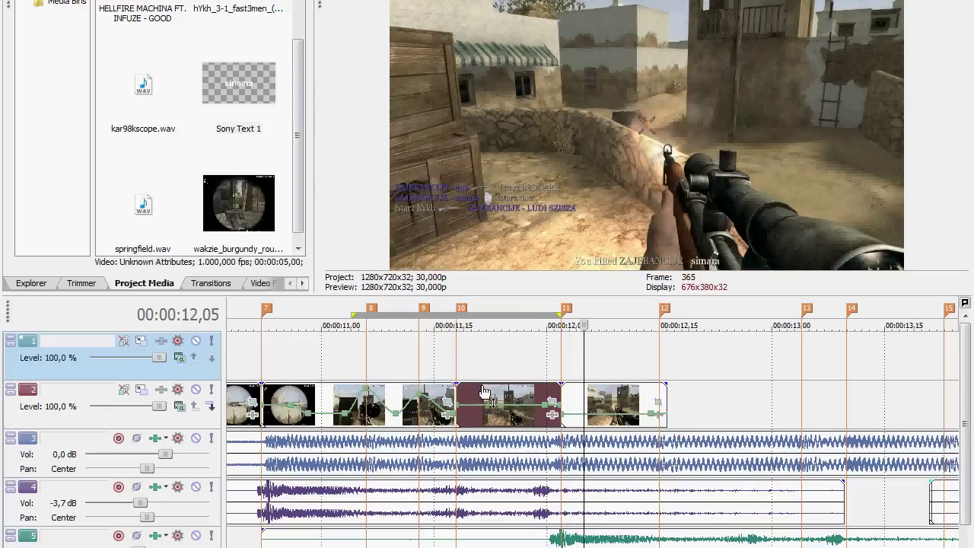
left_click(449, 374)
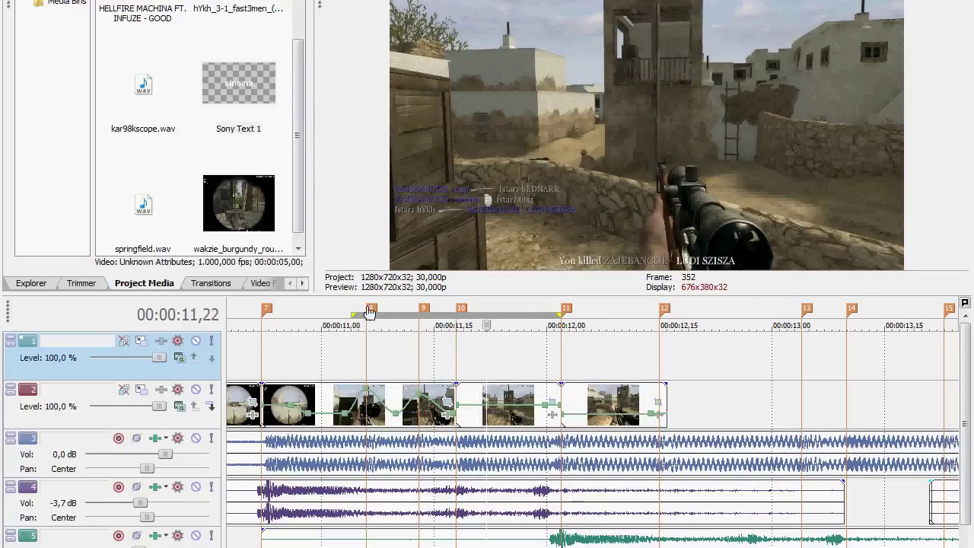
- Loop playback from just before marker 8 to just before marker 11 and set the velocity point at marker 9 to normal velocity
left_click_drag(346, 314, 649, 315)
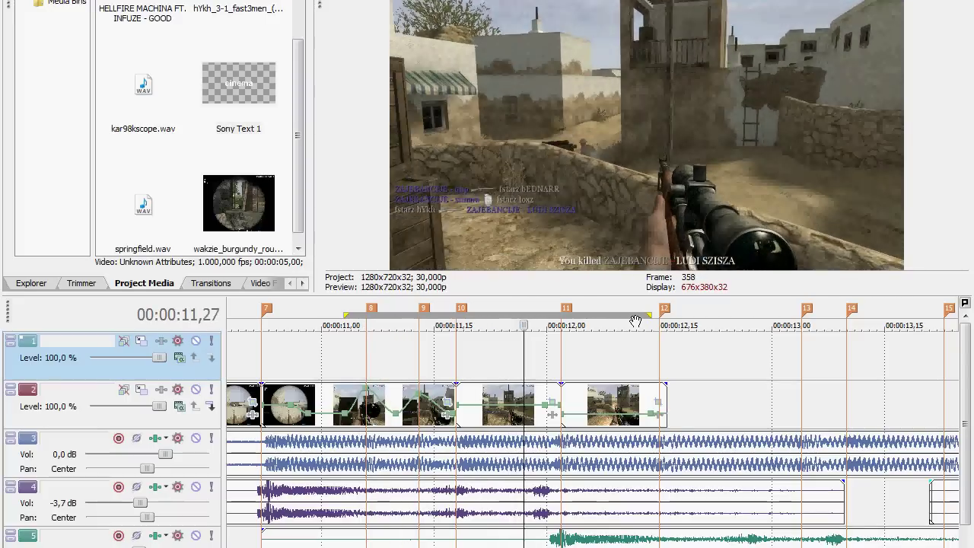
key("Right")
key("Right")
key("Right")
key("Right")
key("o")
key("space")
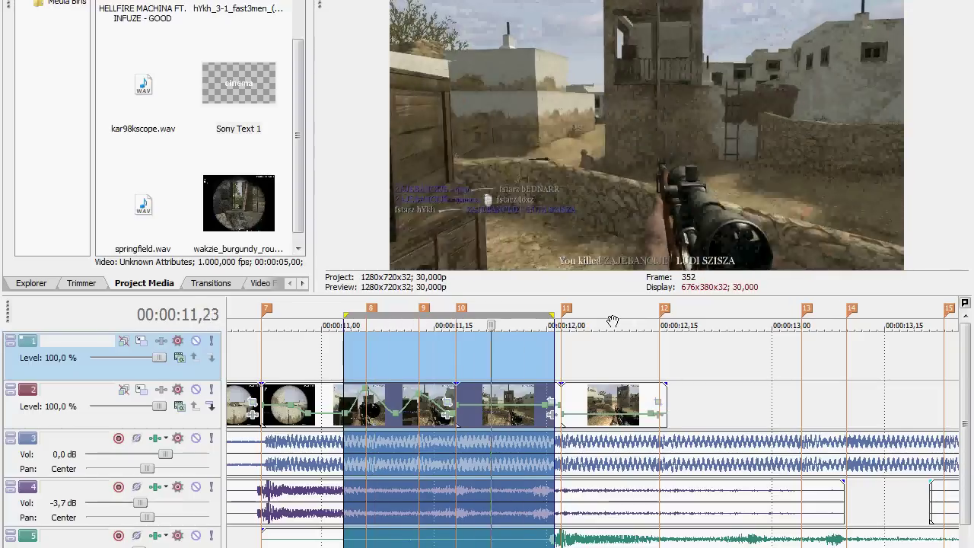
right_click(422, 399)
left_click(451, 439)
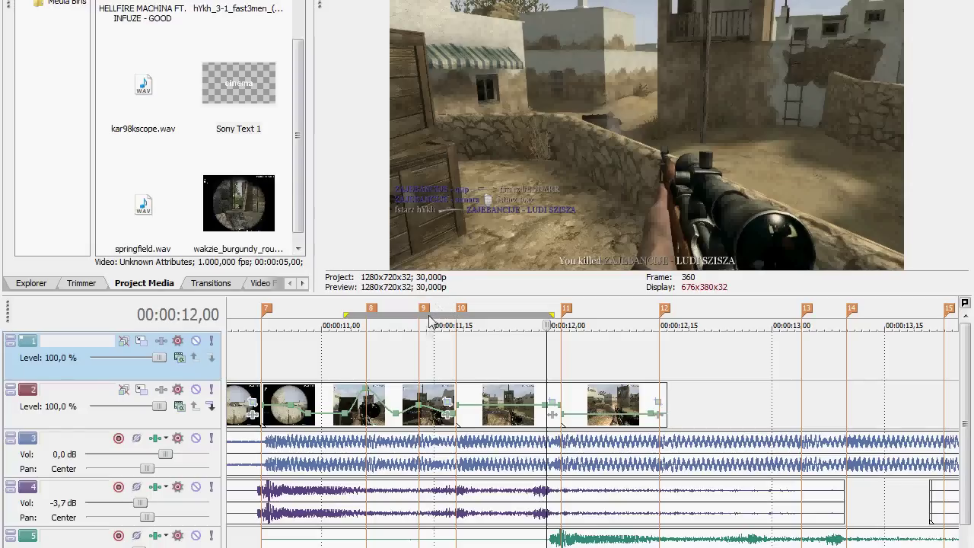
- Play the movie from around marker 5 through the clip at marker 17 and check the kills against the music
scroll(427, 354, "down", 4)
left_click(428, 354)
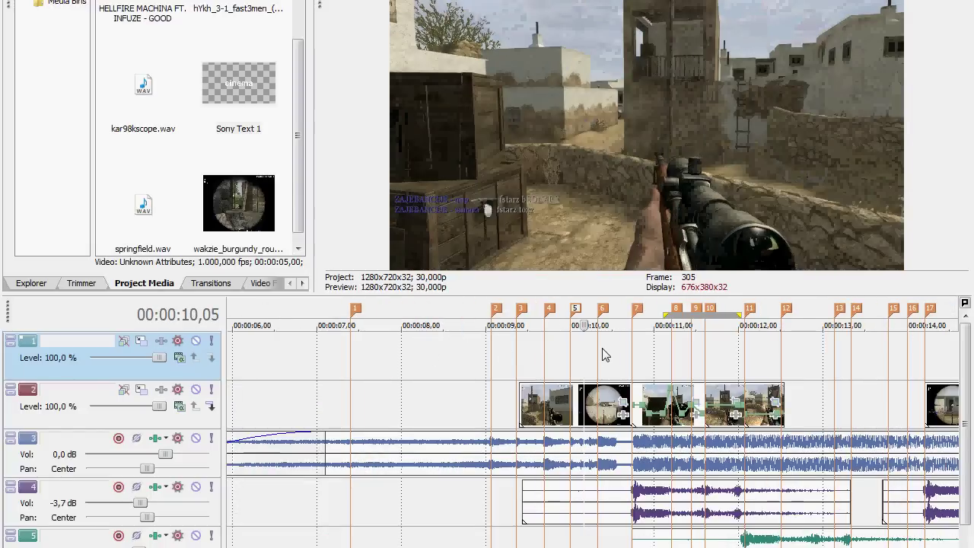
key("space")
scroll(623, 354, "down", 4)
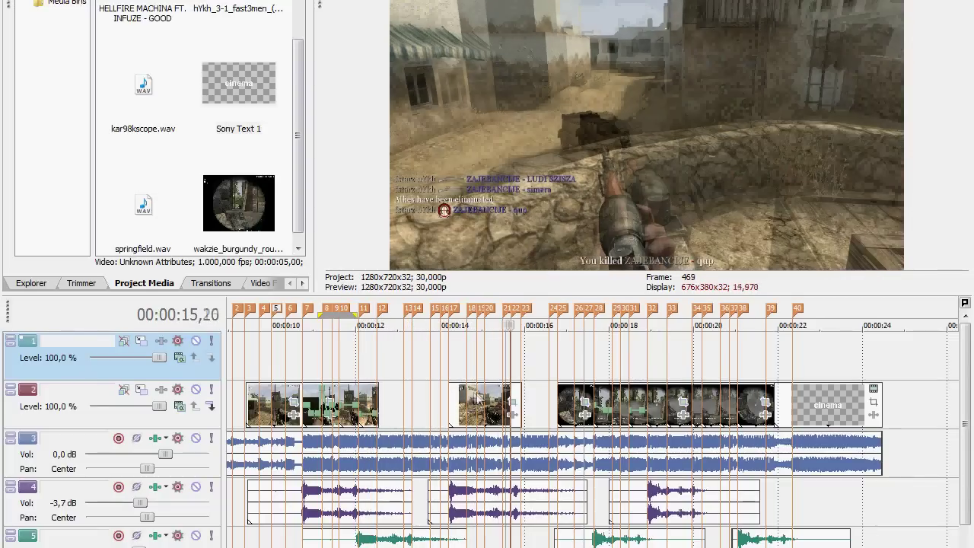
- Replay the start of the clip at marker 17 and check its kill shot against the music and gun sound
left_click(451, 309)
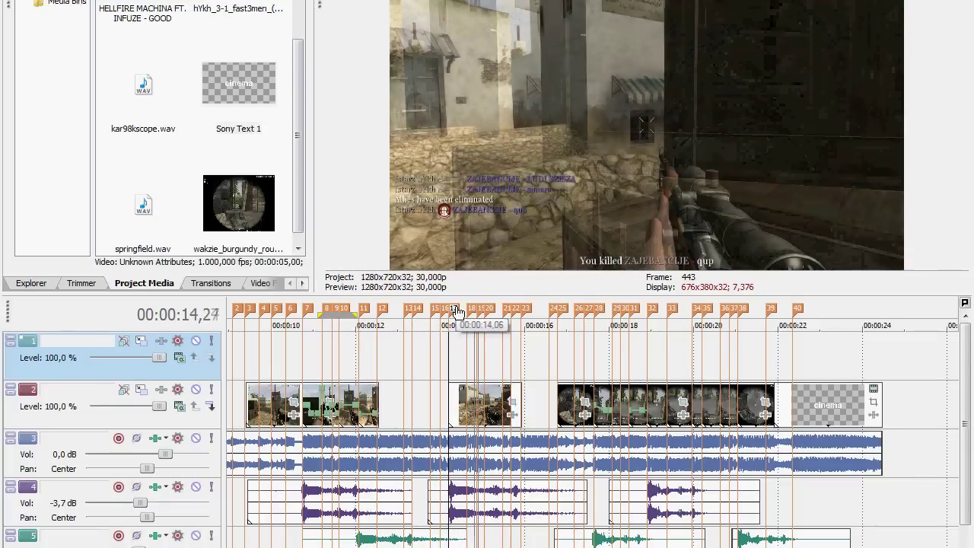
key("space")
scroll(491, 359, "up", 4)
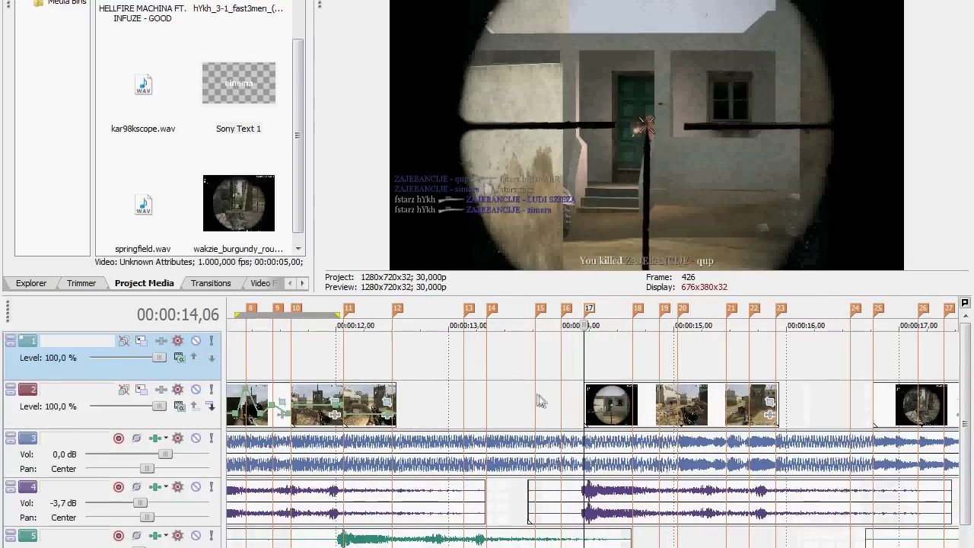
key("space")
key("space")
key("space")
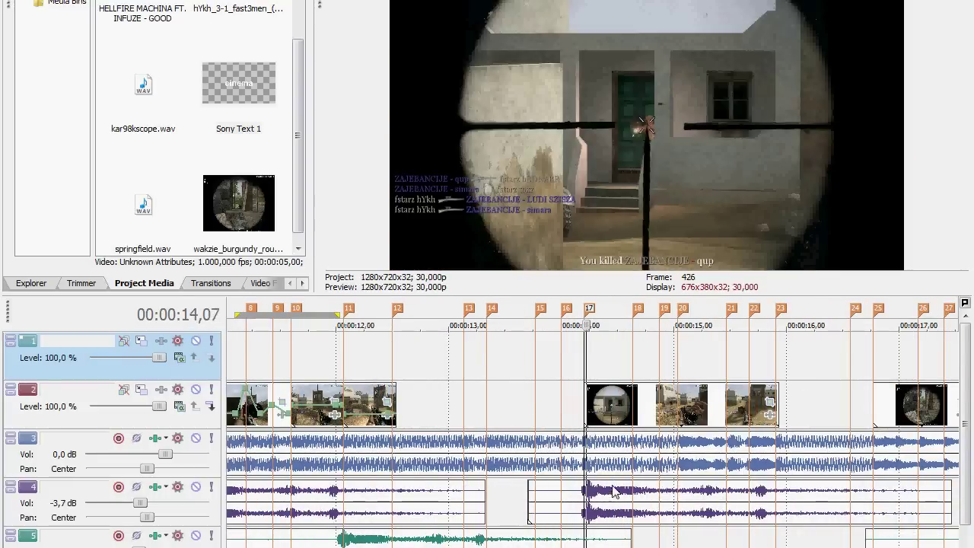
key("space")
- Insert a velocity envelope on the clip at marker 17 and add a velocity point at 00:00:14,10
key("Right")
key("Right")
key("Right")
key("Right")
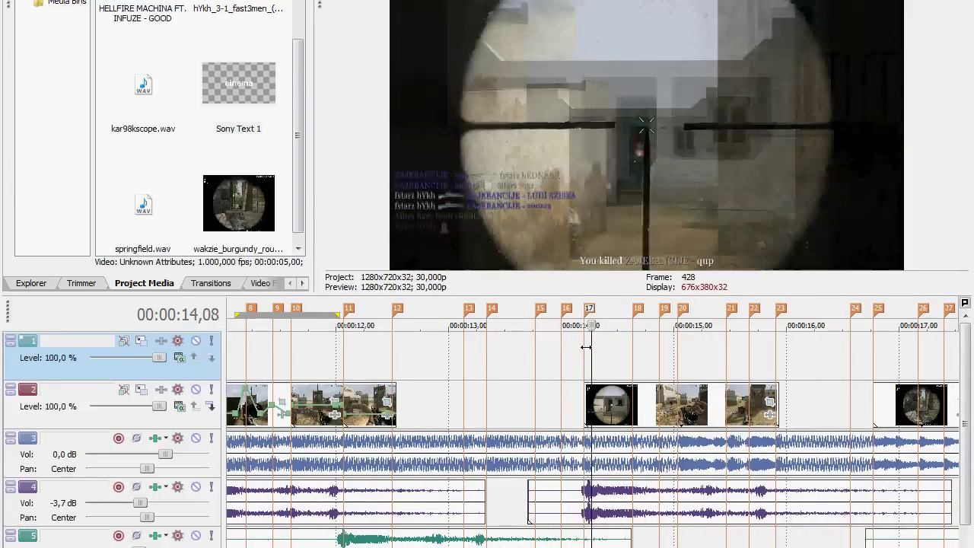
key("Left")
key("Right")
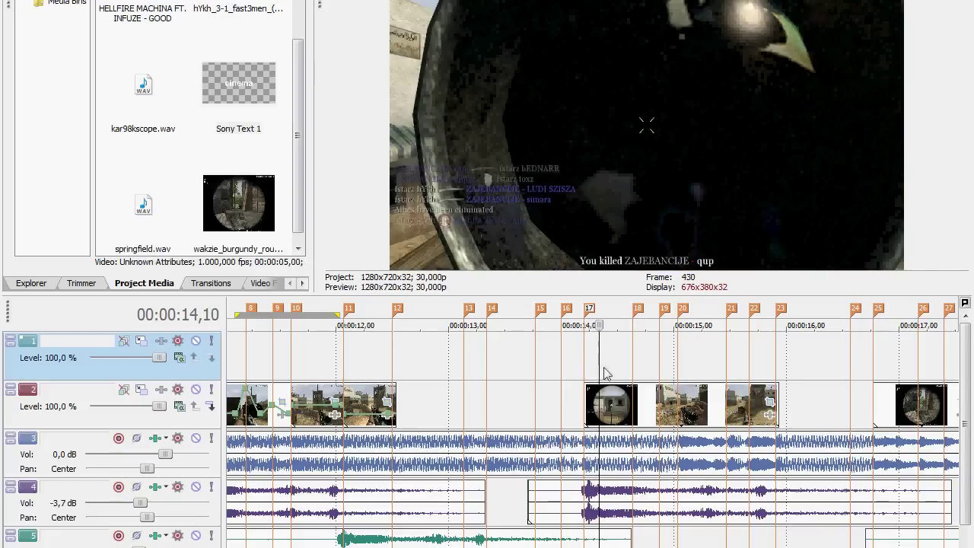
right_click(599, 392)
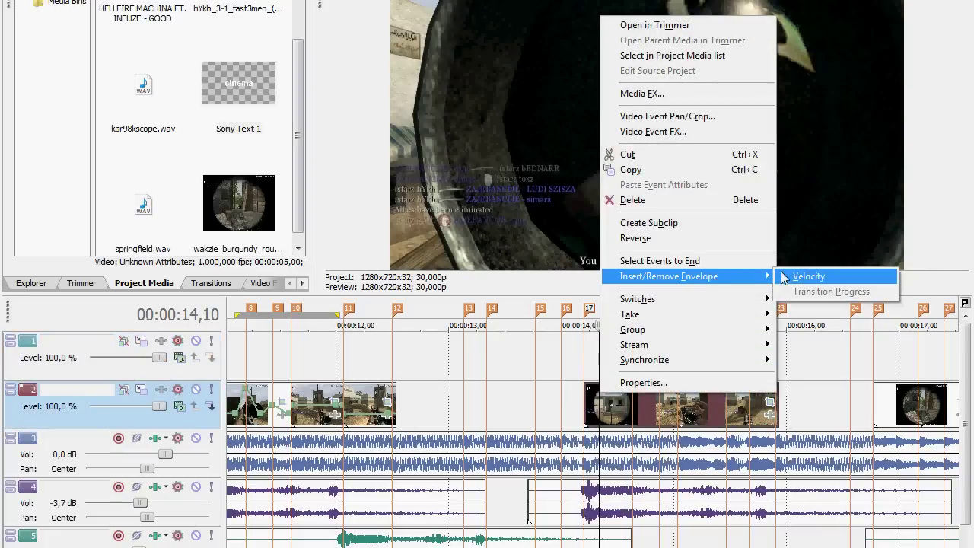
left_click(800, 276)
right_click(599, 407)
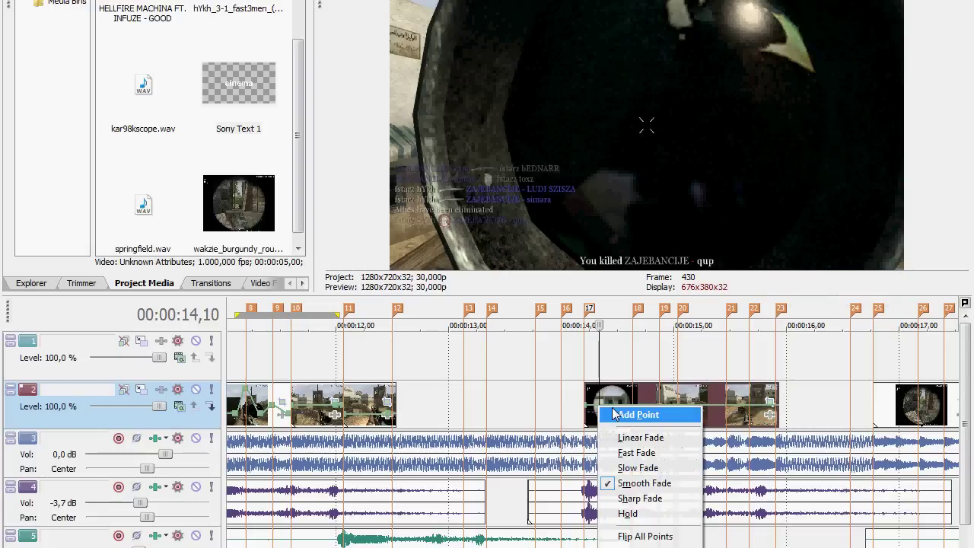
- Add velocity points just after marker 17 on the track 2 clip and lower the velocity from there to about 32%
left_click(620, 415)
right_click(613, 409)
left_click(632, 418)
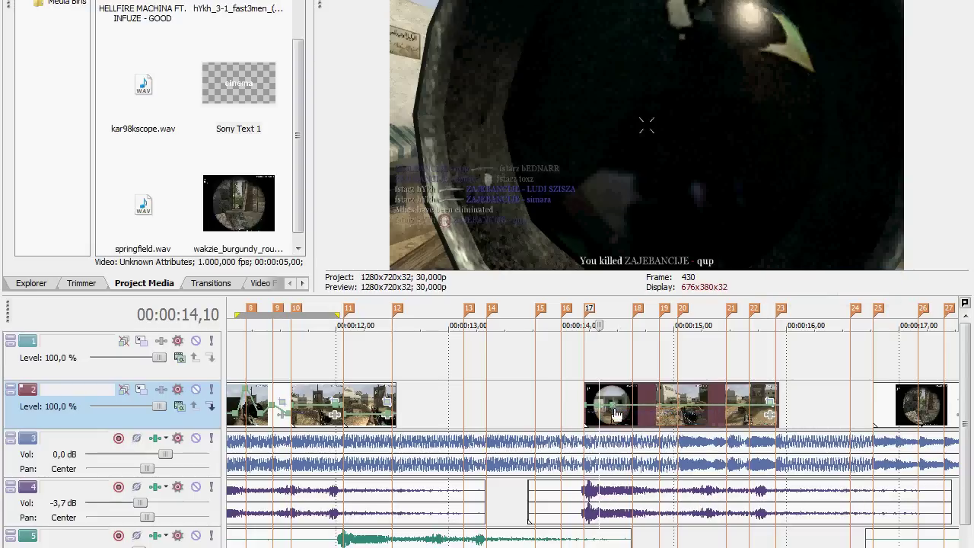
left_click_drag(616, 415, 620, 419)
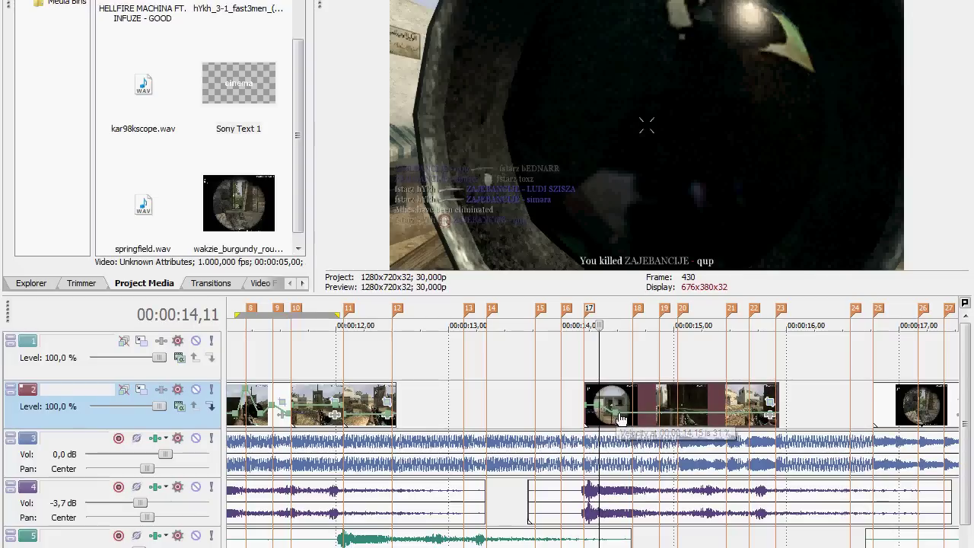
- Try to split the track 2 clip at marker 18
key("Right")
key("Right")
key("Right")
key("Right")
key("Right")
key("Right")
key("Right")
key("Right")
key("Right")
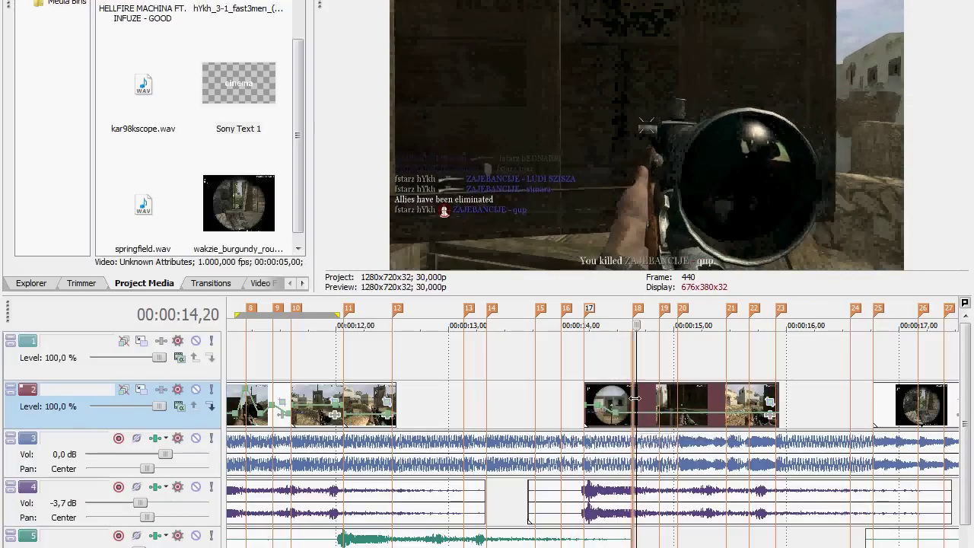
key("Left")
key("s")
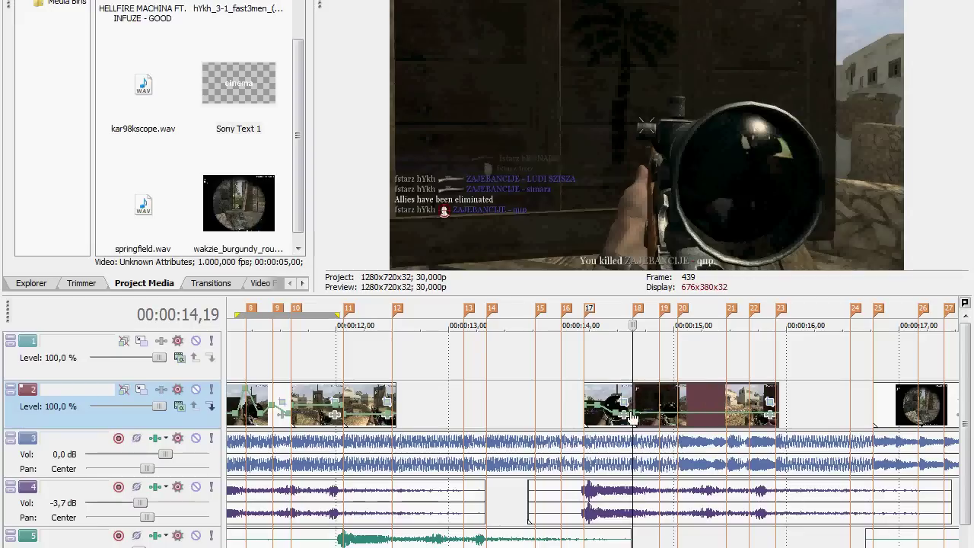
- Add a velocity point at marker 18 on the track 2 clip and set it to normal velocity
right_click(657, 416)
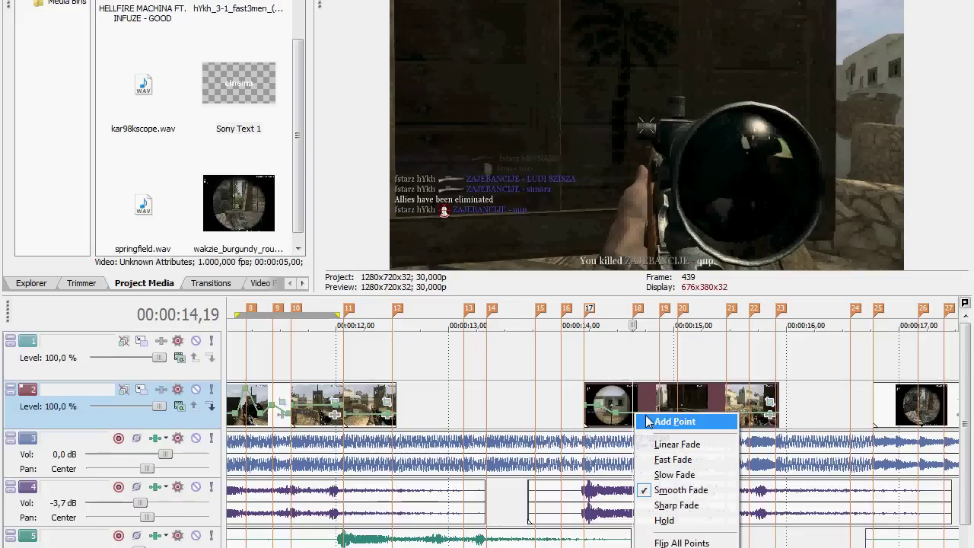
left_click(662, 424)
right_click(635, 413)
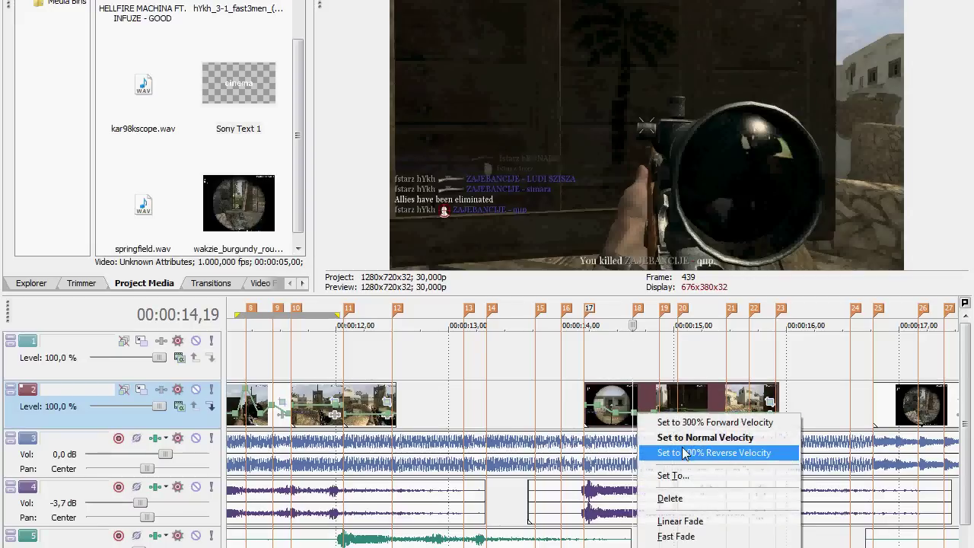
left_click(683, 438)
- Add velocity points to the track 2 clip at markers 19 and 20, between them, and a little after marker 20
right_click(660, 414)
left_click(673, 422)
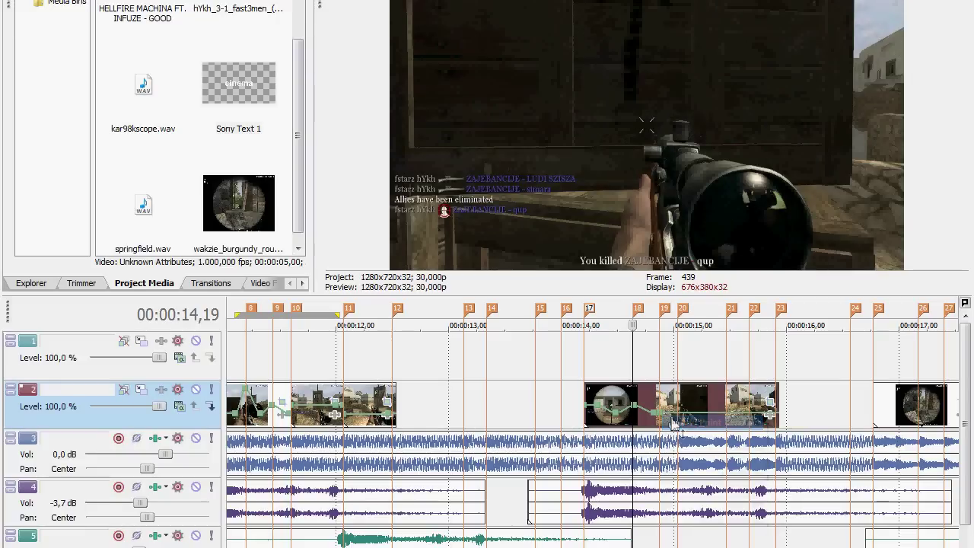
right_click(678, 413)
left_click(689, 422)
right_click(701, 413)
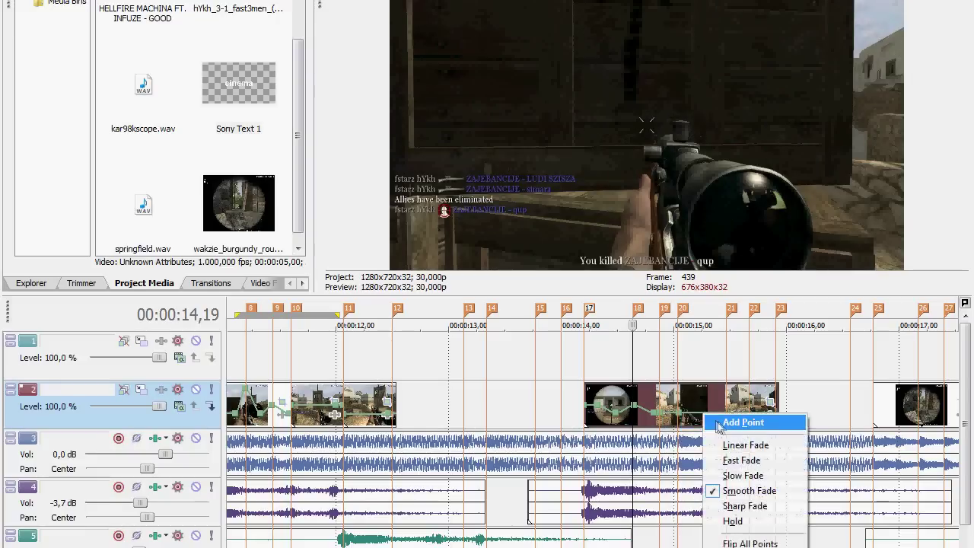
left_click(714, 423)
right_click(668, 416)
left_click(680, 421)
- Set the velocity points at markers 19 and 20 to normal velocity
right_click(660, 413)
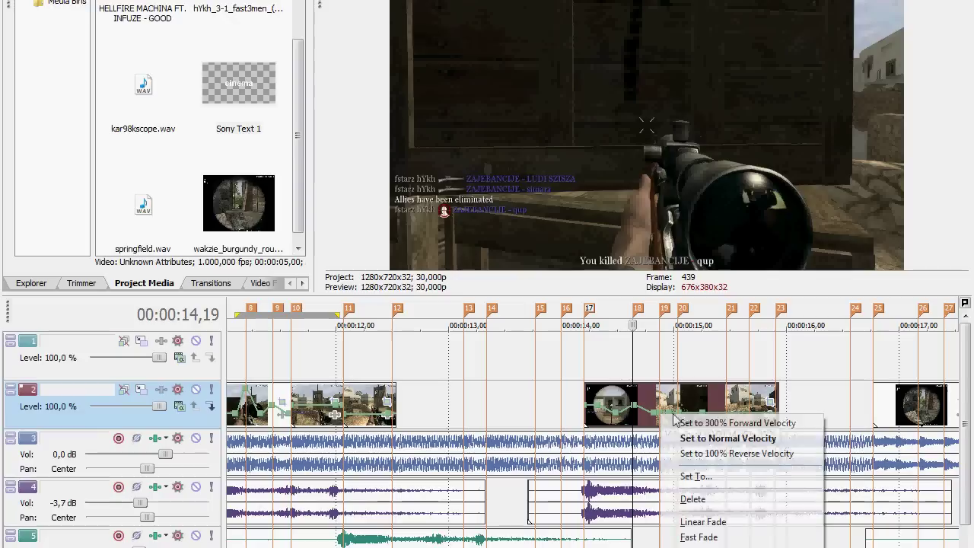
left_click(702, 438)
right_click(679, 413)
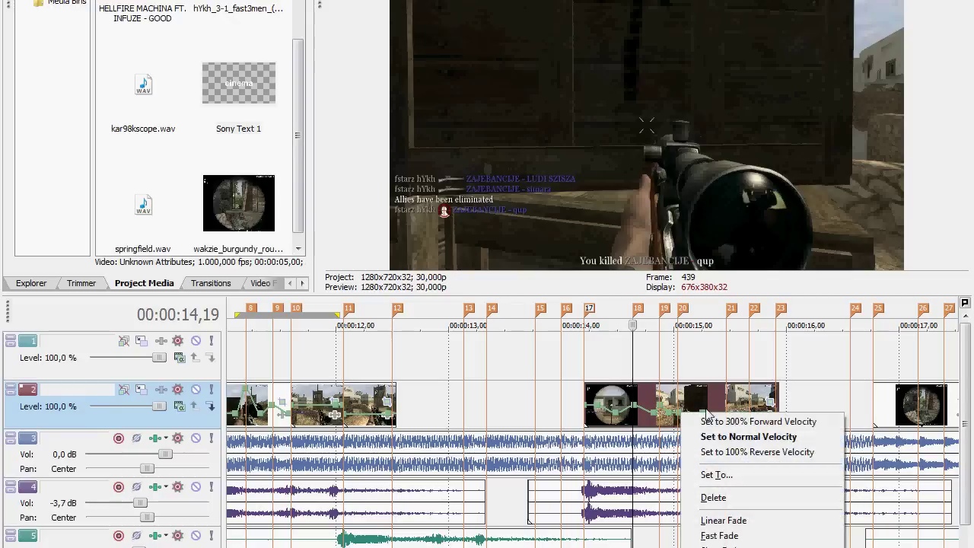
left_click(701, 437)
- Play back the section from marker 16 onward to check the speed changes against the beat
left_click_drag(569, 323, 759, 329)
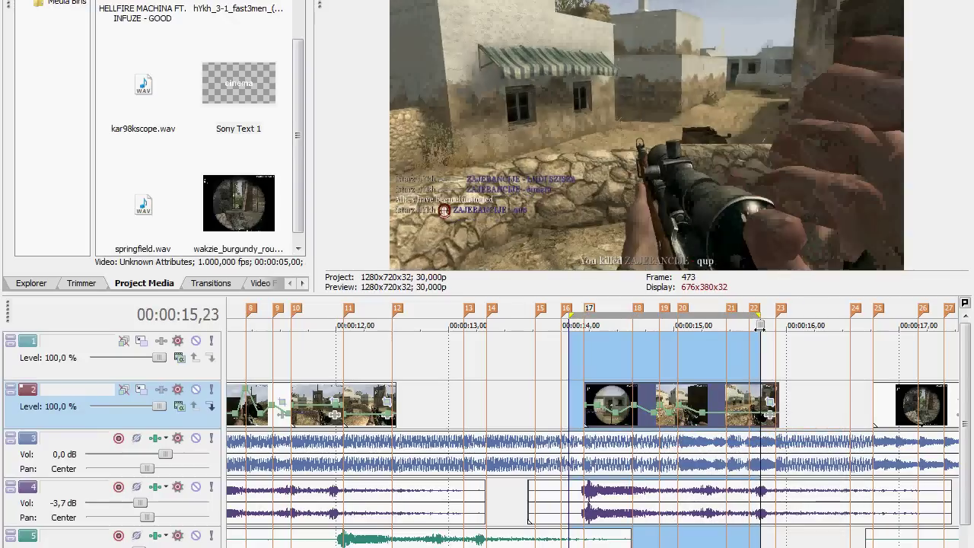
key("space")
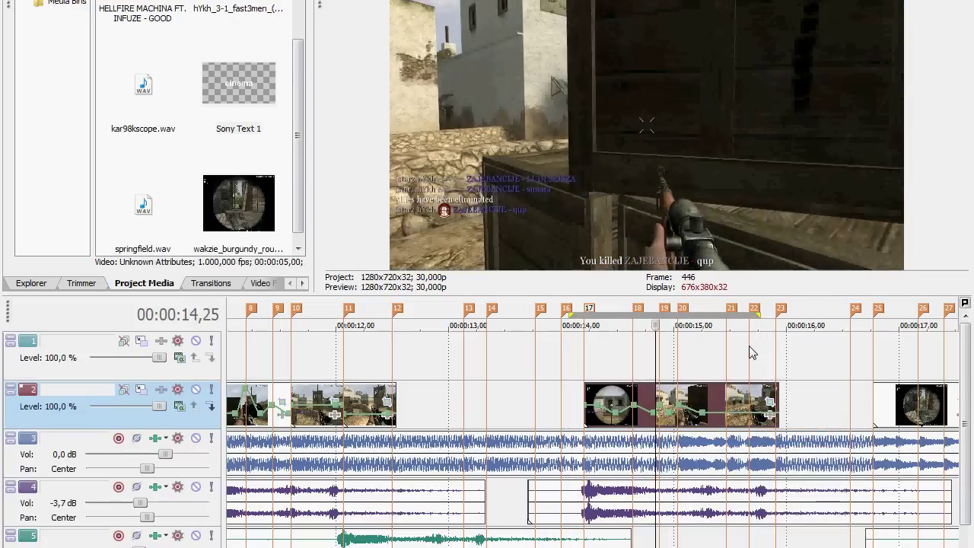
key("o")
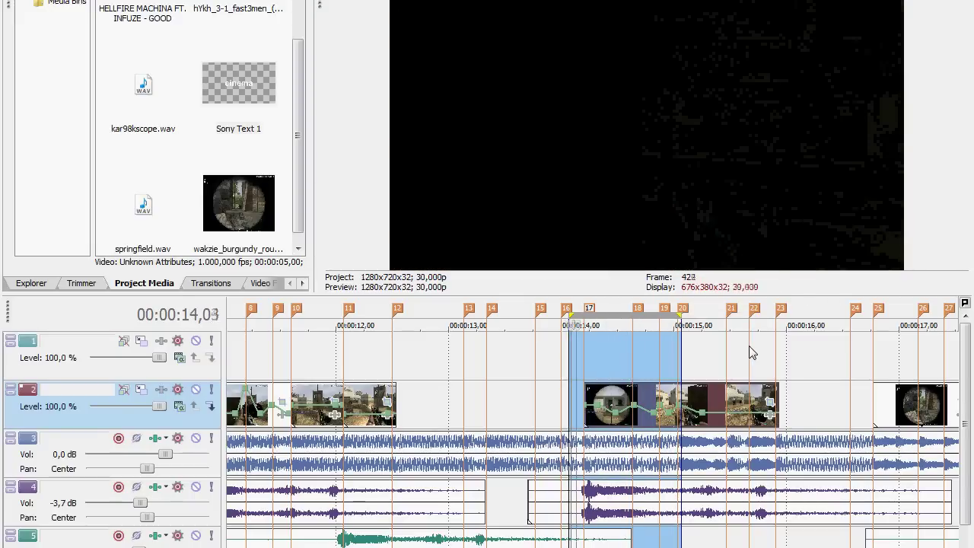
left_click(638, 310)
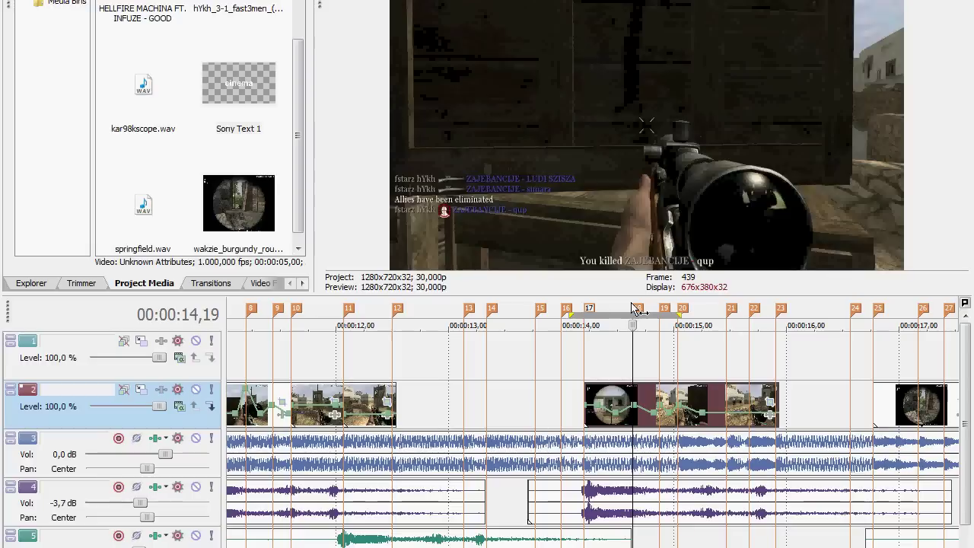
key("space")
key("space")
key("space")
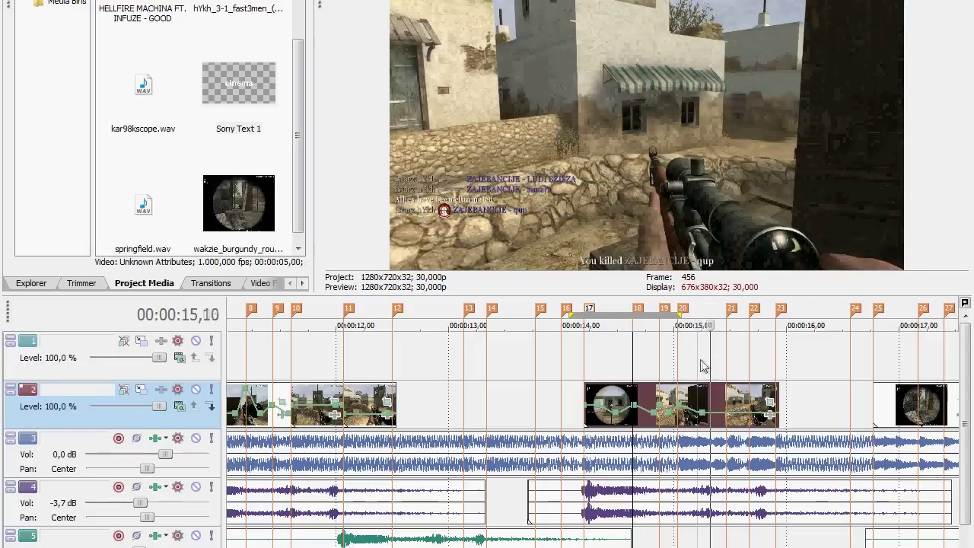
- Split the track 2 clip at marker 20 and add velocity points to its second part around markers 21 and 22
left_click(677, 363)
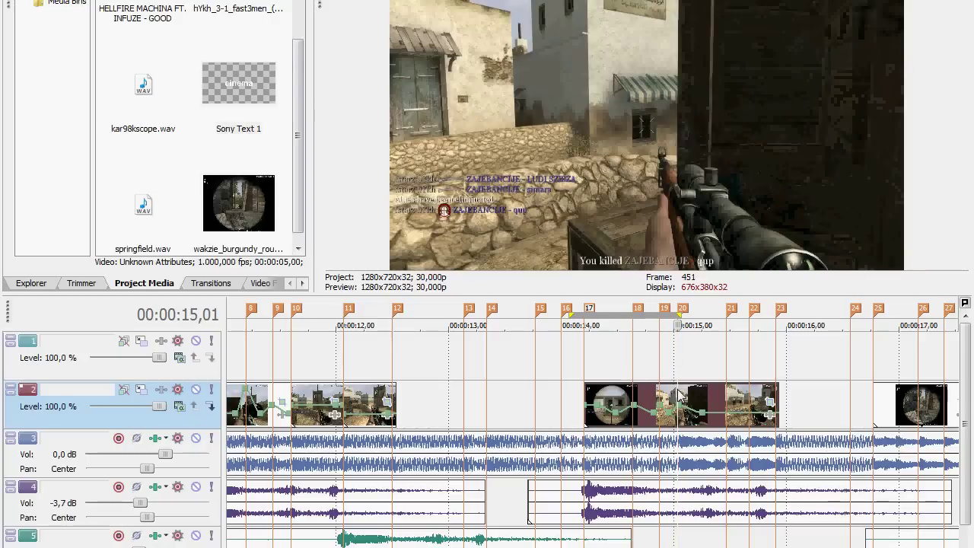
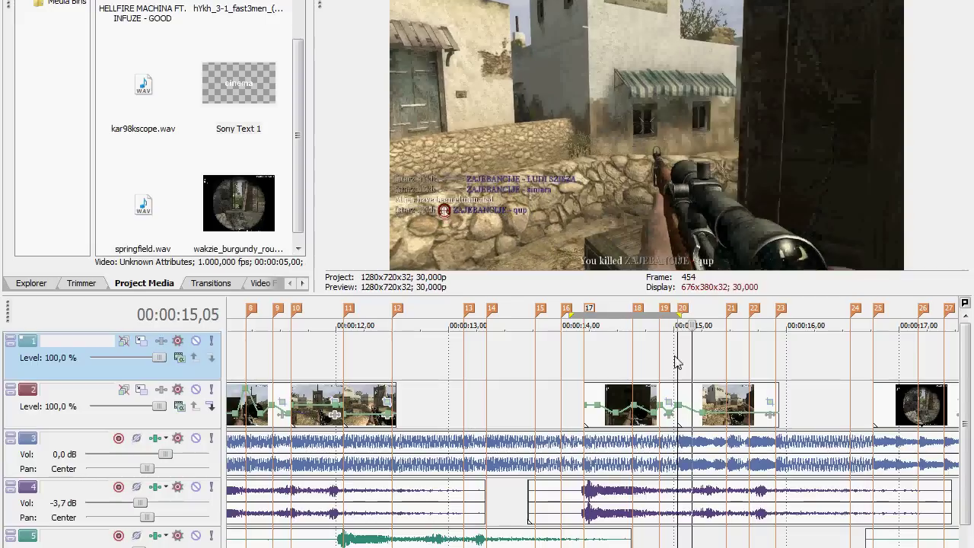
left_click(698, 401)
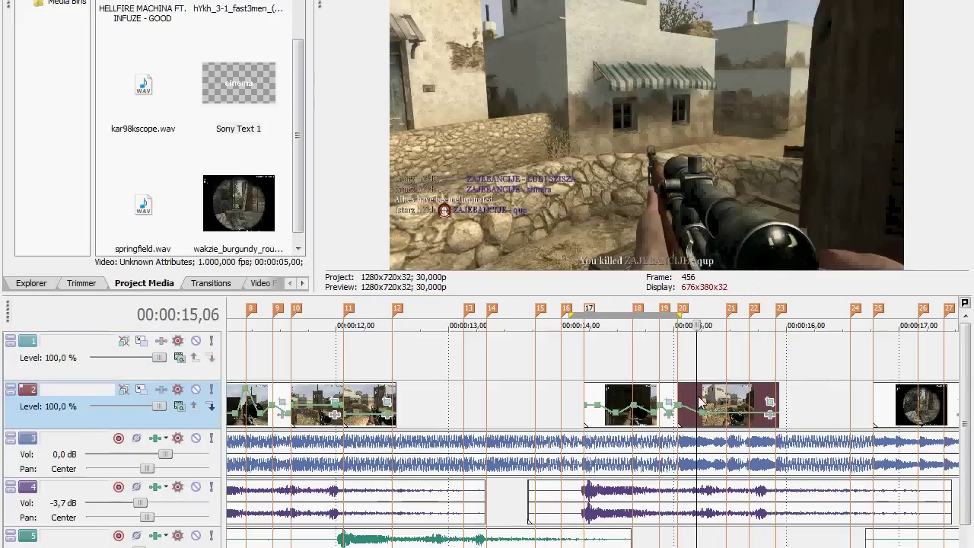
right_click(724, 414)
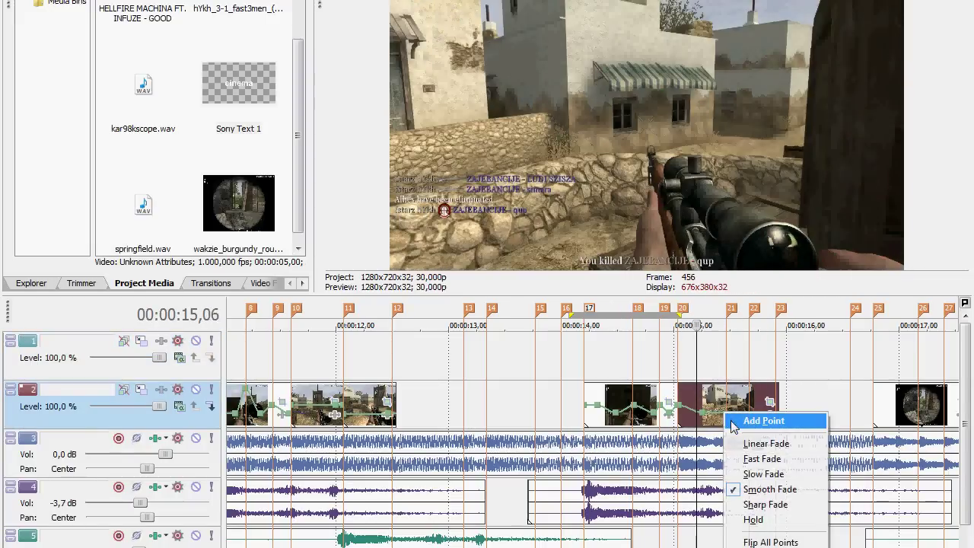
left_click(739, 419)
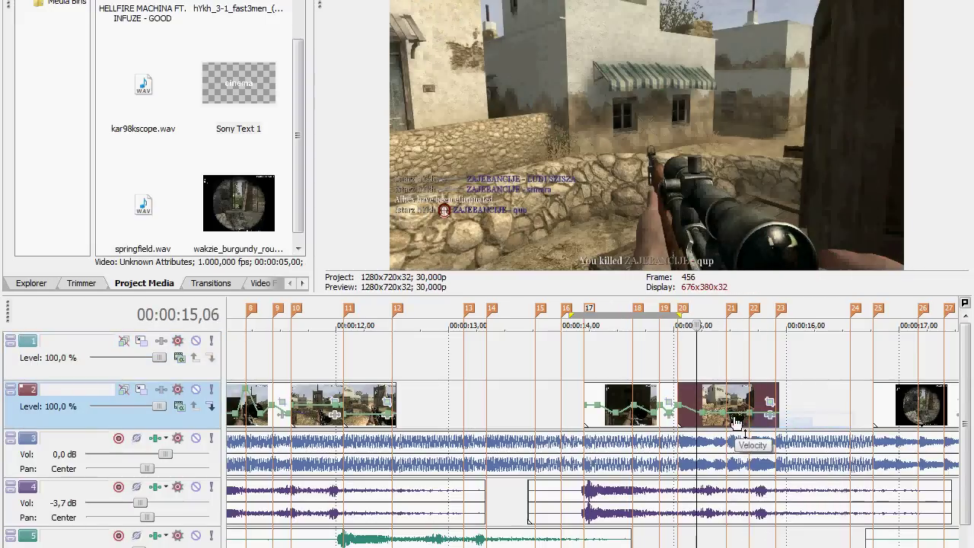
right_click(767, 414)
left_click(779, 423)
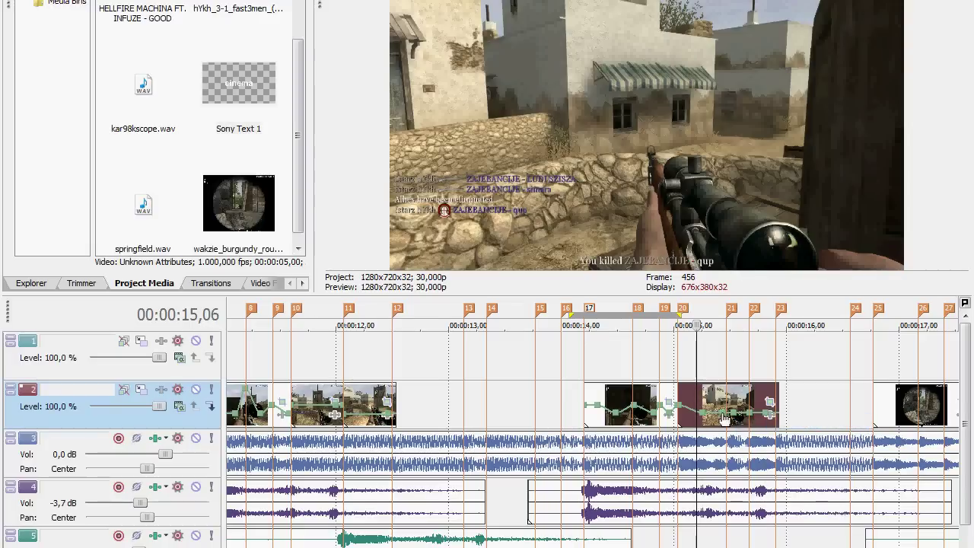
right_click(712, 413)
left_click(726, 424)
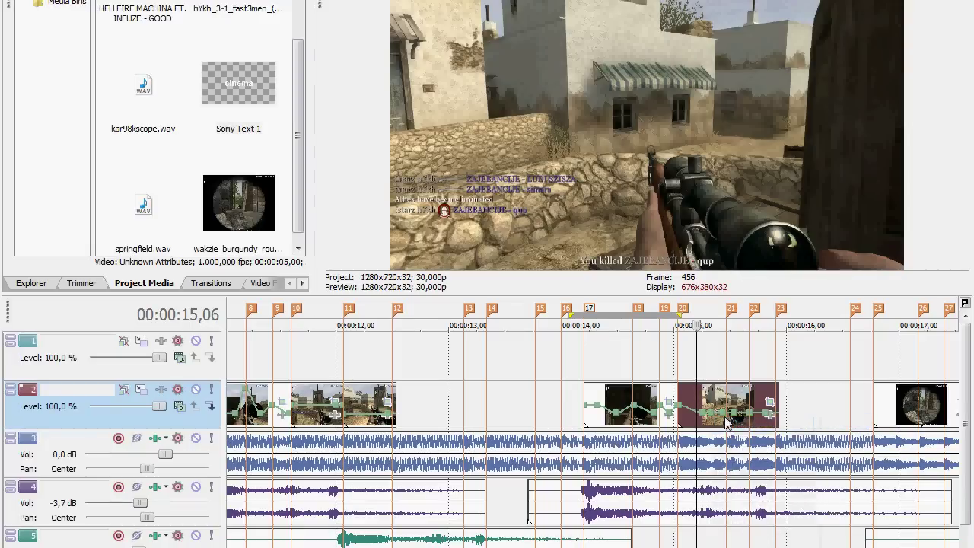
- Play back the second clip part from marker 20 and the music after marker 23 to check the timing
left_click(678, 371)
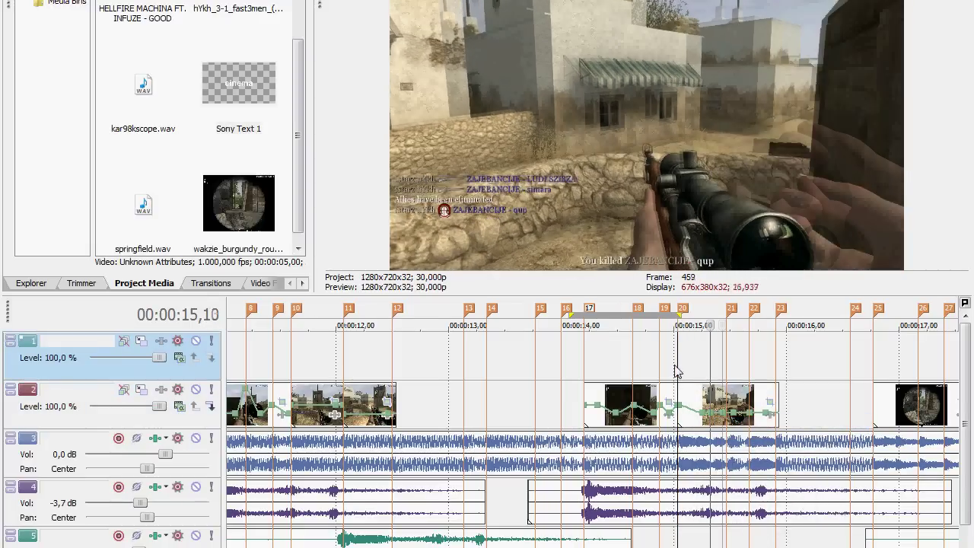
key("space")
left_click(778, 372)
key("space")
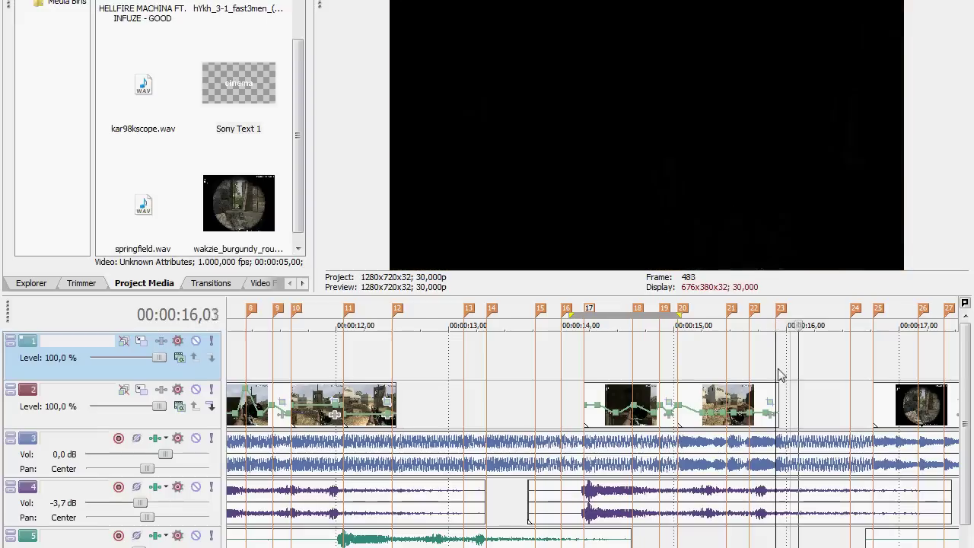
key("space")
key("space")
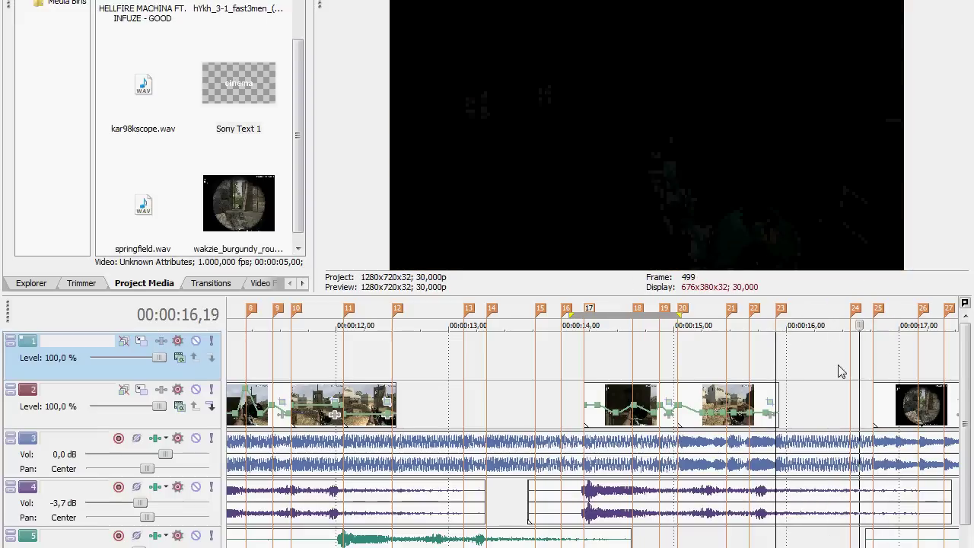
key("space")
- Set the velocity points at markers 21 and 22 to normal velocity and extend the clip's end to marker 24
left_click(712, 396)
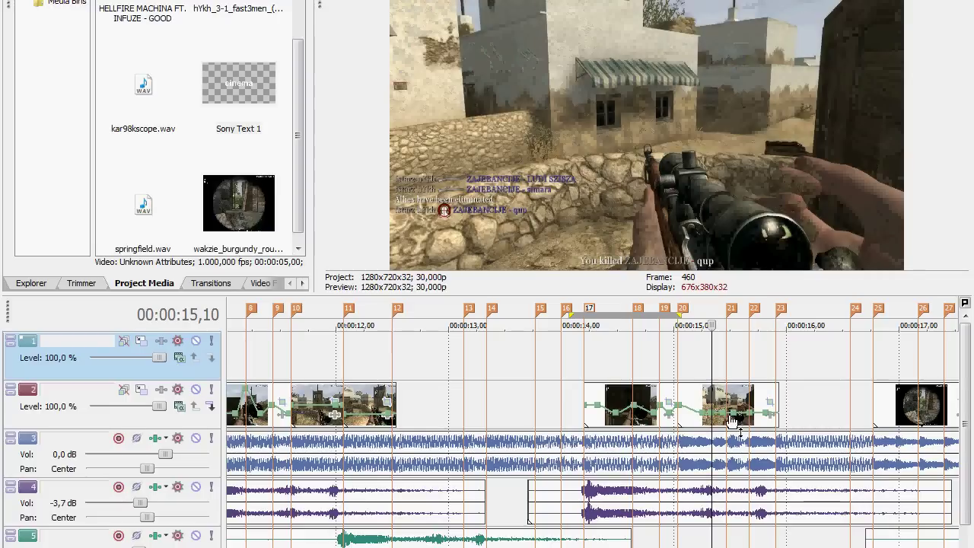
right_click(728, 417)
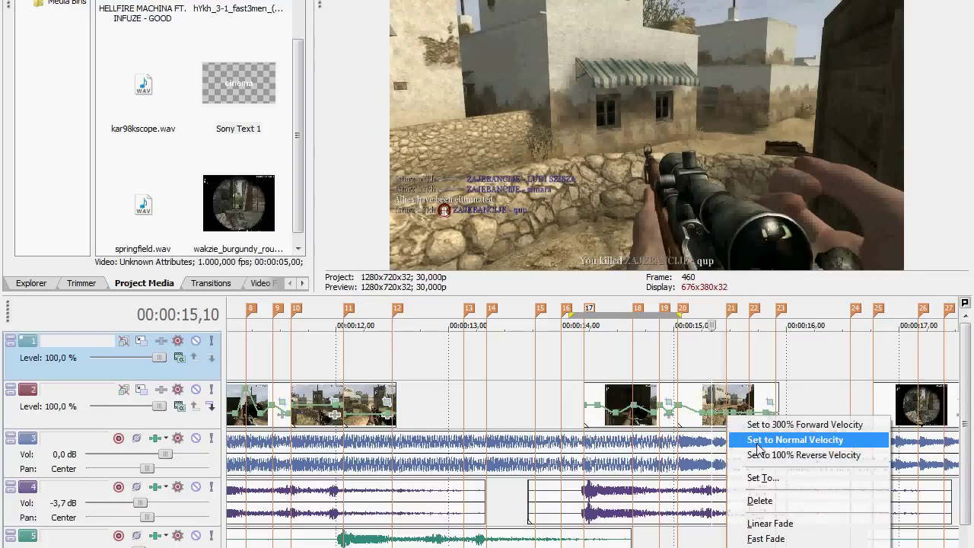
left_click(758, 444)
right_click(751, 414)
left_click(767, 439)
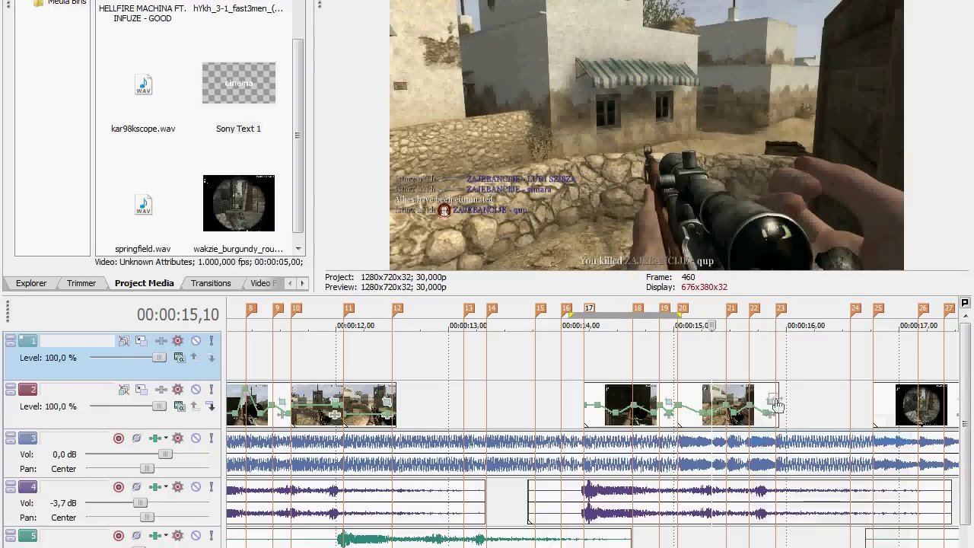
left_click_drag(778, 404, 850, 399)
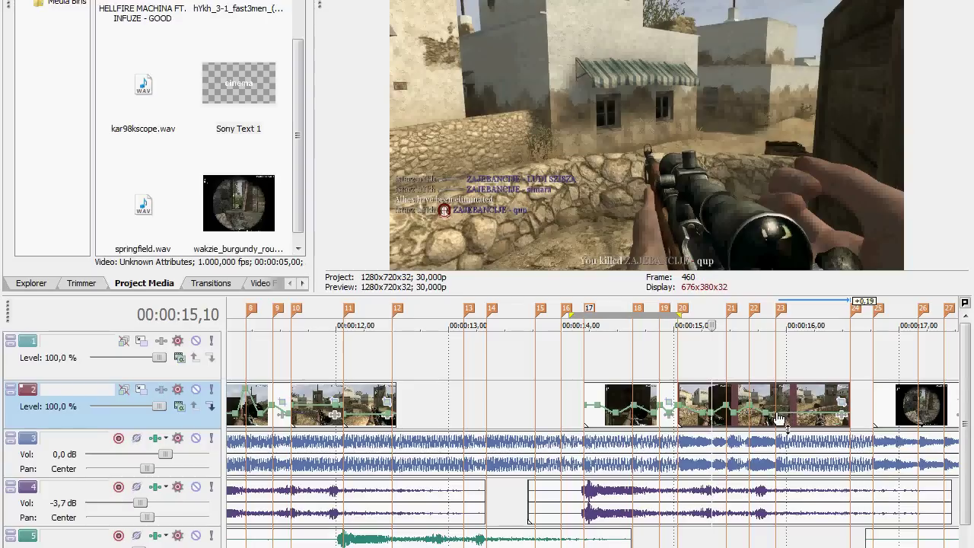
- Add velocity points at marker 23 and shortly after it, and set the marker 23 point to normal velocity
right_click(777, 415)
left_click(798, 425)
right_click(813, 414)
left_click(815, 419)
right_click(777, 415)
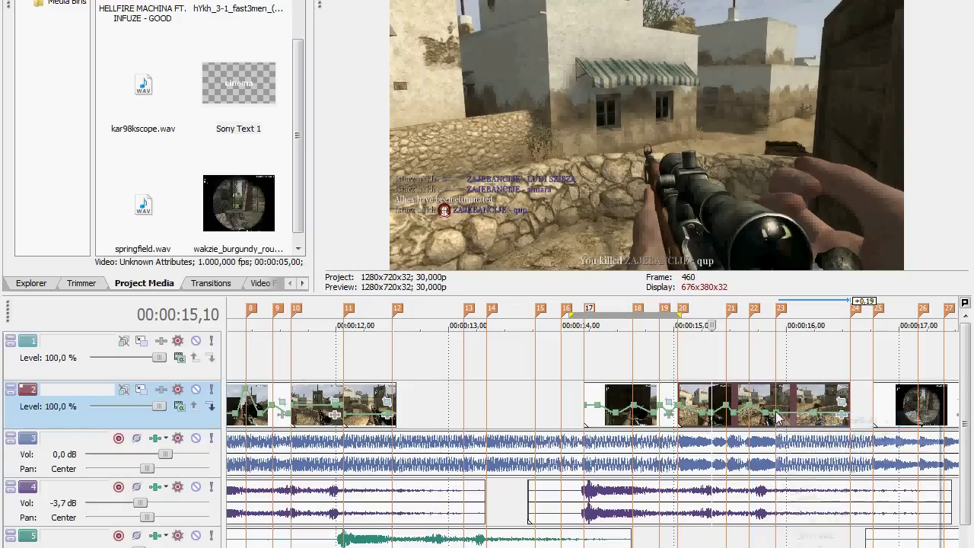
left_click(811, 436)
- Play back the section between markers 20 and 24 to check the velocity changes against the music
left_click(739, 361)
key("space")
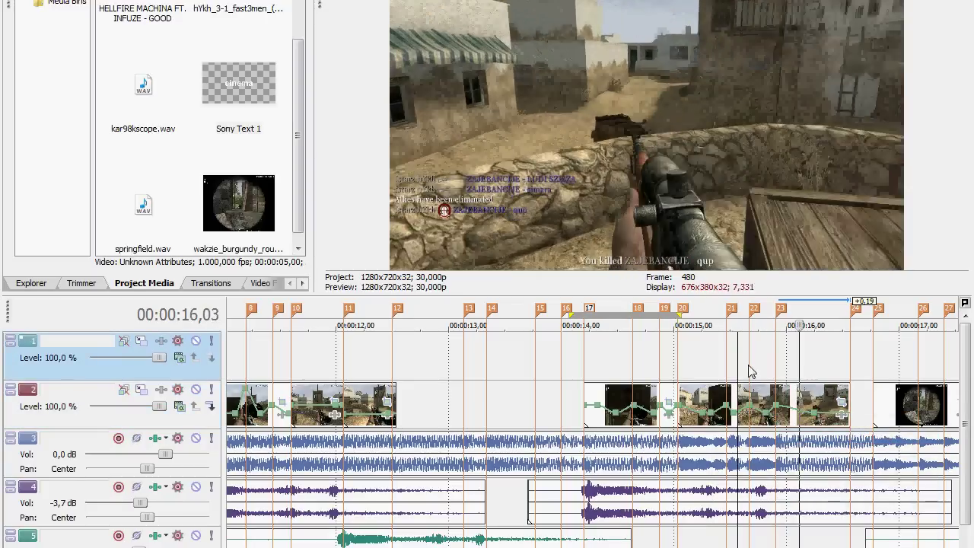
key("space")
left_click_drag(691, 320, 850, 325)
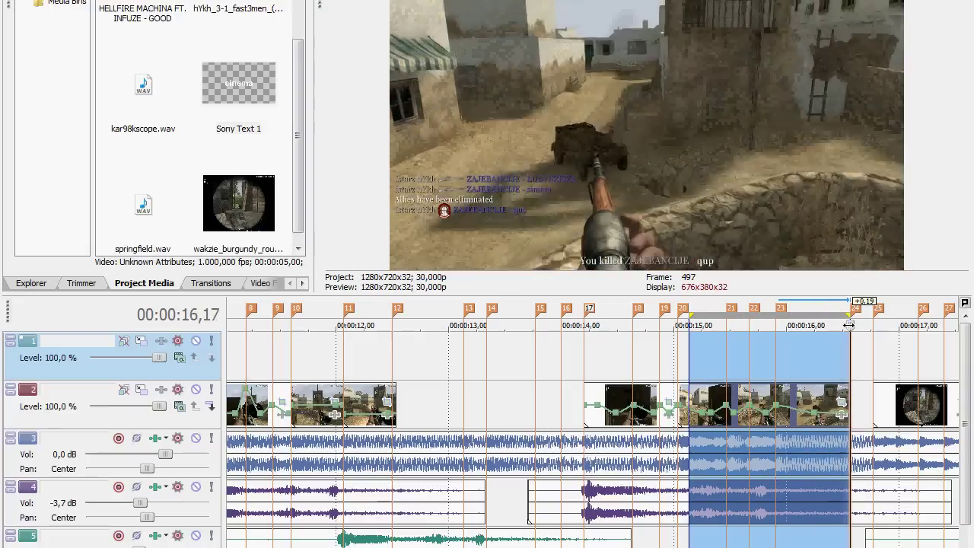
key("space")
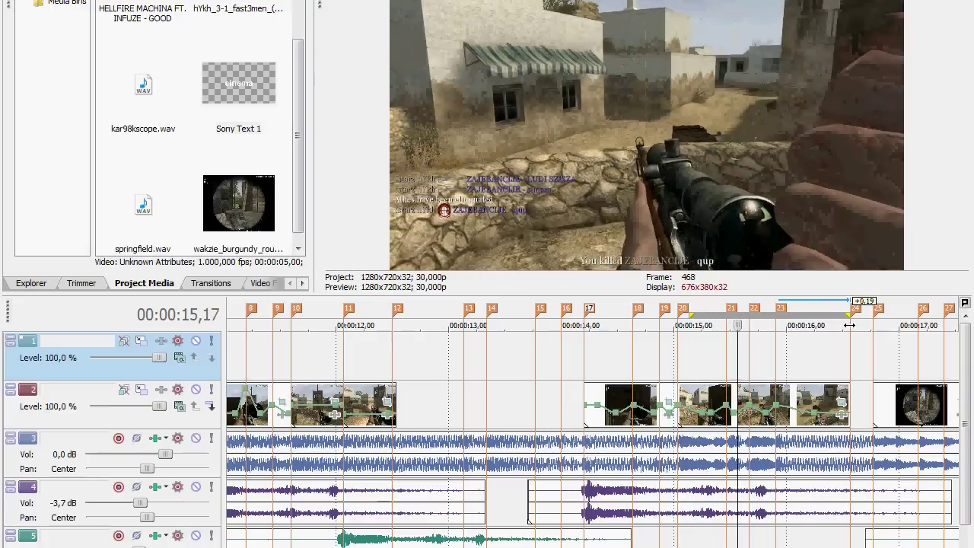
key("space")
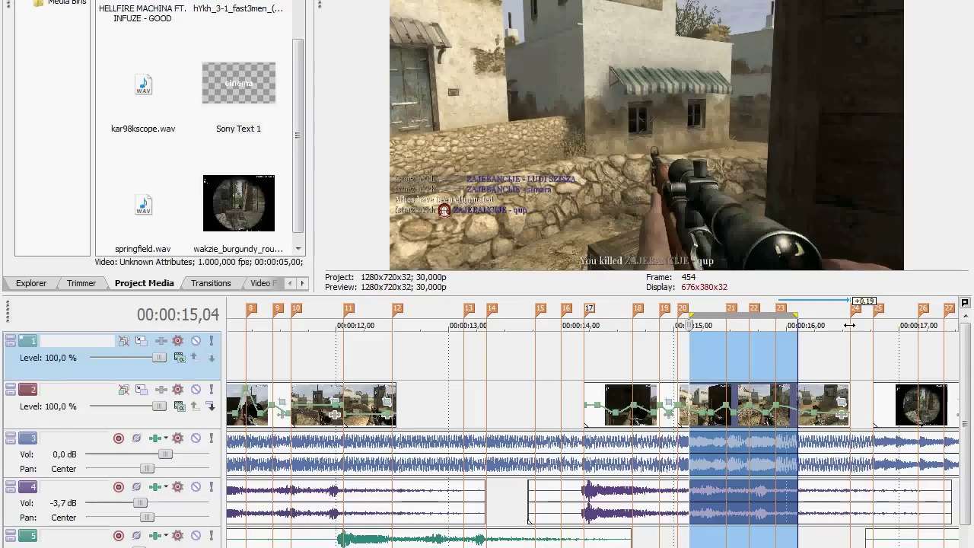
left_click(778, 369)
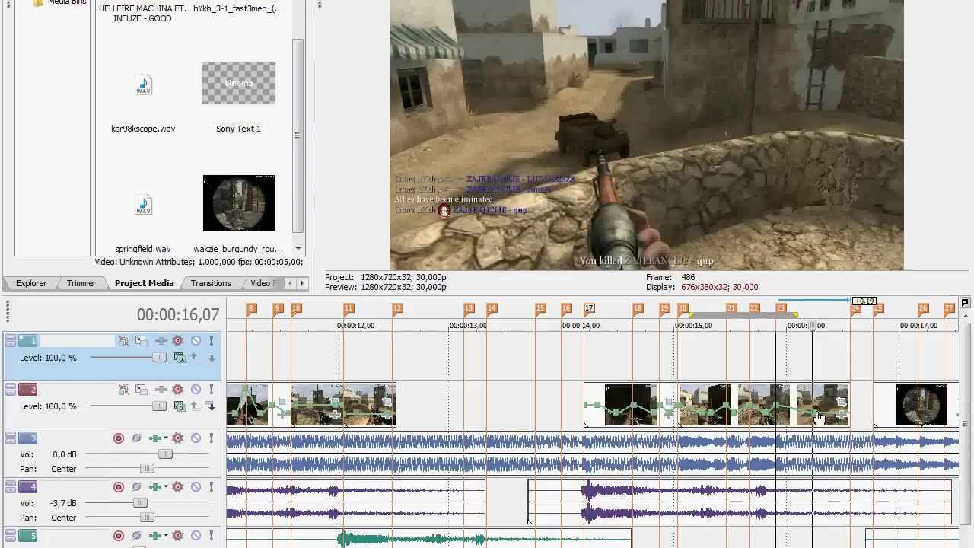
- Raise the second clip part's velocity point at marker 23 to 128 %
key("space")
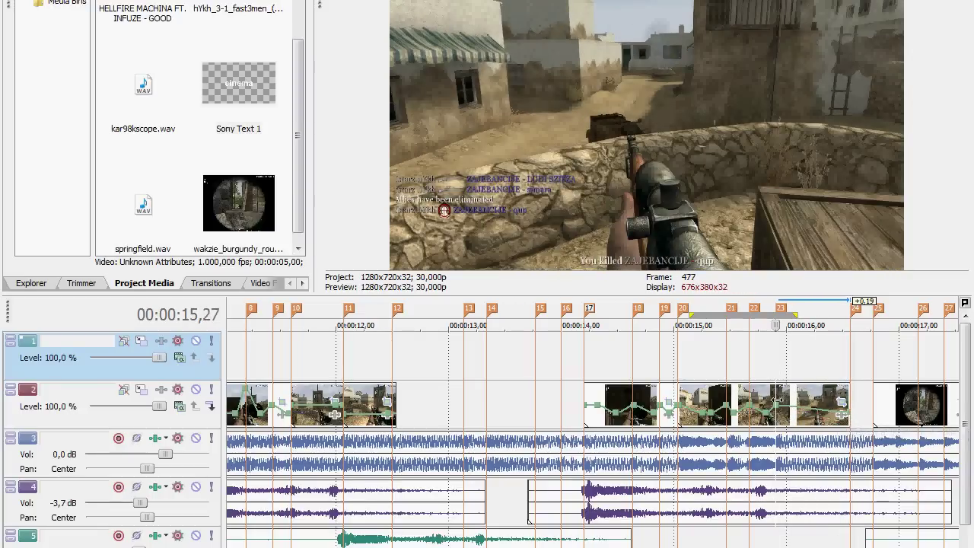
mouse_move(777, 411)
left_mouse_down()
mouse_move(782, 399)
mouse_move(778, 405)
left_mouse_up()
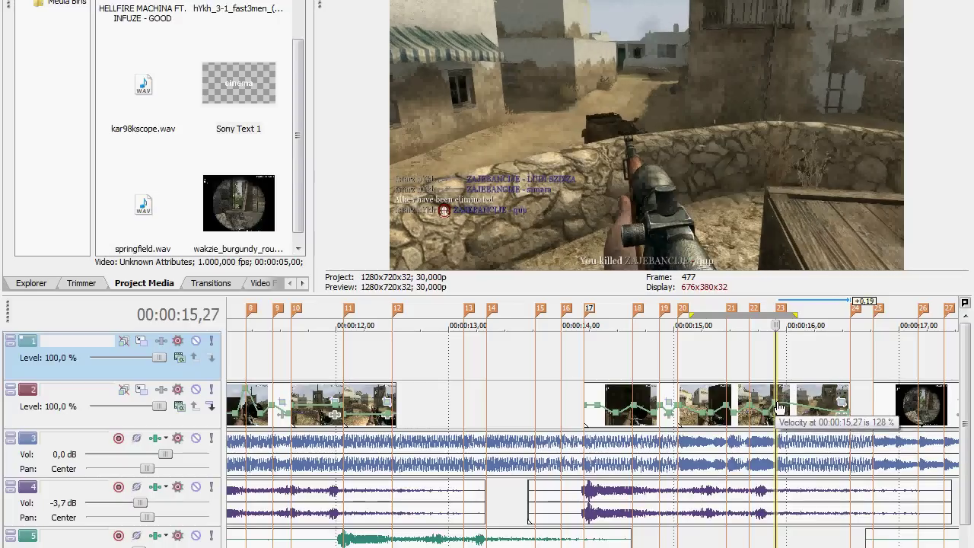
left_click(784, 377)
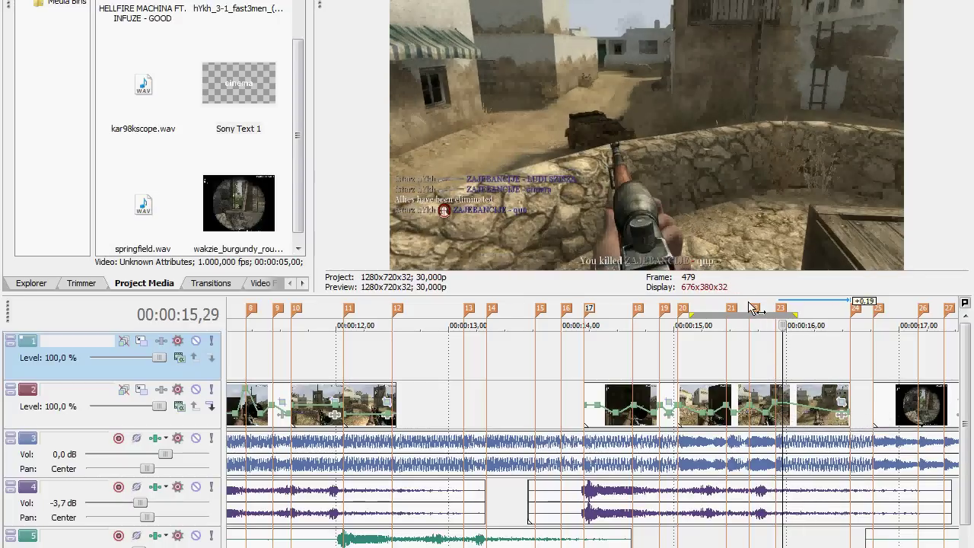
- Play back the section between markers 22 and 24 to check the velocity change against the music
left_click_drag(750, 308, 852, 312)
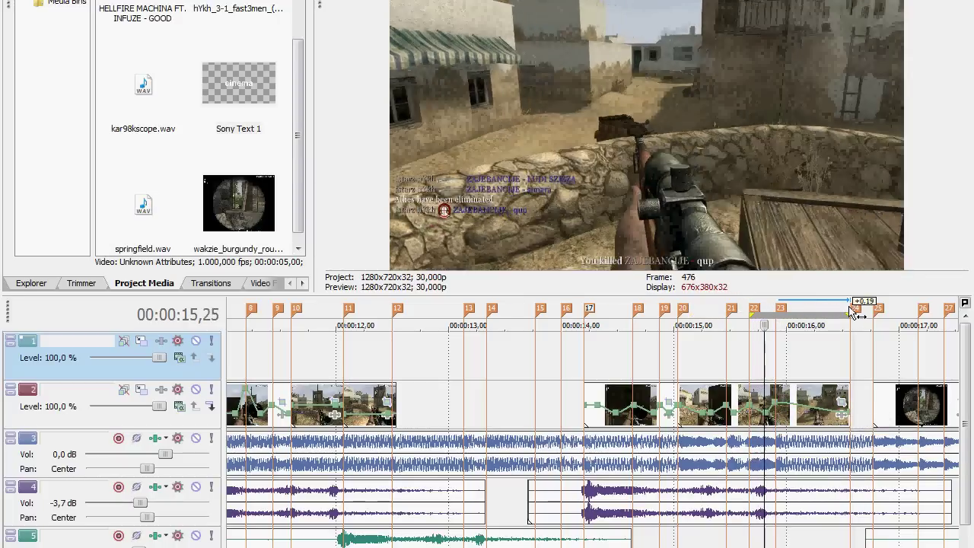
double_click(852, 312)
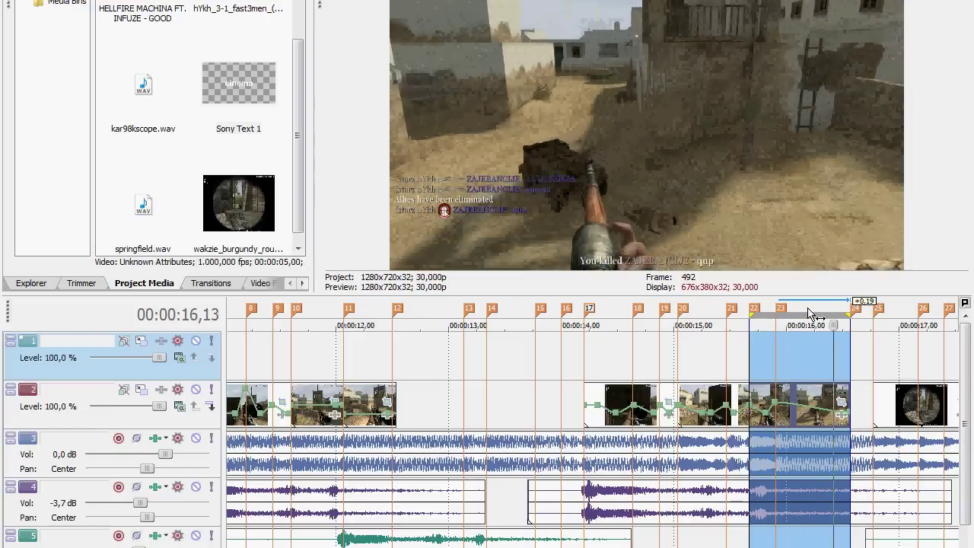
left_click(847, 308)
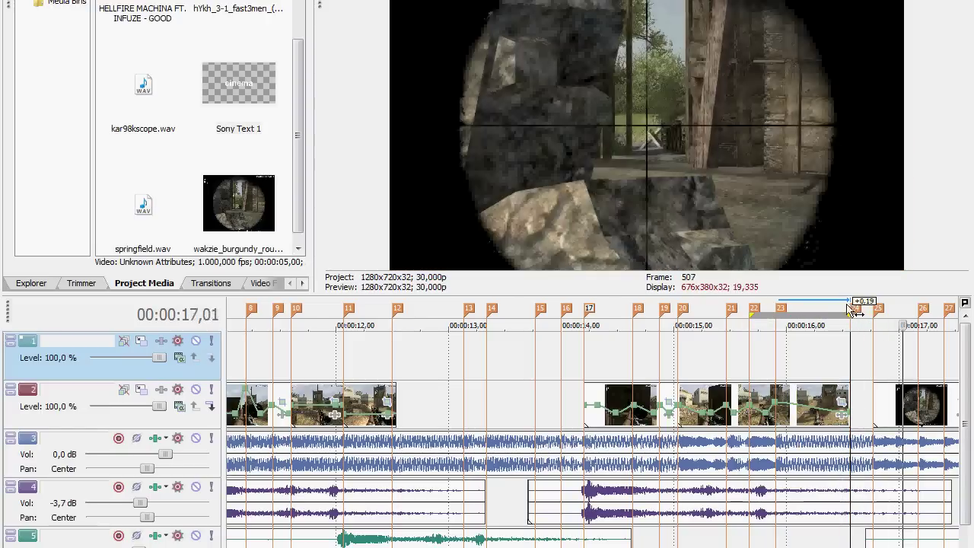
scroll(851, 309, "down", 3)
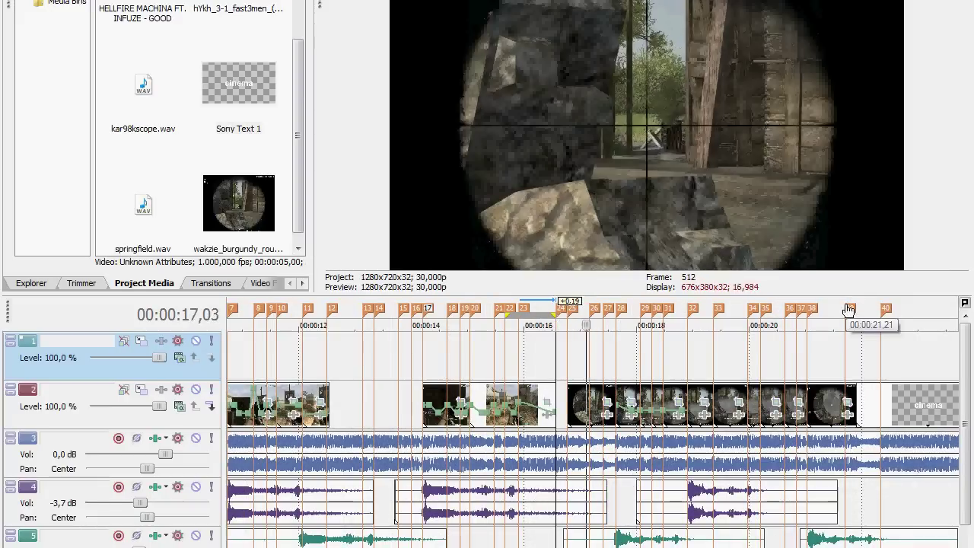
- Extend the end of the clip that starts at marker 11 to marker 13
left_click(331, 309)
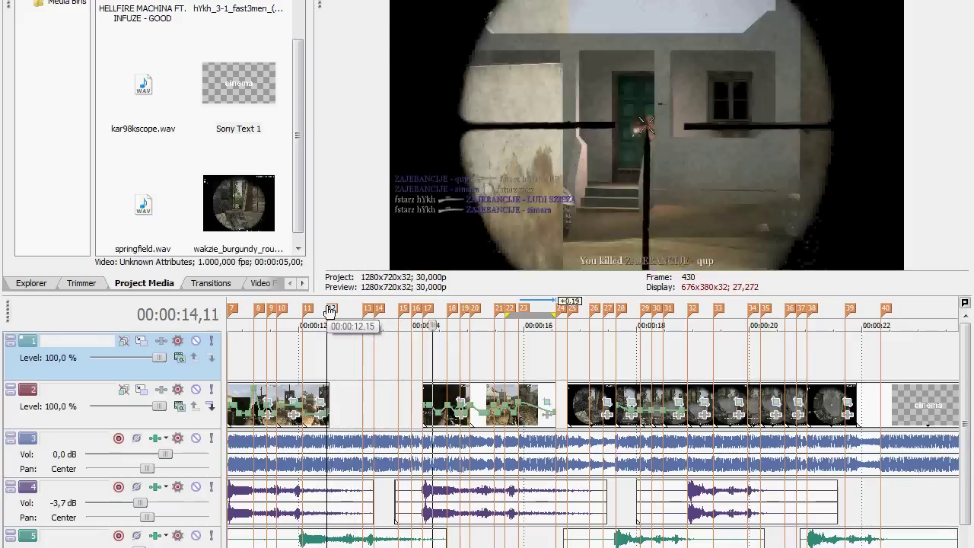
left_click(283, 309)
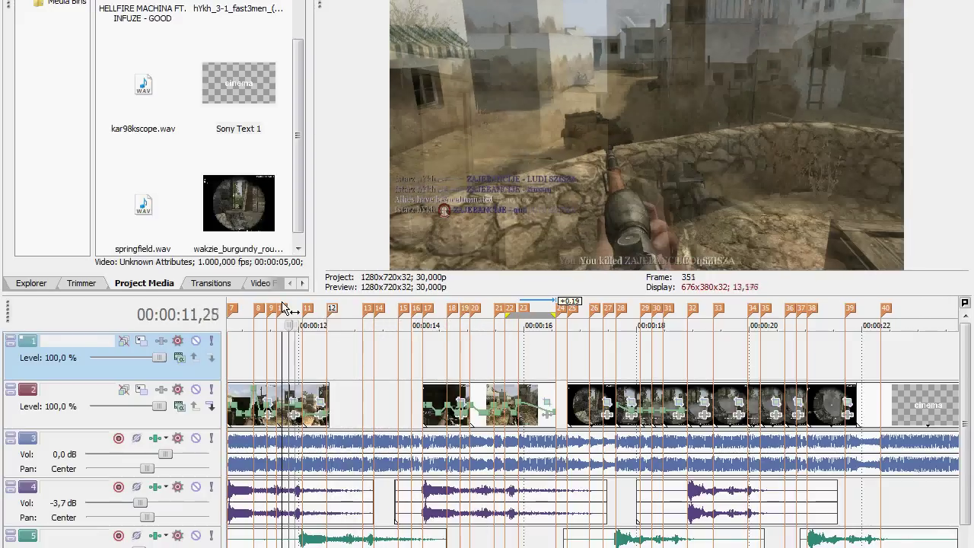
scroll(341, 348, "up", 3)
key("space")
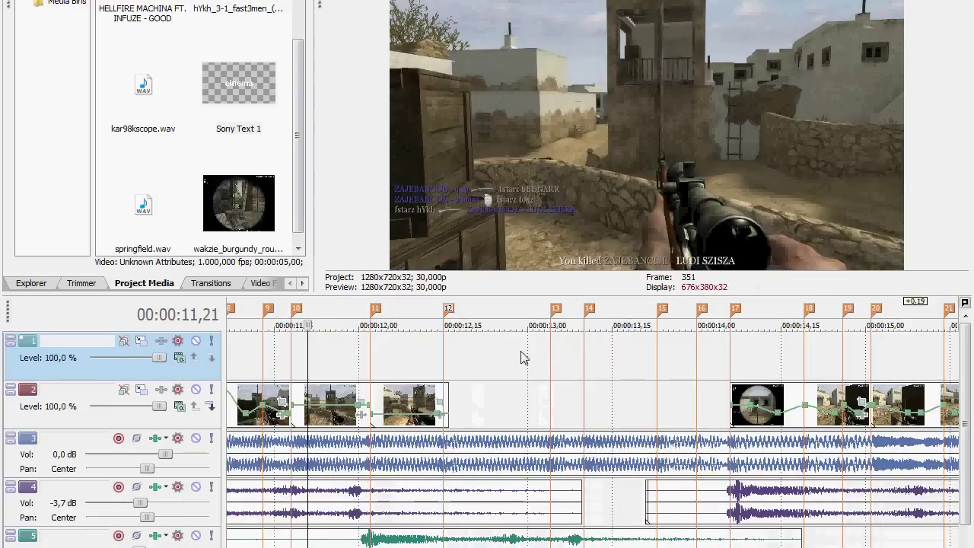
key("space")
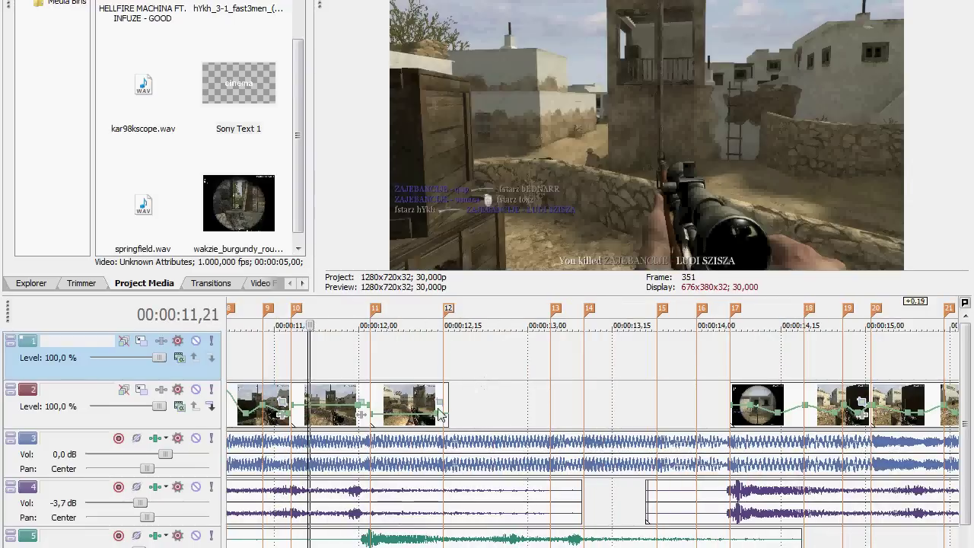
left_click_drag(448, 399, 550, 394)
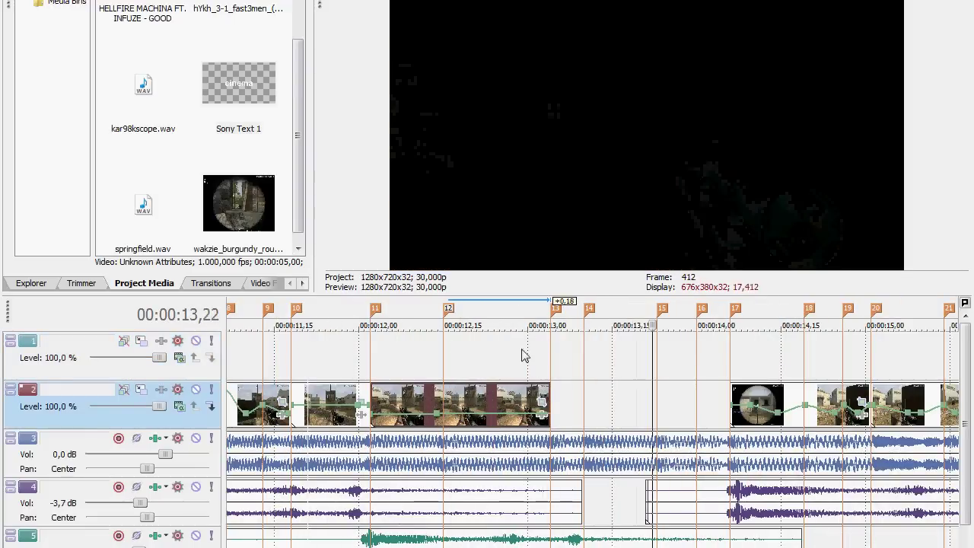
- Play back the extended clip from marker 11 and place the cursor at marker 13
left_click(375, 310)
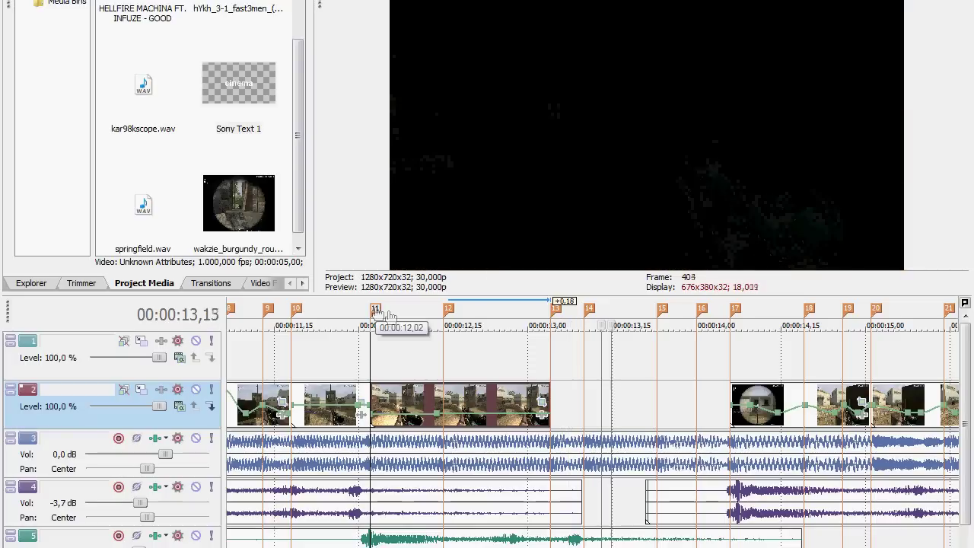
key("space")
left_click(555, 319)
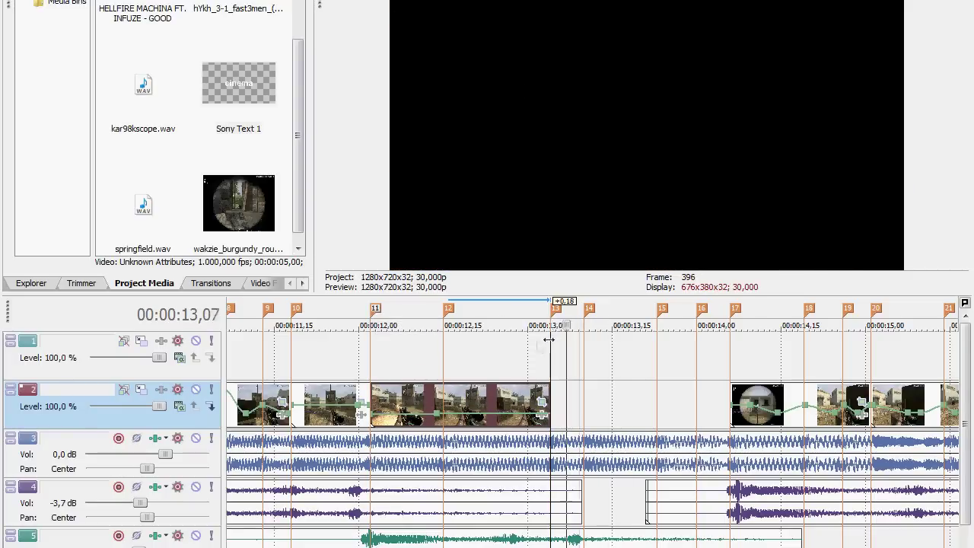
right_click(564, 359)
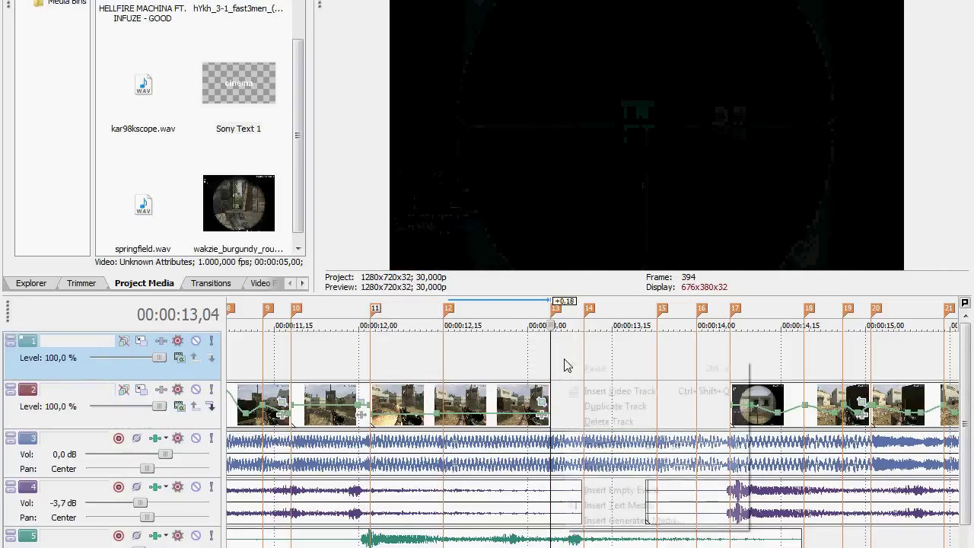
left_click(648, 520)
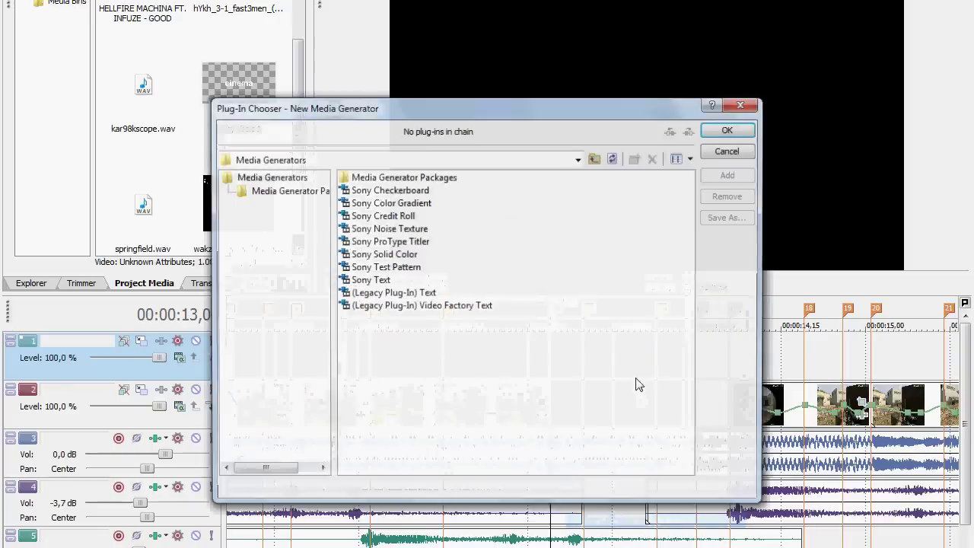
left_click(727, 151)
- Insert text media reading "cinematic" with a trailing line break on track 1 at marker 13
right_click(613, 356)
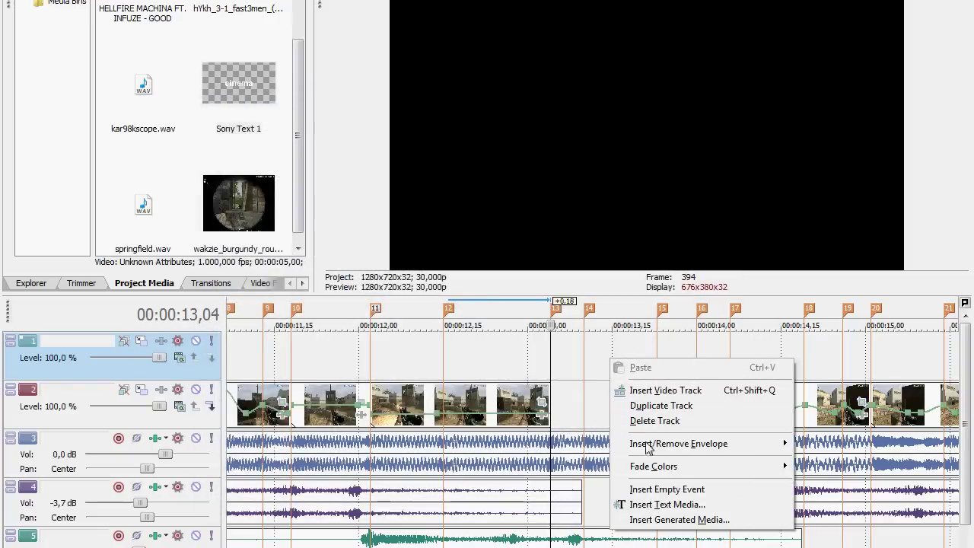
left_click(658, 502)
key("ctrl+a")
type("c")
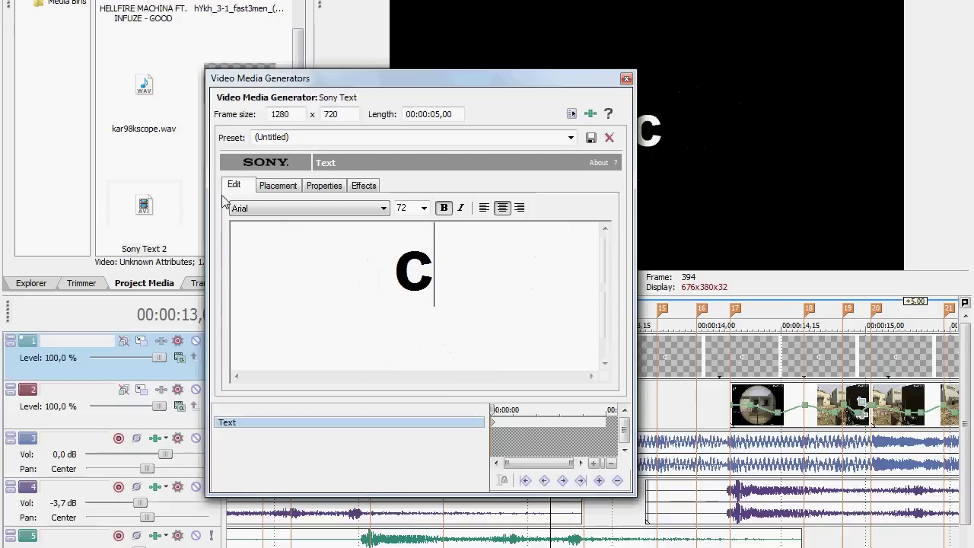
type("inematic")
key("Return")
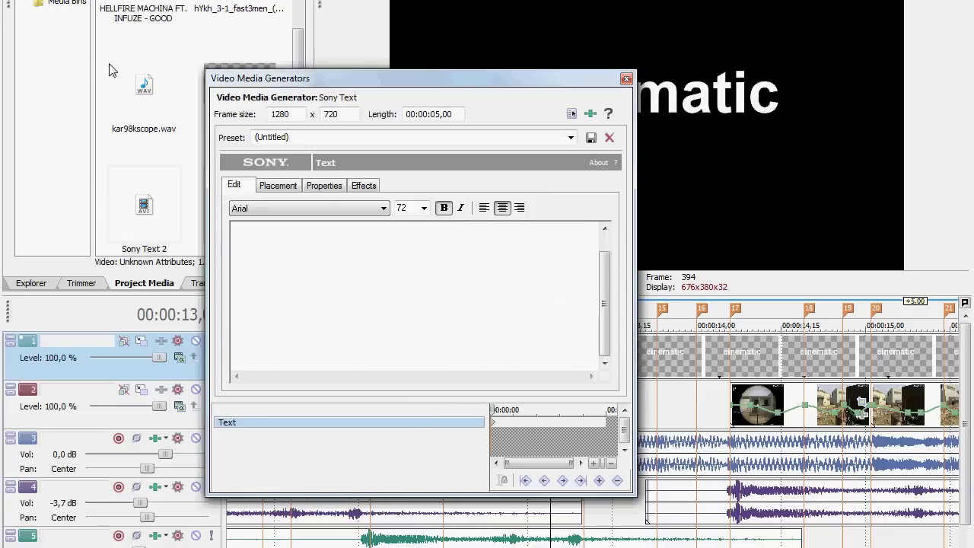
left_click(628, 80)
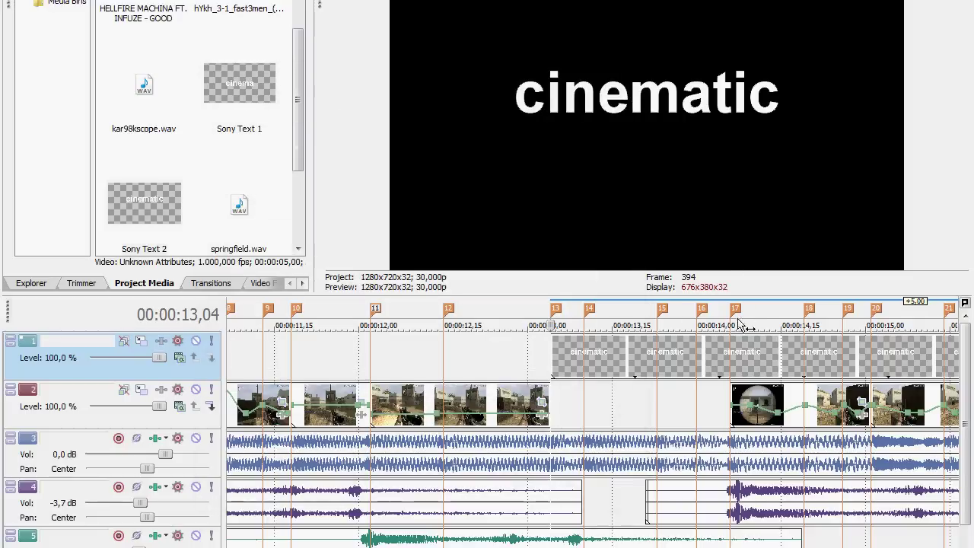
- Split the "cinematic" text event at marker 17 and delete the part after it
left_click(735, 347)
key("s")
left_click(749, 353)
key("Delete")
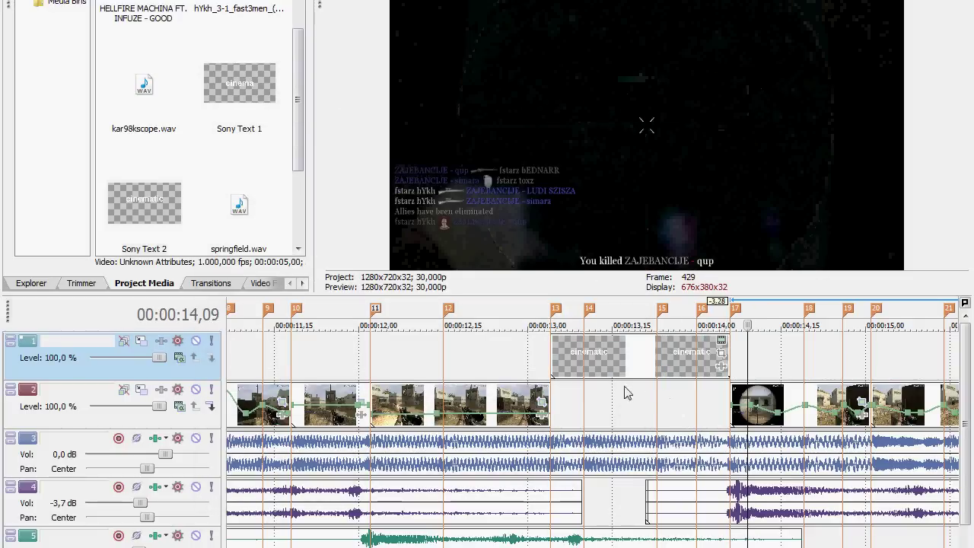
- Play back the "cinematic" text section from marker 13 to marker 17 to check it against the music
left_click(601, 360)
left_click(546, 311)
key("space")
key("space")
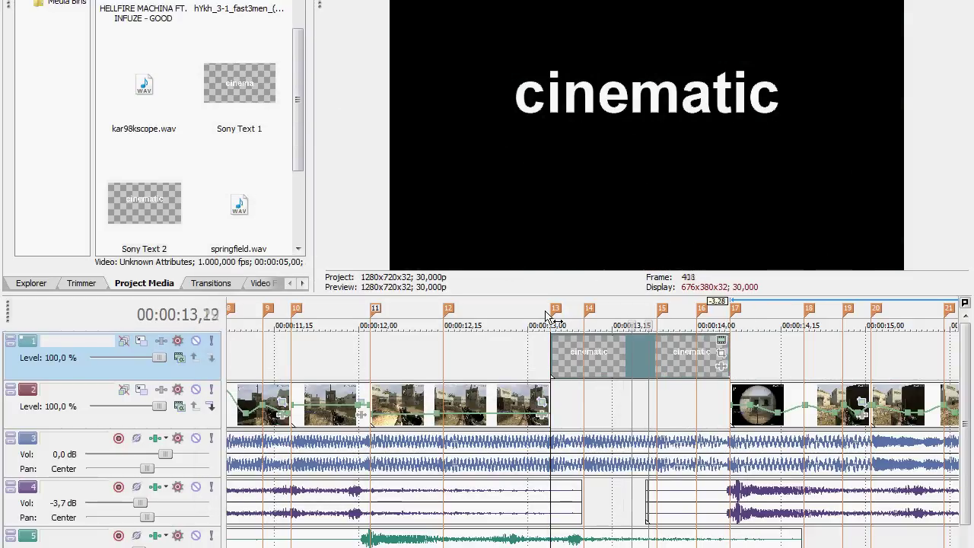
key("space")
key("space")
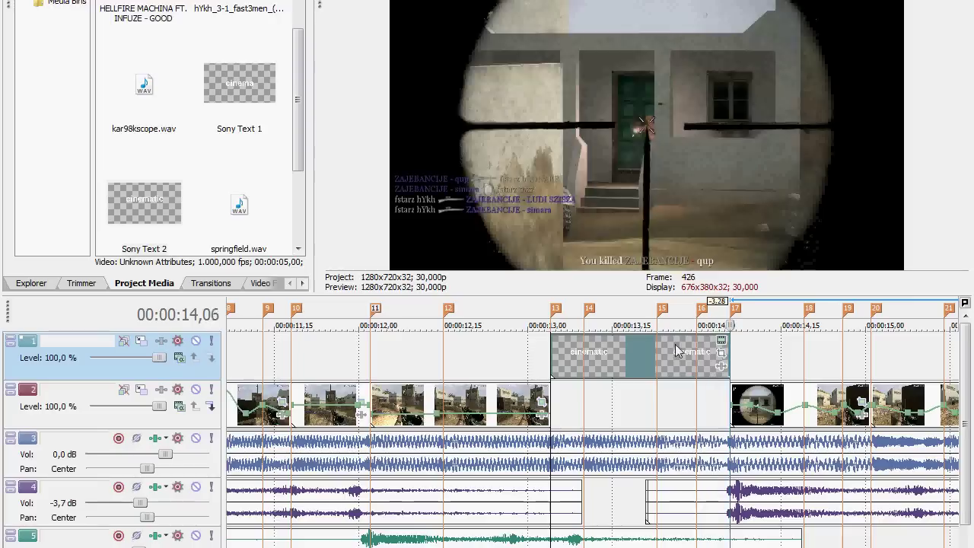
key("space")
key("space")
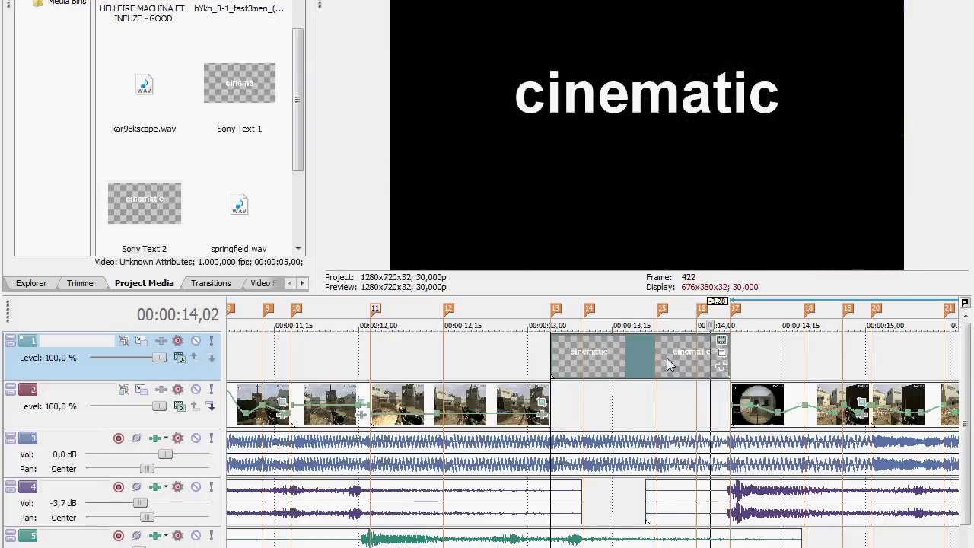
- Move the "cinematic" text event down to track 2 and paste a copy of the clip at marker 17 onto track 1
left_click(665, 358)
left_click_drag(664, 358, 681, 408)
left_click(733, 397)
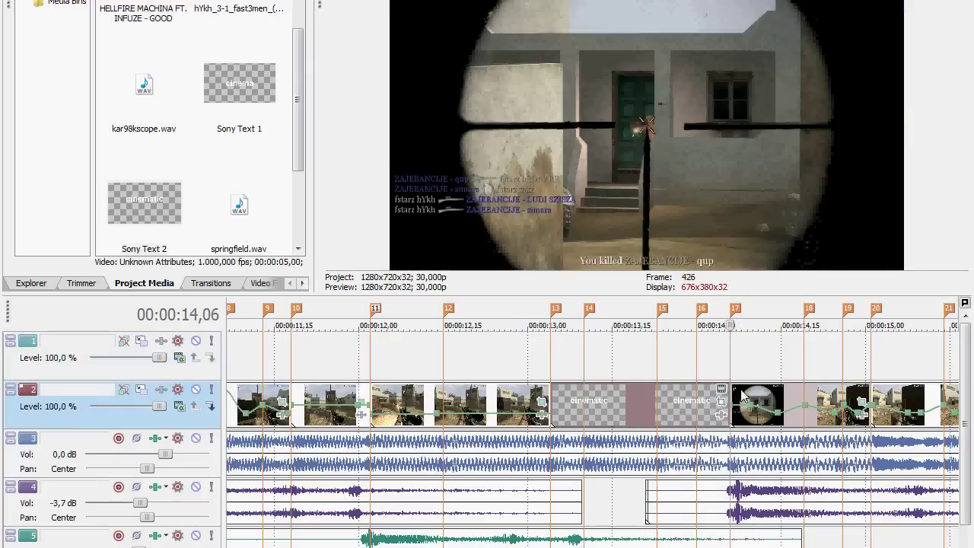
key("ctrl+c")
left_click(732, 360)
key("ctrl+v")
left_click(747, 360)
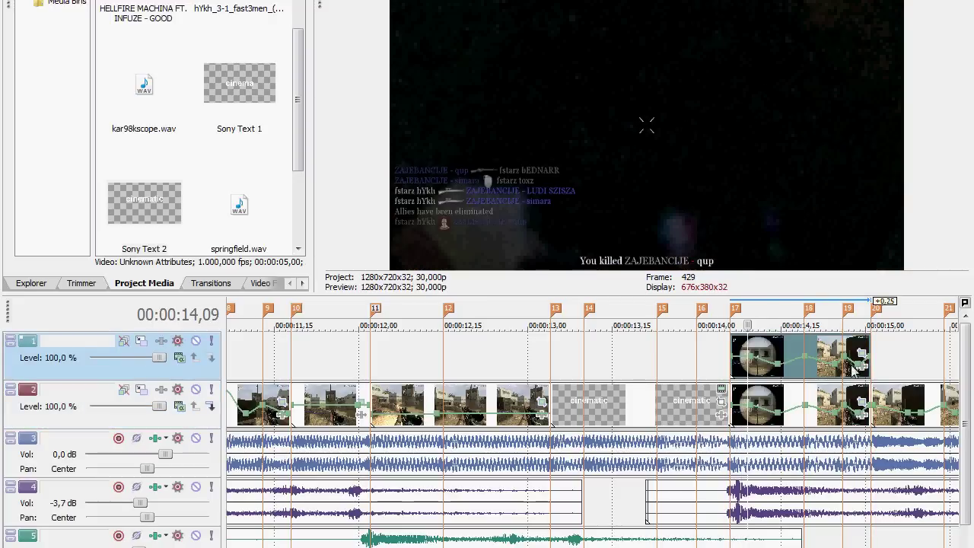
- Set the low velocity points of the copied clip on track 1 to normal velocity and delete its last point
right_click(778, 371)
left_click(803, 373)
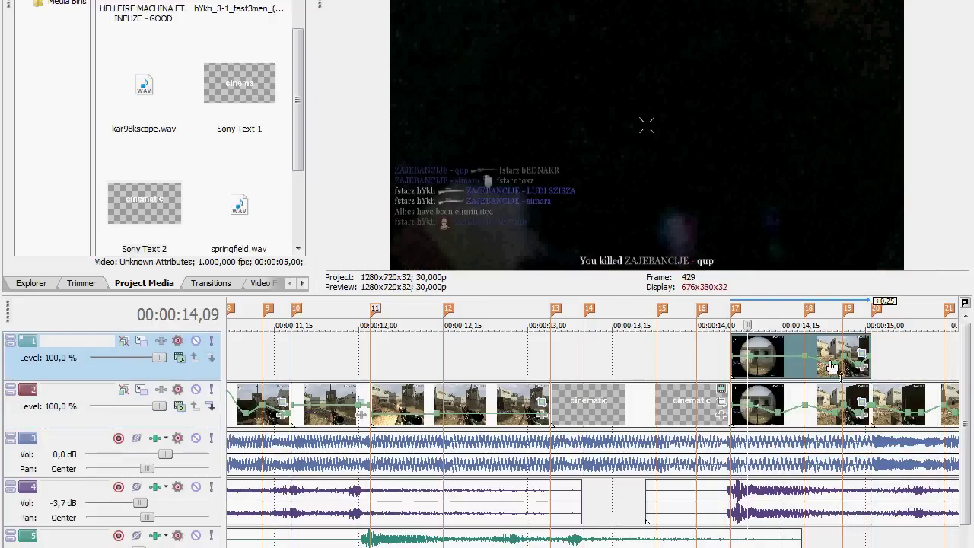
right_click(832, 368)
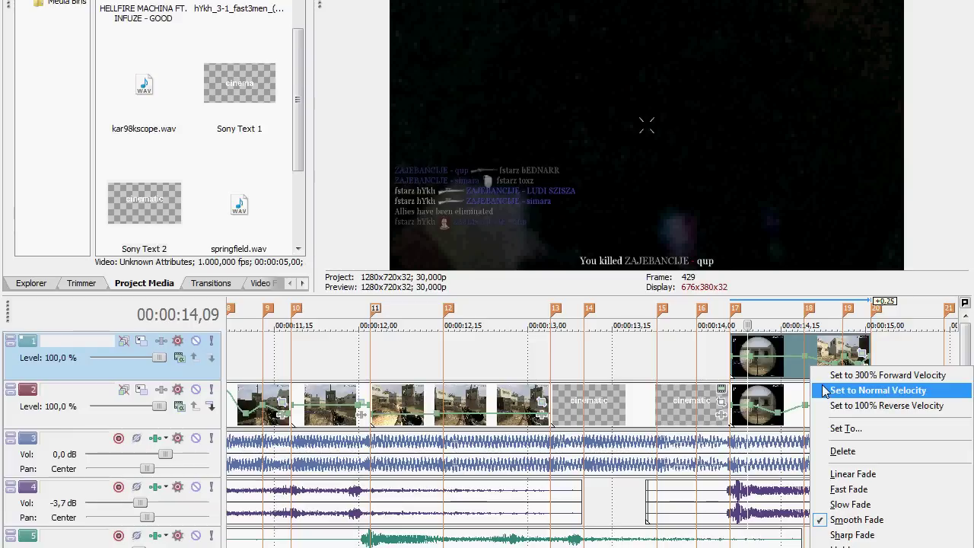
left_click(855, 388)
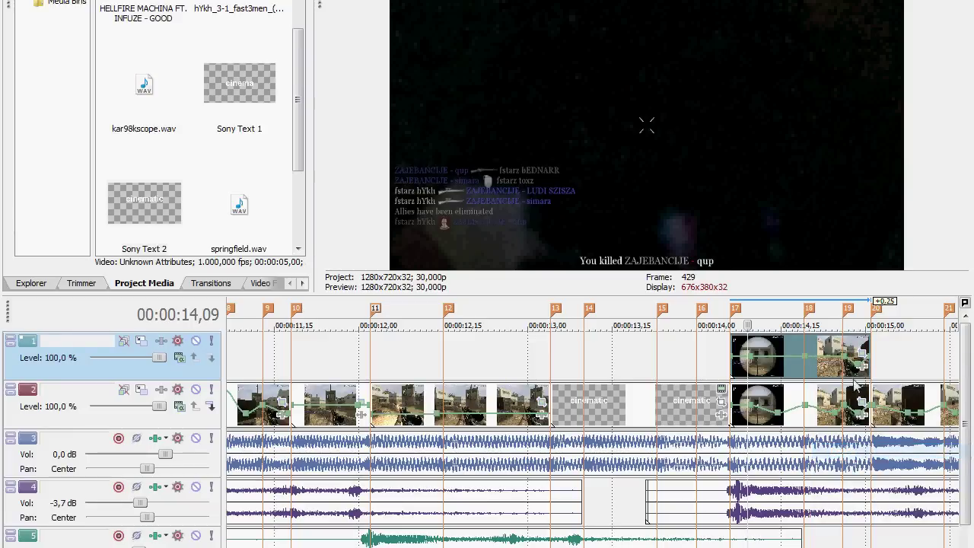
right_click(866, 371)
left_click(838, 428)
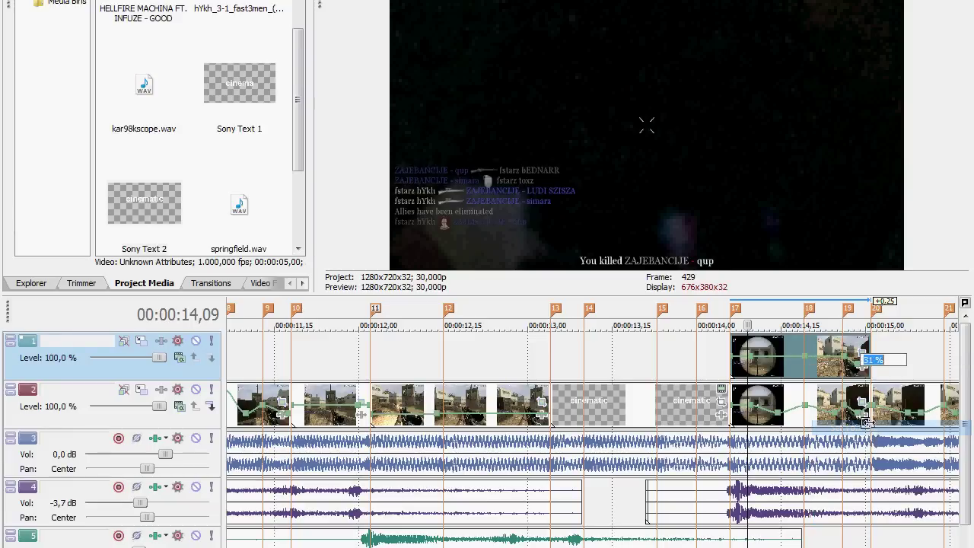
right_click(866, 371)
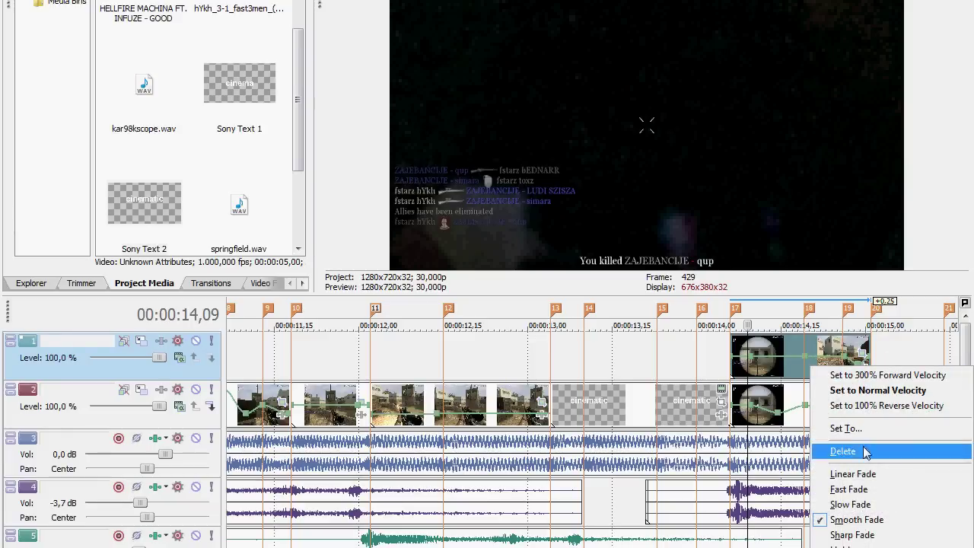
left_click(837, 450)
- Extend the copied clip's start back to marker 15, split it at marker 17 and delete the part after the split
left_click(754, 349)
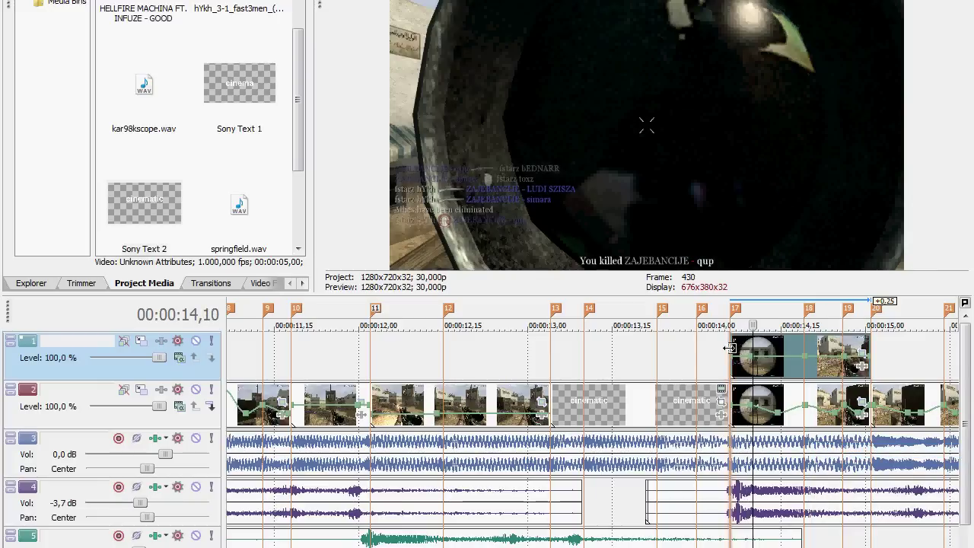
left_click_drag(734, 354, 659, 354)
left_click(731, 350)
key("s")
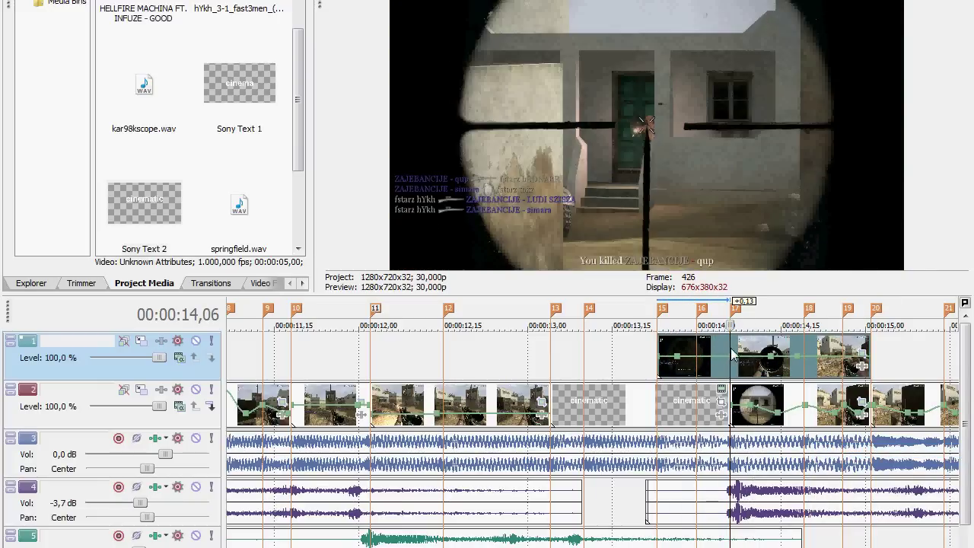
left_click(747, 352)
key("Delete")
- Step through the frames after marker 15 and split the short clip on track 1 at marker 16
left_click(667, 318)
key("Right")
key("Right")
key("Right")
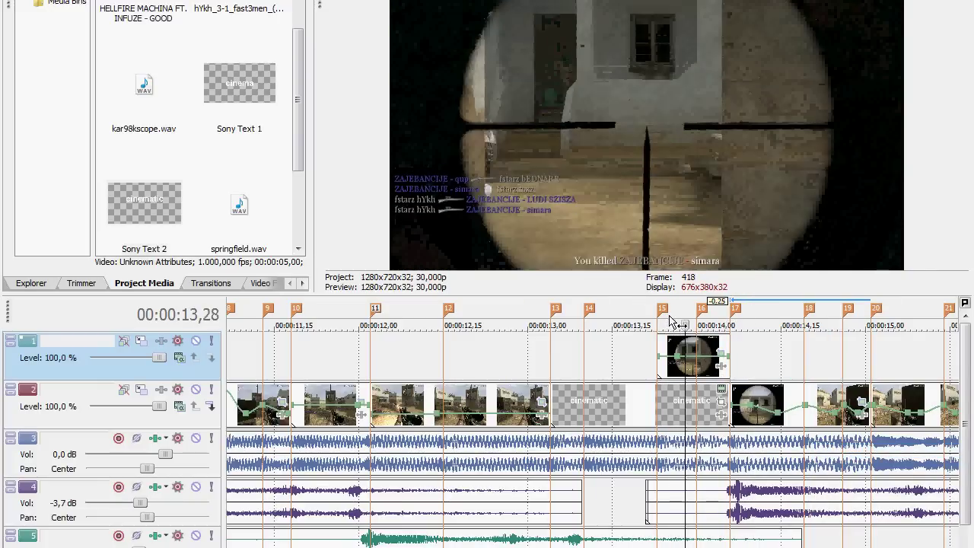
key("Right")
key("Left")
key("Left")
left_click(698, 358)
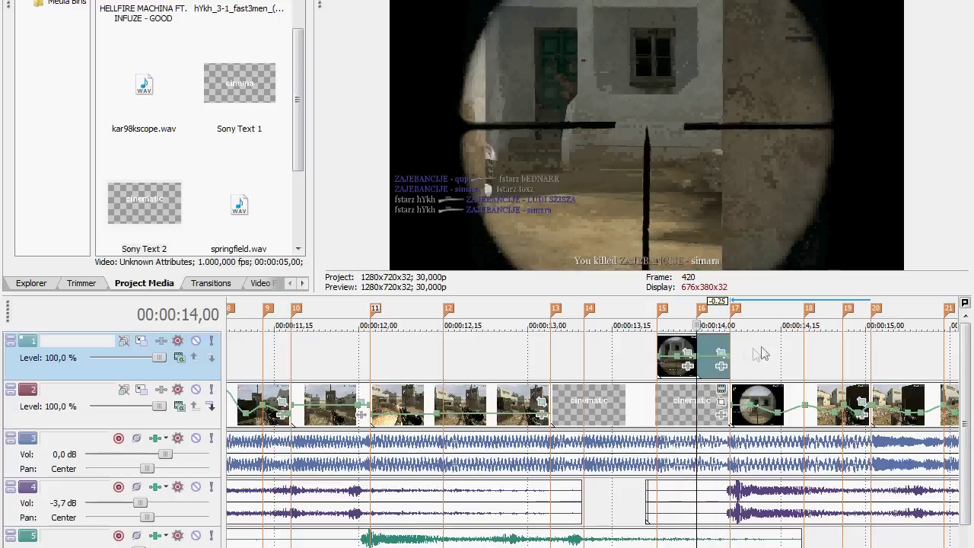
- Insert an empty video track above the short clips and preview the frames between markers 15 and 16
right_click(781, 355)
left_click(836, 387)
left_click(666, 355)
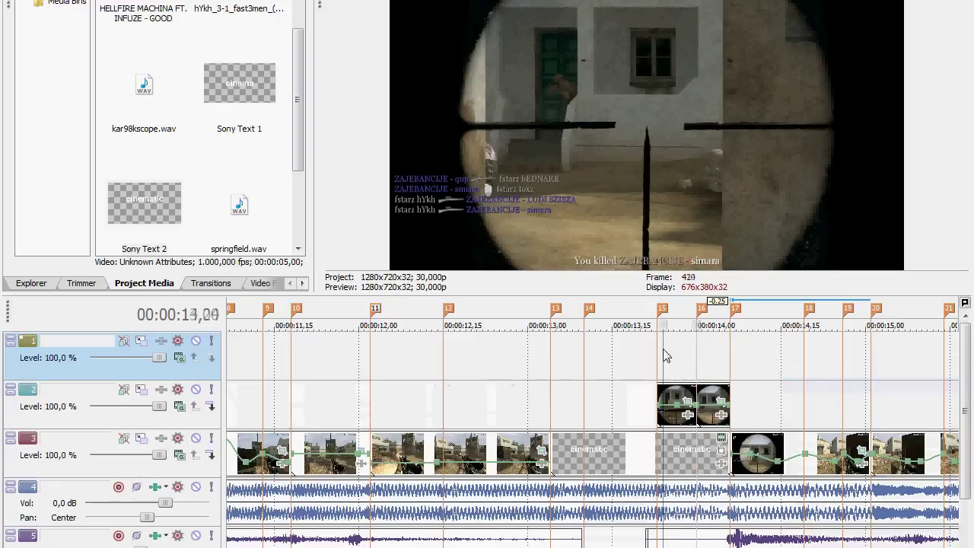
key("Left")
key("space")
key("space")
left_click(674, 394)
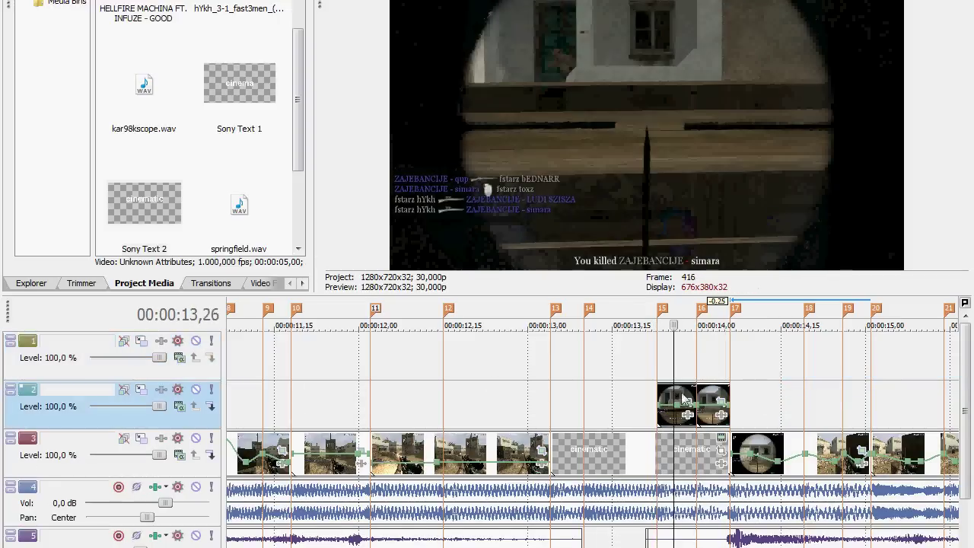
- Enable the mask on the clip between markers 15 and 16 and outline the scope's lower-left quarter with the anchor tool
left_click(688, 401)
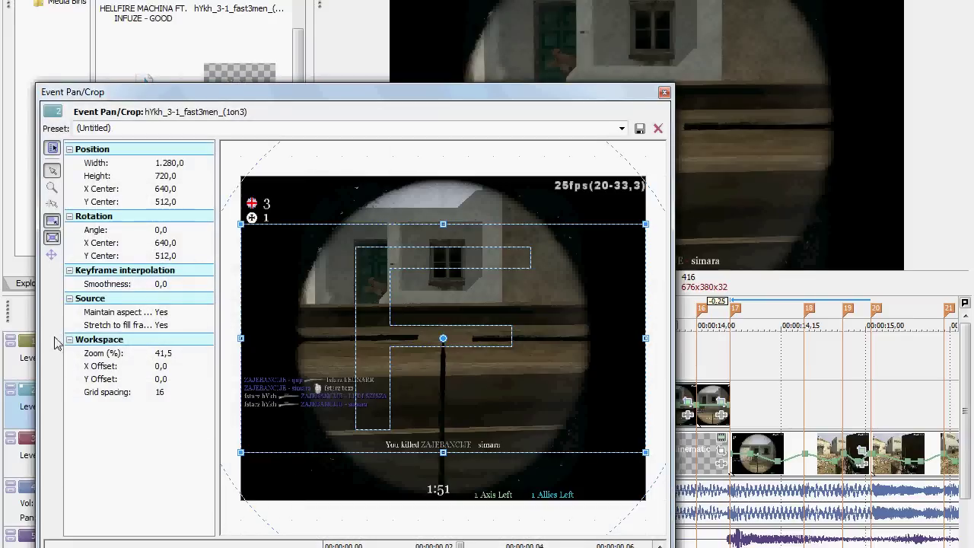
left_click(74, 546)
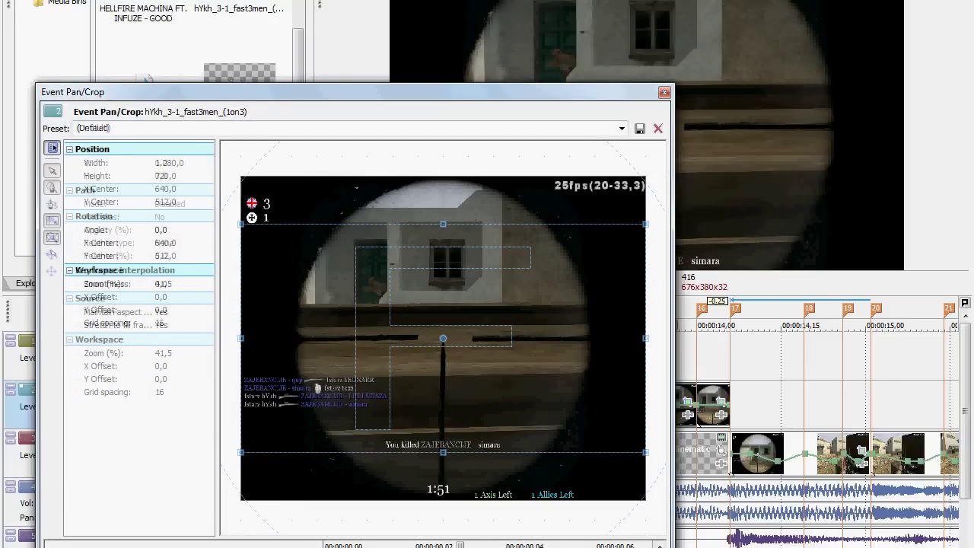
left_click(303, 344)
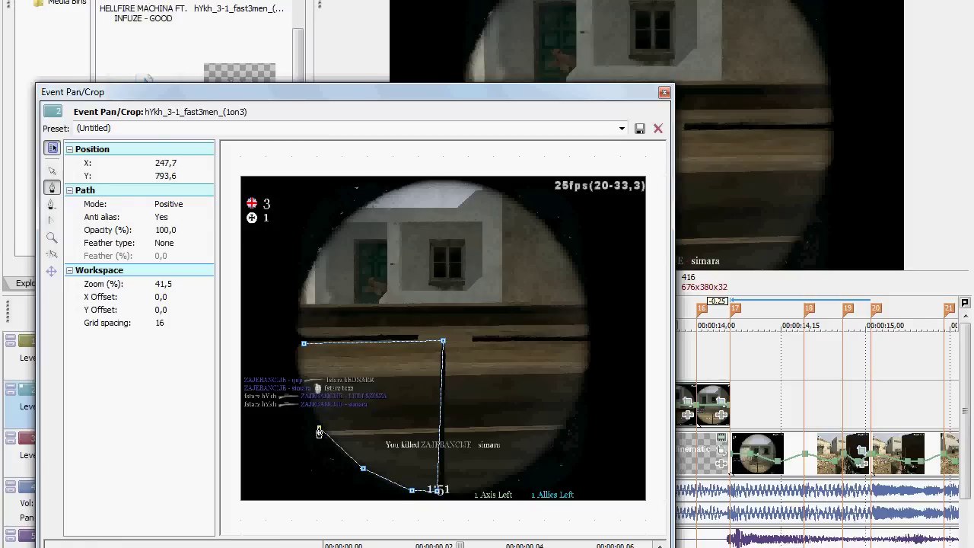
left_click(302, 346)
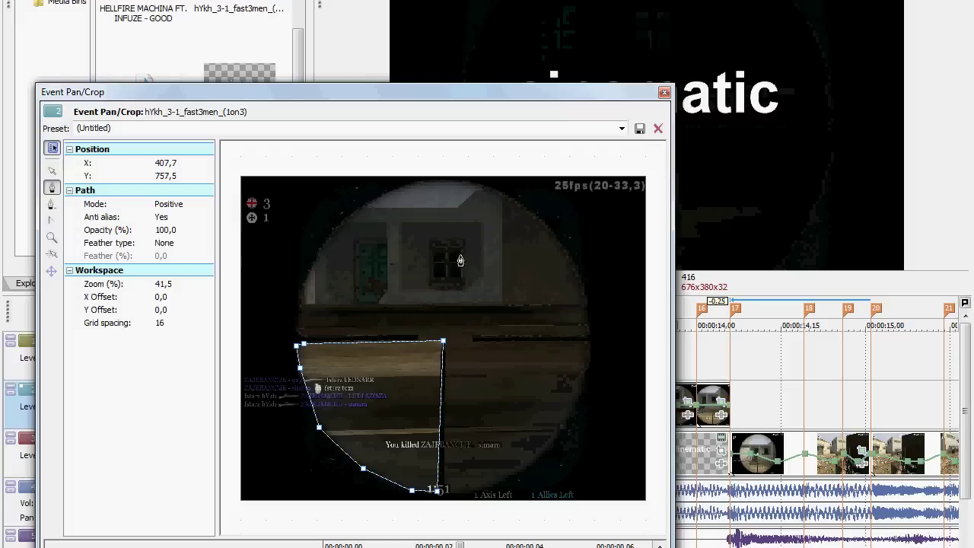
- Draw a second closed mask path around the scope's upper-right quarter in the same clip
left_click(446, 182)
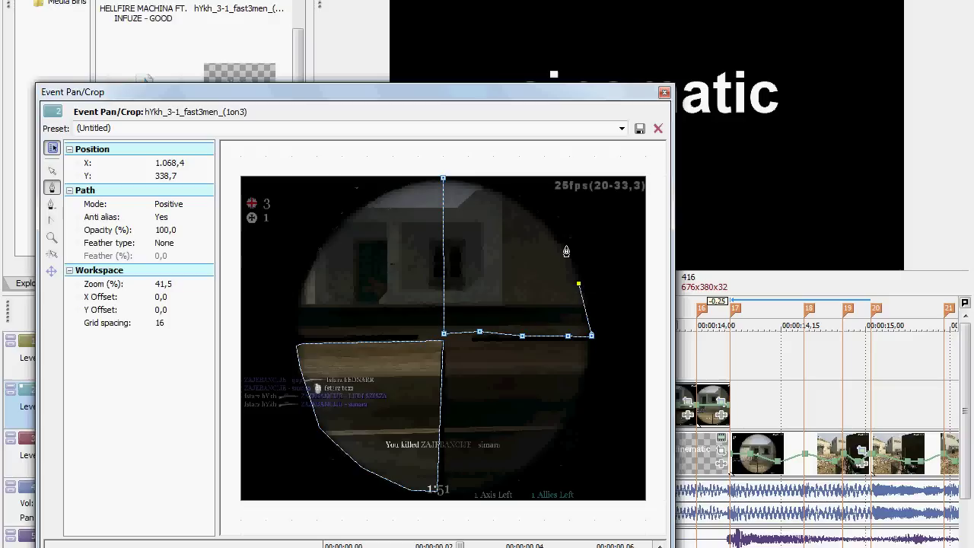
left_click(449, 181)
left_click(169, 204)
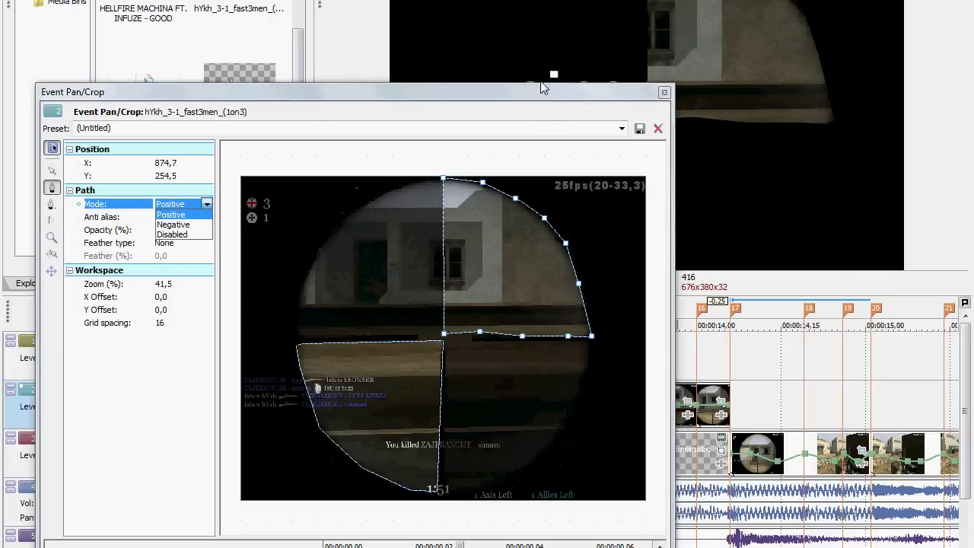
left_click_drag(543, 88, 651, 123)
- Set the upper-right mask's feather type to Both with 7.2% feather, and undo the loss of the mask paths
left_click(277, 275)
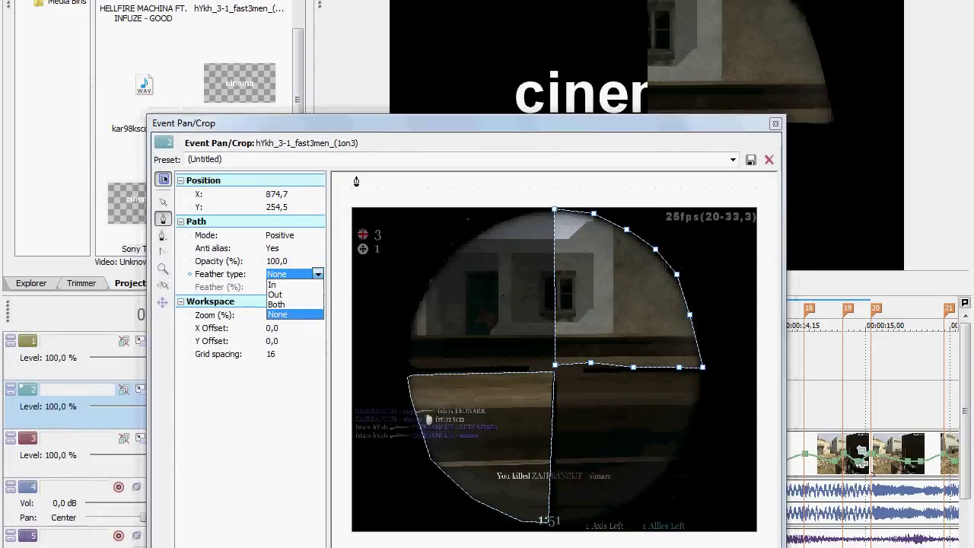
left_click(278, 305)
left_click(318, 286)
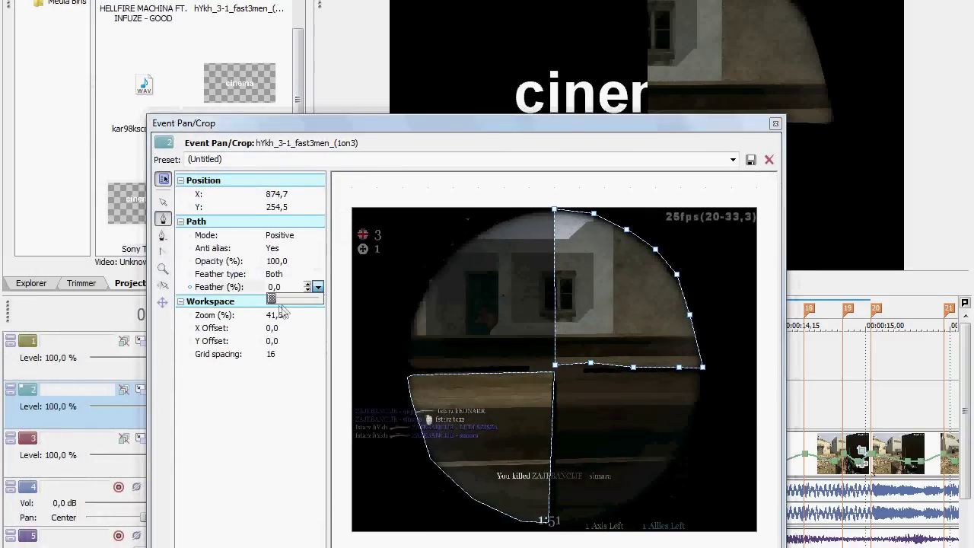
left_click_drag(271, 302, 278, 302)
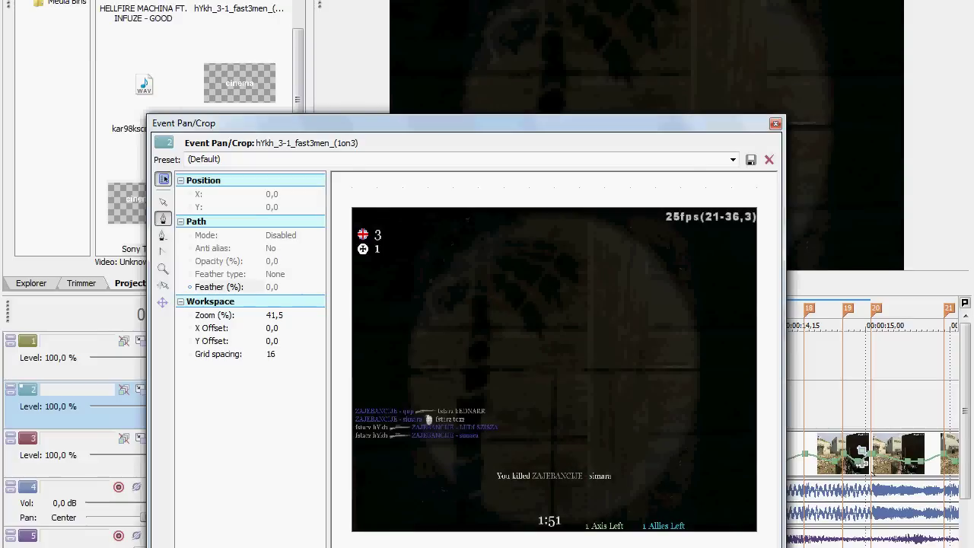
key("ctrl+z")
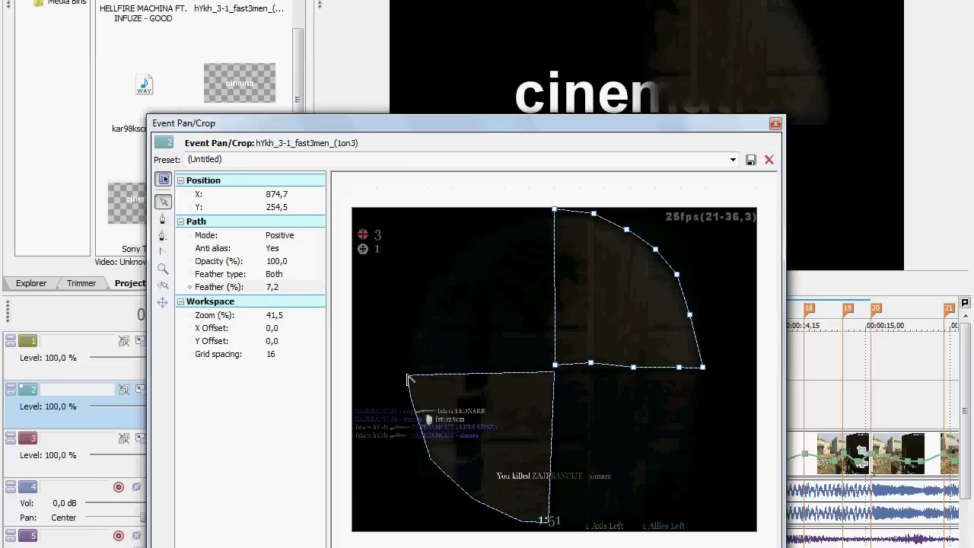
- Select the lower-left mask path, set its feather type to Both and raise its feather amount
left_click(408, 377)
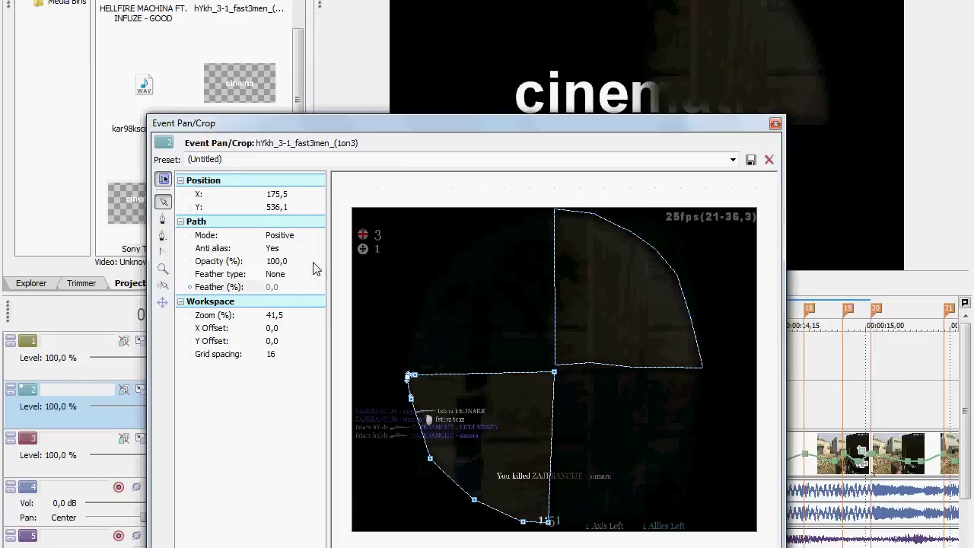
left_click(278, 280)
left_click(281, 294)
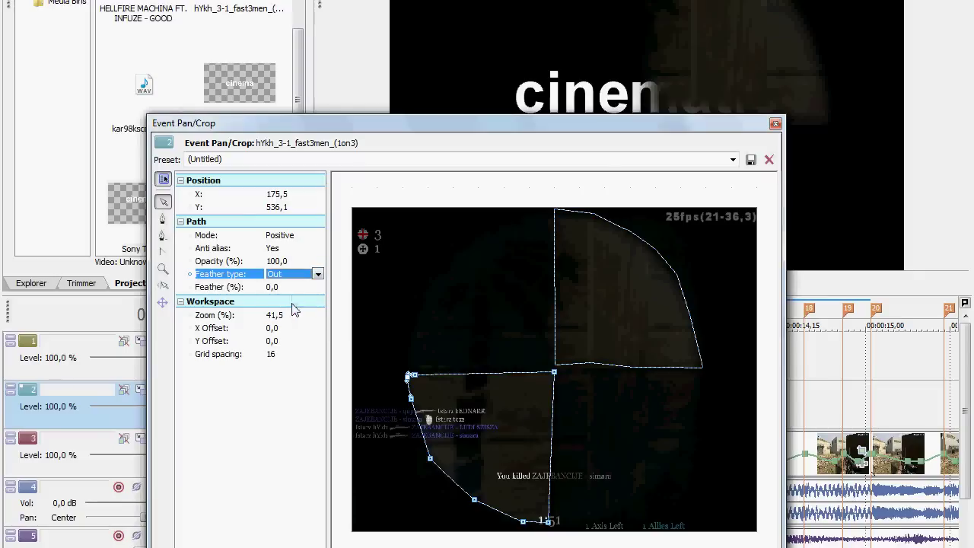
left_click(297, 283)
left_click(286, 309)
left_click(304, 287)
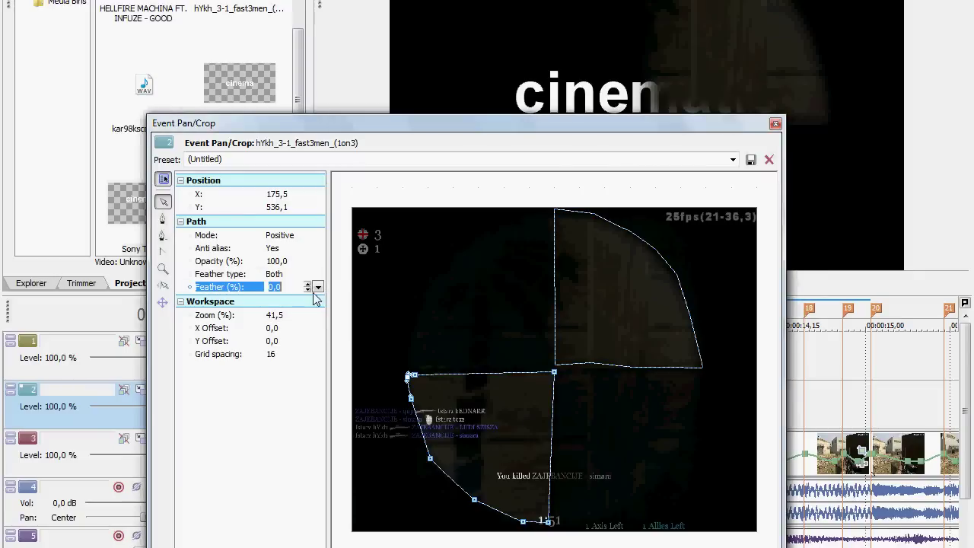
left_click(317, 287)
left_click_drag(286, 304, 289, 304)
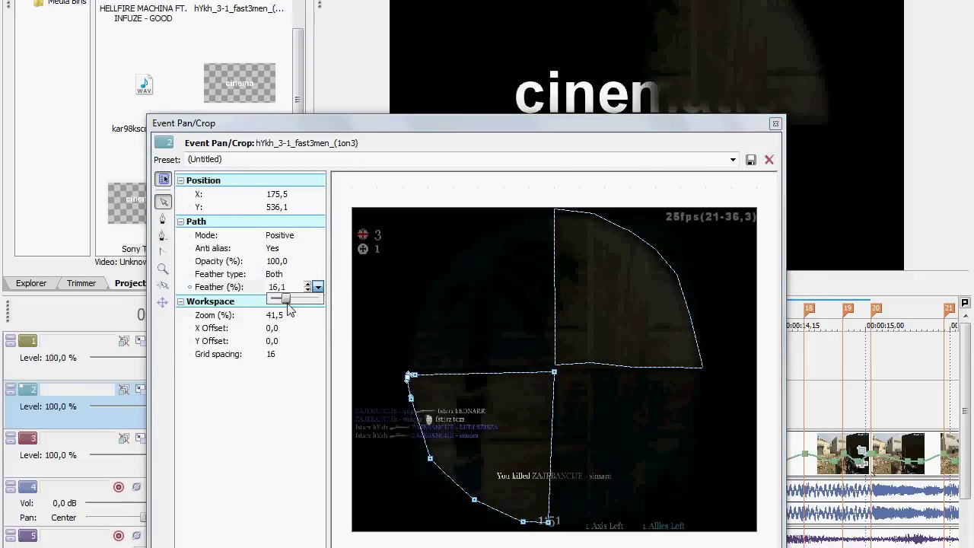
left_click(775, 123)
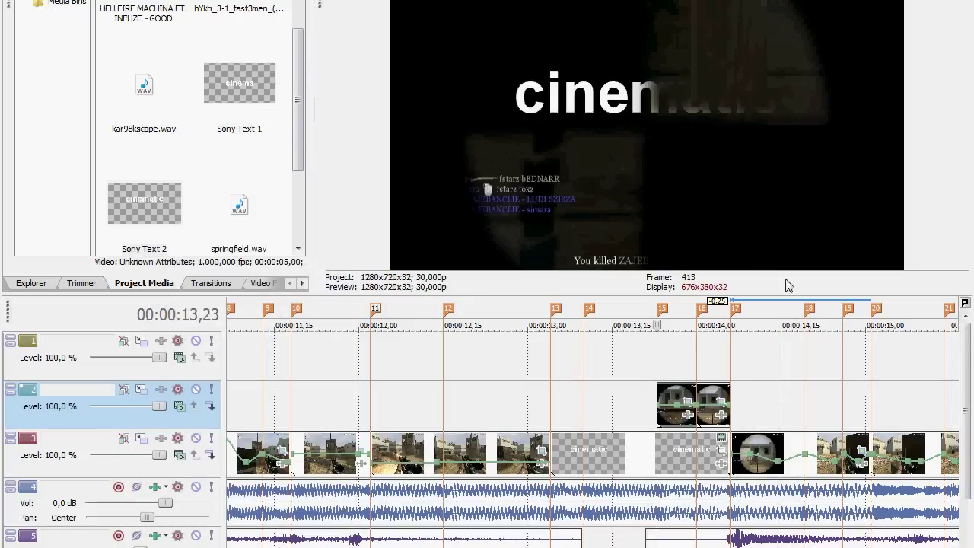
- Step frame by frame through the masked clip between markers 15 and 16 to check the feathered quarters over the text
left_click(677, 378)
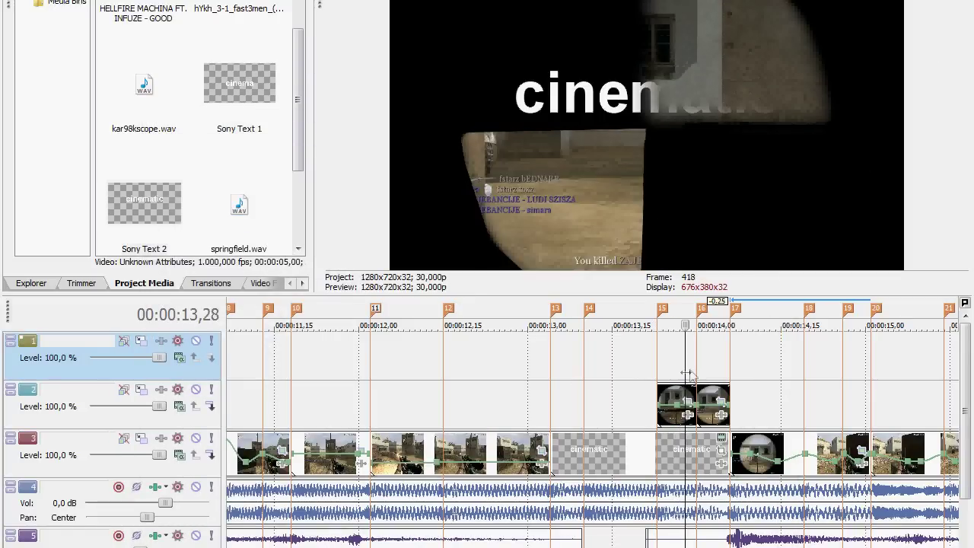
key("Left")
key("Left")
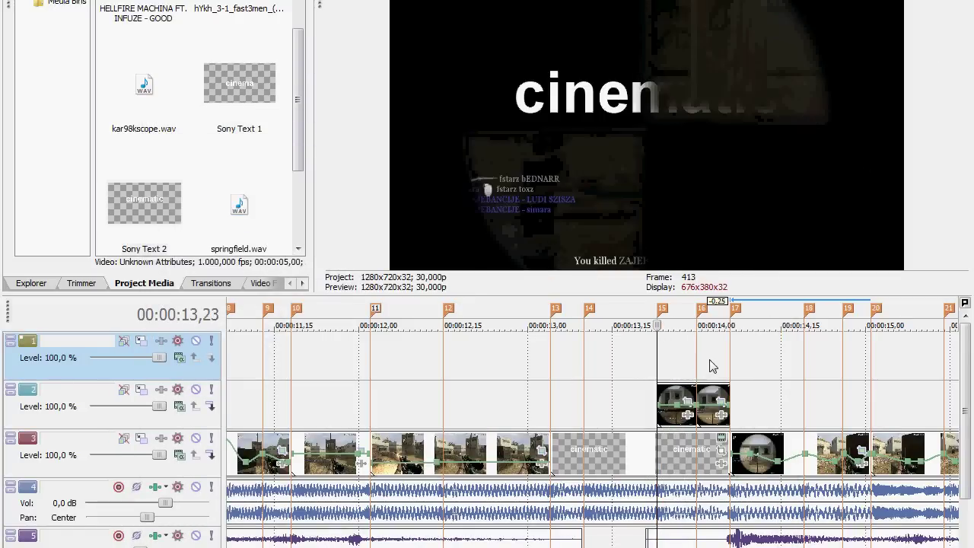
key("Right")
key("Right")
key("Right")
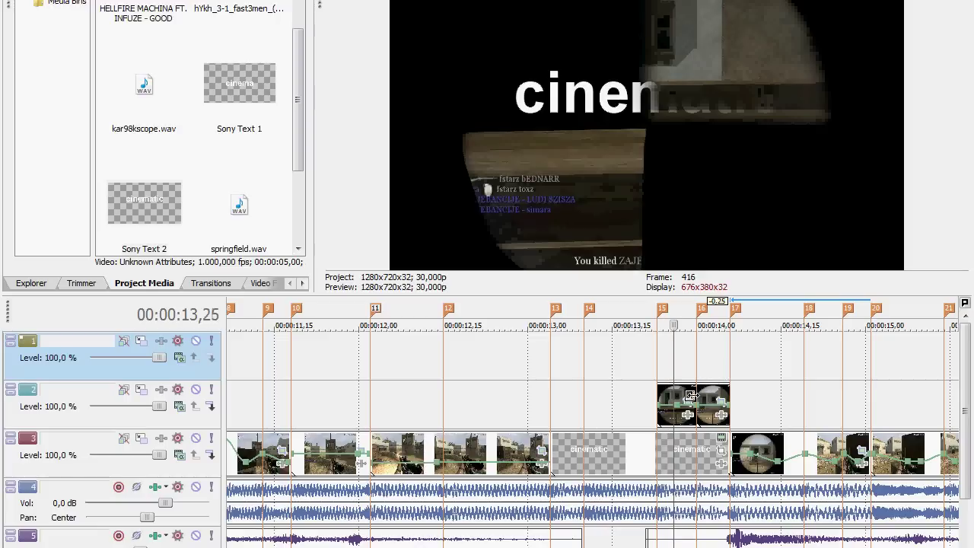
key("Left")
key("Left")
key("Left")
key("Right")
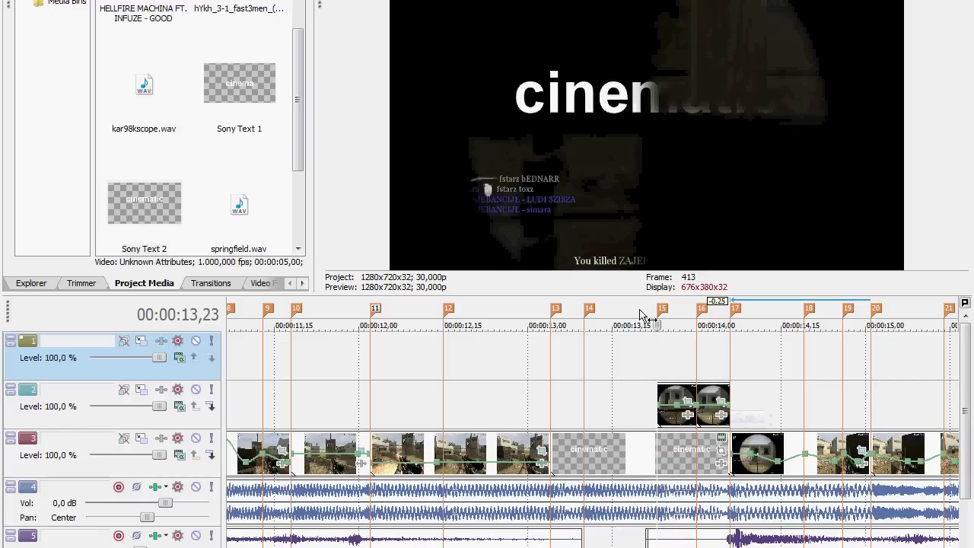
- Mark a loop region from shortly before marker 15 to marker 16 and play it
left_click_drag(631, 315, 693, 320)
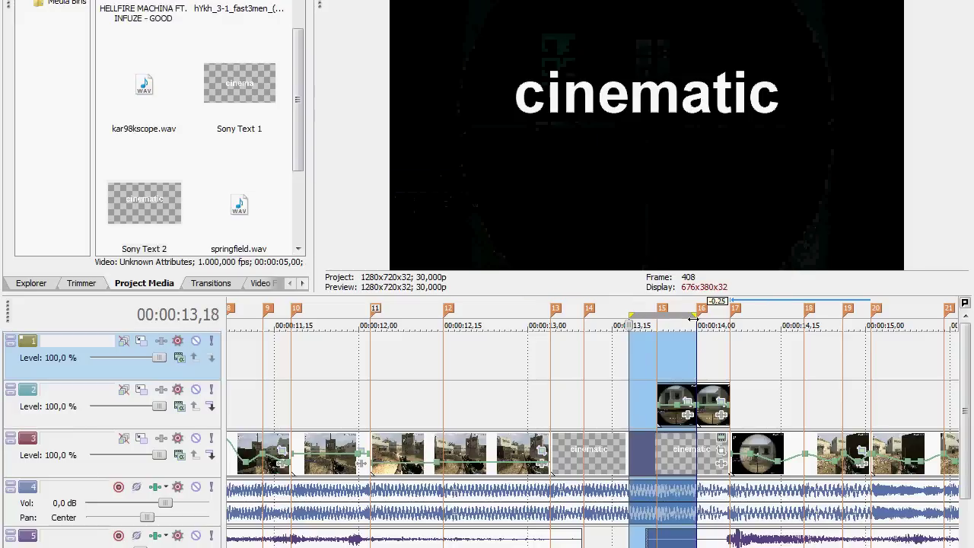
key("space")
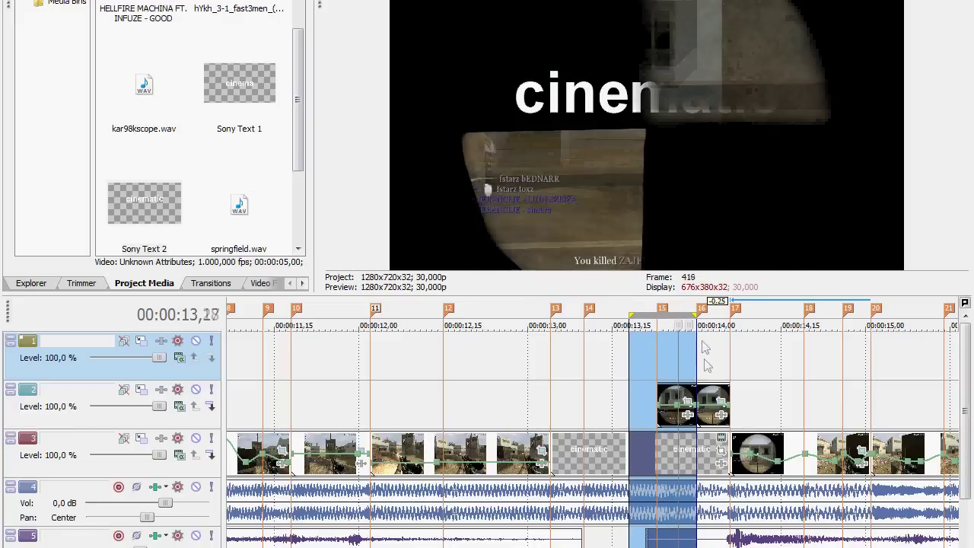
key("space")
left_click(674, 372)
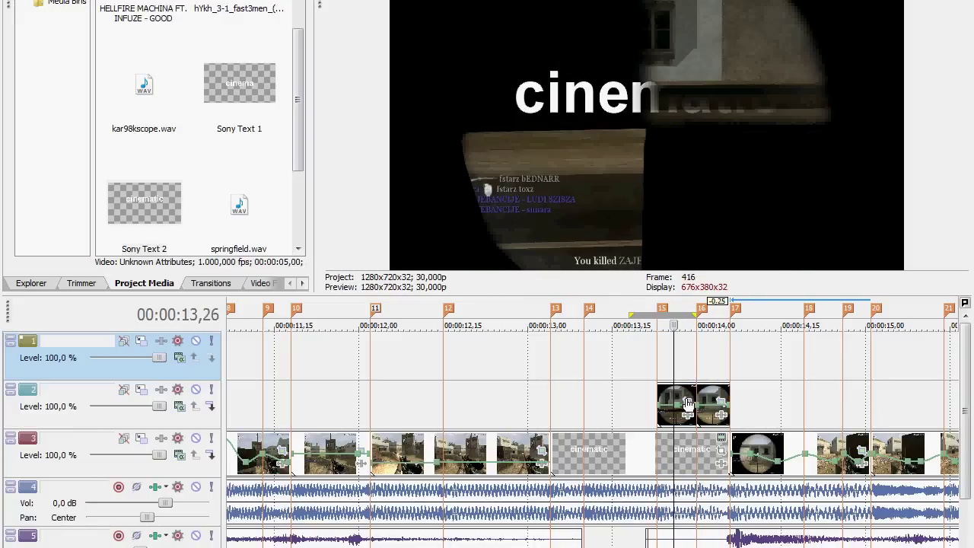
- Enlarge the masked clip's pan/crop frame at its start to 4,924.7 by 2,770.1, shrinking the picture around its centre
left_click(687, 401)
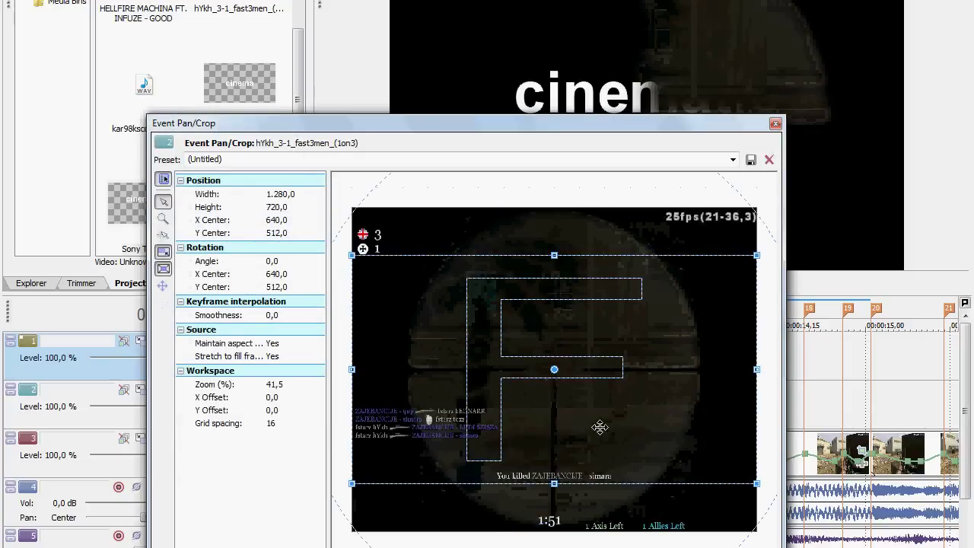
scroll(600, 428, "down", 3)
left_click_drag(624, 118, 400, 85)
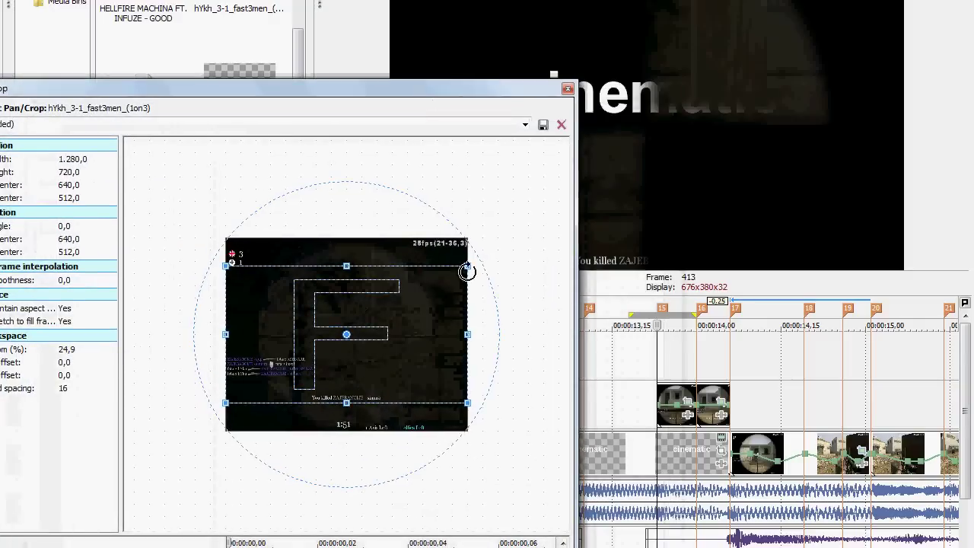
left_click_drag(474, 412, 973, 545)
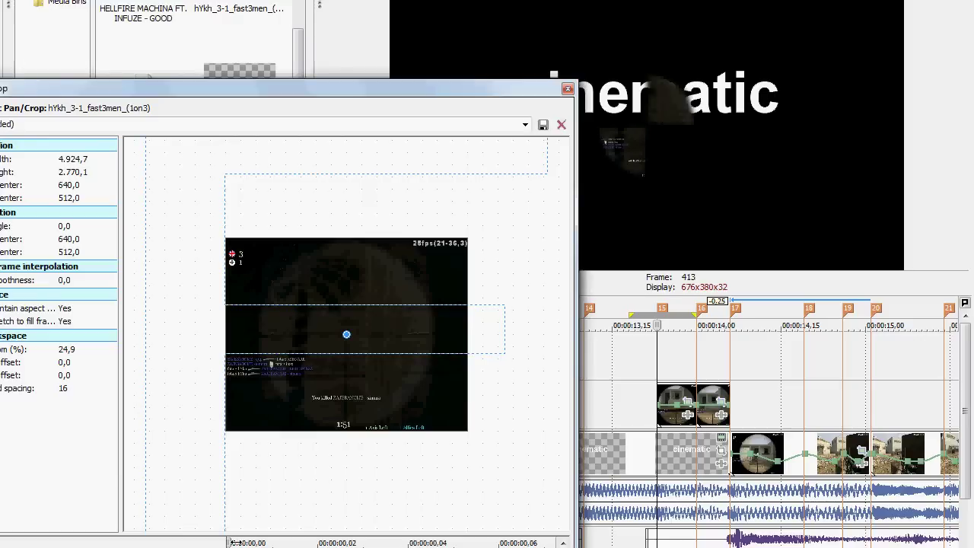
- Apply the Widescreen TV aspect ratio preset to the masked clip's pan/crop frame at marker 16
left_click_drag(301, 542, 563, 543)
left_click(525, 124)
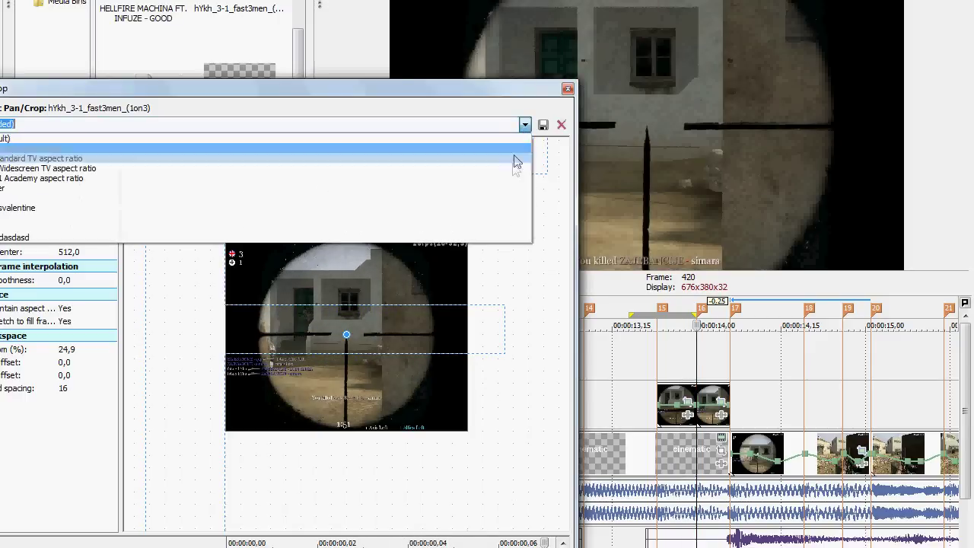
left_click(510, 169)
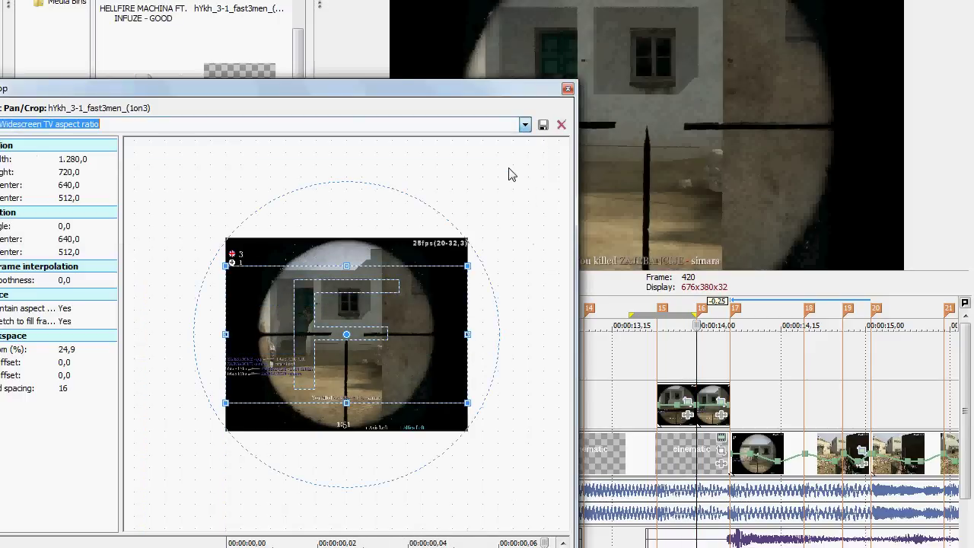
left_click(567, 89)
- Step back and forth through the frames from marker 15 past marker 16 to examine the zoom animation
left_click(662, 354)
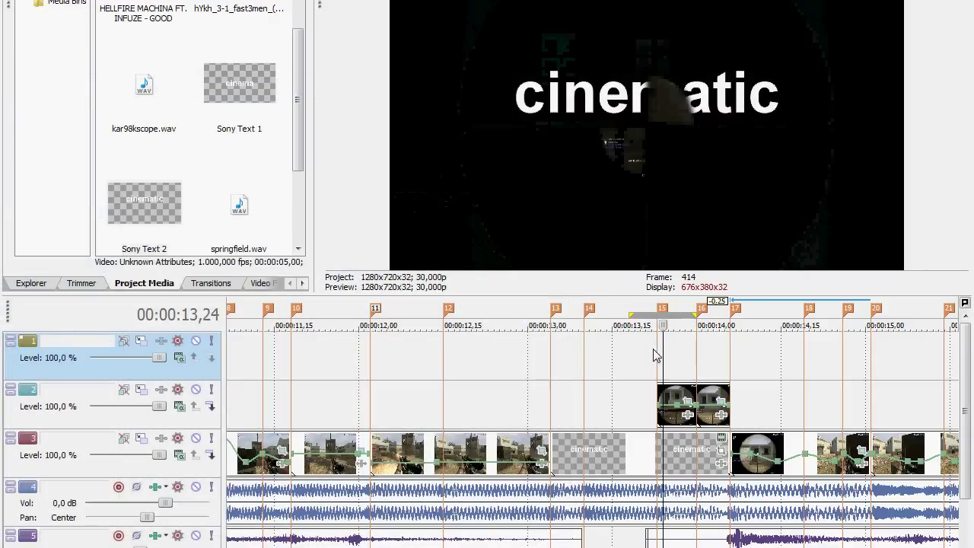
key("Right")
key("Right")
key("Right")
key("Right")
key("Right")
key("Left")
key("Left")
key("Left")
key("Left")
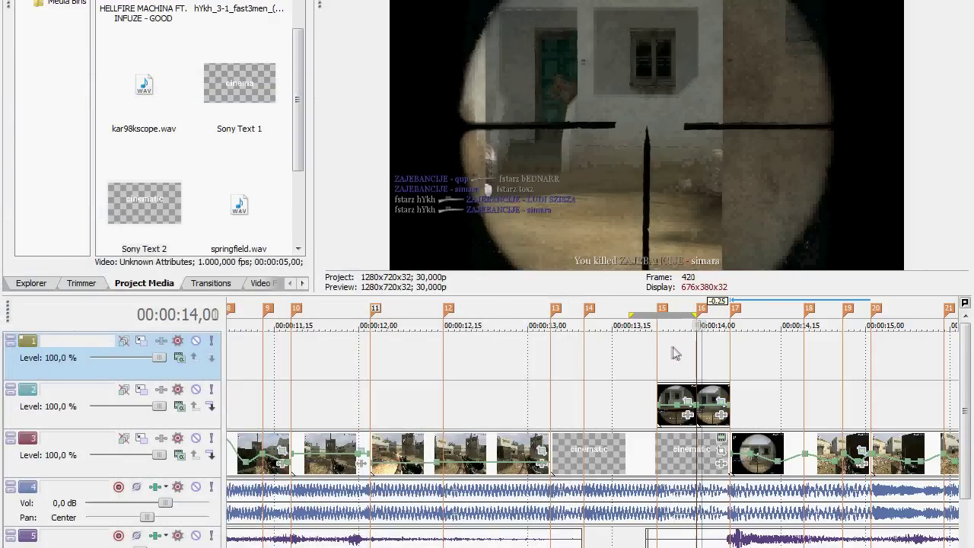
key("Right")
key("Right")
key("Right")
key("Right")
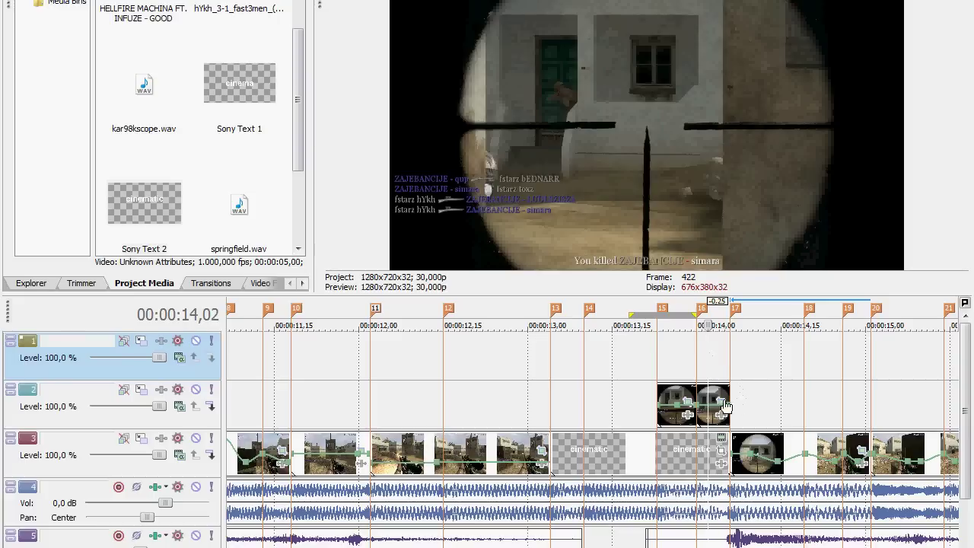
- Draw a closed mask around the scope's upper-left quarter in the pan/crop of the second scope clip, between markers 16 and 17
left_click(719, 402)
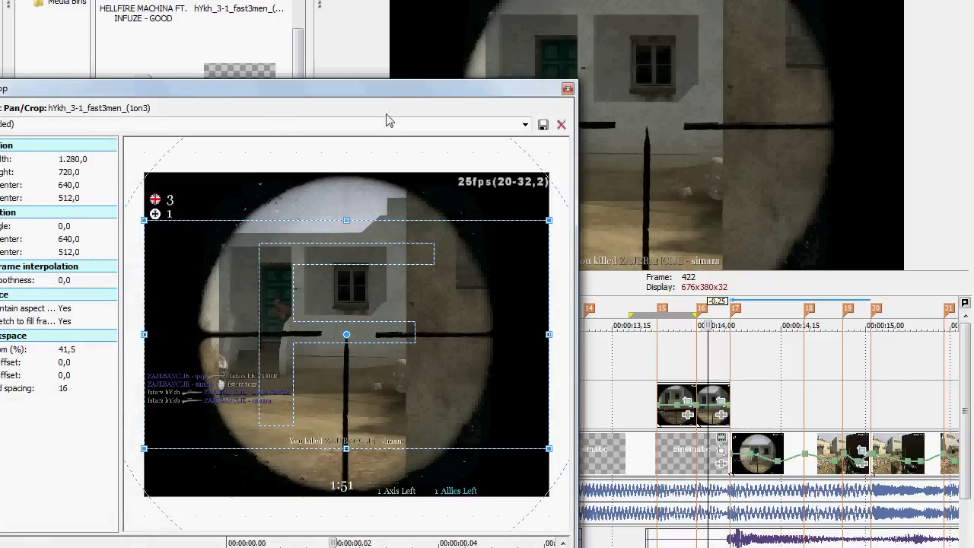
left_click_drag(392, 89, 662, 38)
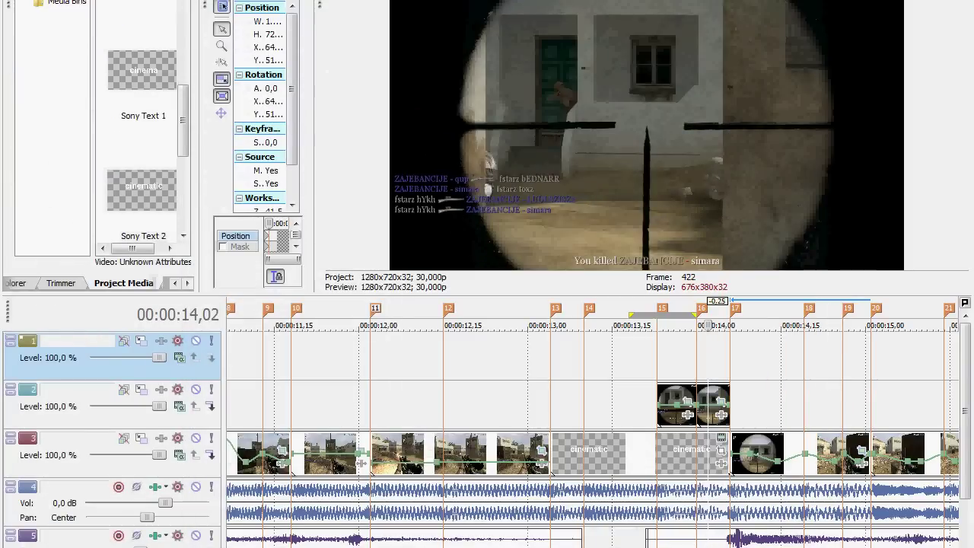
left_click_drag(205, 3, 163, 158)
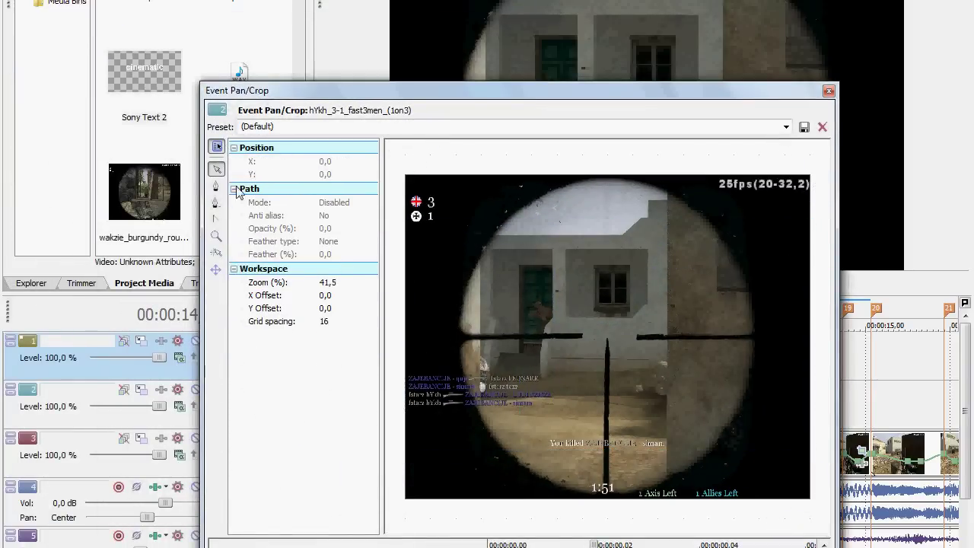
left_click(465, 332)
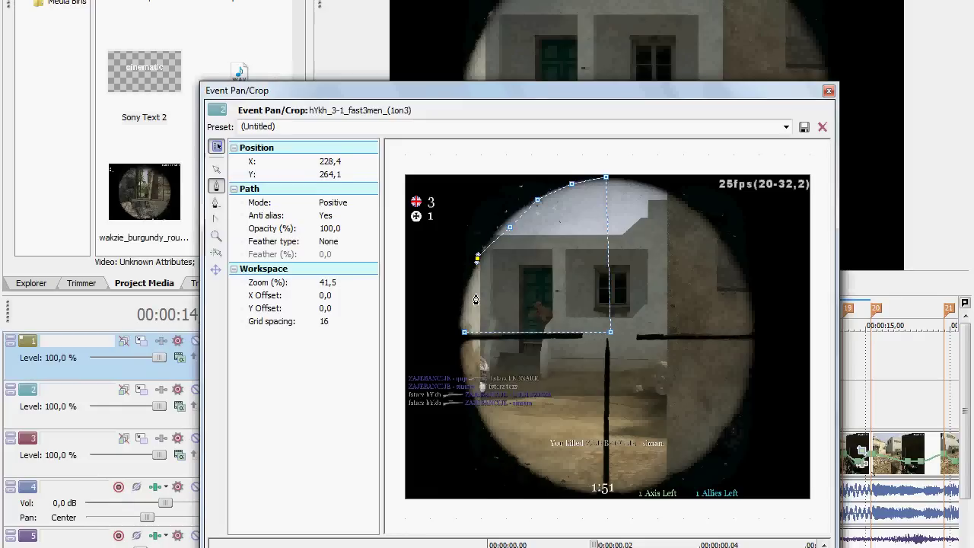
key("ctrl+z")
key("ctrl+z")
left_click(503, 222)
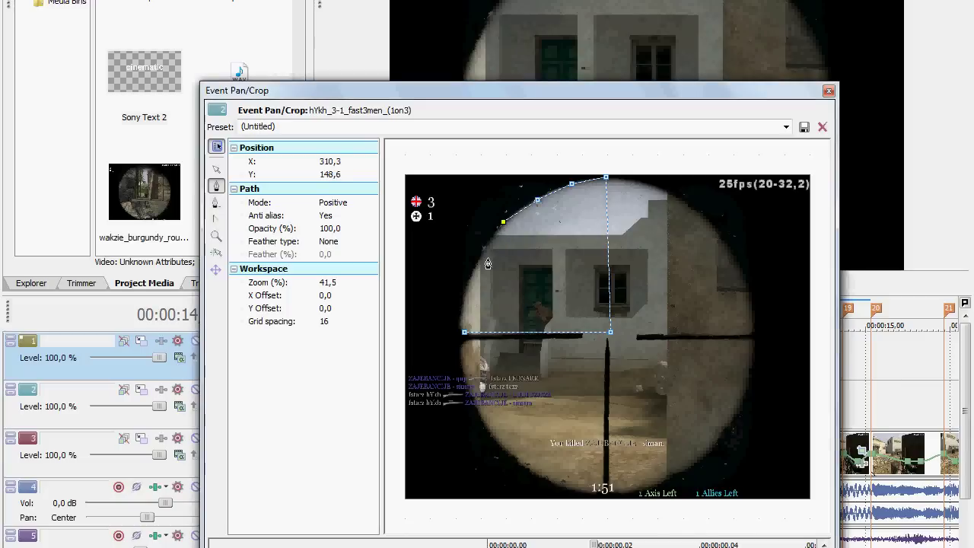
left_click(462, 304)
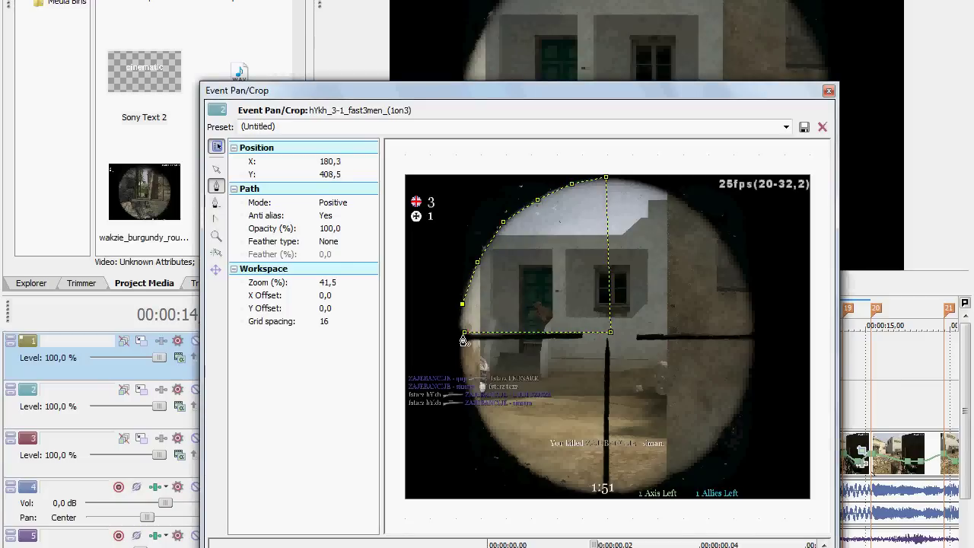
left_click(465, 332)
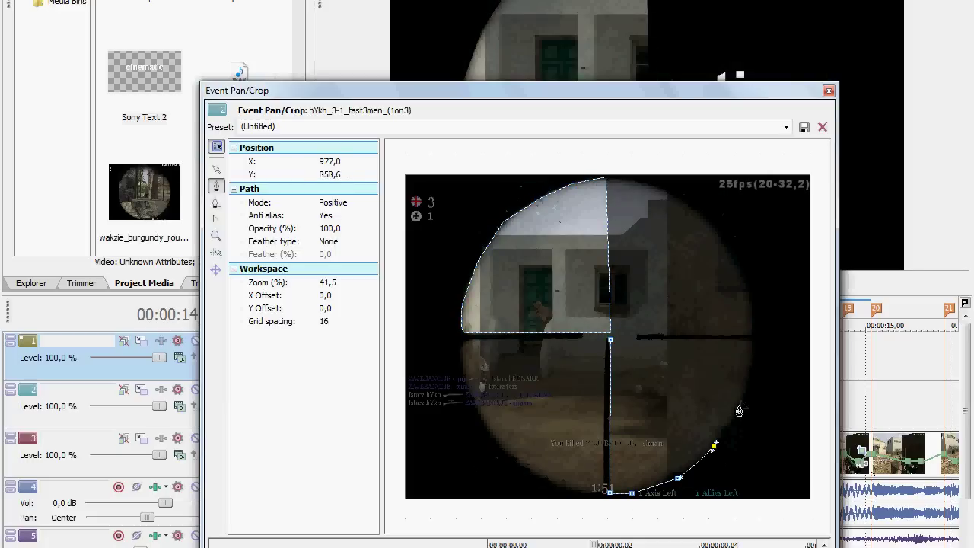
- Add a mask around the scope's lower-right quarter and feather it with type Both at 12 %
left_click(612, 344)
left_click(330, 241)
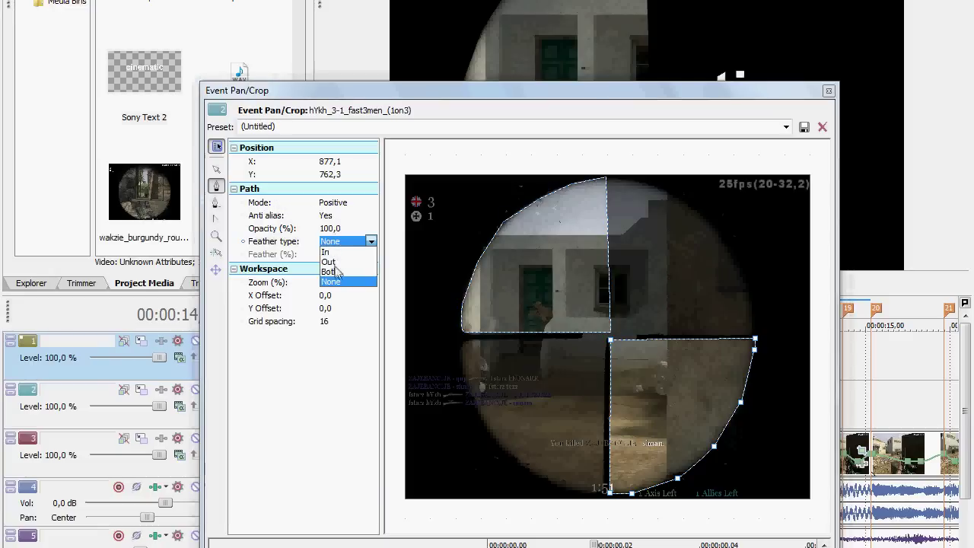
left_click(335, 280)
left_click(338, 254)
left_click(371, 255)
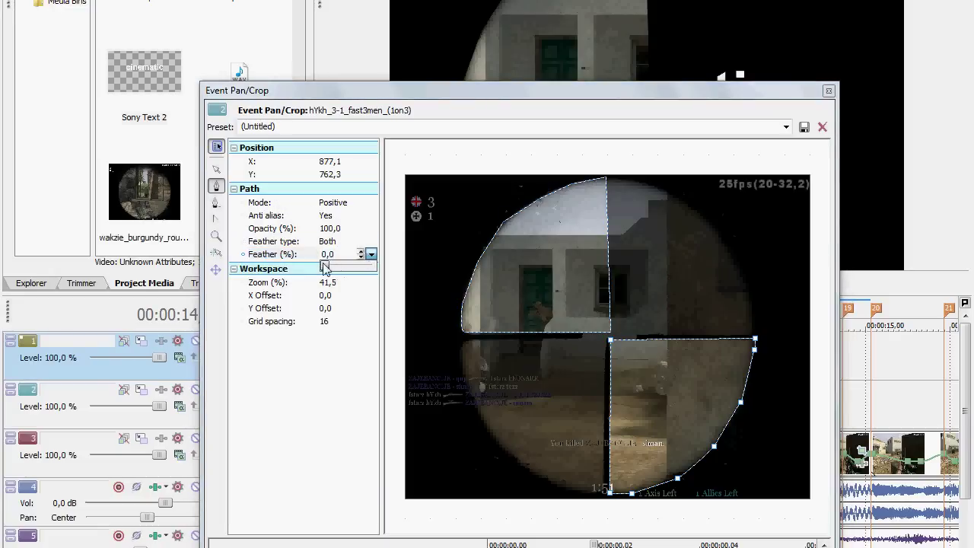
left_click_drag(326, 266, 339, 268)
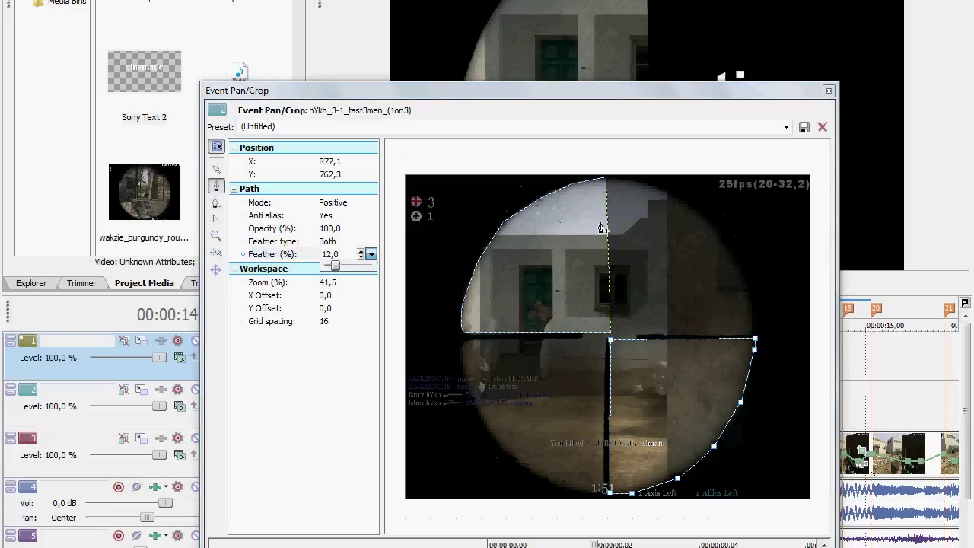
- Feather the upper-left quarter mask with type Both at 13.7 %
left_click(217, 170)
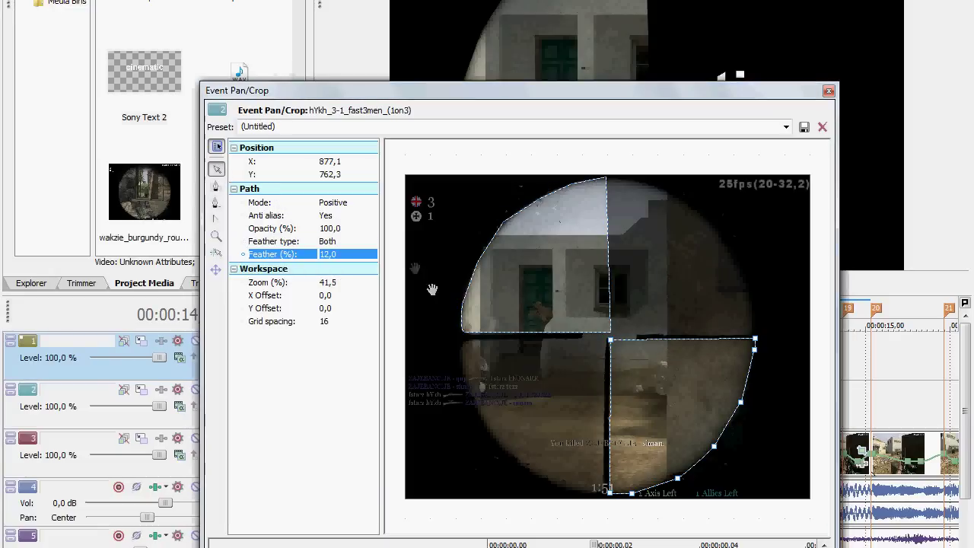
left_click(466, 335)
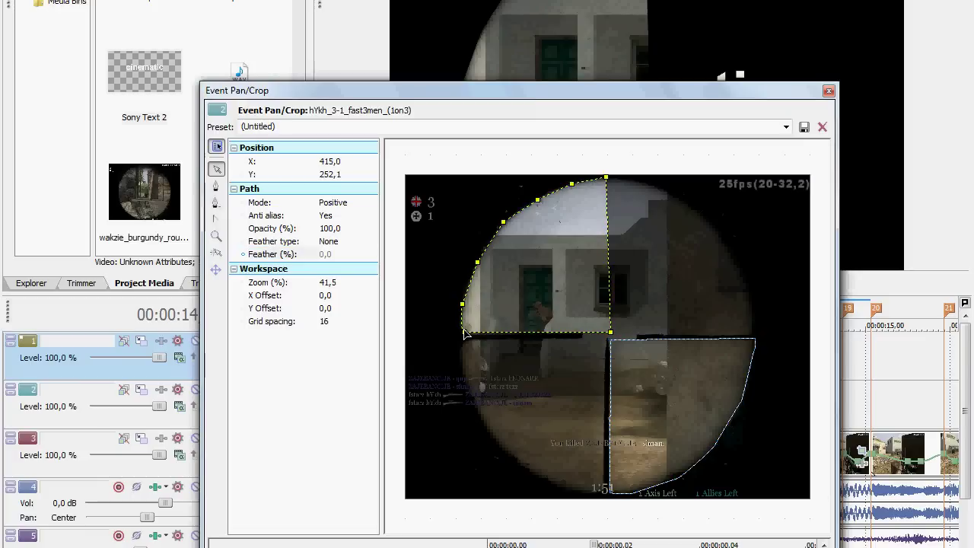
left_click(337, 241)
left_click(335, 284)
left_click(370, 254)
left_click(371, 254)
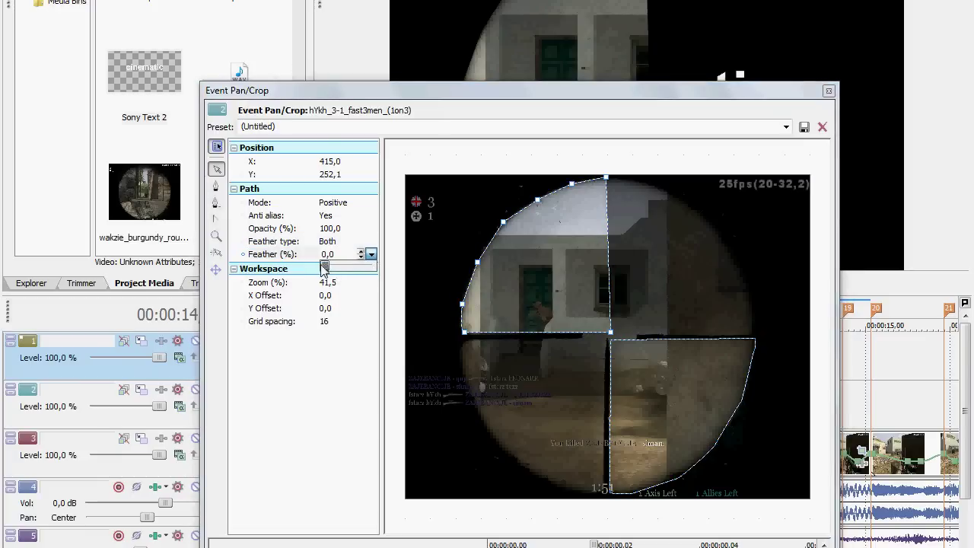
left_click_drag(335, 271, 338, 272)
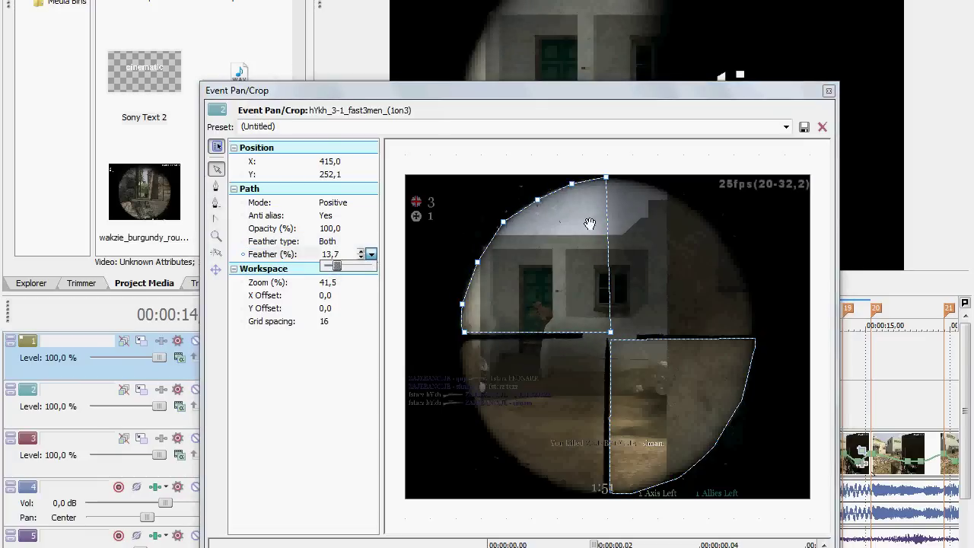
left_click(829, 91)
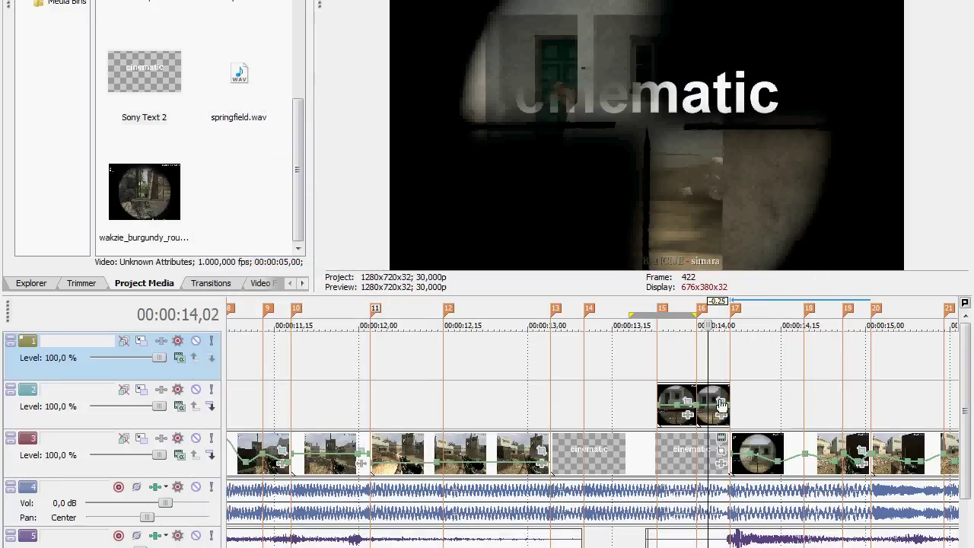
- Move the second masked scope clip up to track 1 and extend the first scope clip on track 2 to marker 17
left_click_drag(722, 403, 720, 355)
left_click_drag(693, 394, 730, 393)
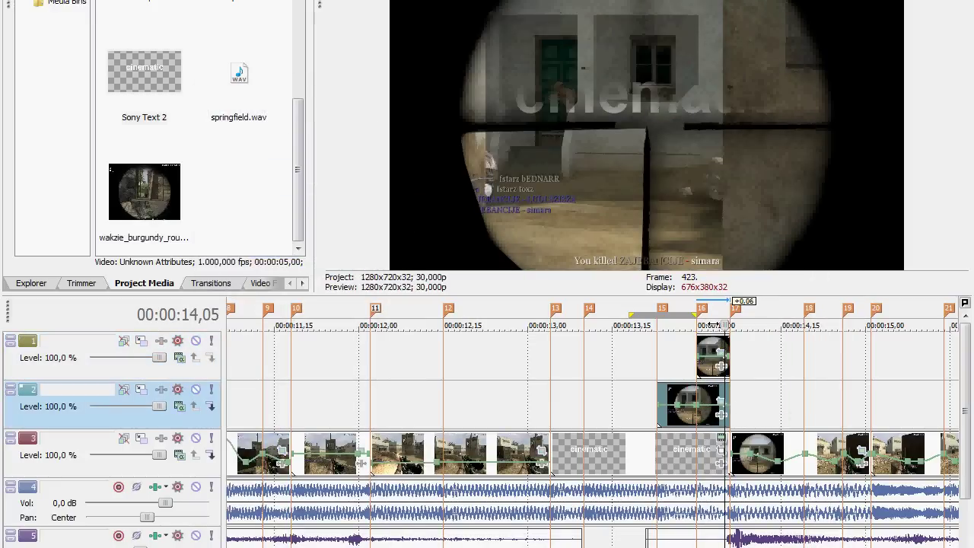
left_click_drag(721, 326, 693, 326)
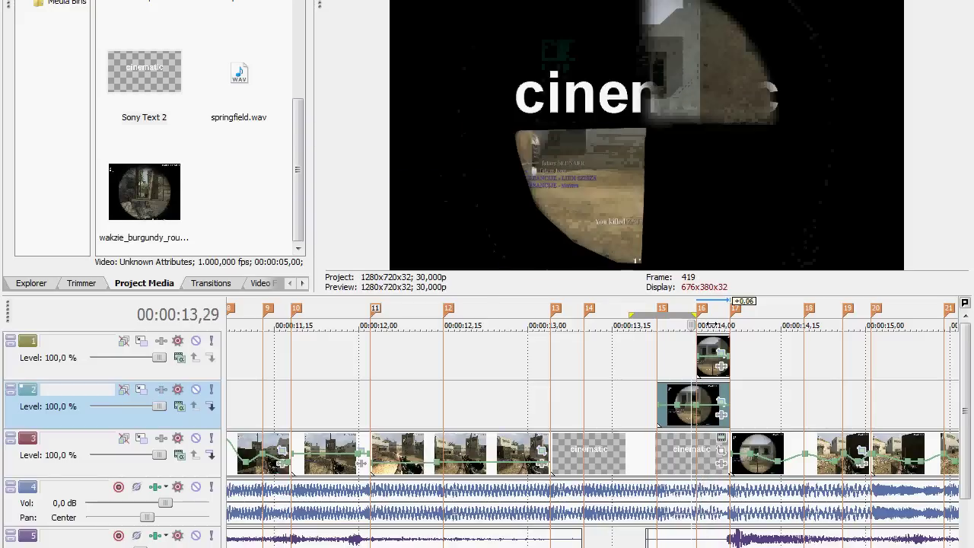
- Try enlarging the track 1 clip's pan/crop frame at its start, and reapply the 16:9 Widescreen TV aspect ratio preset there
left_click(721, 352)
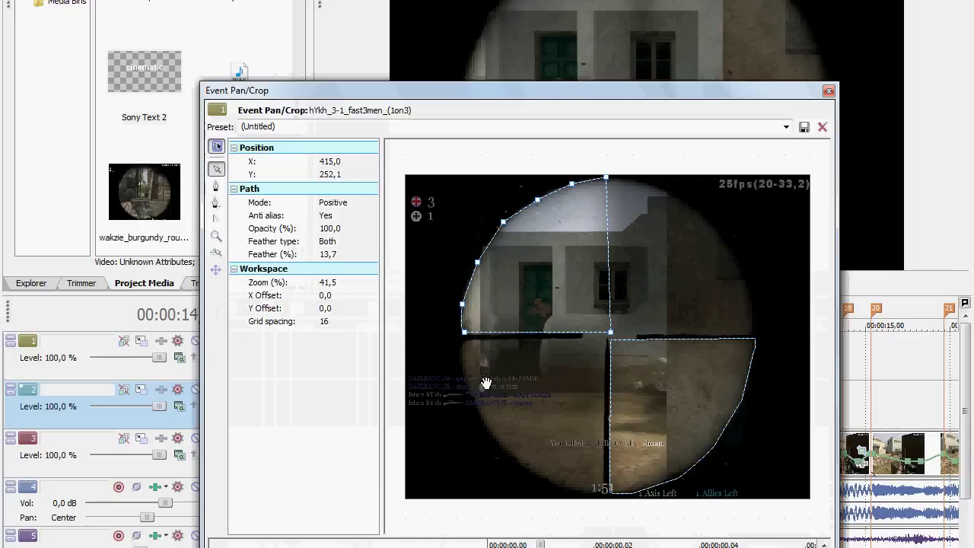
left_click(490, 547)
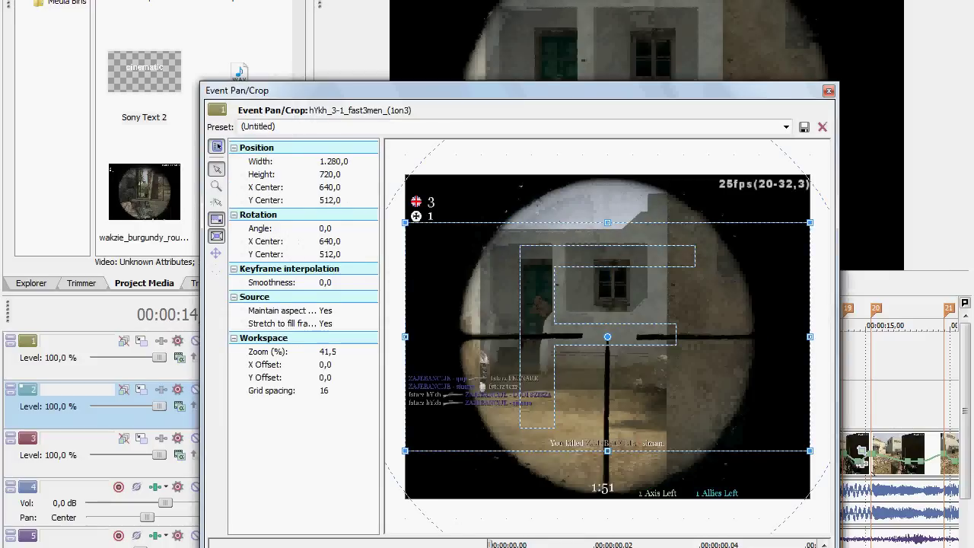
left_click(217, 547)
left_click(218, 547)
left_click(244, 547)
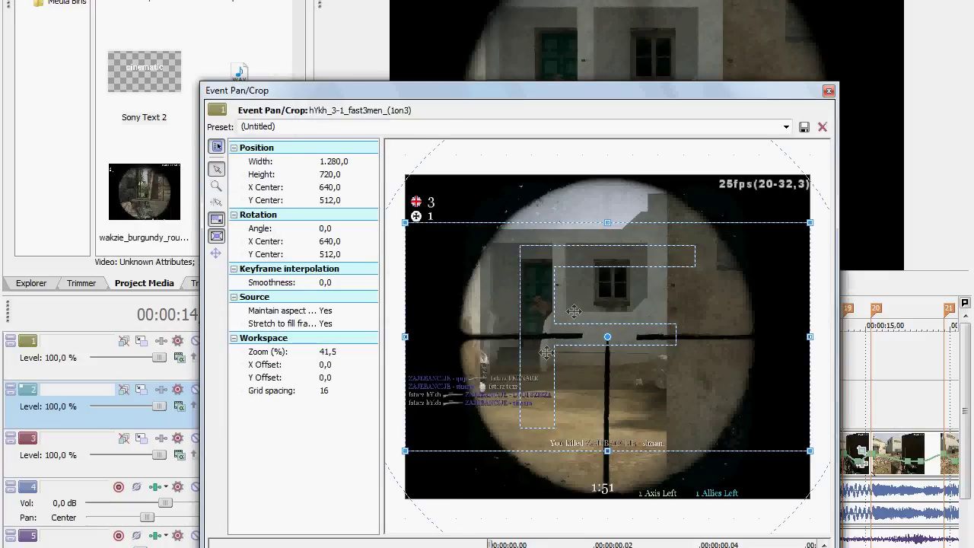
scroll(547, 353, "down", 4)
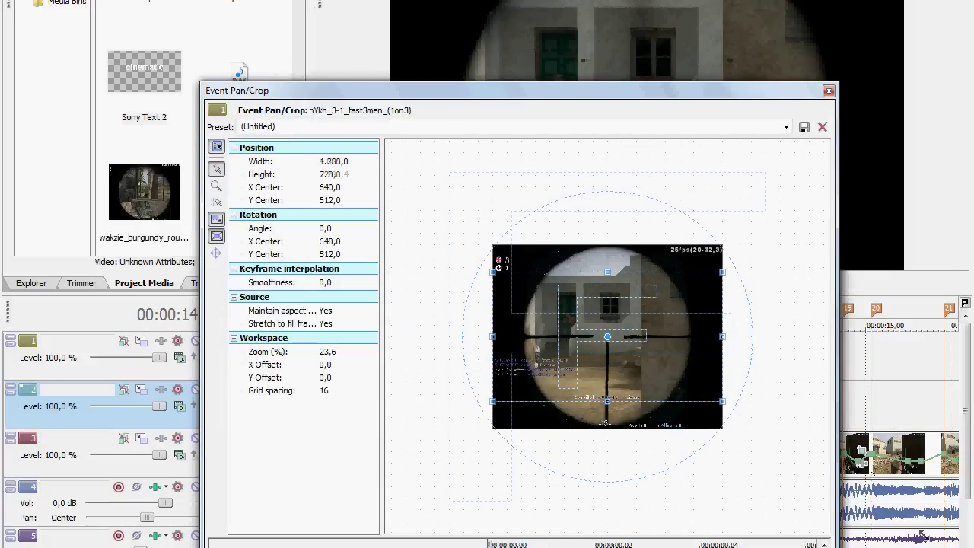
left_click_drag(723, 402, 815, 441)
left_click(787, 127)
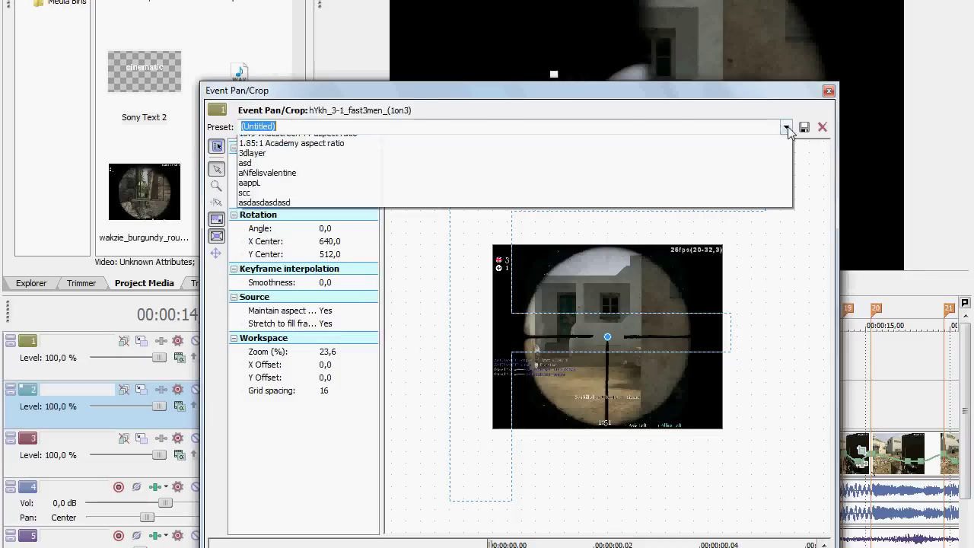
left_click(320, 162)
left_click(829, 91)
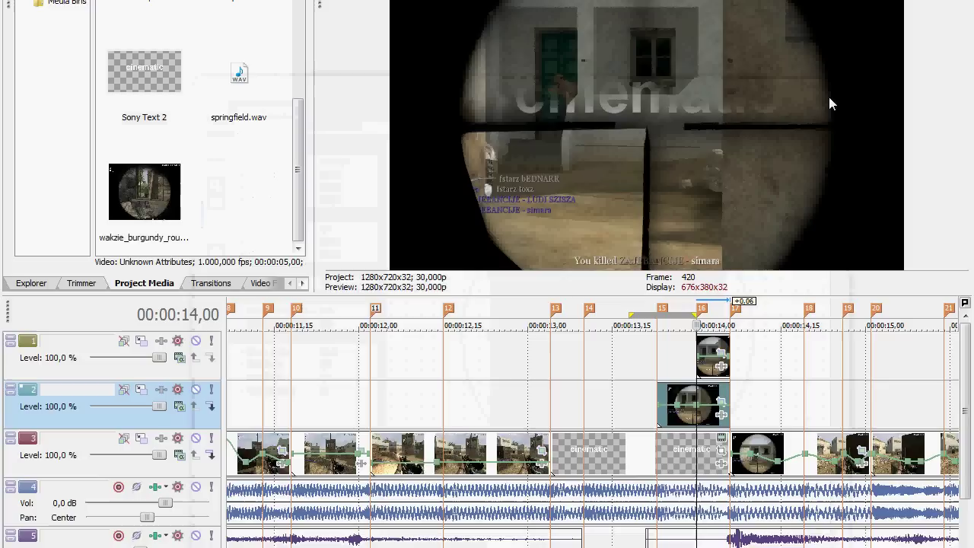
- Extend the loop region to shortly past marker 17 and play it
left_click_drag(697, 314, 790, 314)
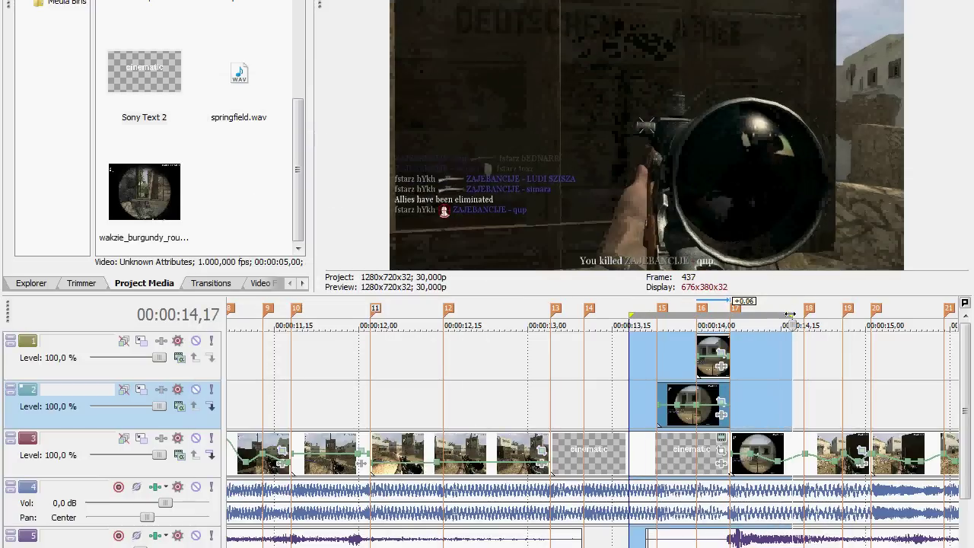
key("space")
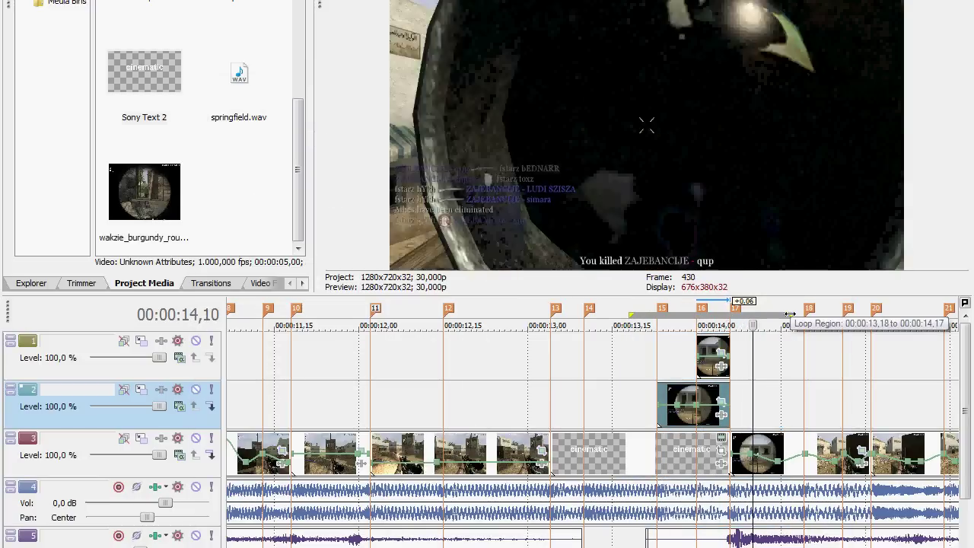
key("o")
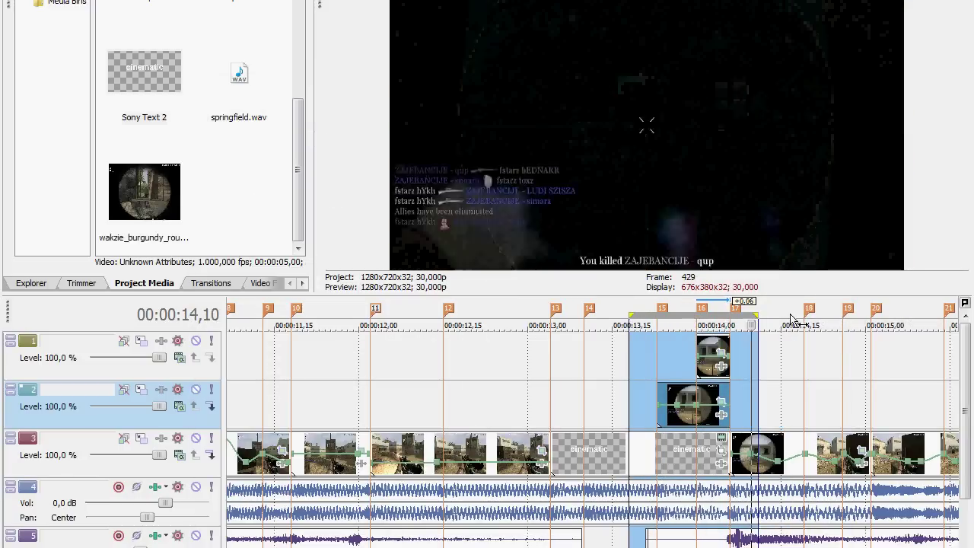
key("space")
- Step through the frames from just after marker 15 past marker 16 to examine how the two masked clips combine
left_click(670, 313)
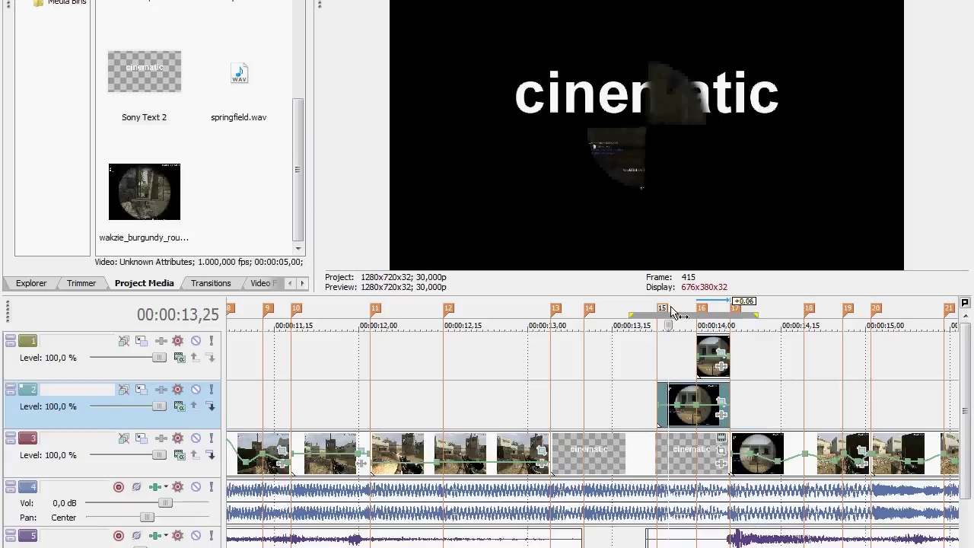
key("Right")
key("Right")
key("Right")
key("Right")
key("Right")
key("Right")
key("Right")
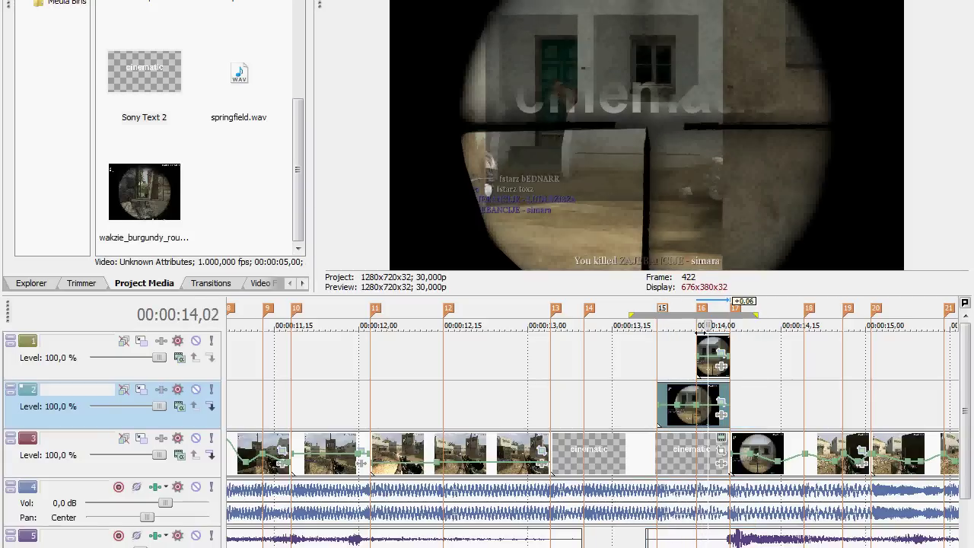
key("Left")
key("Left")
key("Left")
key("Right")
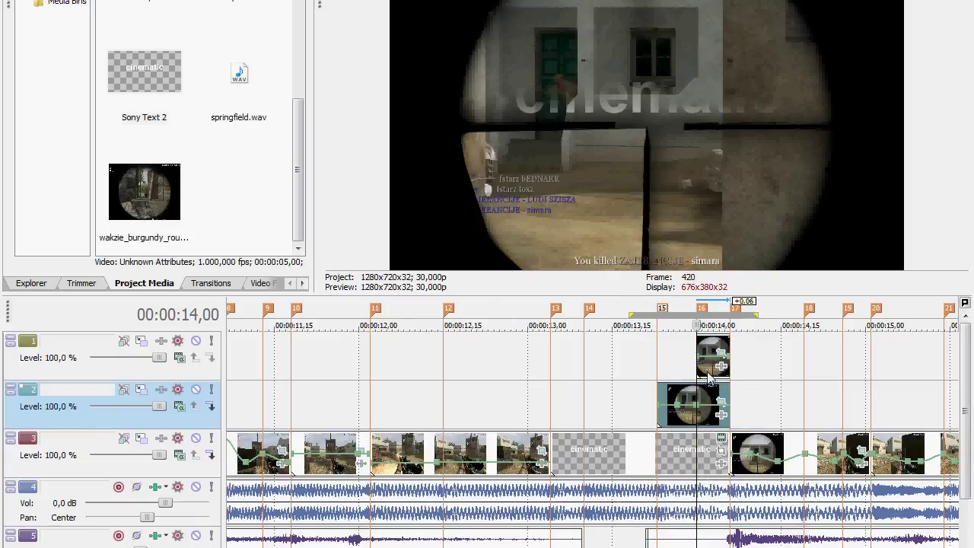
- Examine the track 2 scope clip's mask paths at different frames in its pan/crop settings
left_click(722, 404)
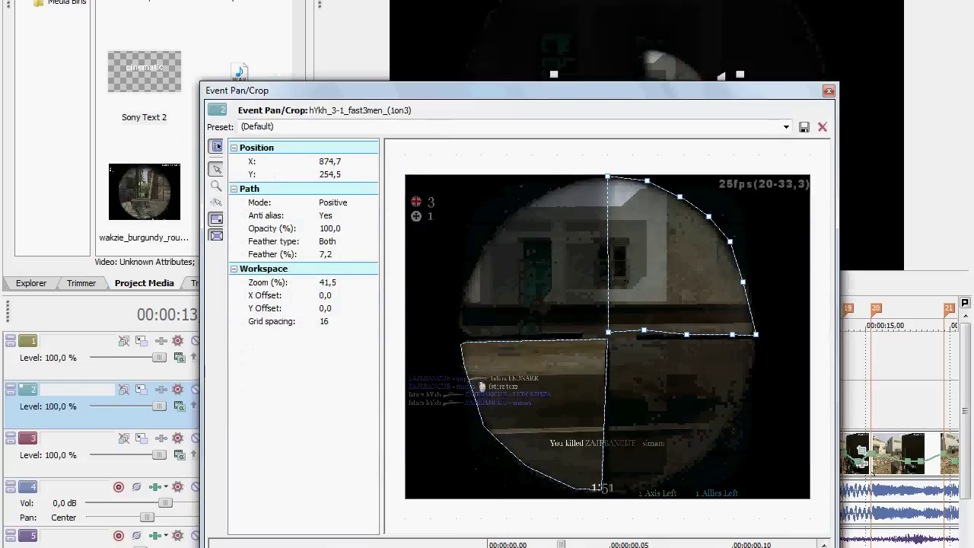
key("Left")
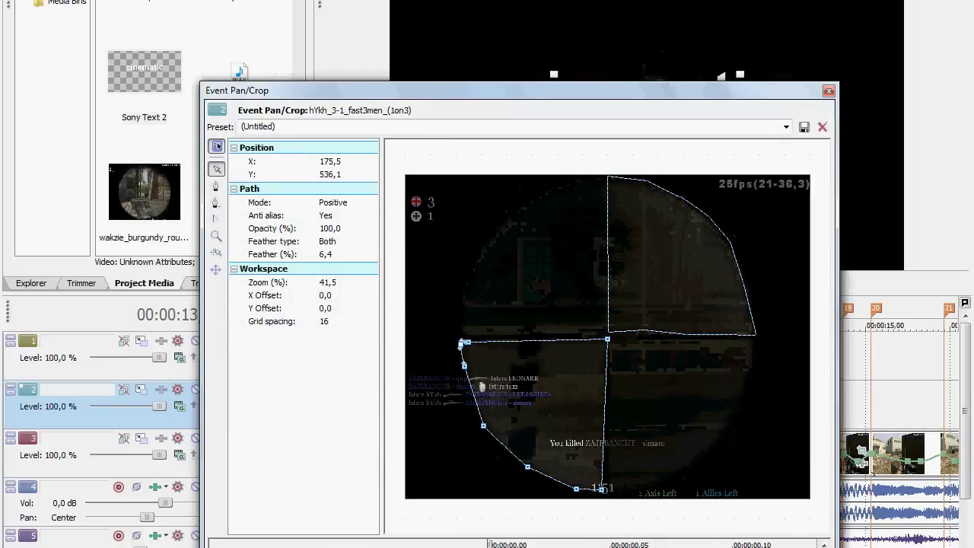
key("Right")
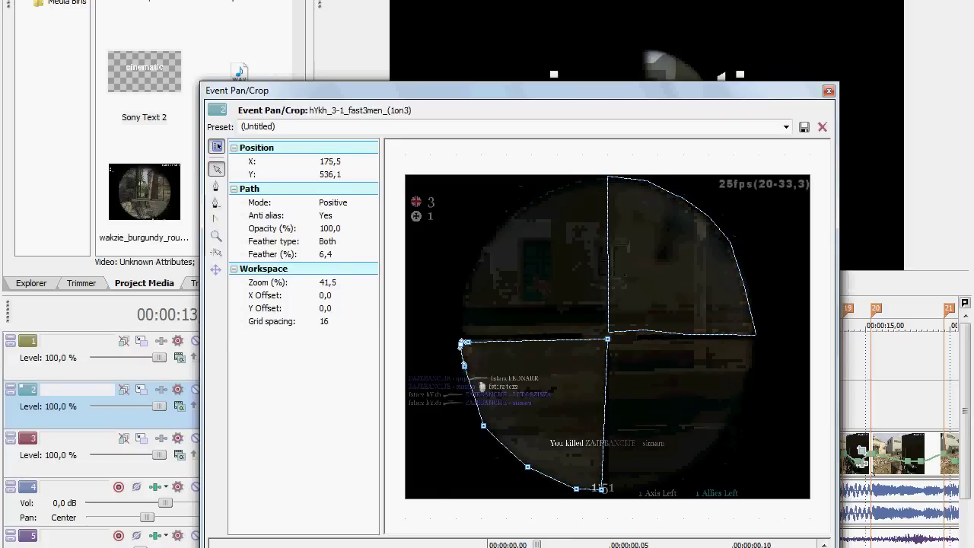
left_click(829, 90)
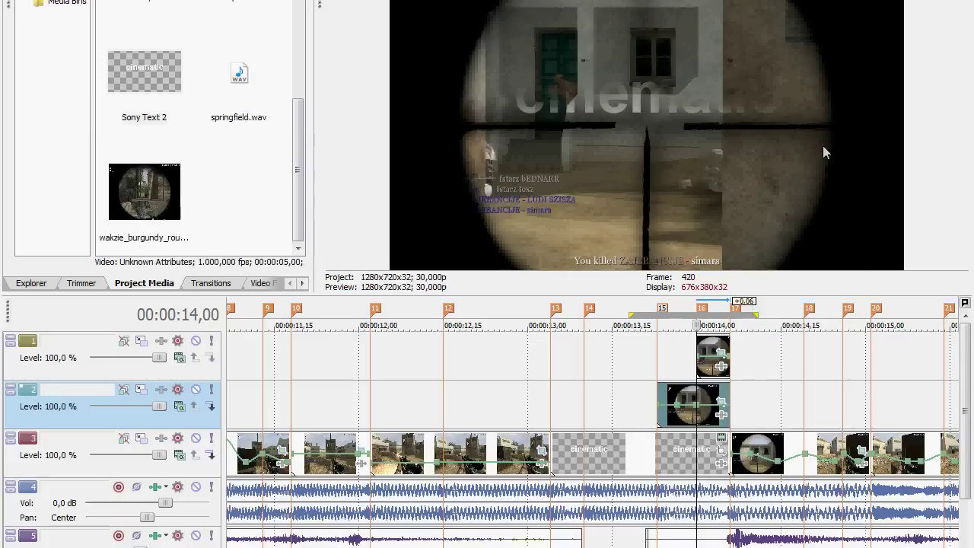
- Examine the mask paths of the track 1 scope clip in its pan/crop settings
left_click(716, 348)
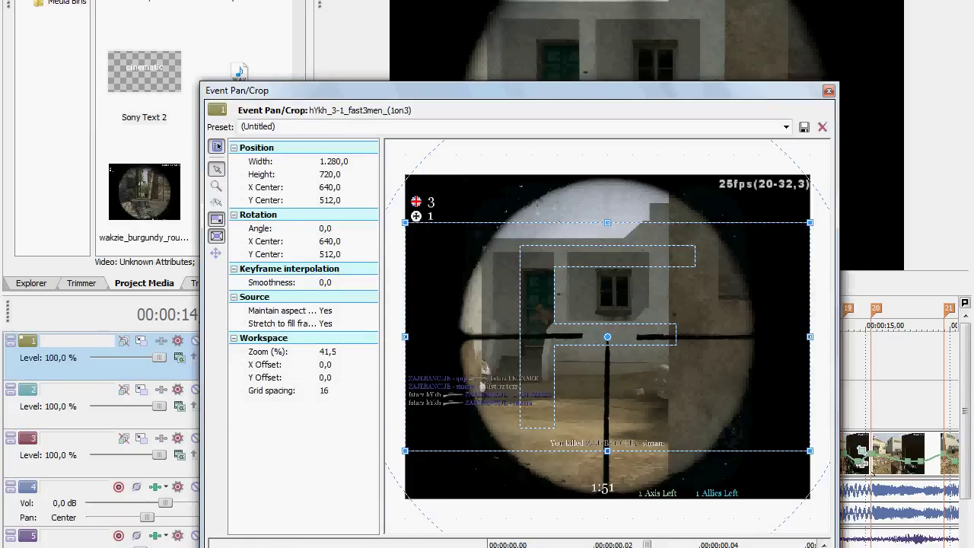
left_click(594, 547)
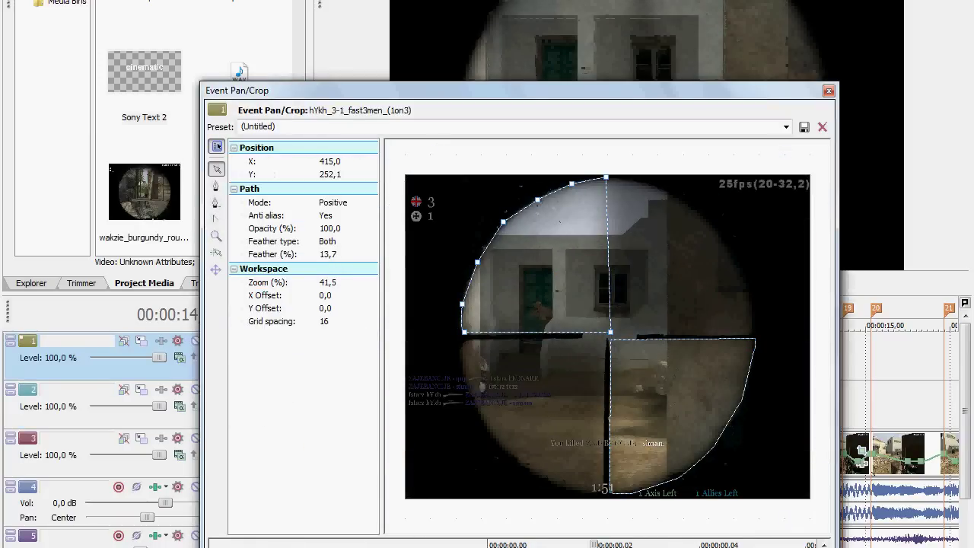
left_click(829, 91)
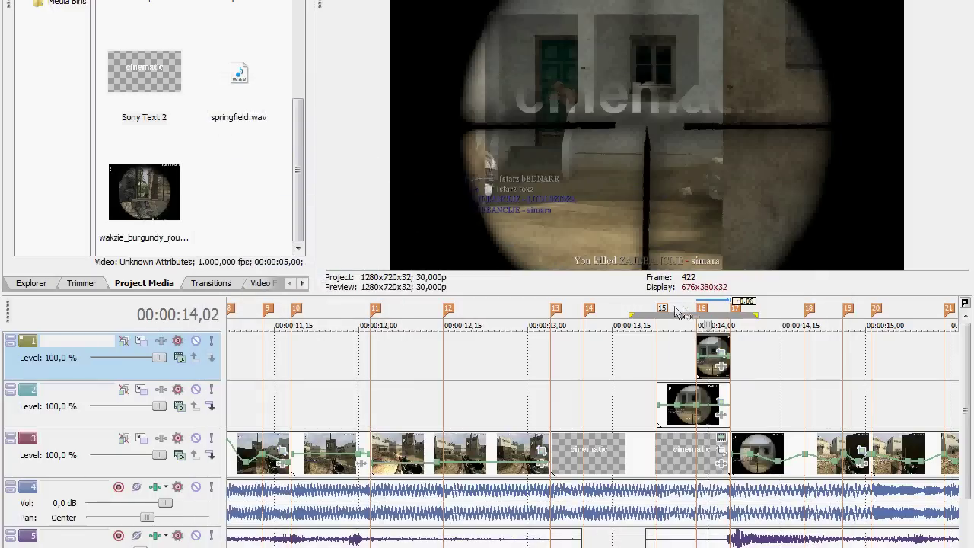
- Loop the section from just after marker 15 to before marker 18, and trim the track 2 scope clip's end back to marker 16
left_click_drag(668, 312, 775, 311)
key("space")
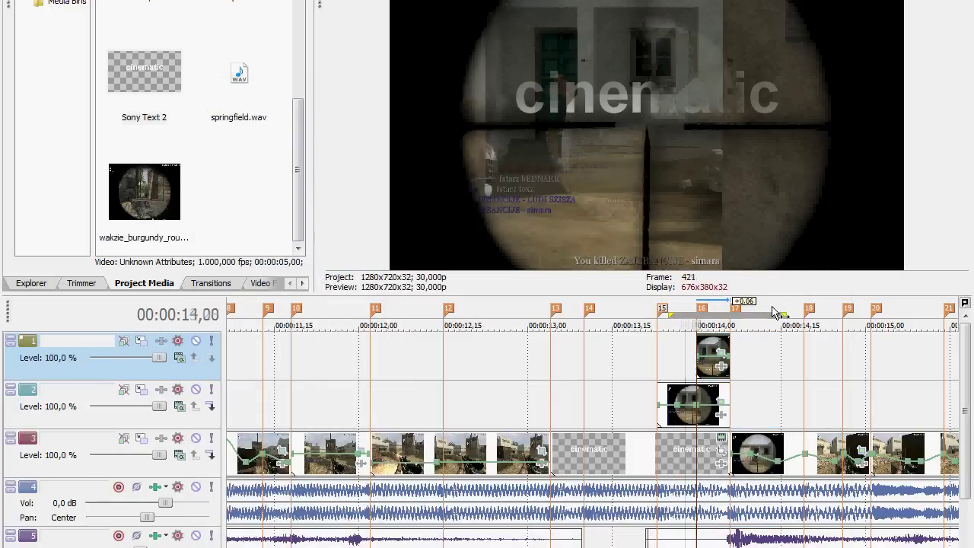
left_click(774, 312)
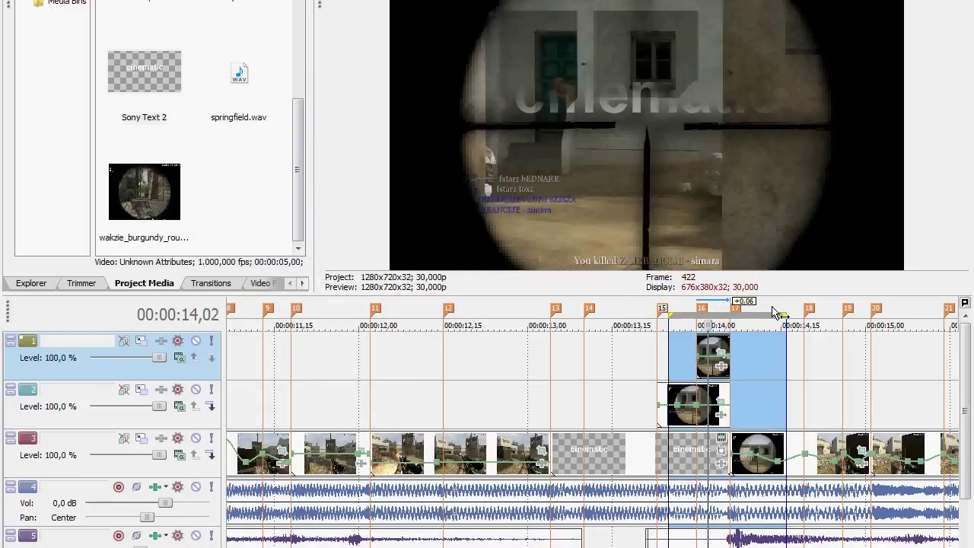
left_click_drag(729, 401, 694, 402)
key("space")
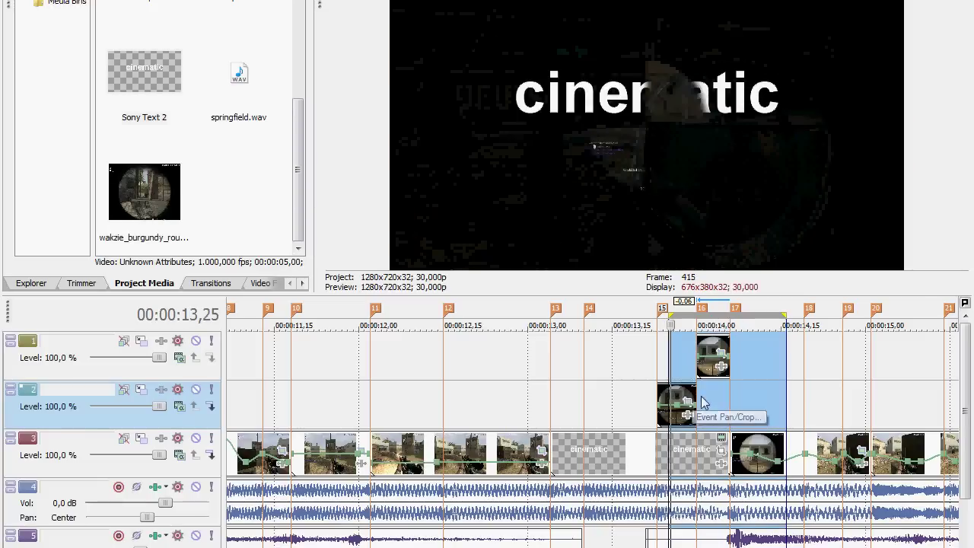
- Enlarge the track 1 clip's pan/crop frame to 3.852,7 by 2.167,1 at its start and apply the 16:9 Widescreen TV aspect ratio preset at its end
left_click(721, 352)
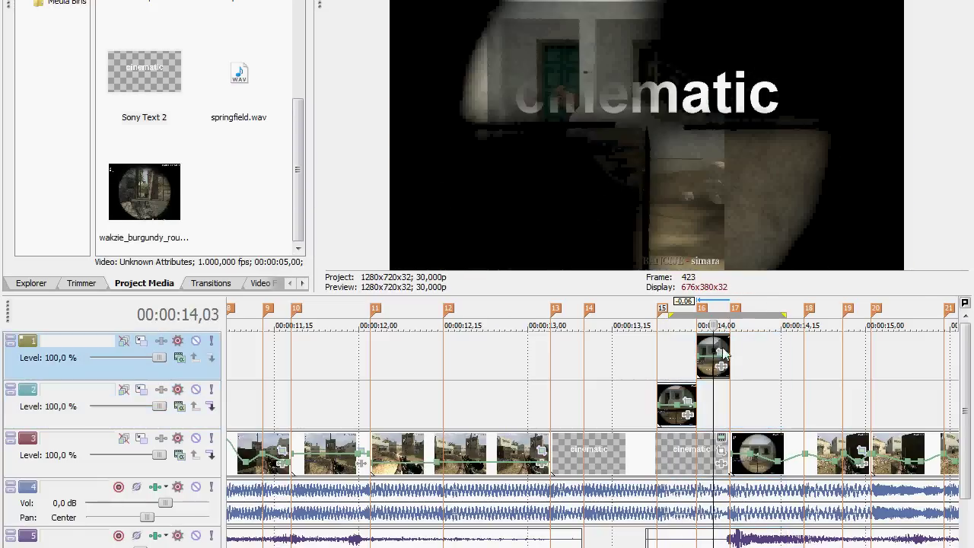
left_click(490, 547)
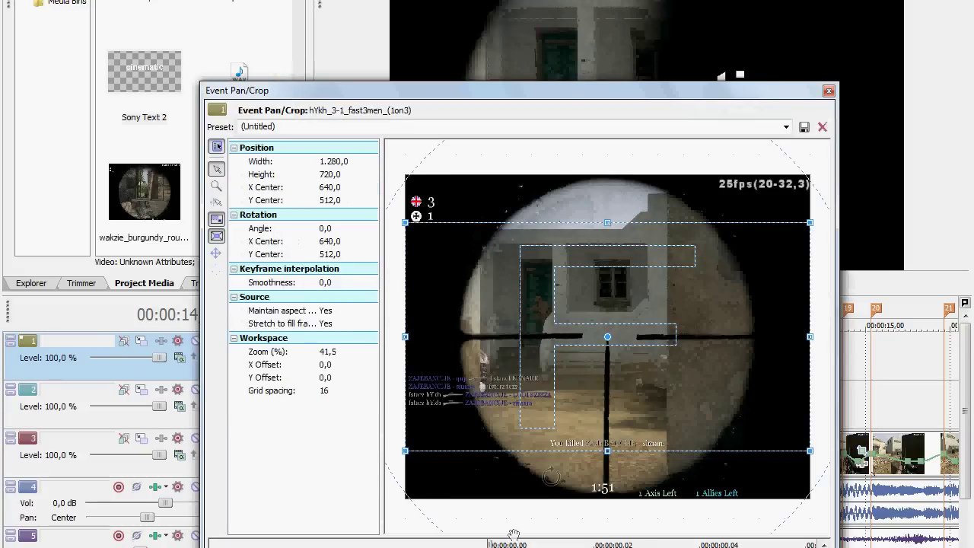
scroll(587, 440, "down", 3)
left_click_drag(729, 409, 967, 540)
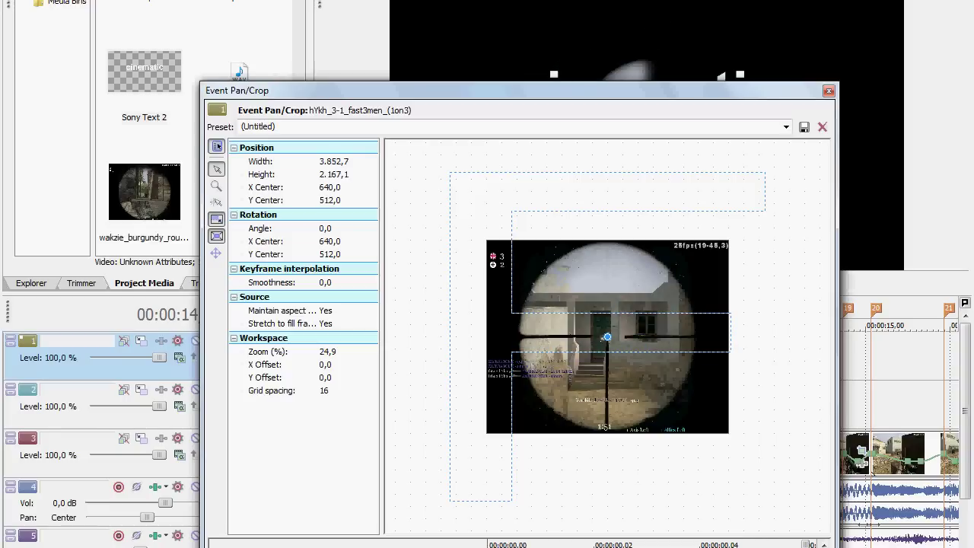
left_click(786, 127)
left_click(762, 161)
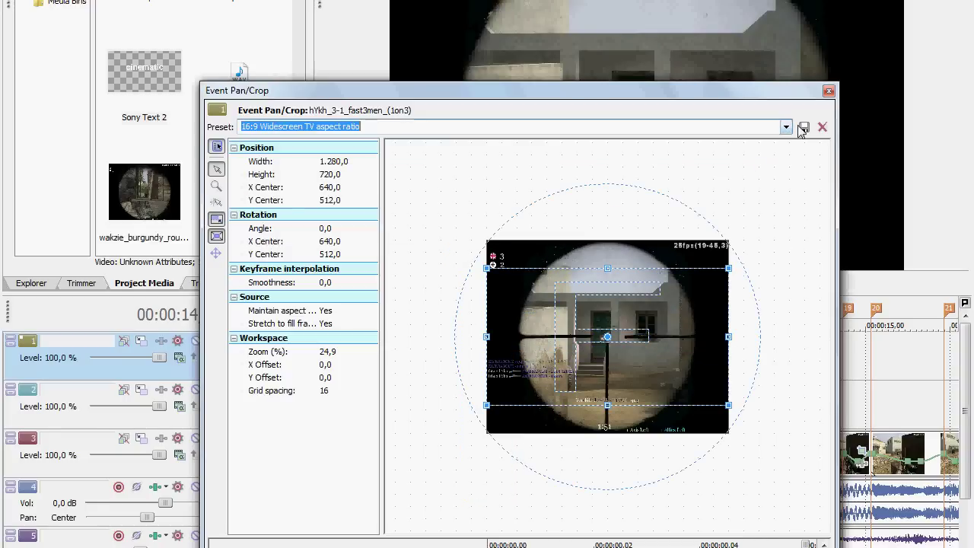
left_click(828, 91)
- Loop the section from before marker 15 to around marker 18 and play the finished scope zooms
left_click_drag(629, 316, 832, 319)
key("space")
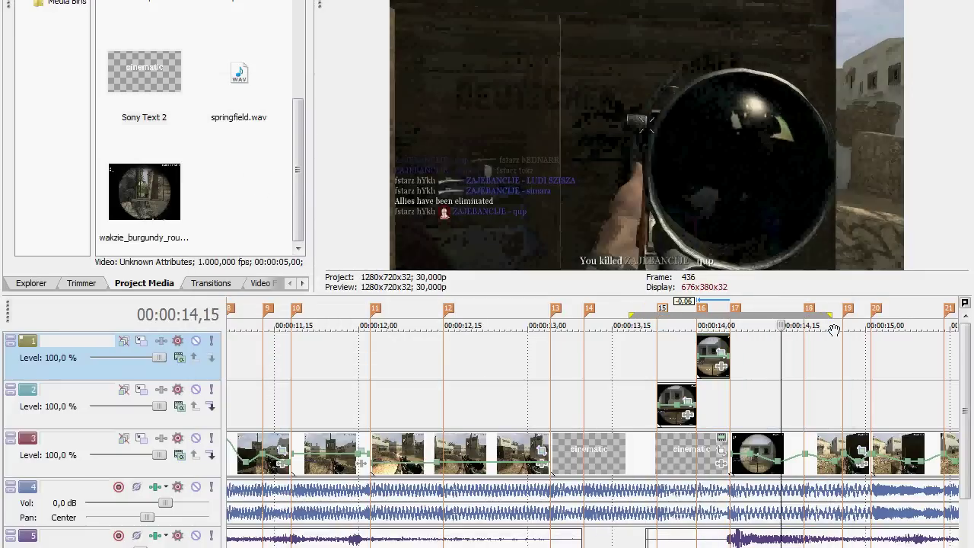
key("o")
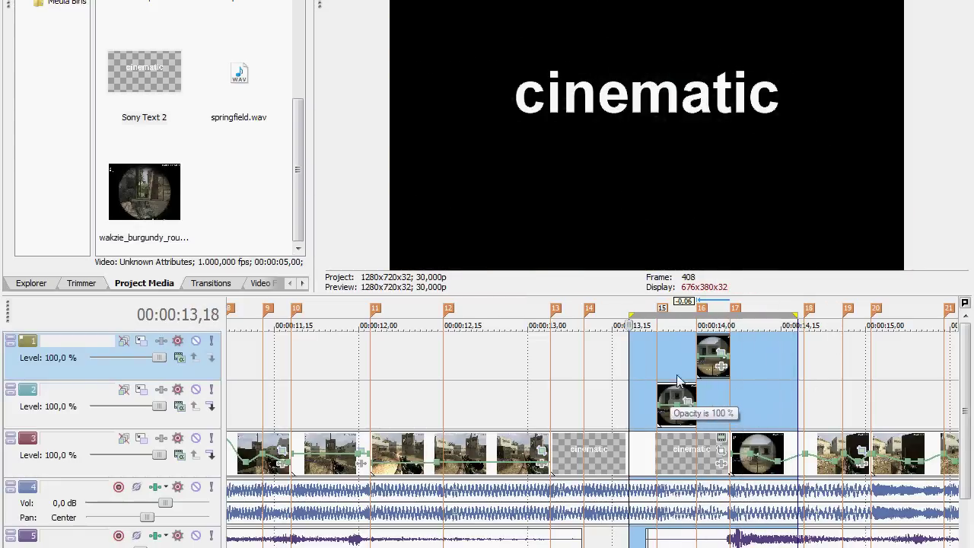
key("Return")
- Play the edit from 00:00:16,01 past marker 28
scroll(703, 488, "down", 4)
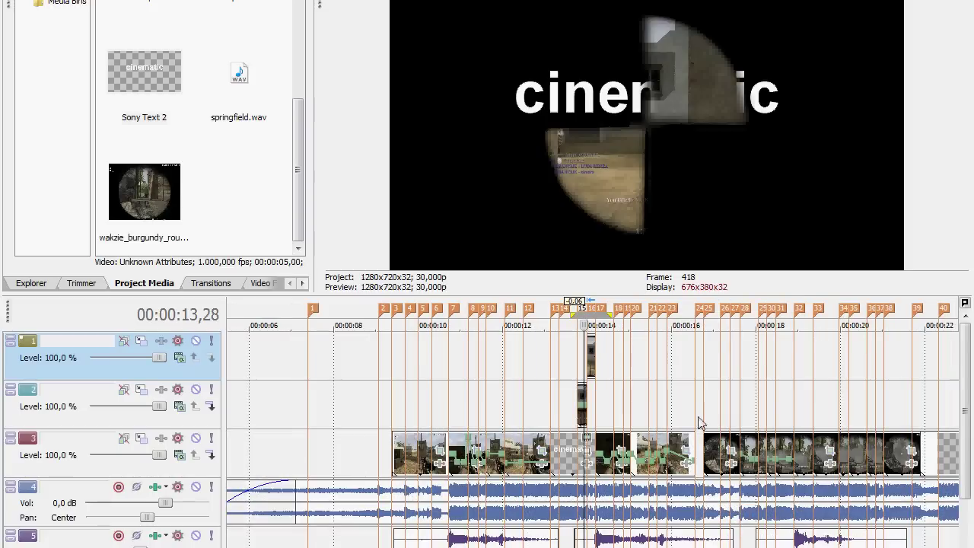
left_click(675, 415)
scroll(674, 419, "up", 5)
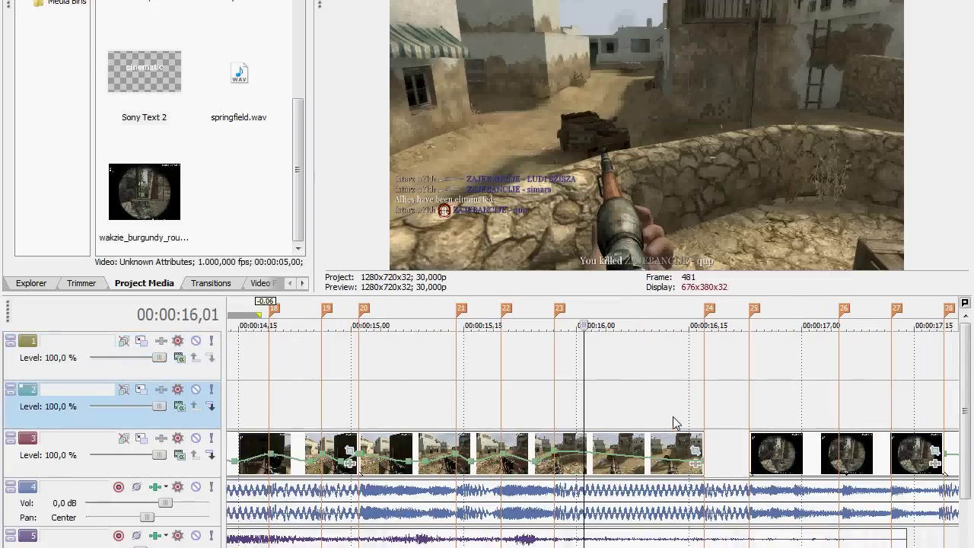
key("space")
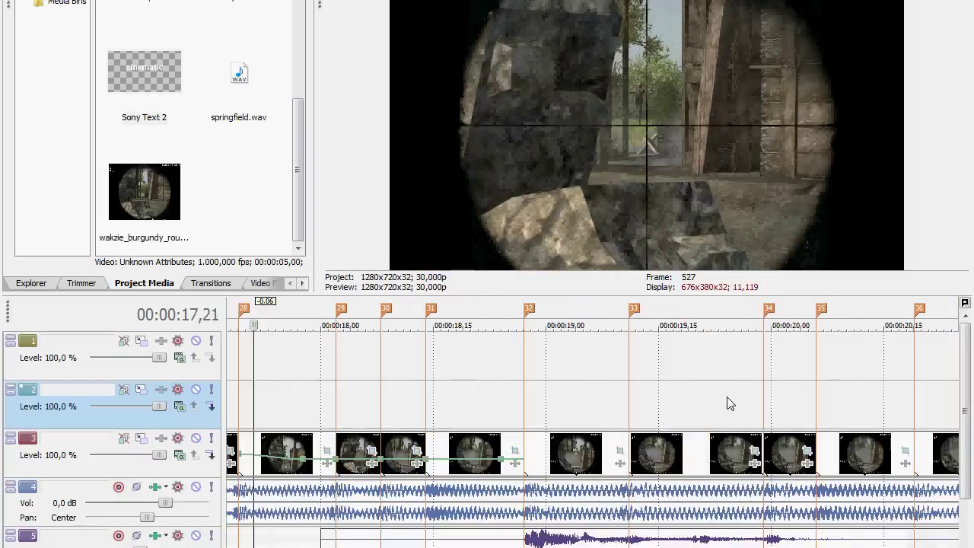
key("space")
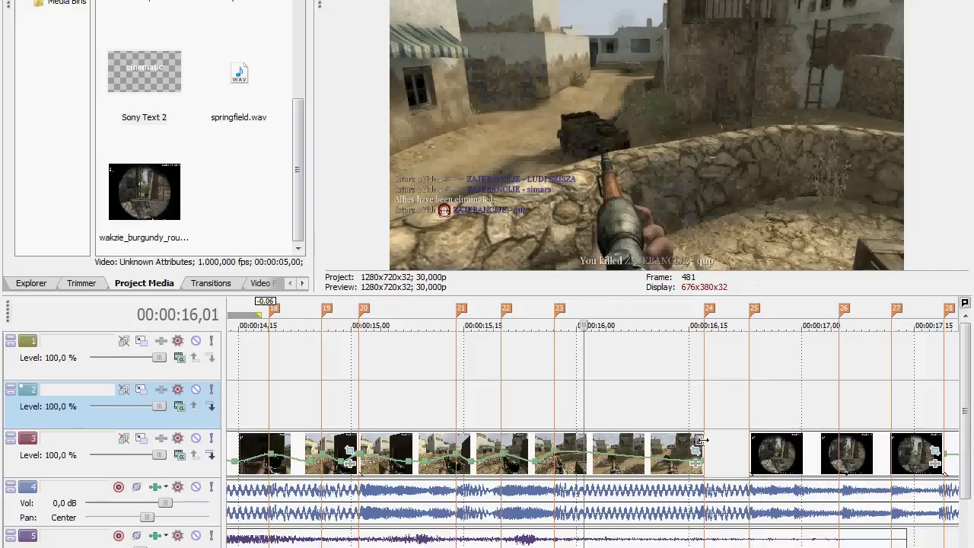
- Extend the end of the track 3 gameplay clip from marker 24 to marker 25 and play the cut
left_click_drag(703, 441, 750, 441)
left_click(718, 424)
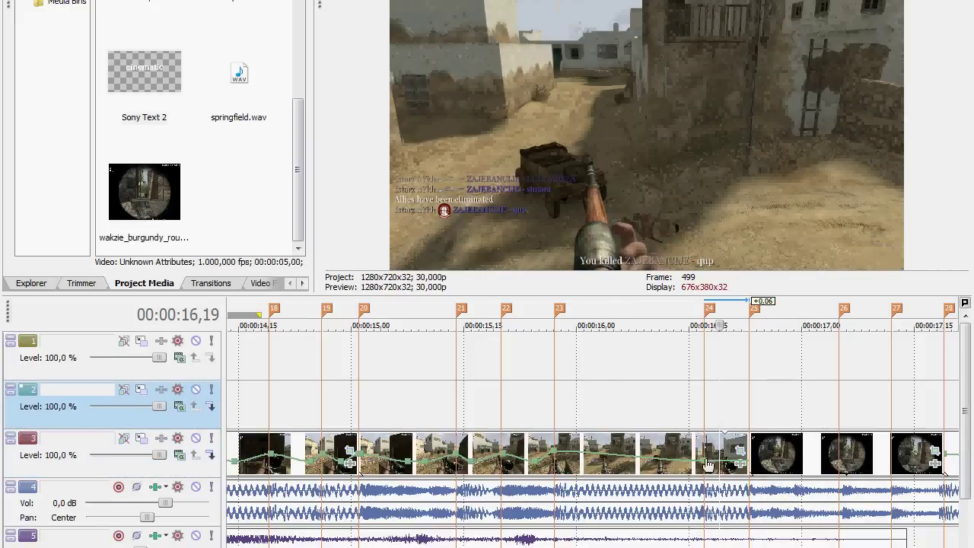
right_click(720, 455)
key("Escape")
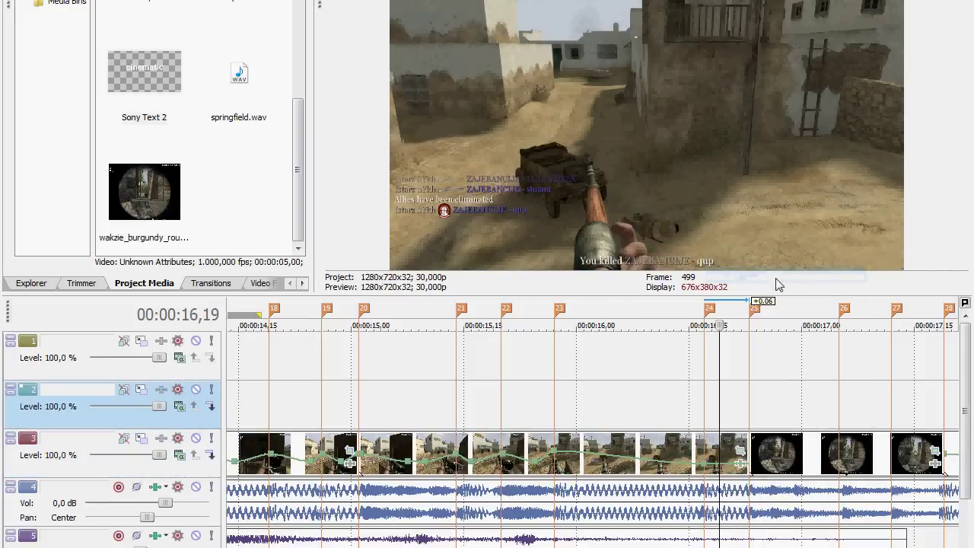
left_click(709, 379)
key("space")
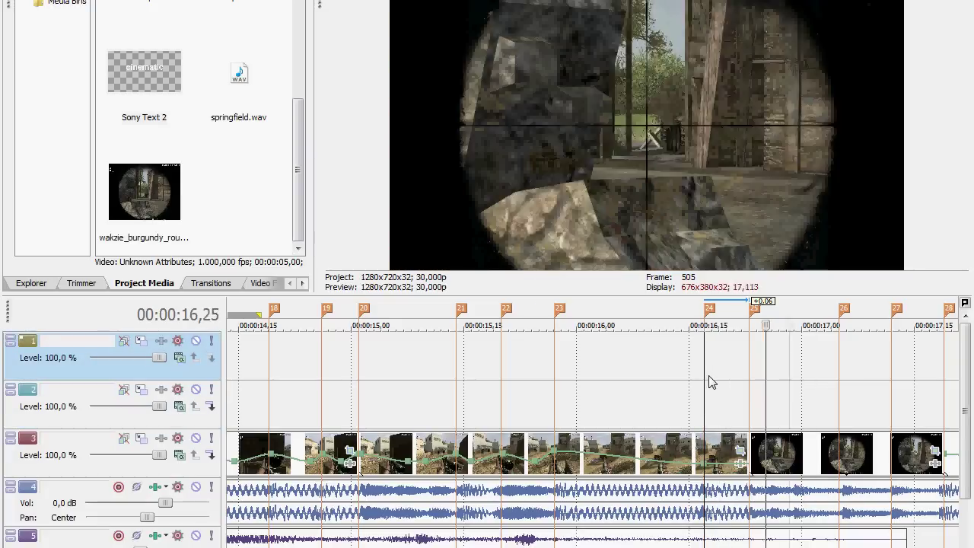
key("space")
- Play the scope clip from marker 25 to listen for further beats
left_click(750, 402)
key("space")
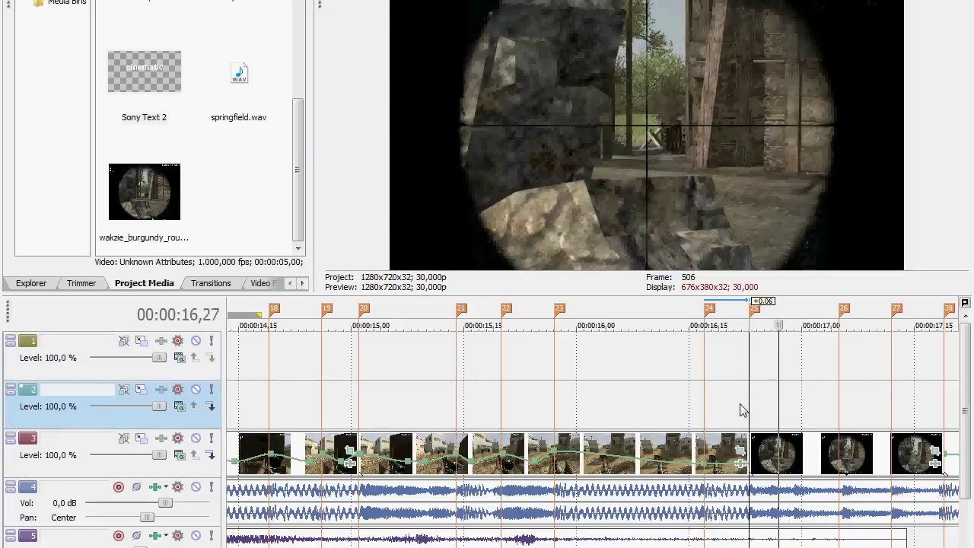
scroll(739, 408, "down", 1)
key("space")
key("space")
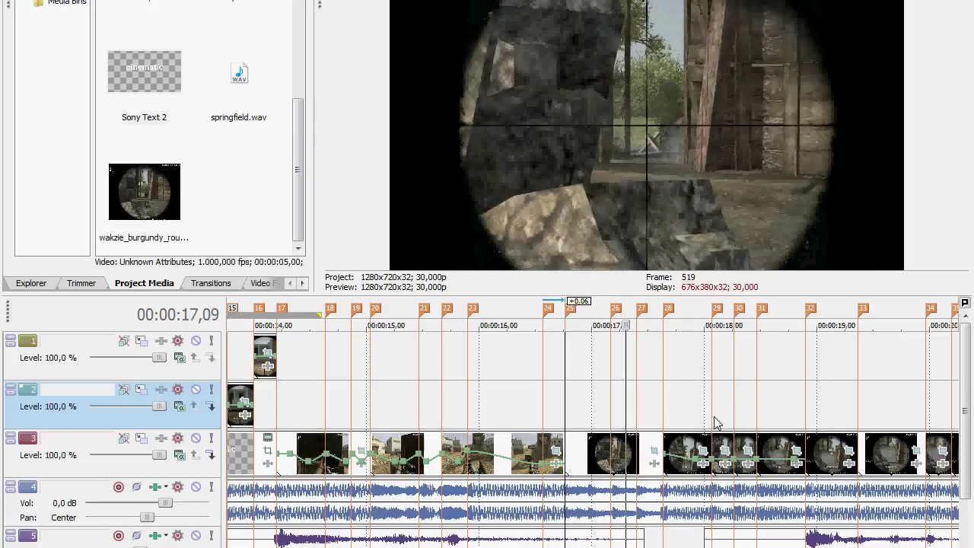
- Add two beat markers between markers 25 and 26, and play the scope clips from marker 26
scroll(605, 454, "up", 2)
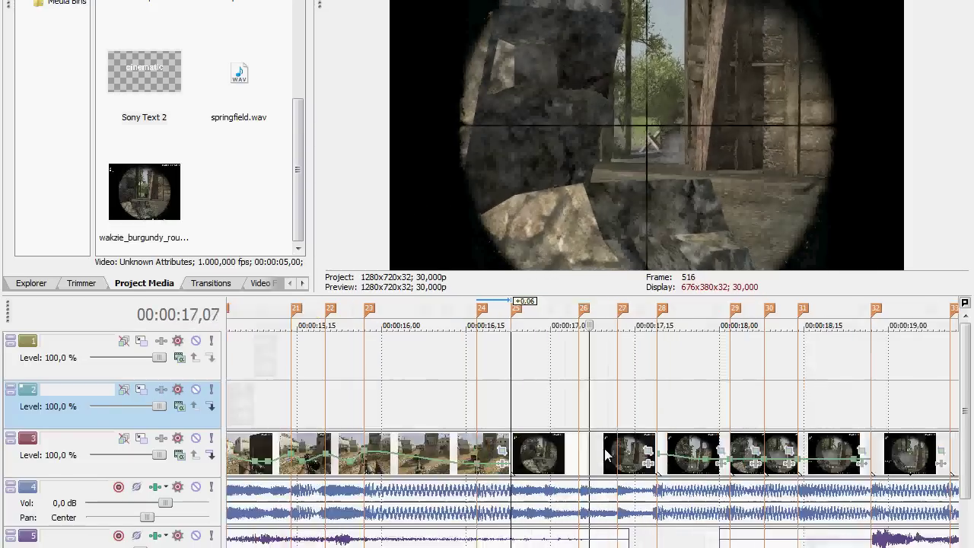
left_click(501, 466)
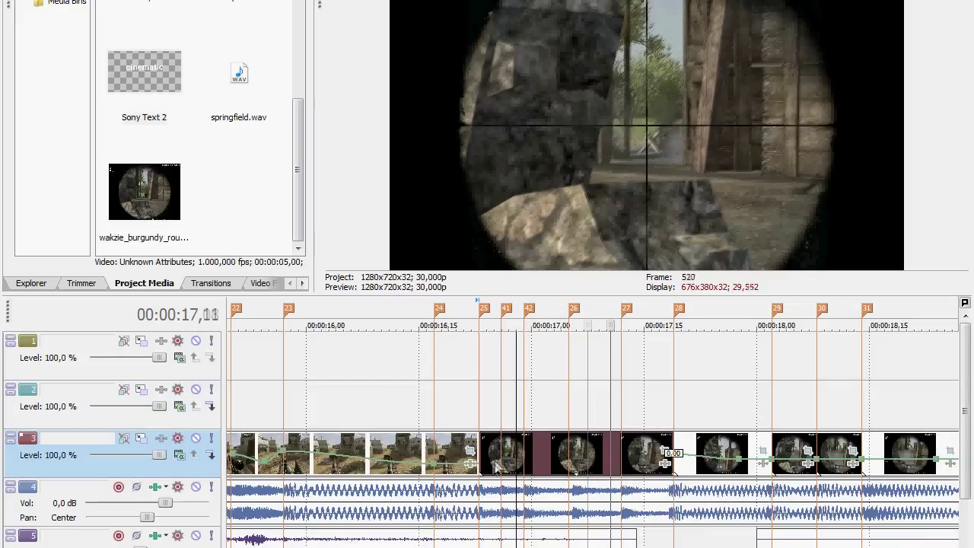
left_click(572, 450)
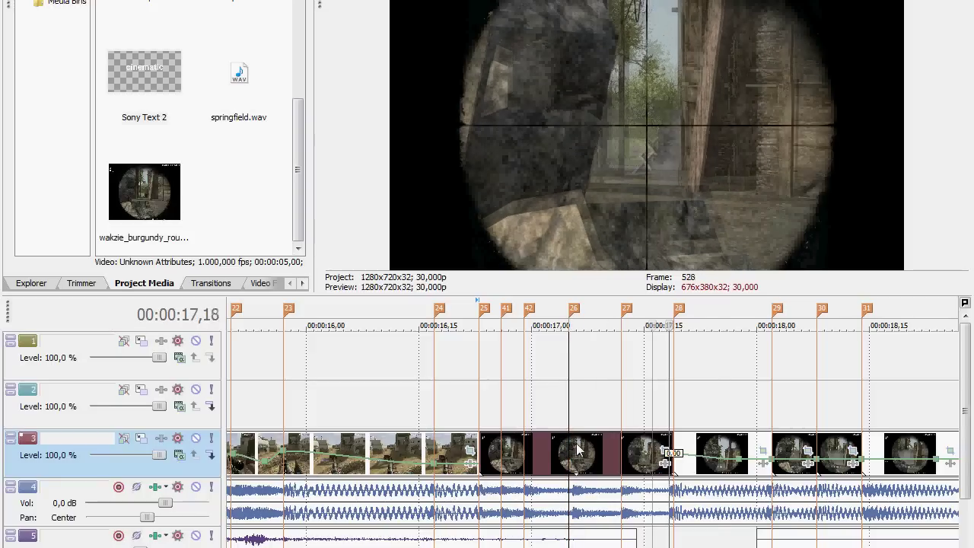
scroll(576, 450, "down", 2)
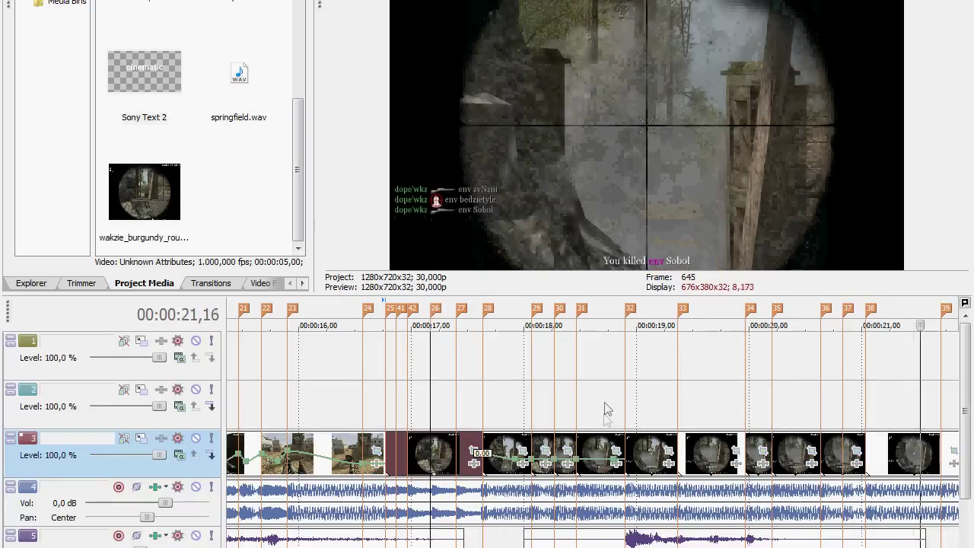
key("space")
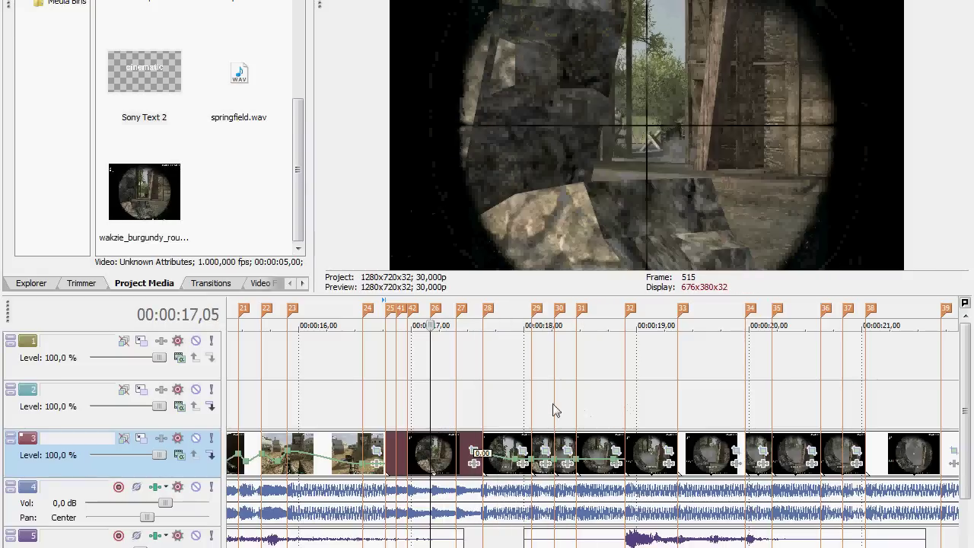
- Play the edit from marker 29 to the closing cinema text, and play the start of the music
left_click(535, 411)
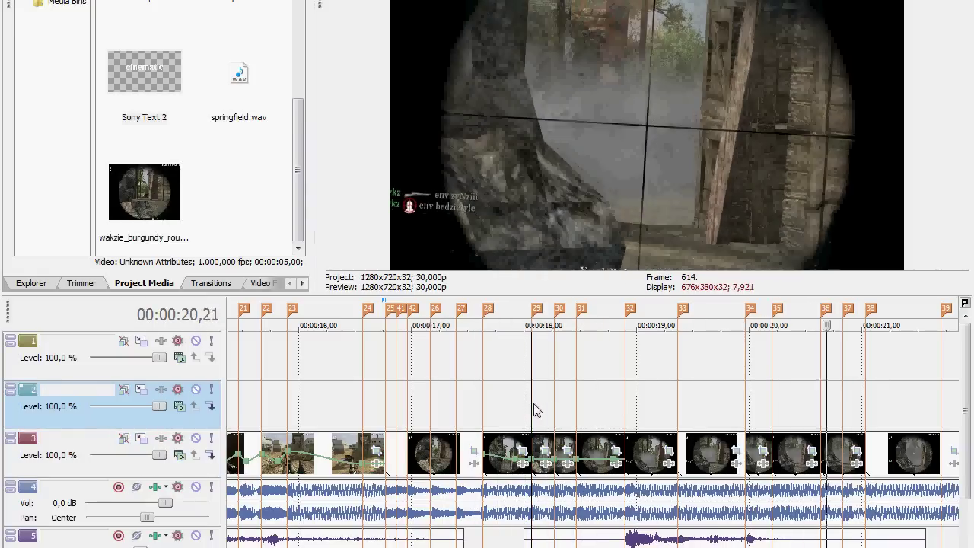
scroll(534, 411, "down", 3)
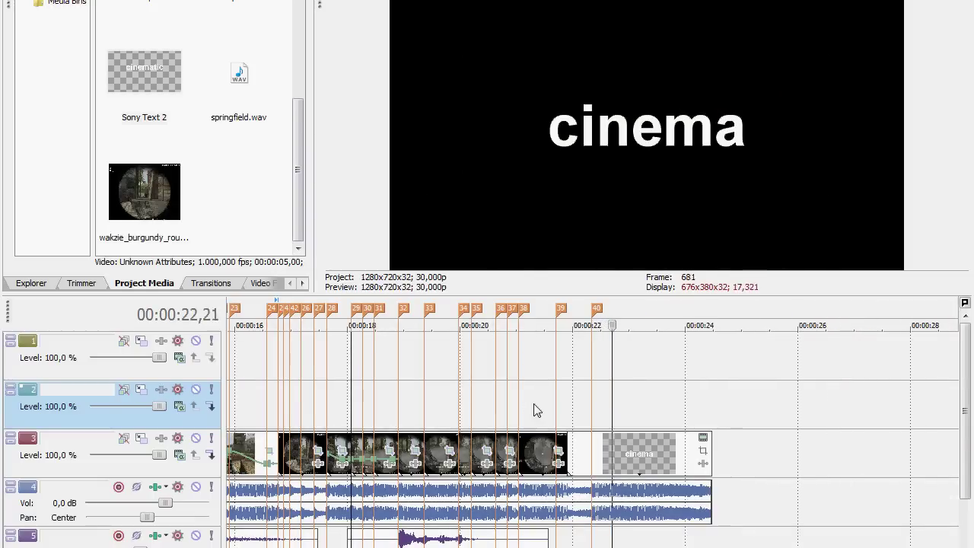
scroll(535, 415, "down", 3)
left_click(294, 312)
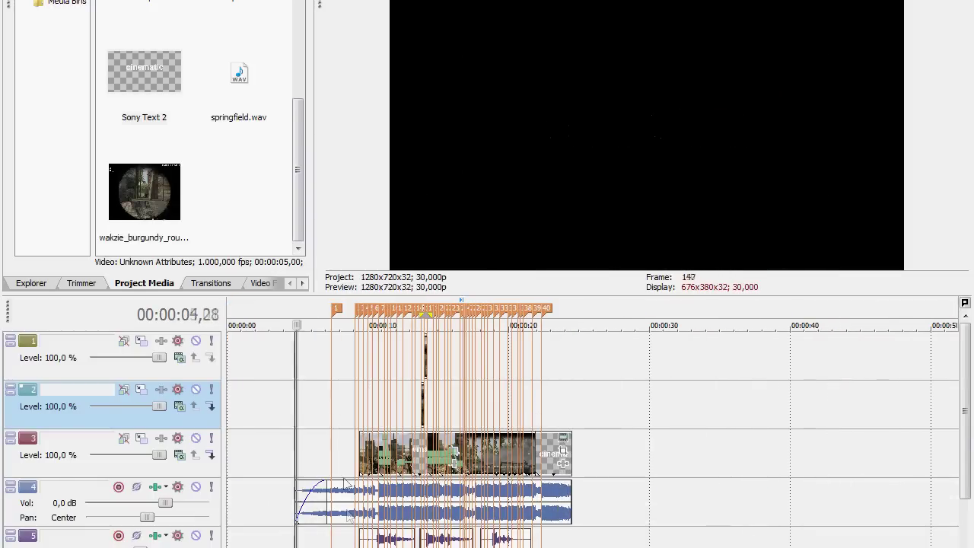
scroll(348, 510, "up", 3)
key("space")
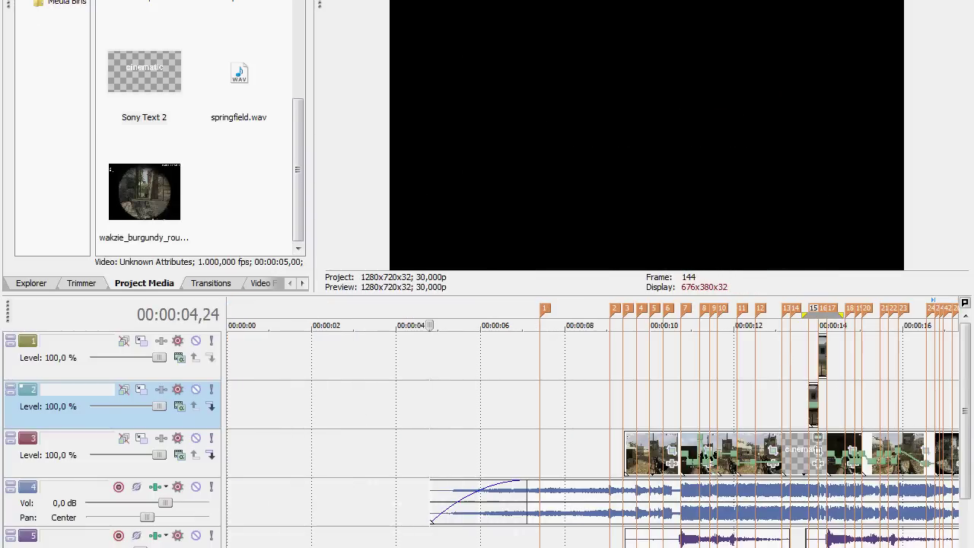
- Place the intro video burtality.wmv from the intros folder on the just moviemaking (E:) drive on the first track, starting before the music
left_click(183, 1)
left_click(265, 36)
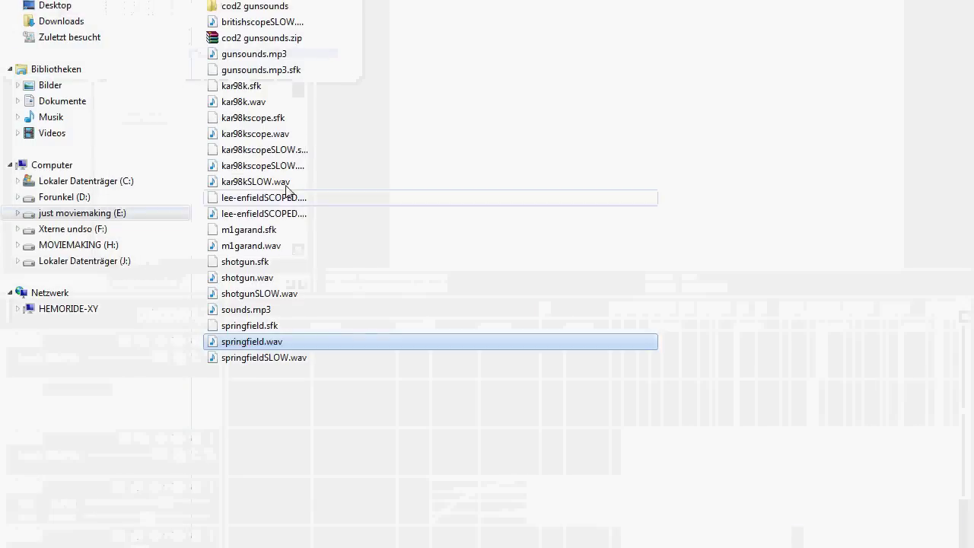
left_click(74, 230)
left_click(80, 213)
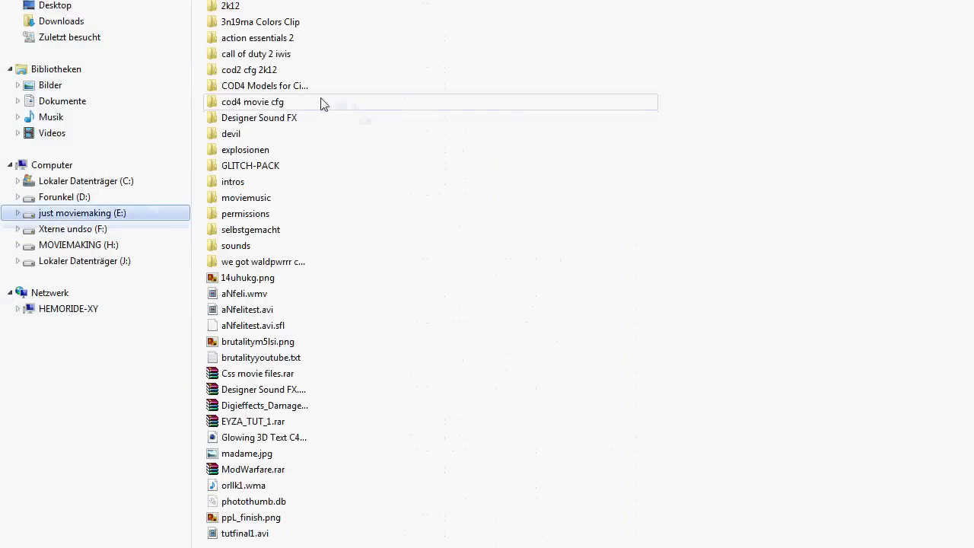
double_click(270, 183)
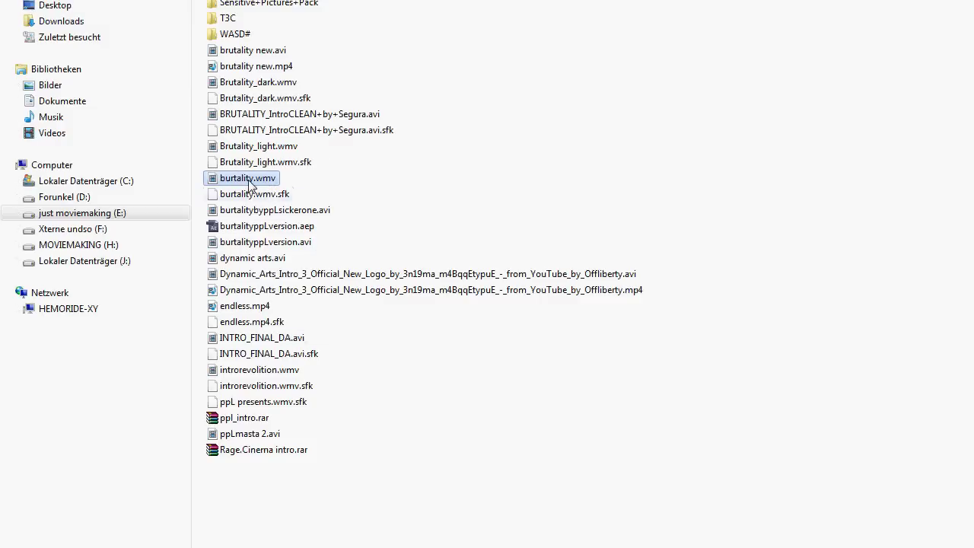
left_click_drag(247, 178, 708, 61)
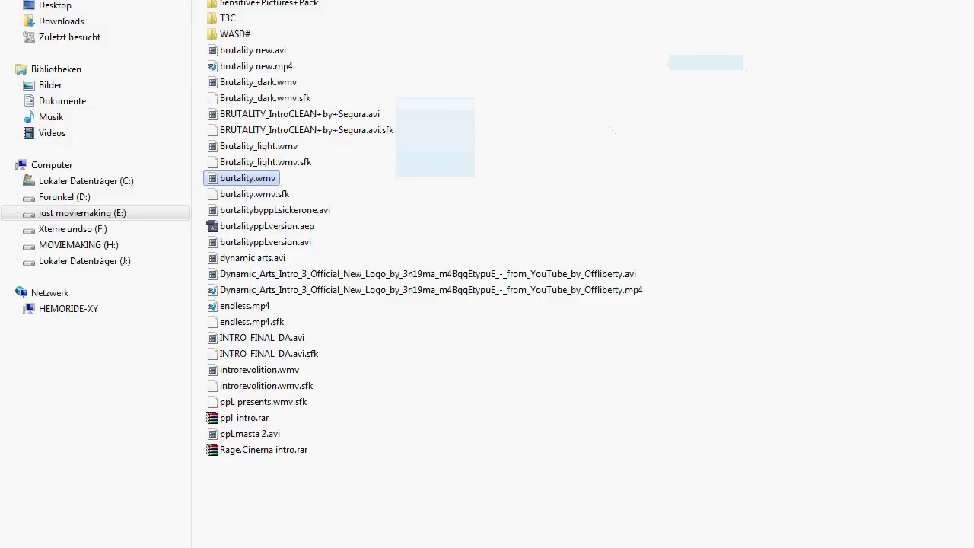
left_click_drag(435, 144, 302, 356)
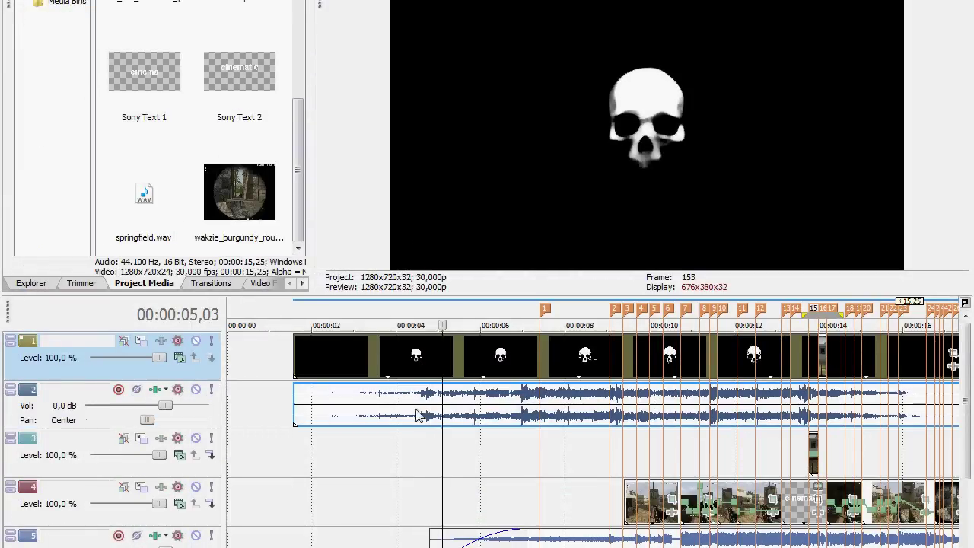
- Delete the intro's audio and move the intro video onto the third track, starting at the beginning of the timeline
left_click(449, 404)
key("Delete")
left_click_drag(558, 359, 535, 438)
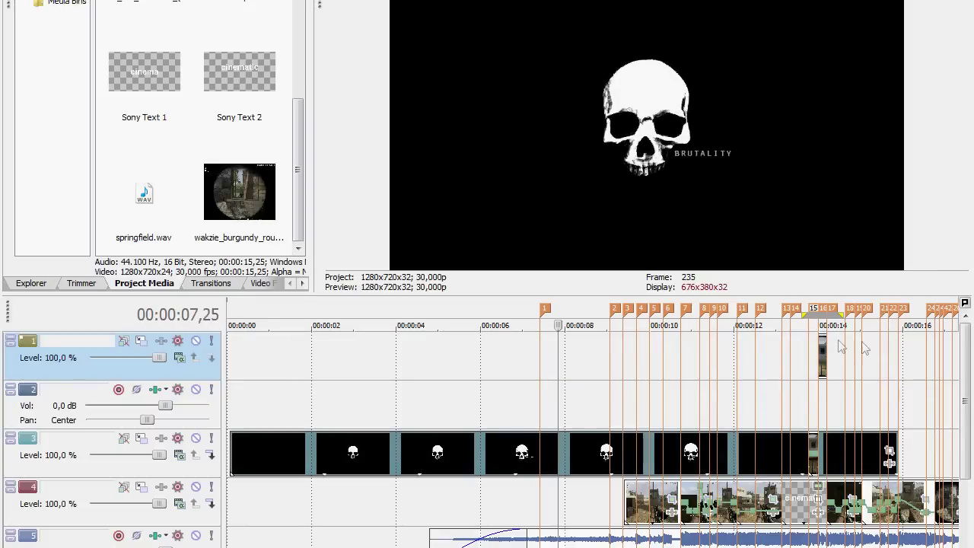
- Remove the empty audio track between the video tracks
left_click(76, 421)
scroll(358, 427, "down", 3)
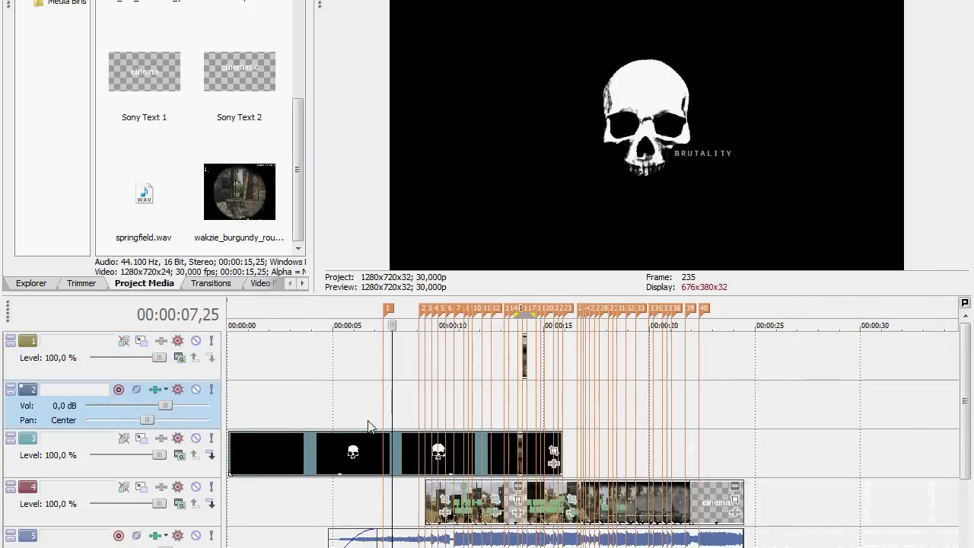
key("Delete")
- Examine the intro's skull and title animation by stepping backwards frame by frame from about 6 seconds
left_click(370, 405)
key("space")
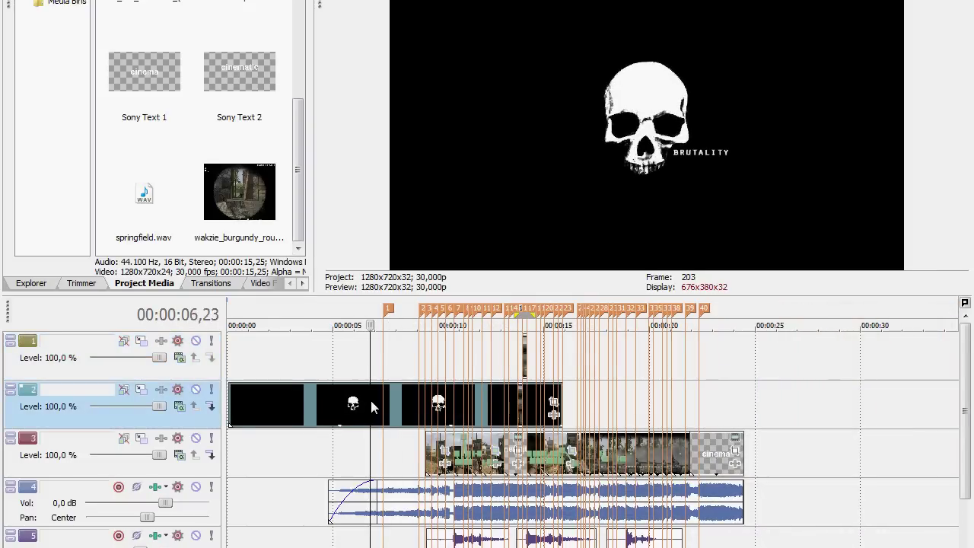
key("Left")
key("Left")
key("Left")
key("Left")
key("Left")
key("Left")
key("Left")
key("Left")
key("Left")
key("Left")
key("Left")
key("Left")
key("Left")
key("Left")
key("Left")
key("Left")
key("Left")
key("Left")
key("Left")
key("Left")
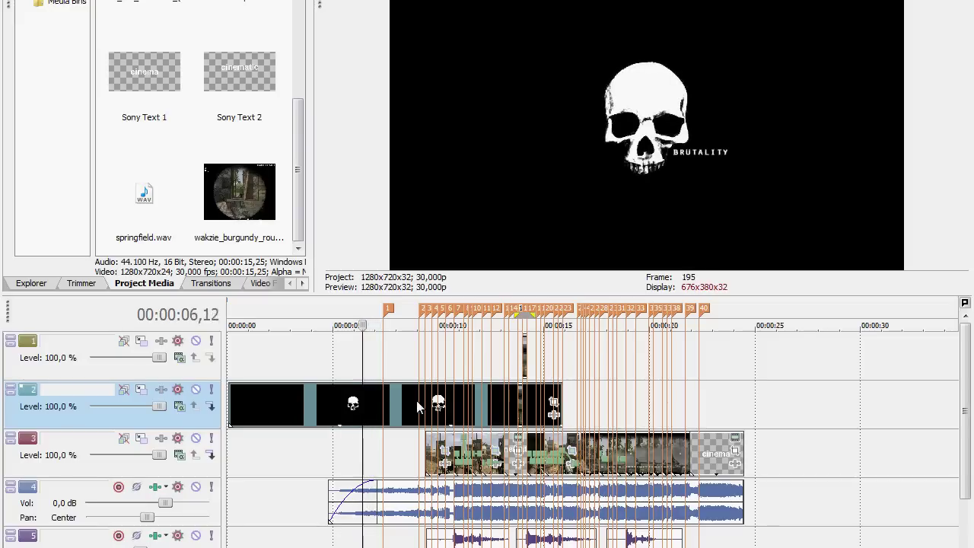
- Set the intro clip's playback rate to 4
right_click(404, 431)
left_click(446, 411)
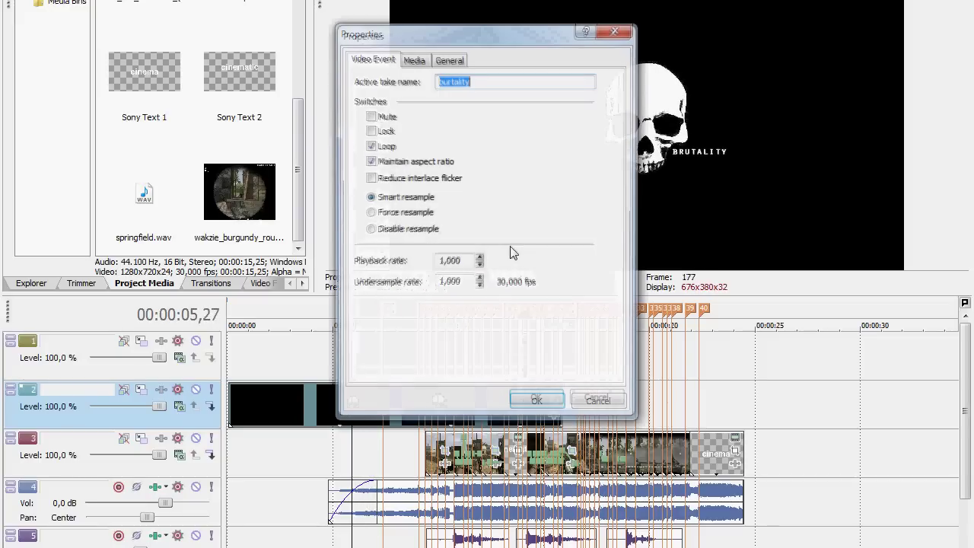
double_click(457, 261)
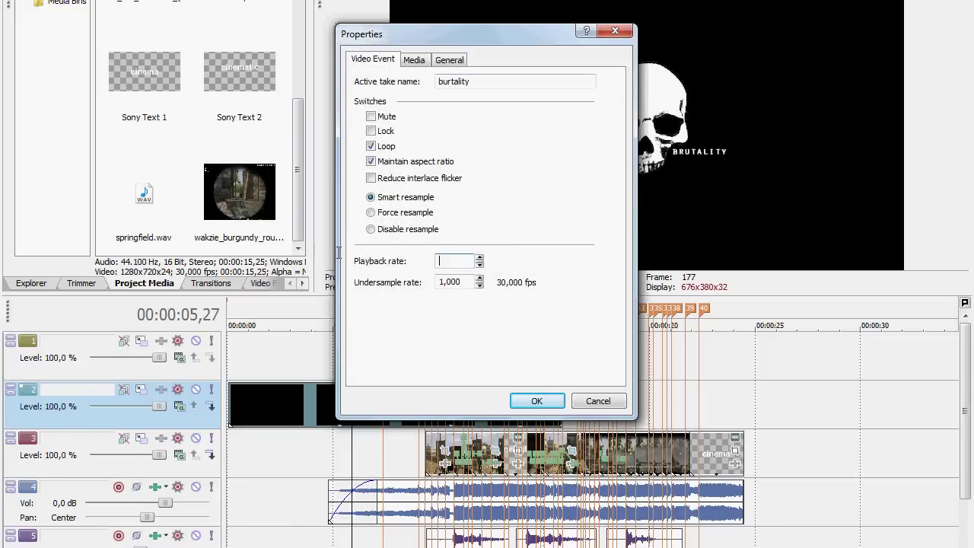
type("4")
key("Return")
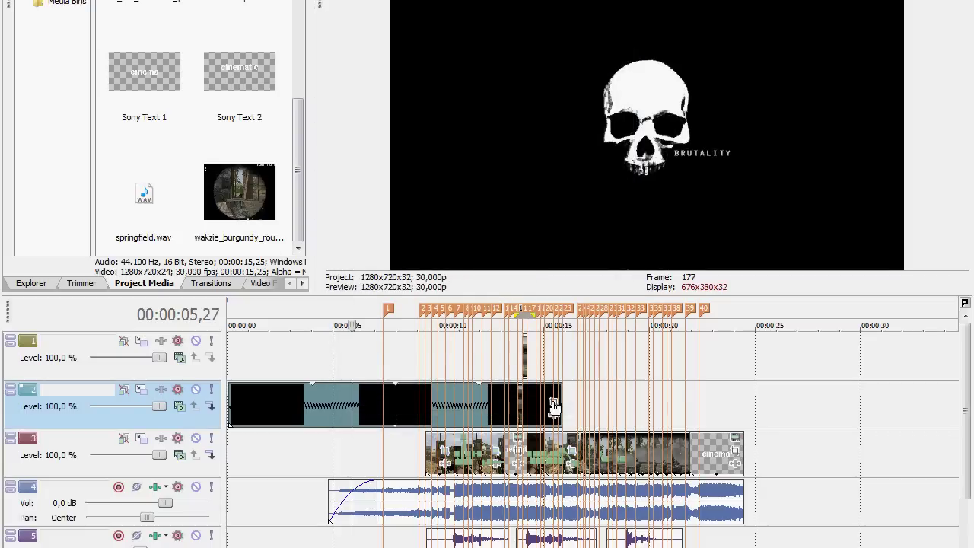
- Trim the intro clip so that it starts with the music and ends at marker 1, playing it to check
left_click_drag(561, 390, 403, 404)
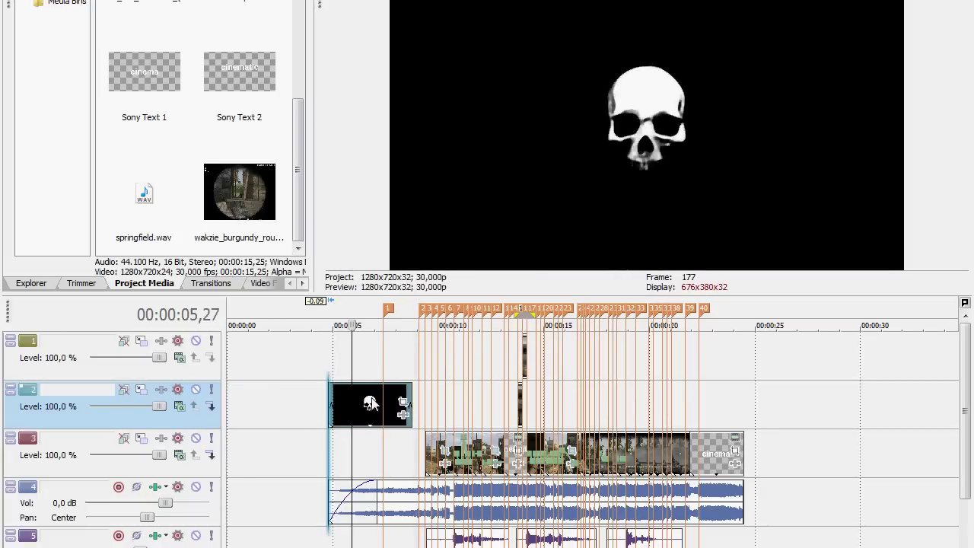
left_click(332, 367)
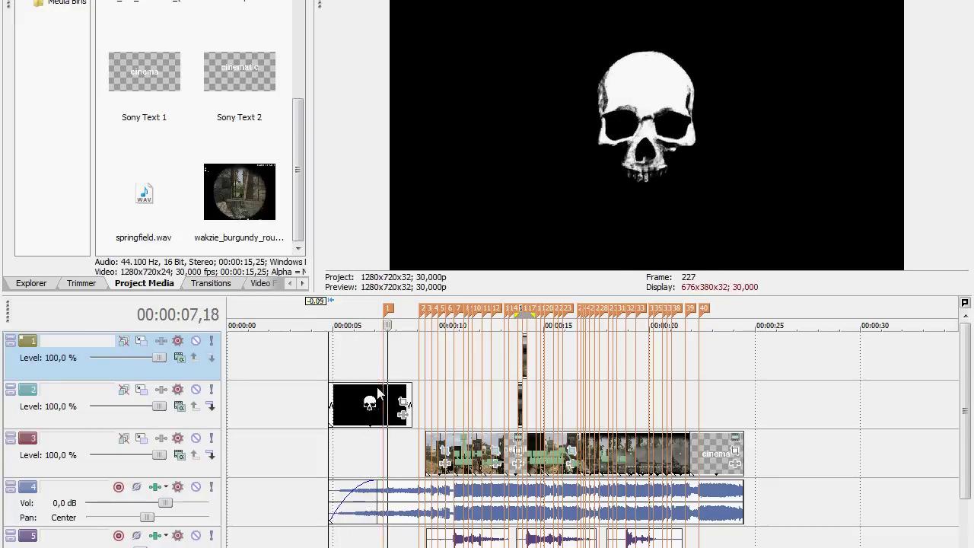
left_click(355, 312)
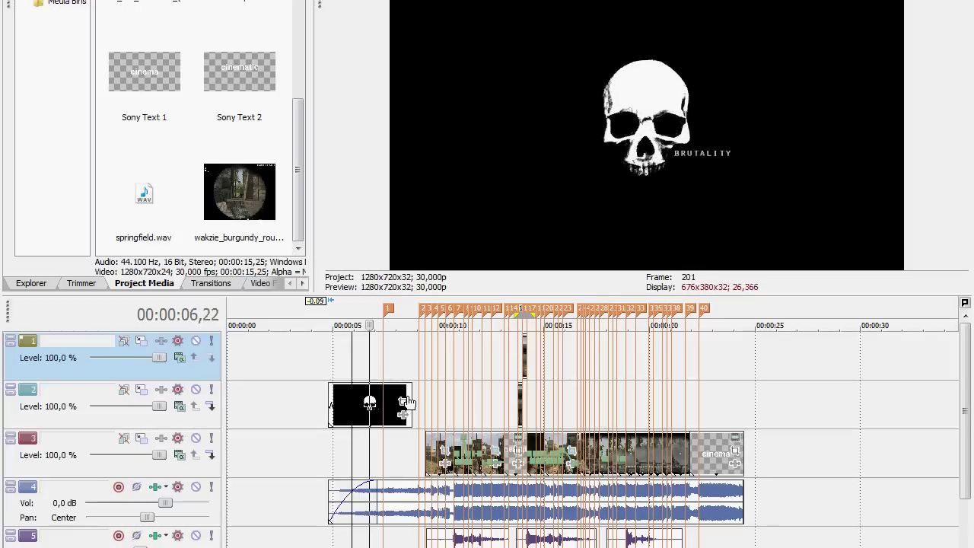
left_click_drag(412, 394, 383, 394)
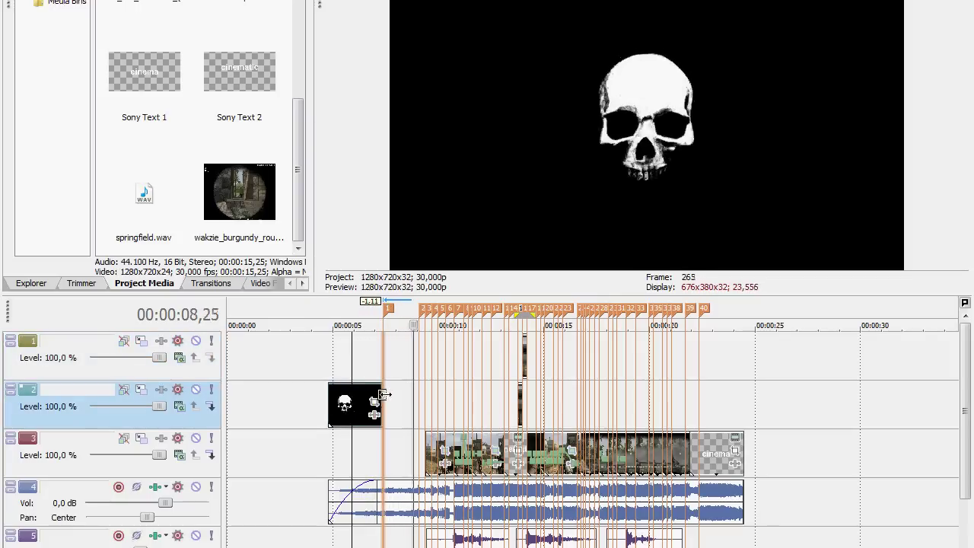
left_click(328, 306)
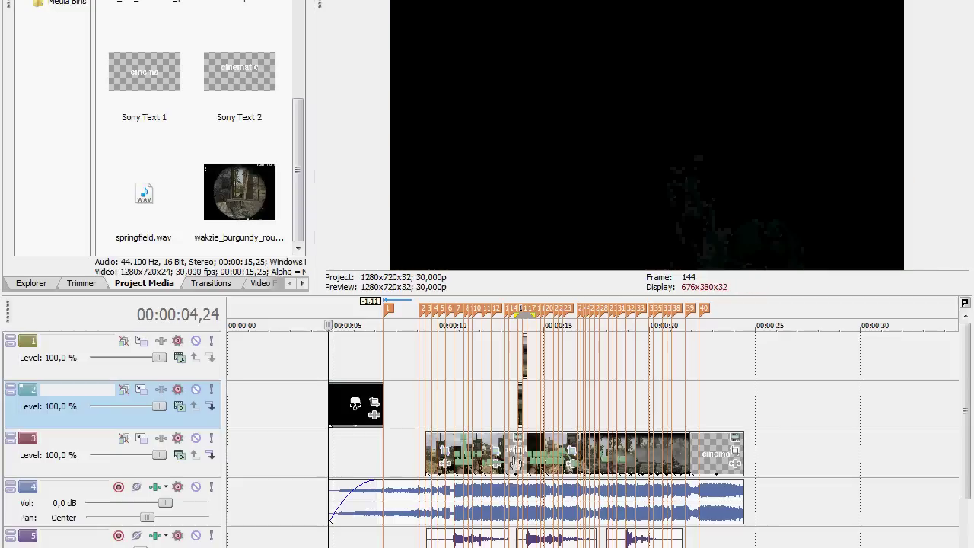
- Paste a copy of the cinematic text right after the intro at marker 1 and extend it to marker 2
left_click(472, 439)
left_click(383, 407)
key("ctrl+v")
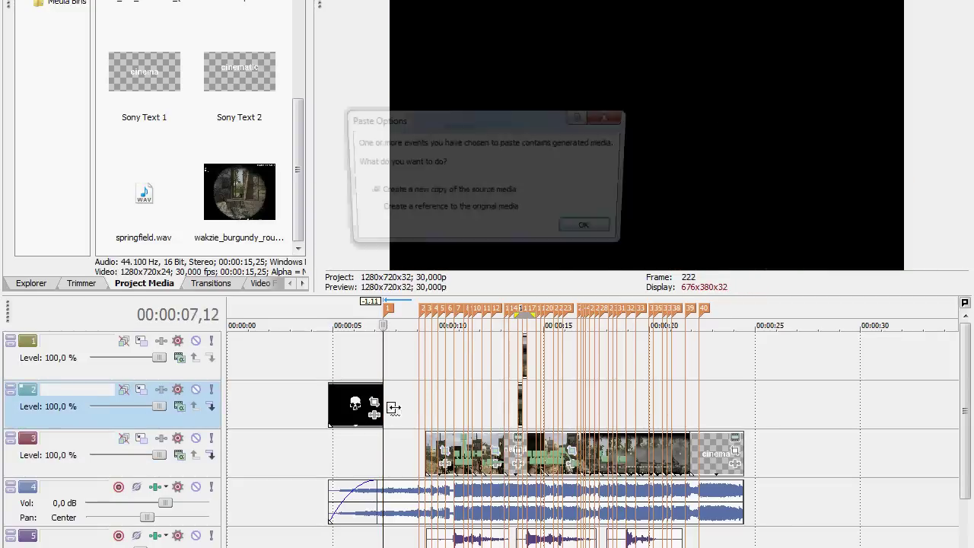
left_click(644, 229)
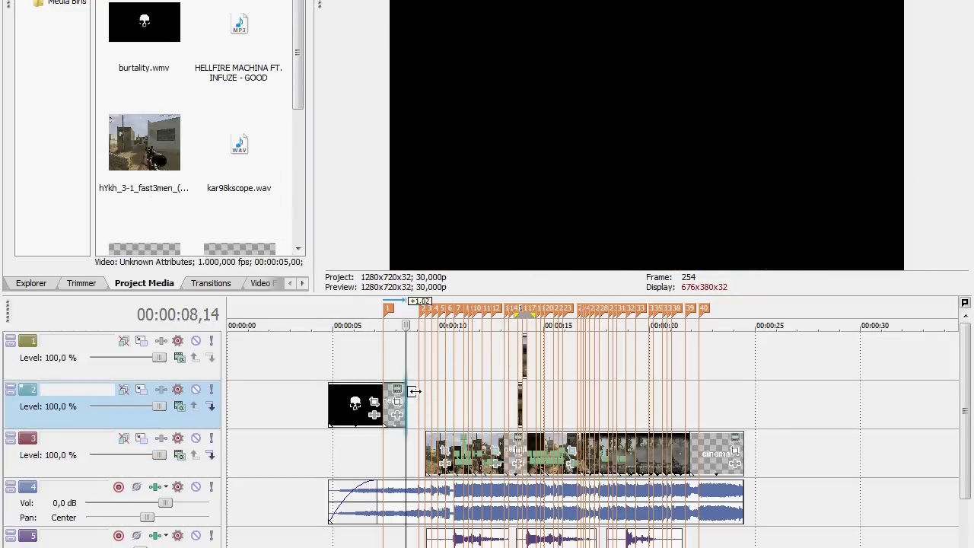
left_click_drag(414, 391, 416, 391)
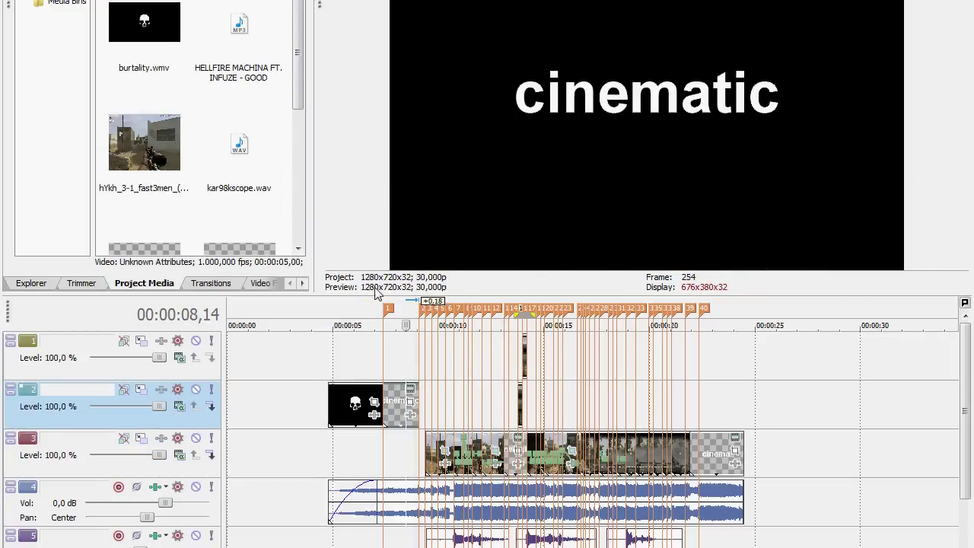
- Move the first gameplay clip on the third track so that it starts at marker 2
scroll(383, 306, "up", 5)
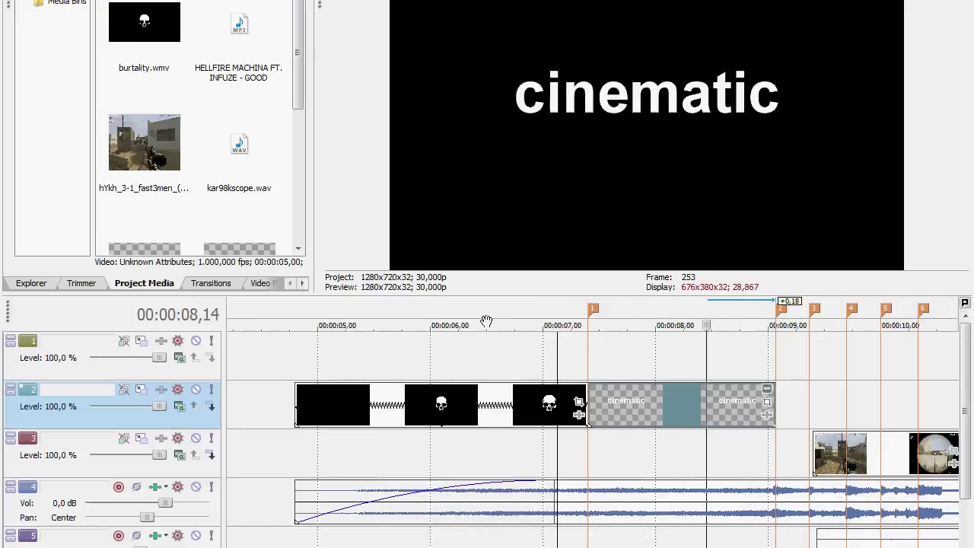
scroll(487, 321, "down", 2)
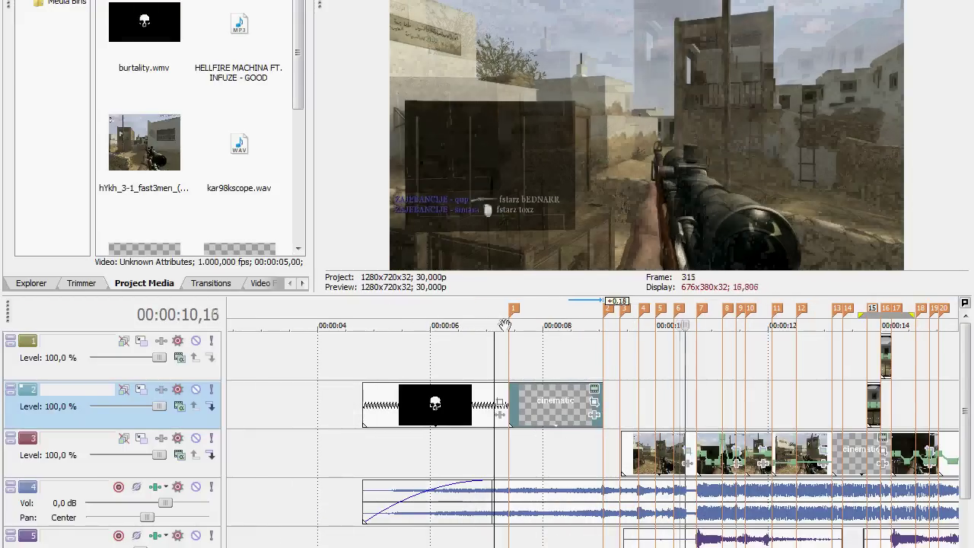
left_click(639, 441)
scroll(643, 441, "up", 2)
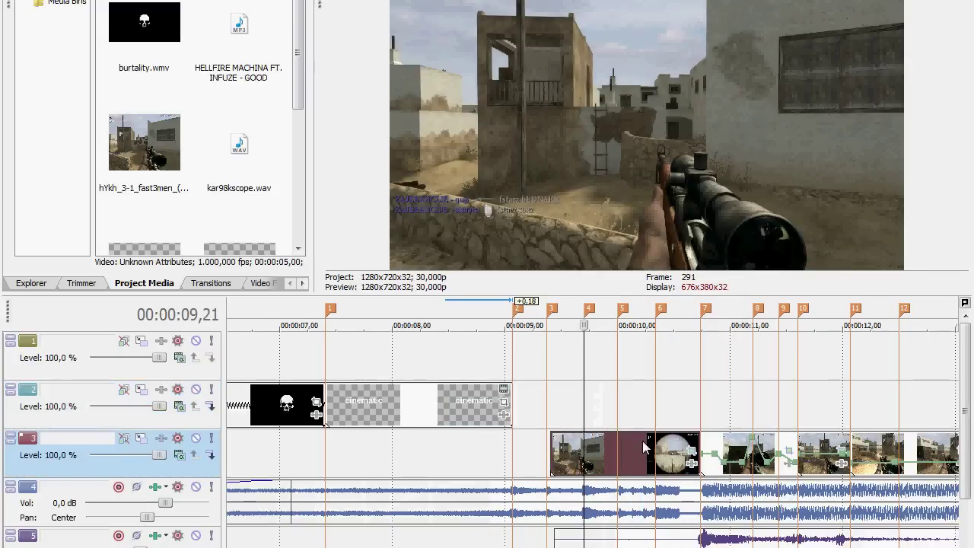
left_click_drag(642, 440, 574, 445)
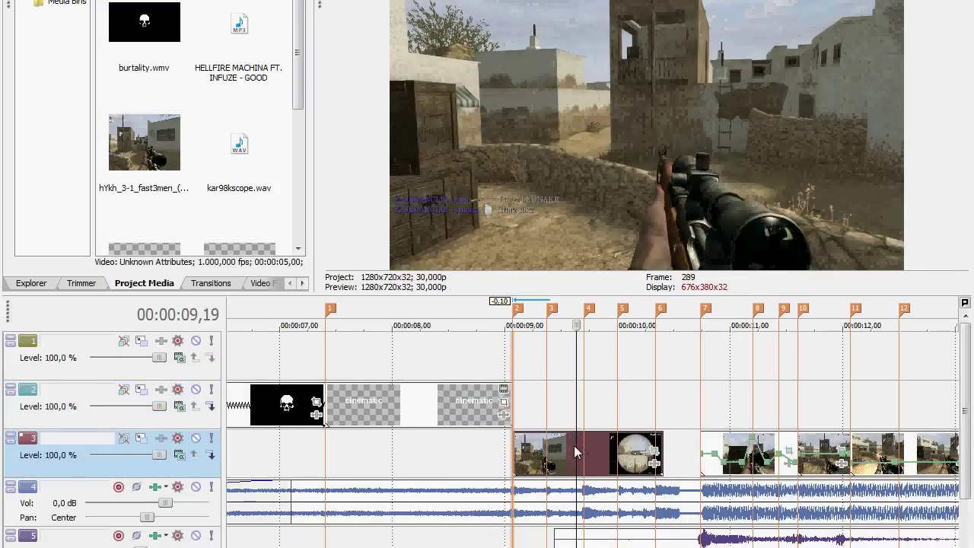
- Add a velocity envelope to the first gameplay clip, with points at marker 3 and midway between markers 2 and 3
right_click(574, 446)
mouse_move(601, 333)
left_click(746, 333)
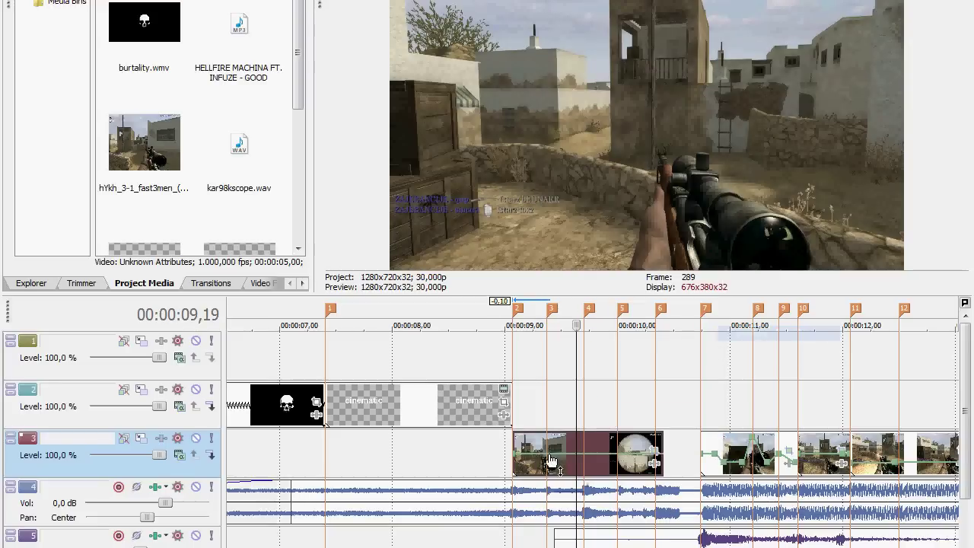
right_click(549, 455)
left_click(566, 465)
right_click(536, 455)
left_click(554, 463)
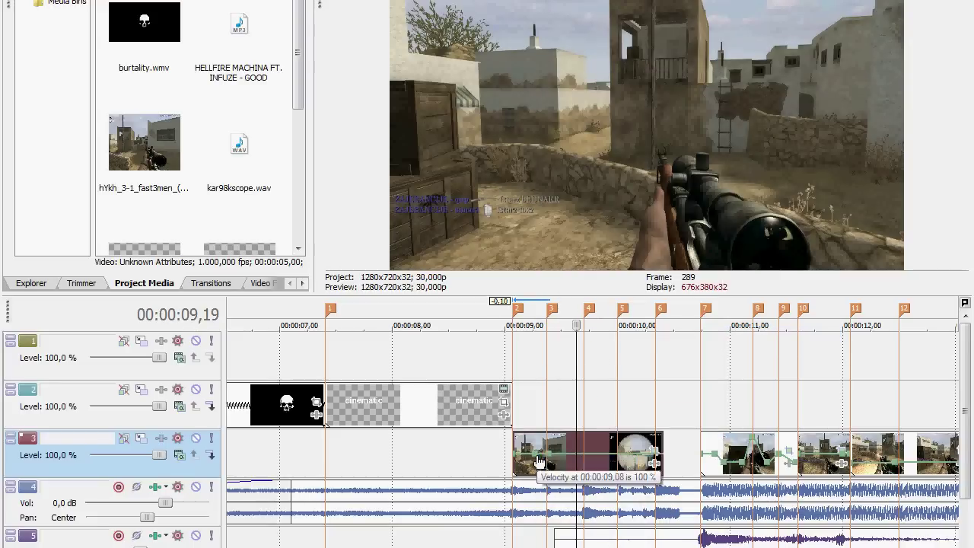
- Set the velocity point midway between markers 2 and 3 to 25%
right_click(539, 461)
left_click(613, 273)
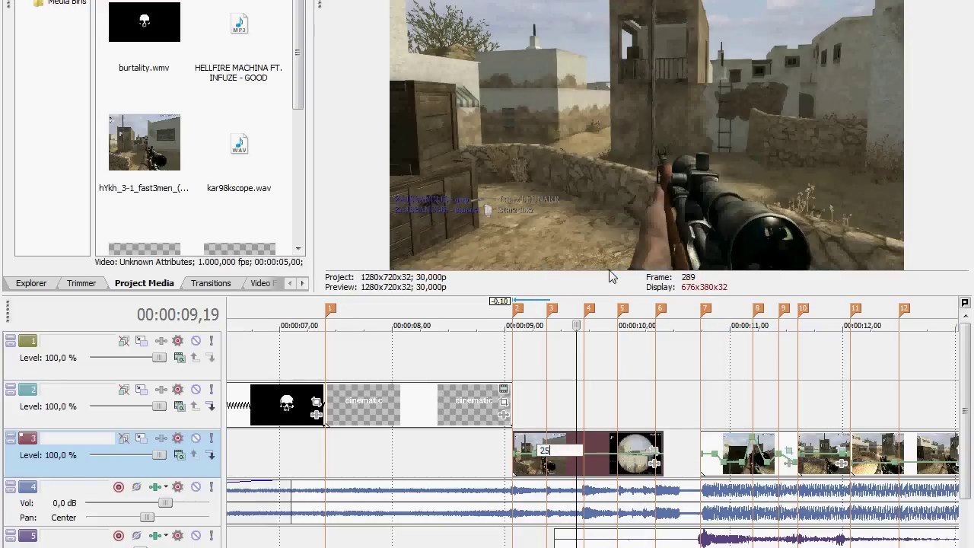
type("25")
key("Return")
- Add velocity points at markers 4, 5 and 6 and midway between the beats, and extend the clip's end to marker 7
right_click(577, 459)
left_click(586, 464)
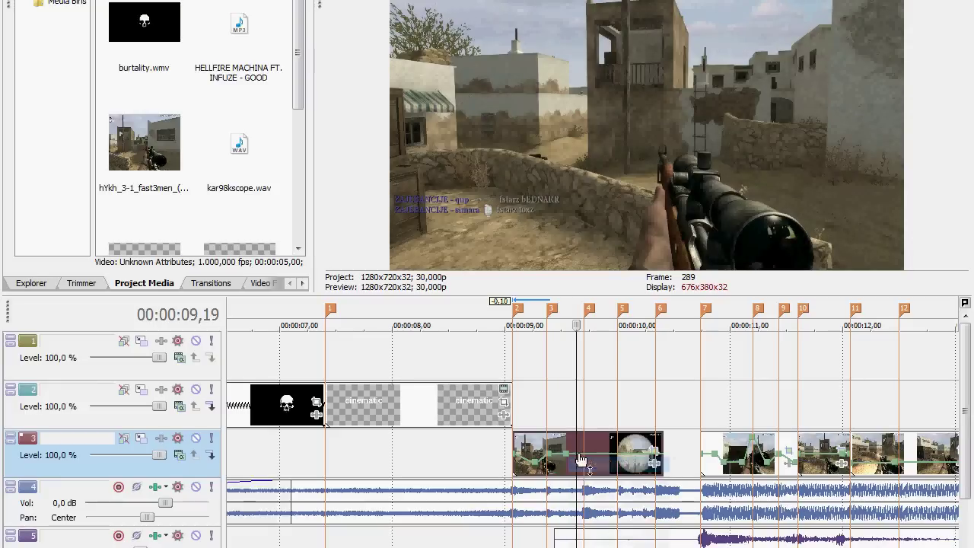
right_click(580, 459)
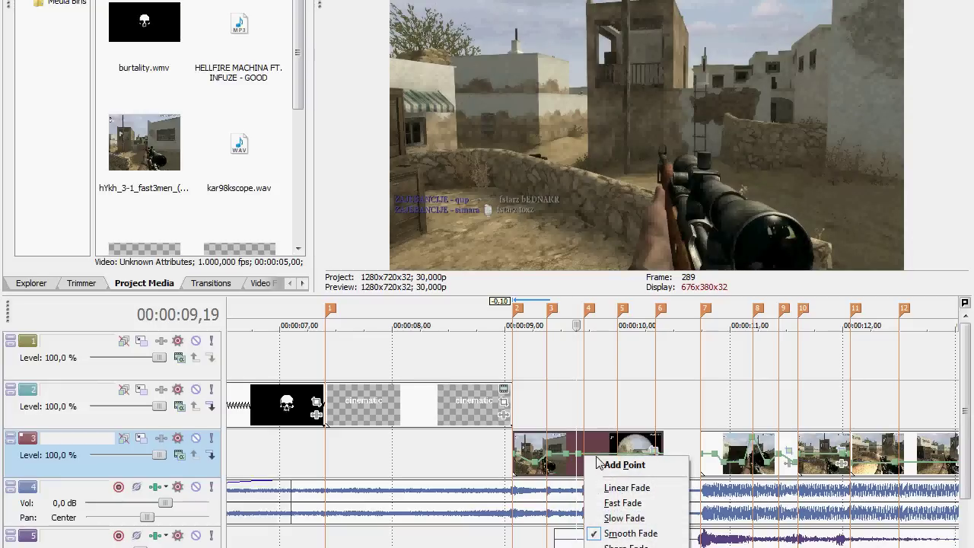
left_click(602, 464)
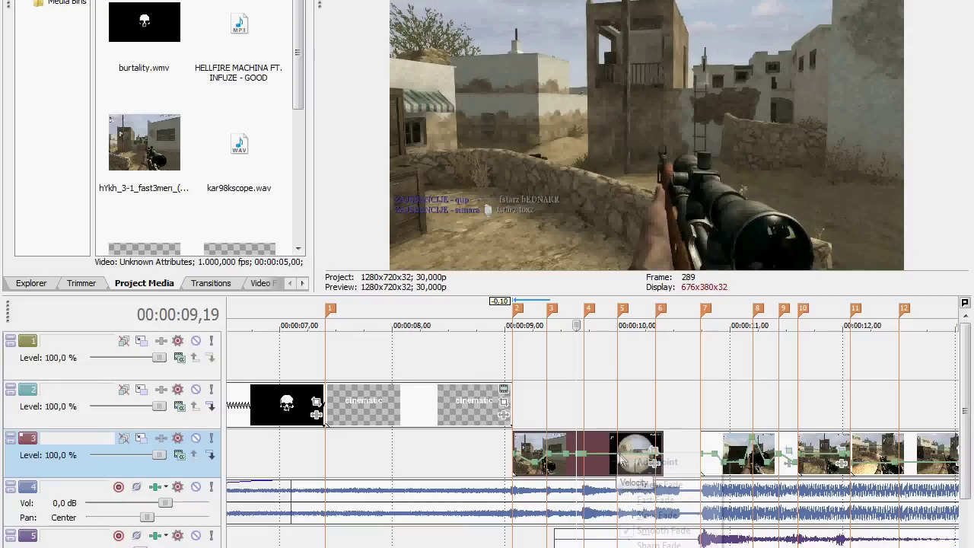
left_click(653, 460)
right_click(657, 454)
left_click(661, 461)
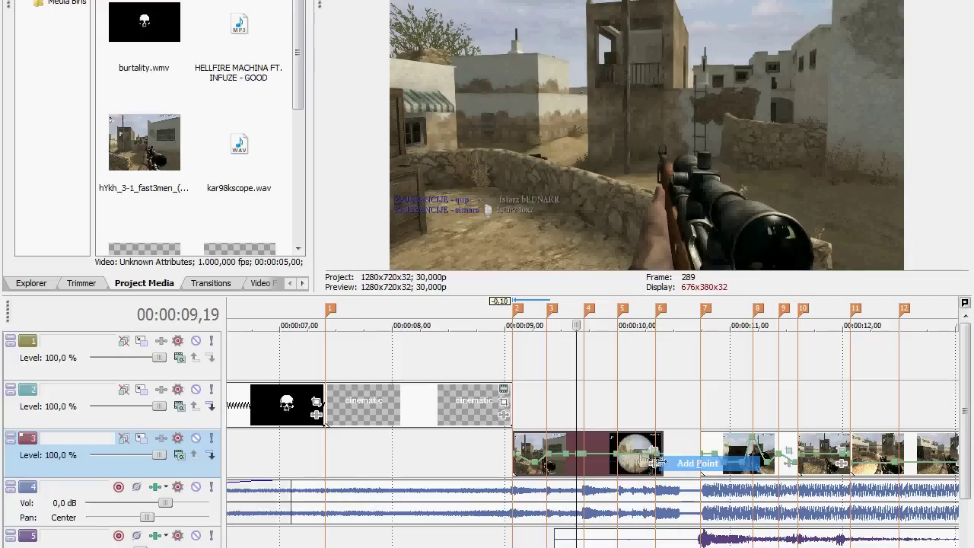
right_click(634, 453)
left_click(638, 460)
right_click(601, 461)
left_click(631, 461)
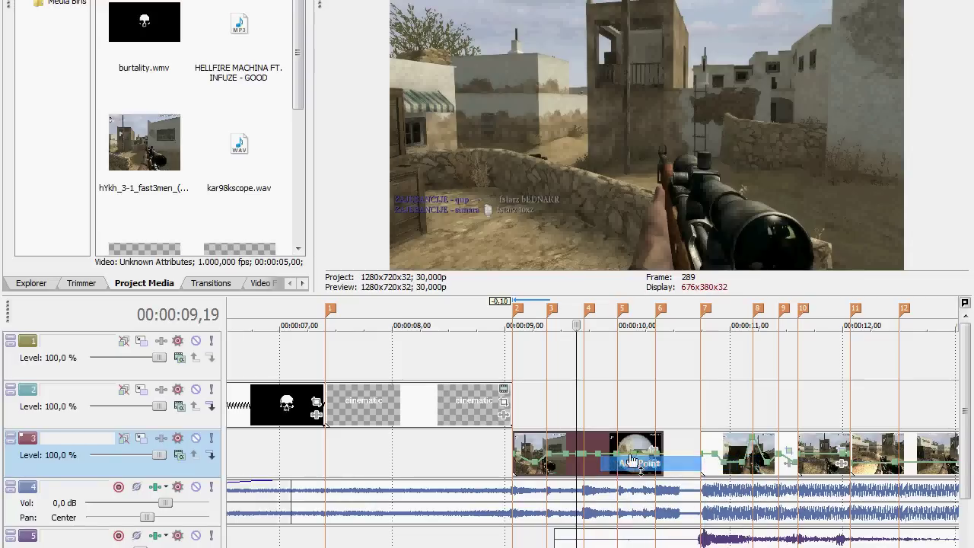
left_click_drag(660, 447, 701, 449)
- Set the velocity points midway between markers 3 and 4, 4 and 5, and 5 and 6 to 25%
right_click(639, 461)
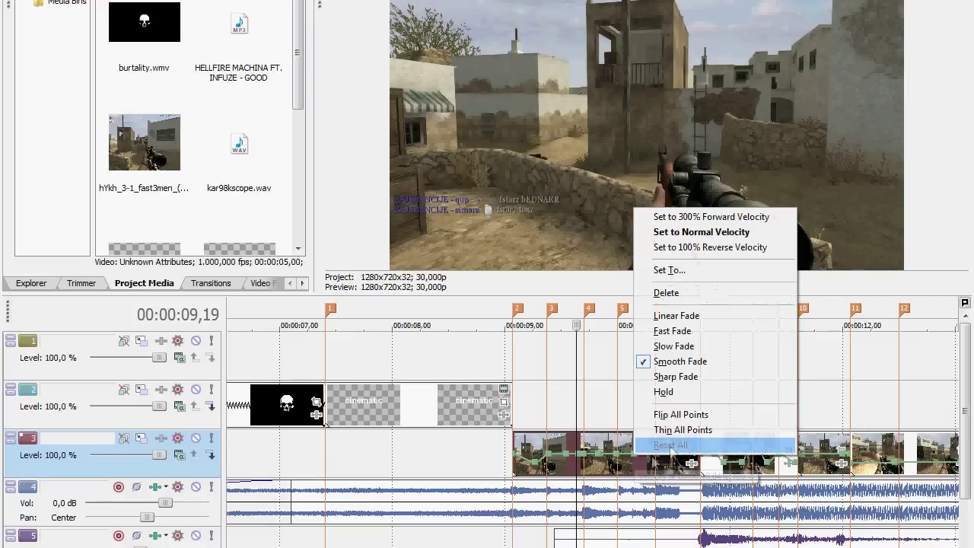
left_click(695, 274)
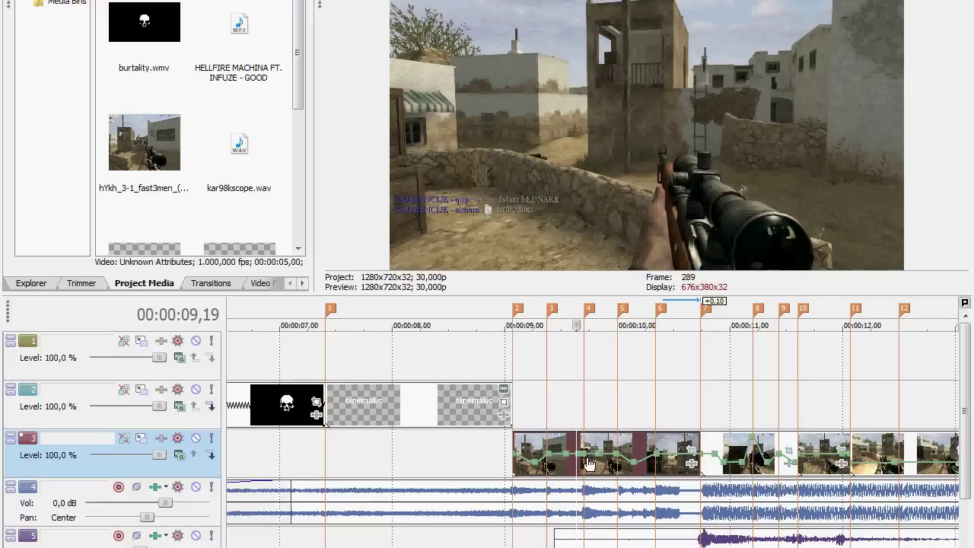
right_click(590, 461)
left_click(661, 275)
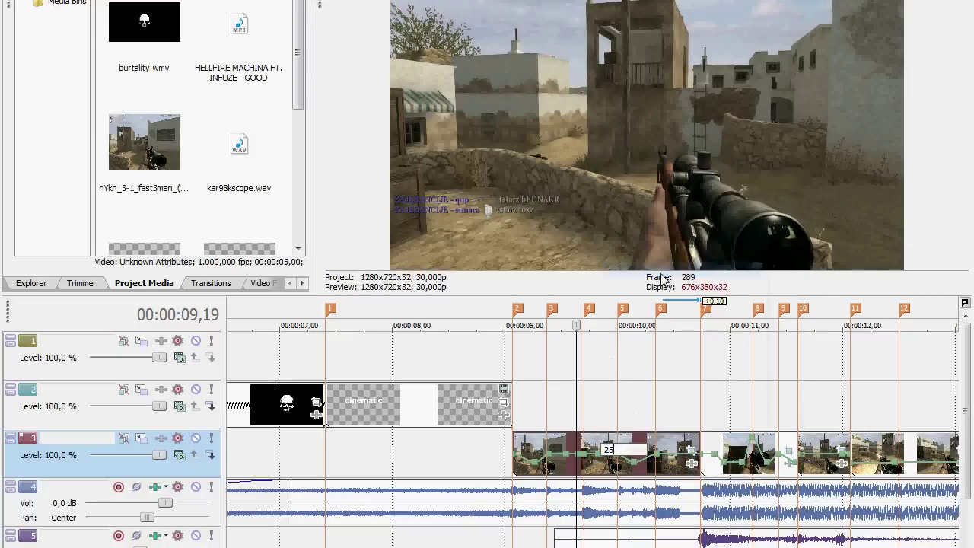
type("25")
key("Return")
right_click(583, 457)
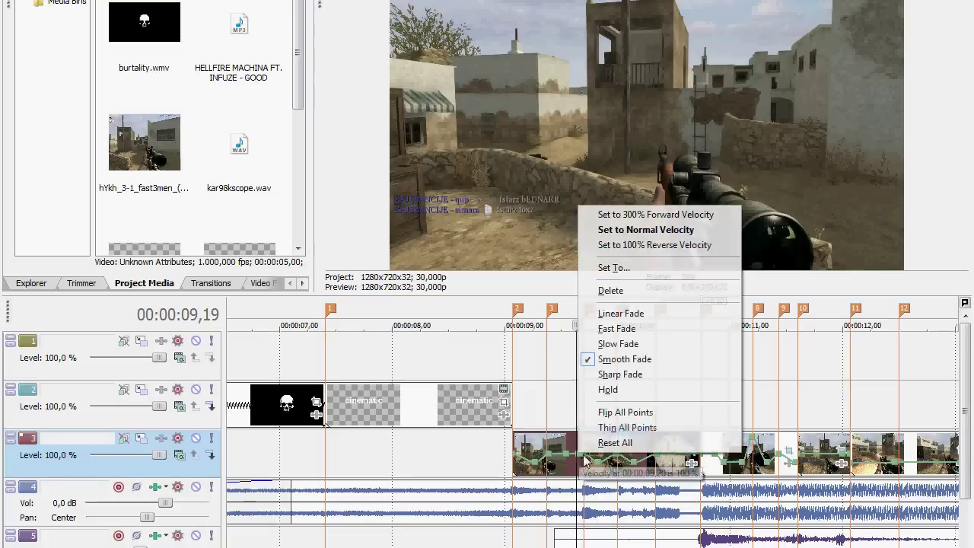
left_click(649, 271)
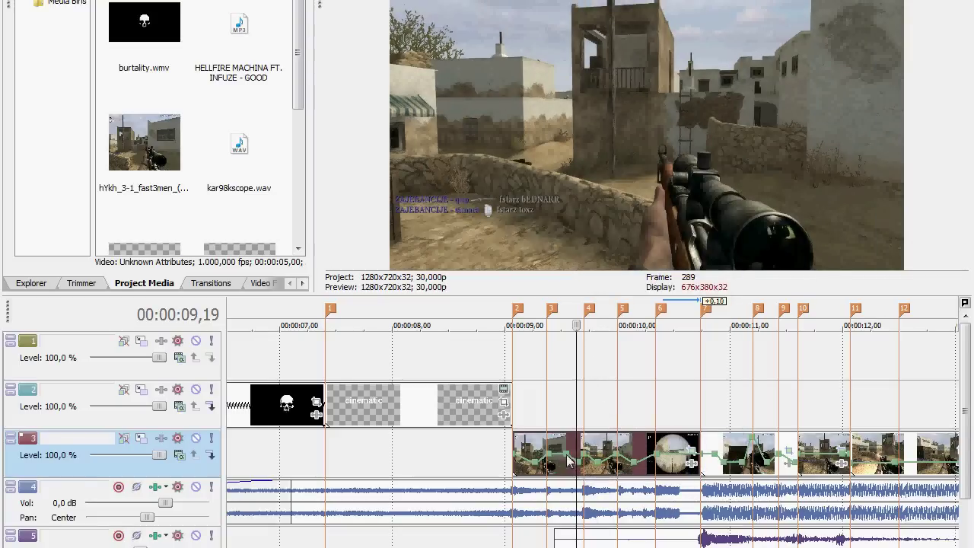
right_click(567, 460)
left_click(615, 270)
type("25")
key("Return")
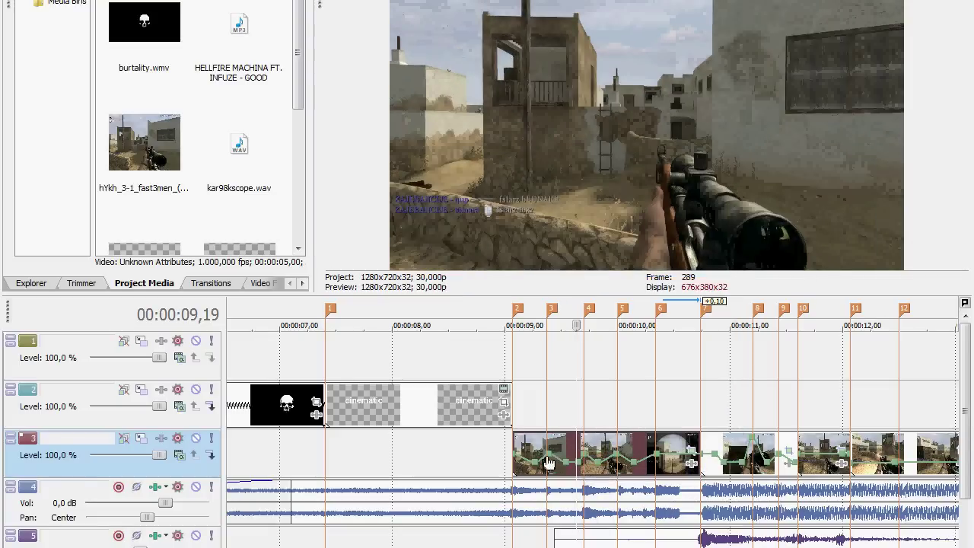
- Play the slowed gameplay clip and loop the section from just before marker 2 to just past marker 10
left_click(631, 421)
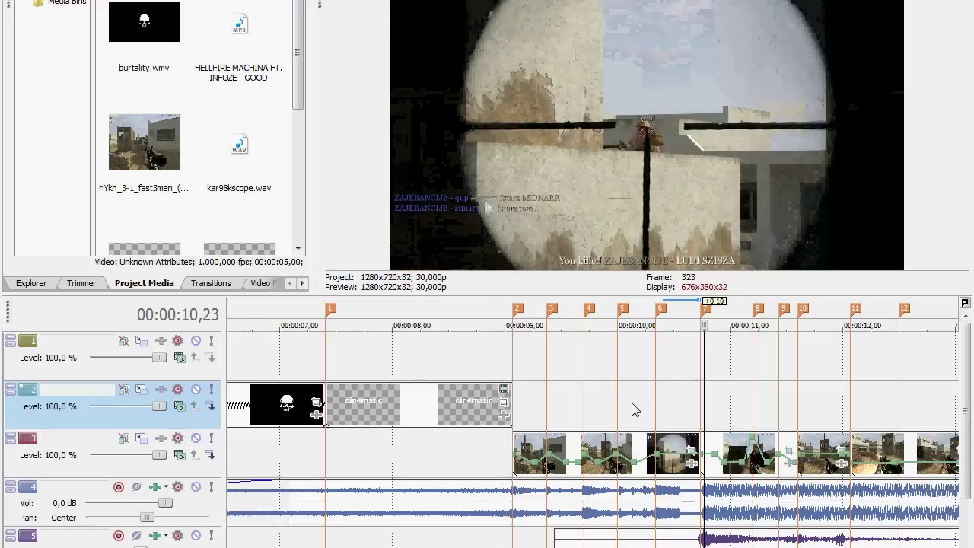
left_click_drag(504, 314, 813, 311)
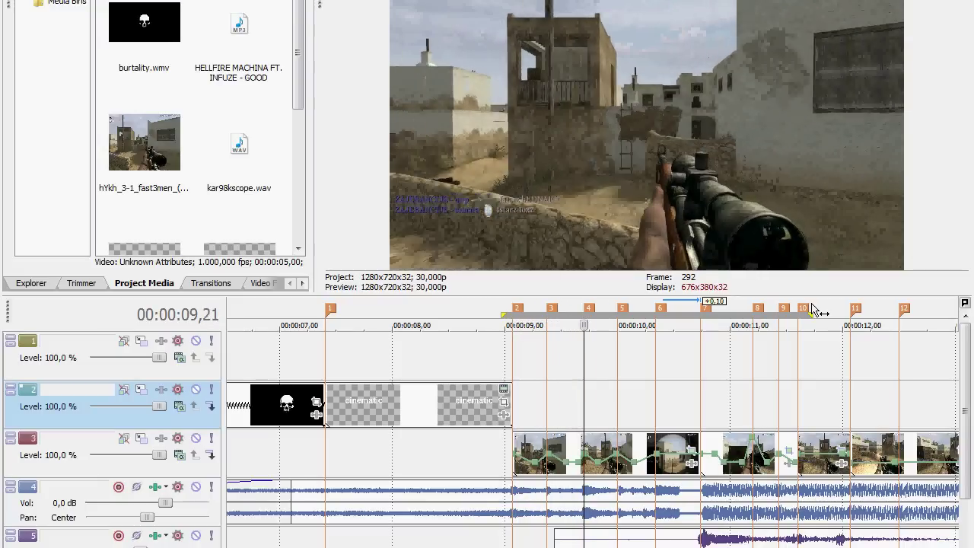
- Loop and play the slowed gameplay clip from just before marker 2 past marker 4, and from just before marker 5 to marker 7
key("o")
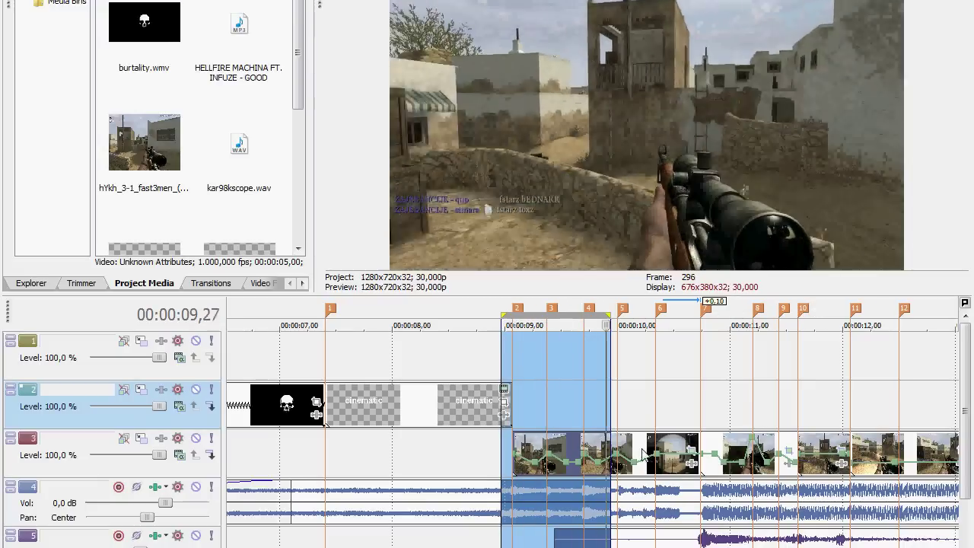
left_click_drag(580, 314, 682, 315)
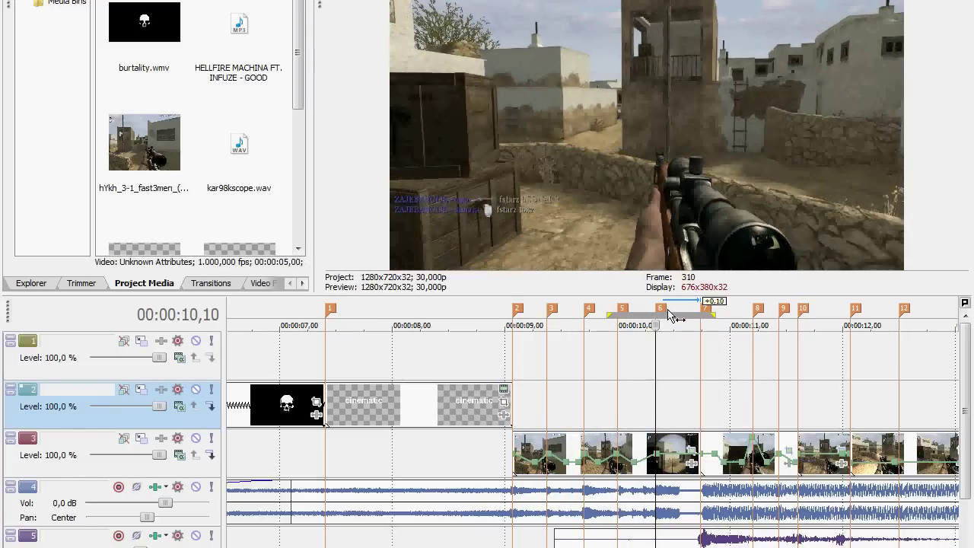
double_click(659, 314)
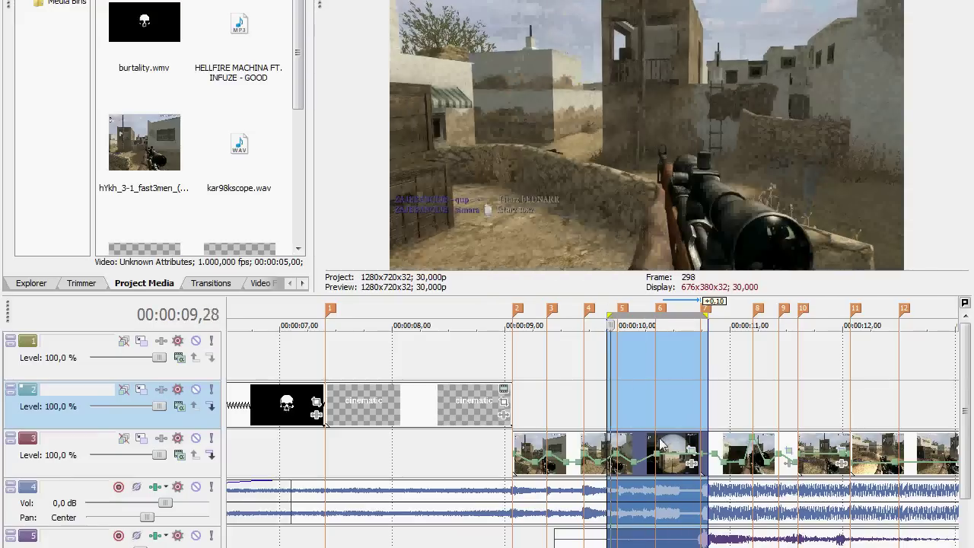
- Split the slowed gameplay clip at markers 6 and 5, keep the pieces from marker 5 onward on track 3, and move the earlier part to track 1 past marker 11
left_click(624, 449)
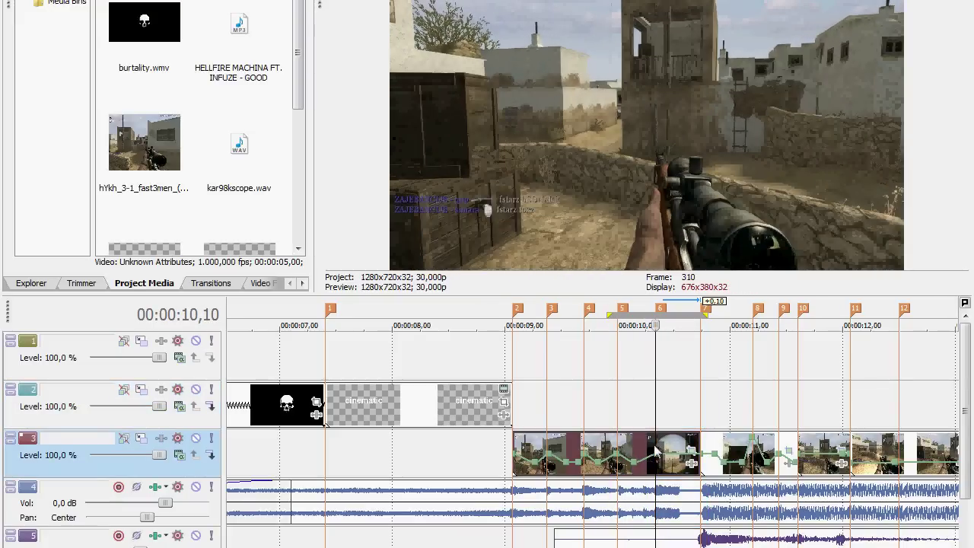
left_click_drag(656, 451, 932, 367)
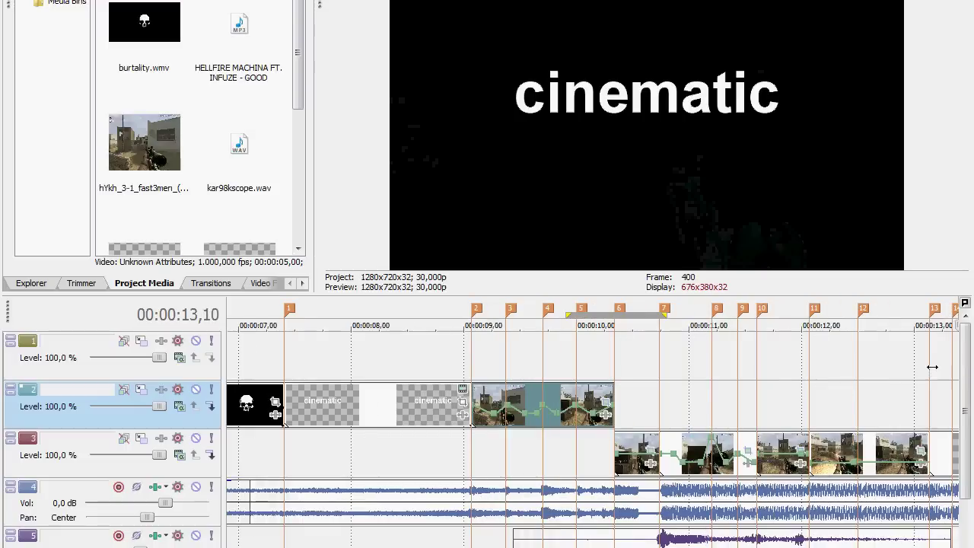
left_click_drag(790, 380, 797, 380)
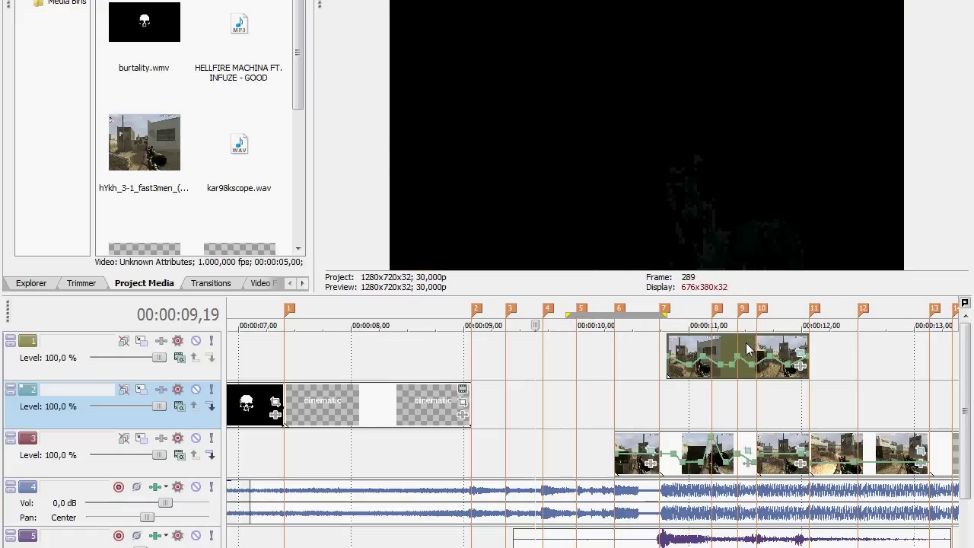
left_click_drag(770, 352, 577, 364)
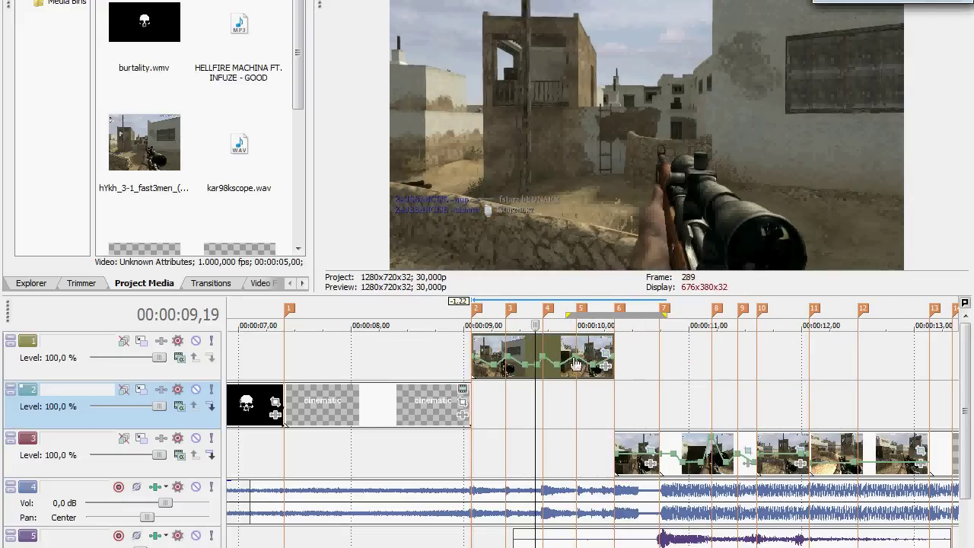
left_click(576, 349)
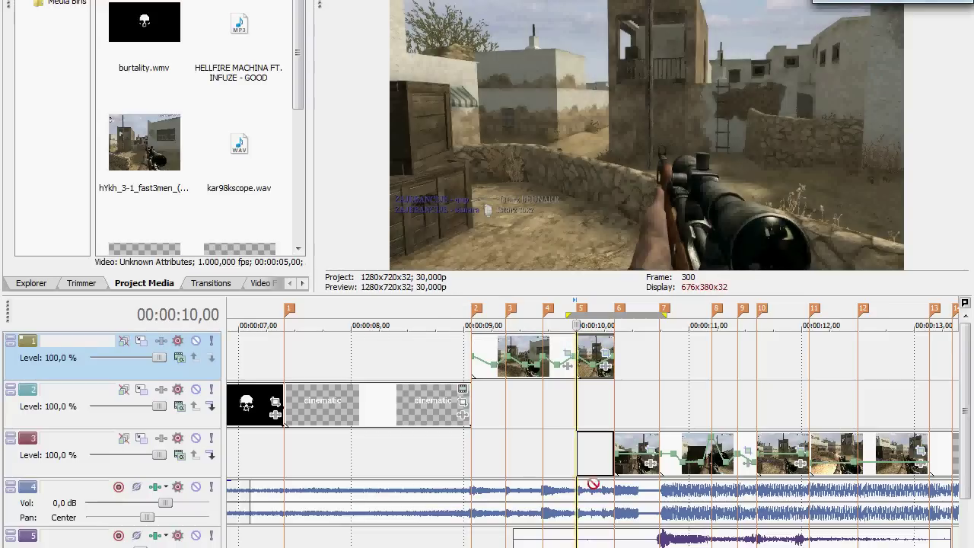
left_click_drag(553, 357, 911, 358)
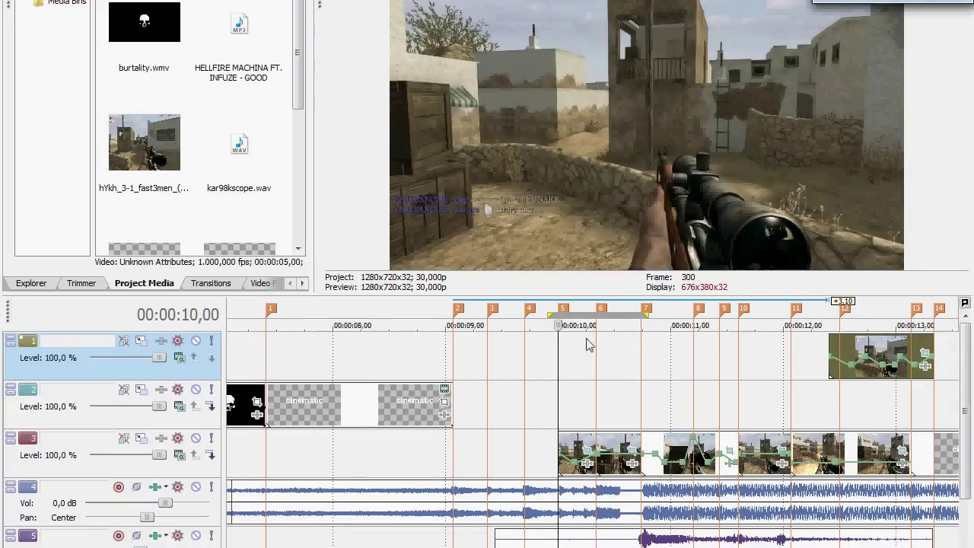
- Loop and play the section from between markers 3 and 4 to just past marker 7 to check the clip's new start at marker 5
left_click_drag(506, 315, 699, 314)
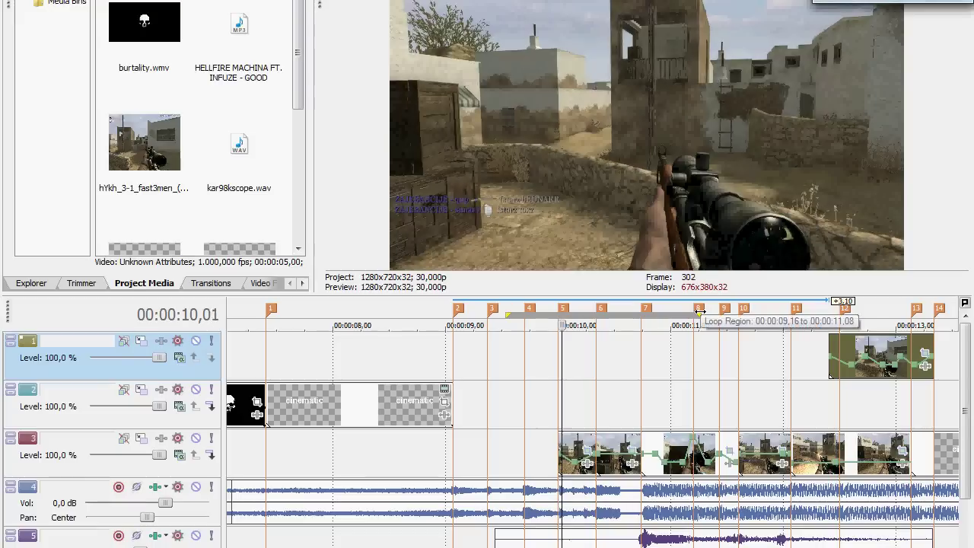
key("o")
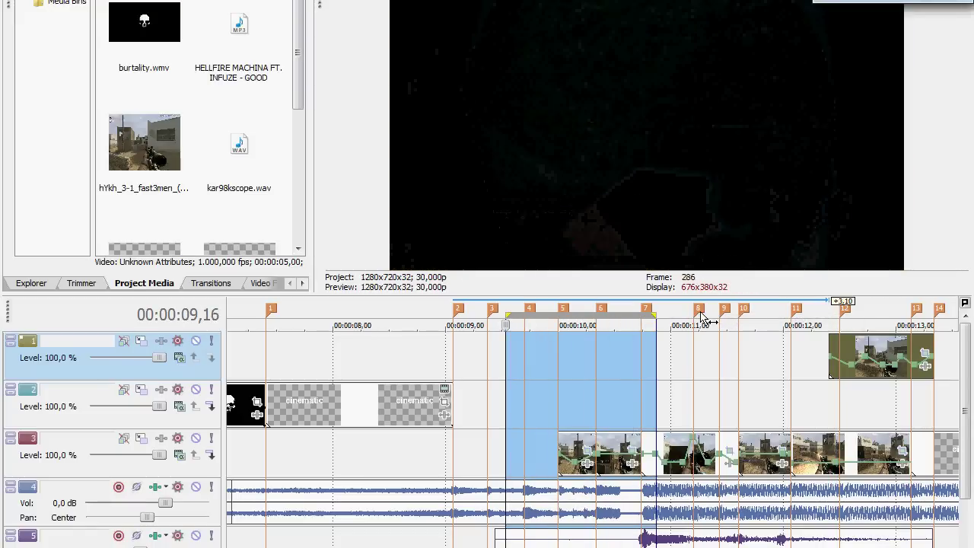
key("space")
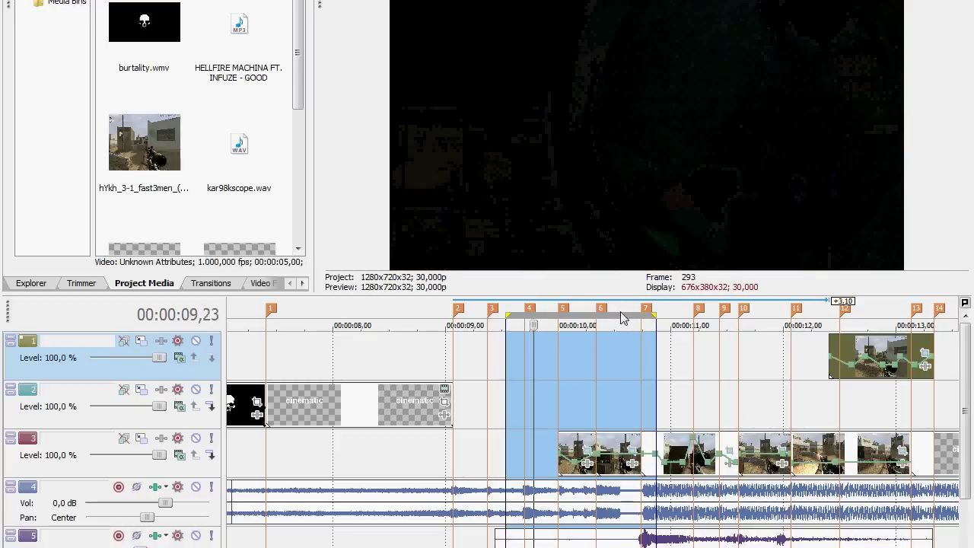
left_click(584, 398)
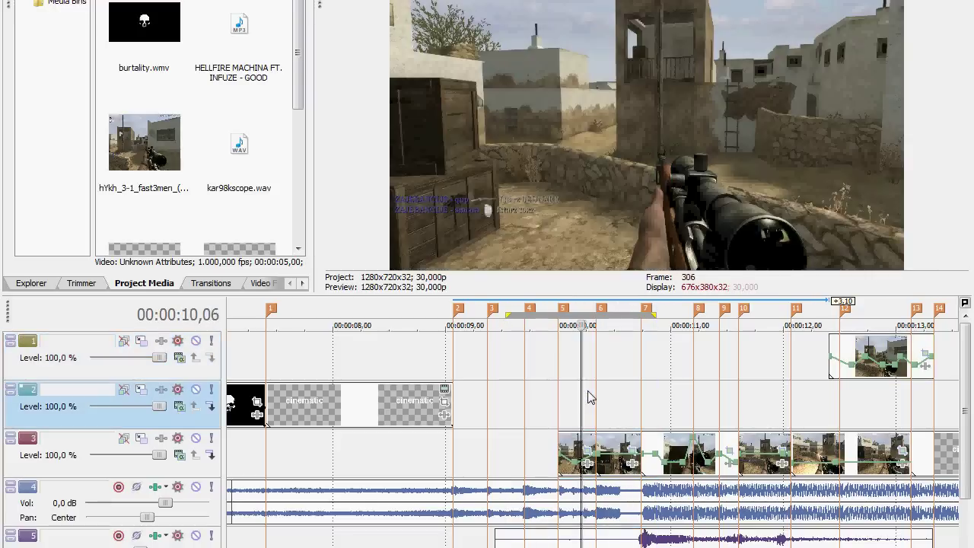
- Delete the leftover early part of the gameplay clip from track 1
scroll(606, 397, "down", 4)
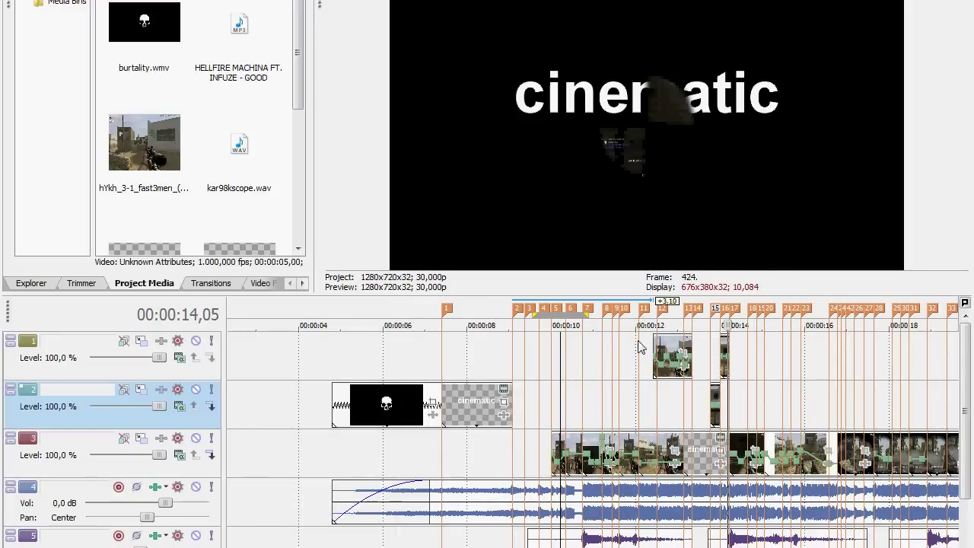
left_click(624, 311)
left_click_drag(673, 344, 870, 345)
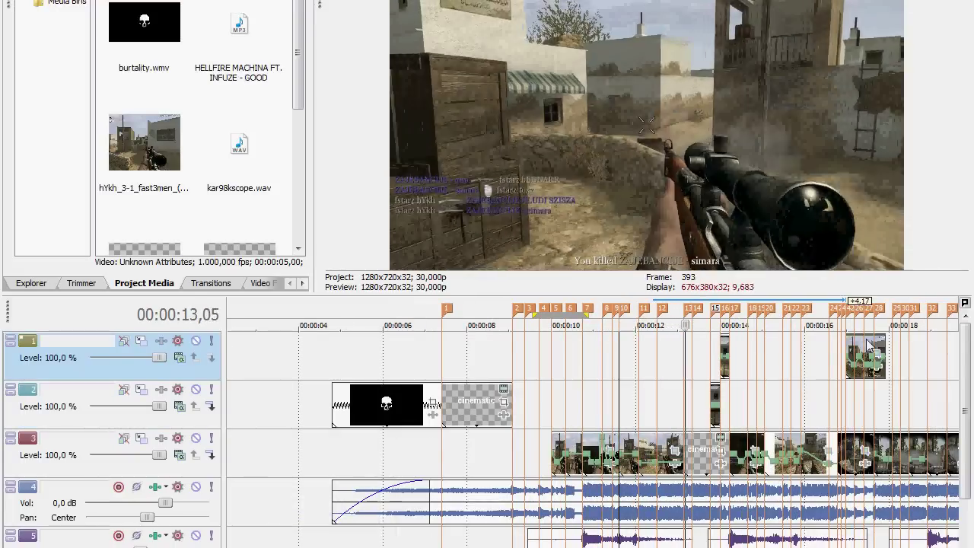
key("Delete")
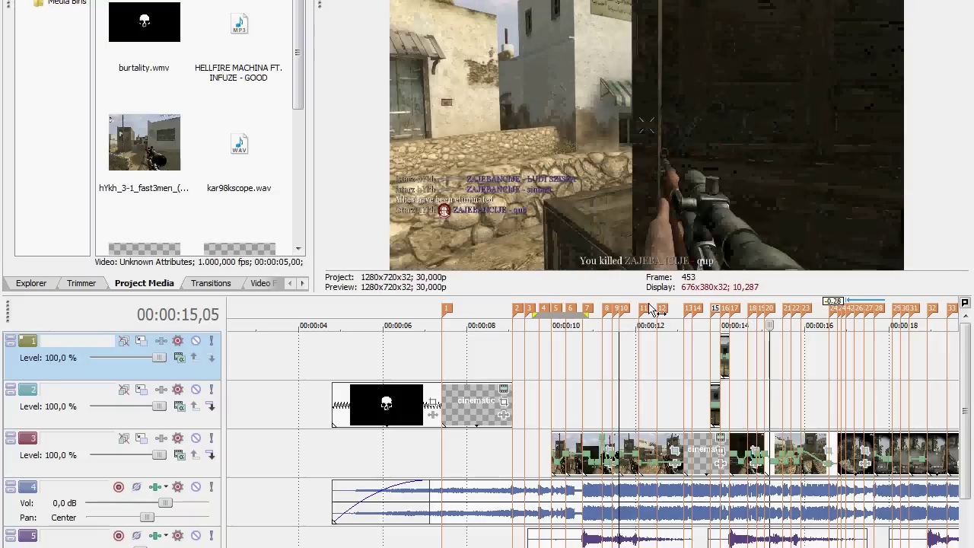
- Play the edit through to the closing text and look over the arrangement of clips on the timeline
left_click(650, 311)
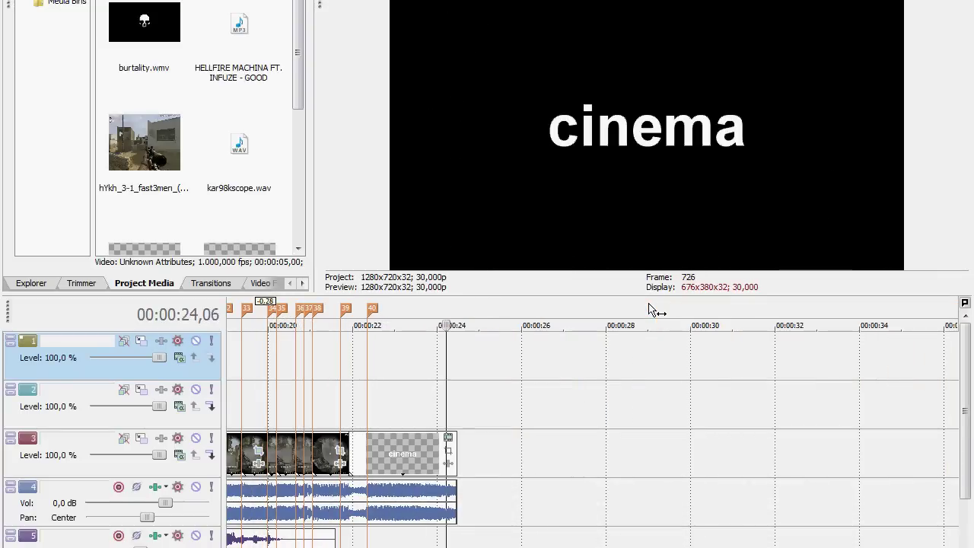
key("space")
left_click(307, 367)
scroll(328, 393, "down", 5)
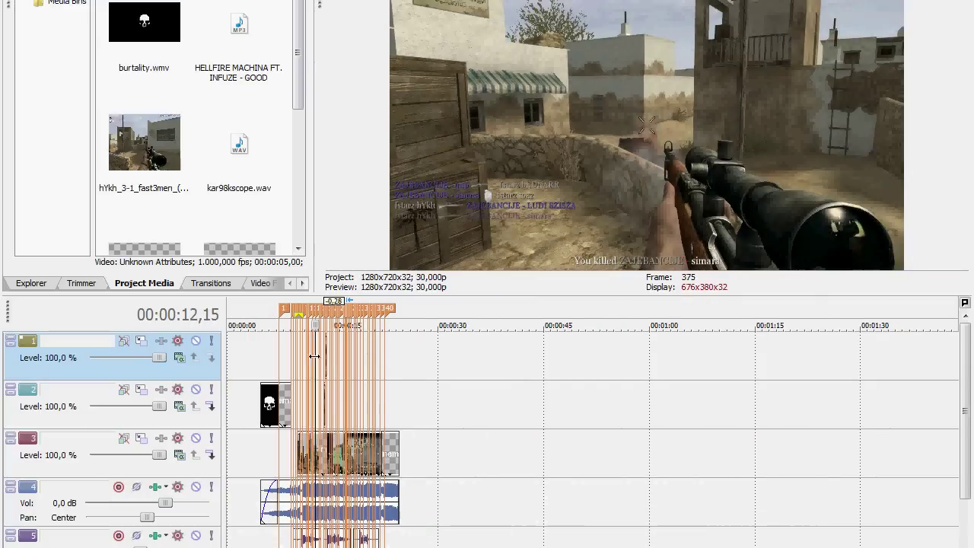
scroll(395, 316, "up", 5)
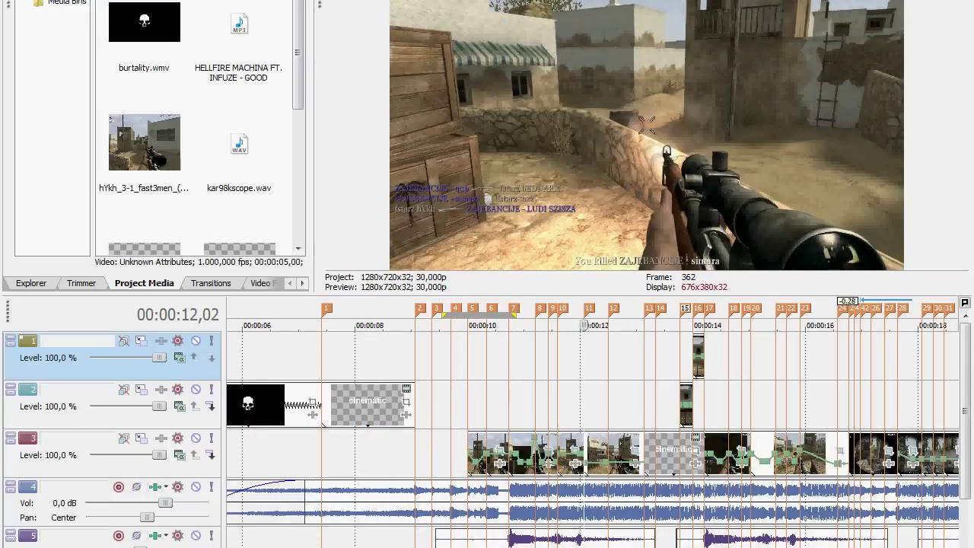
mouse_move(795, 2)
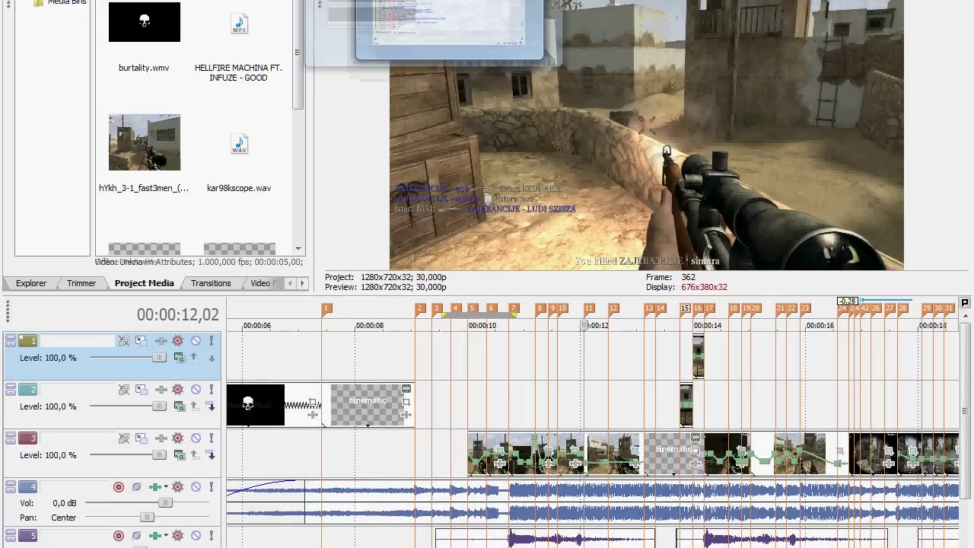